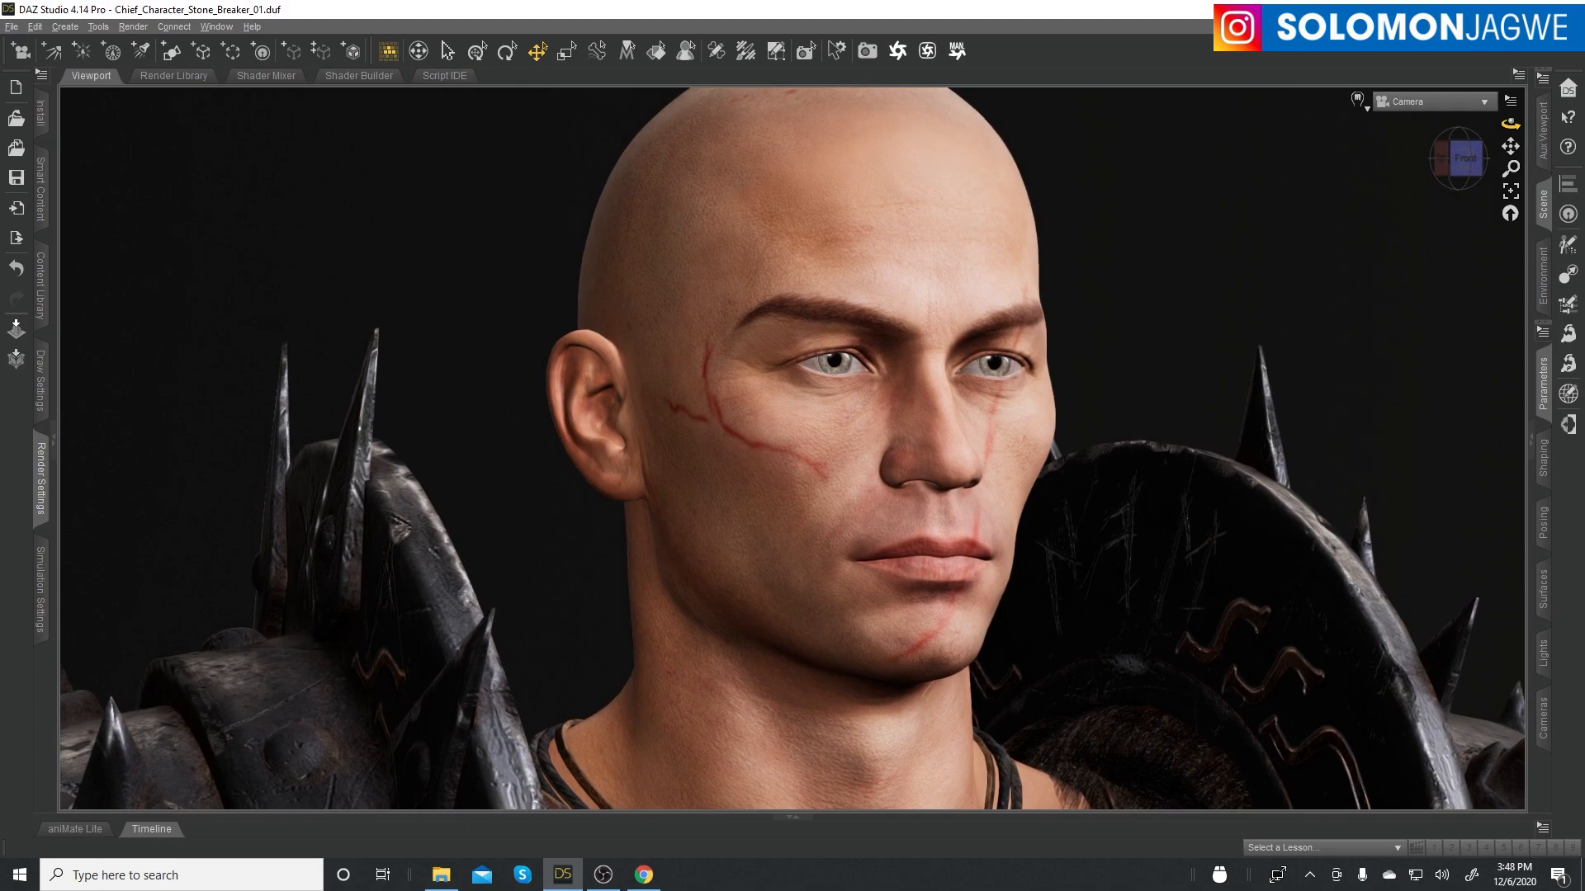
{"action": "mouse_move", "coordinate": [1510, 124]}
{"action": "left_mouse_down"}
{"action": "mouse_move", "coordinate": [1446, 121]}
{"action": "mouse_move", "coordinate": [1490, 126]}
{"action": "left_mouse_up"}
{"action": "scroll", "coordinate": [1092, 283], "scroll_direction": "down", "scroll_amount": 2}
{"action": "scroll", "coordinate": [1092, 283], "scroll_direction": "up", "scroll_amount": 2}
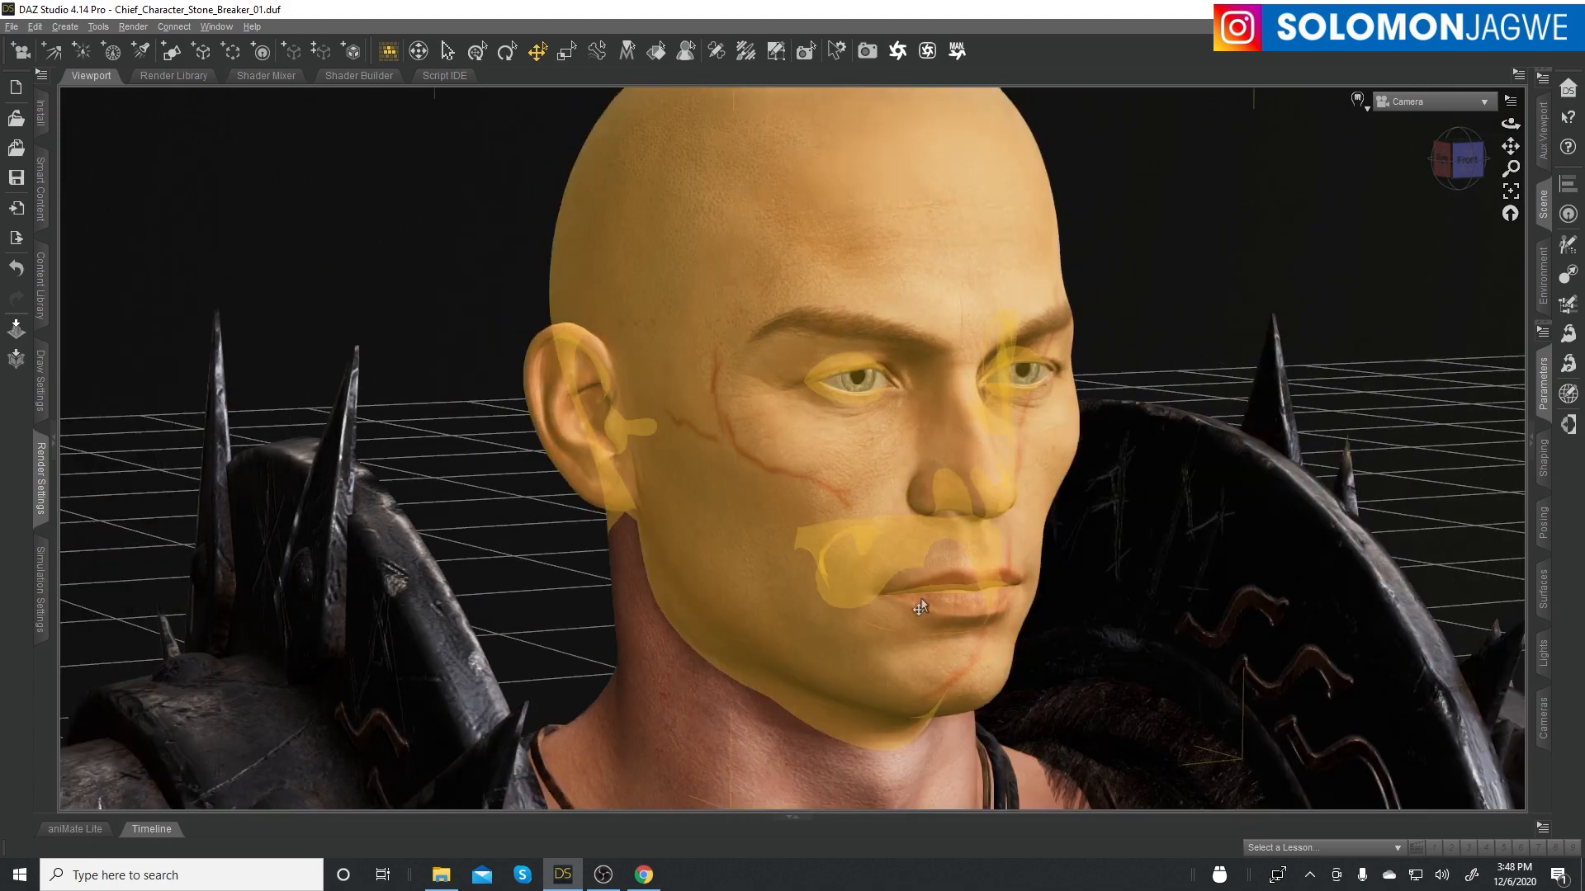
- Switch to Chrome, review the Genesis 3 & 8 Face Controls store page and its YouTube tutorial, and return to DAZ Studio
{"action": "left_click", "coordinate": [643, 875]}
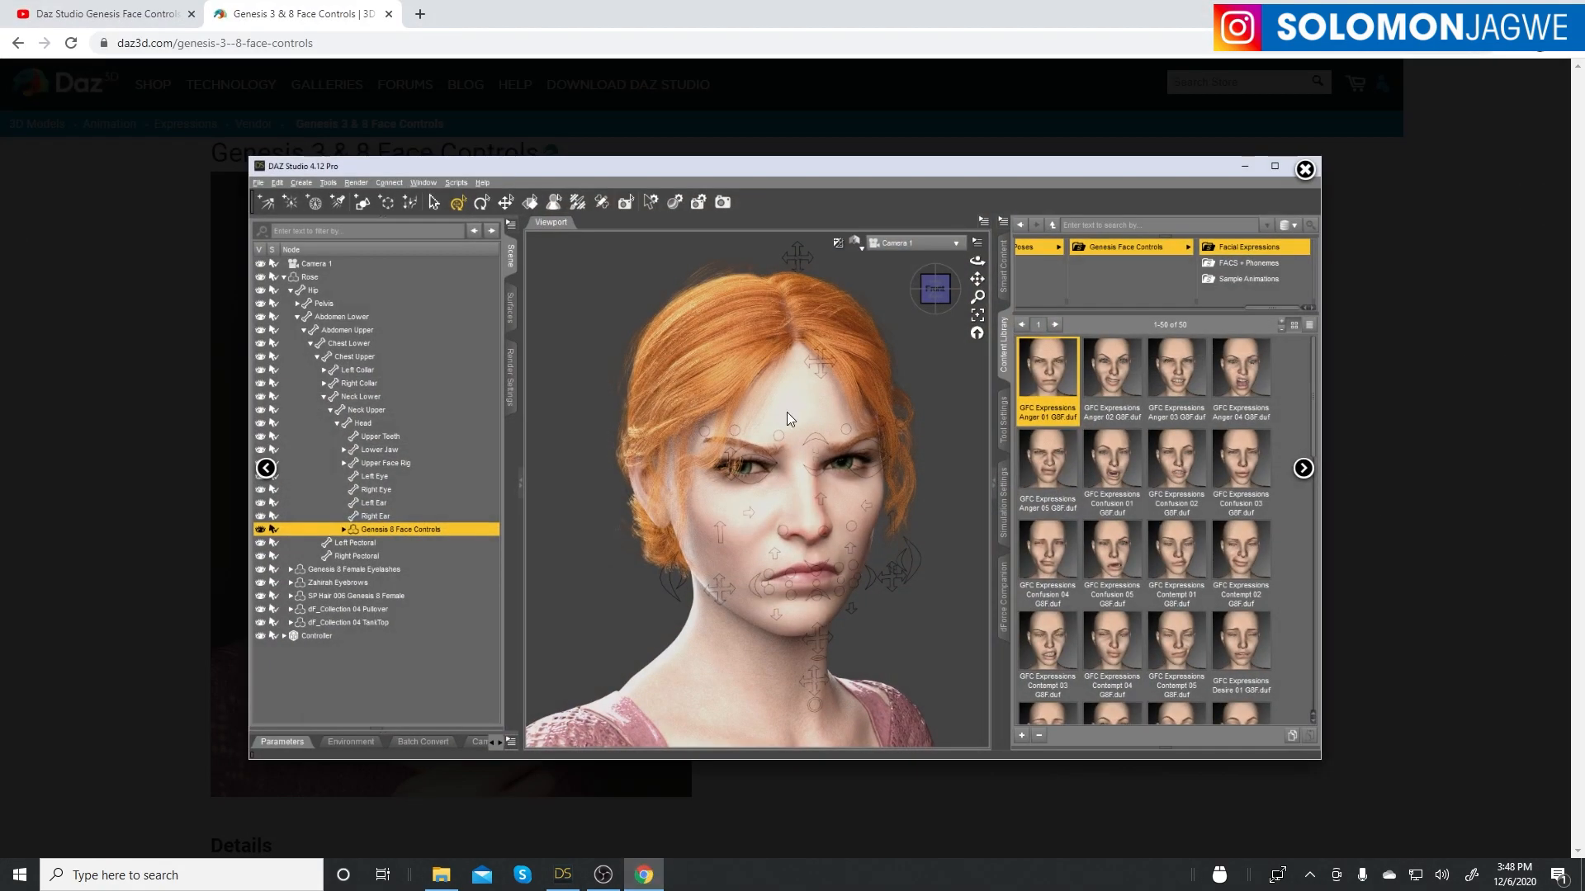
{"action": "left_click", "coordinate": [1303, 170]}
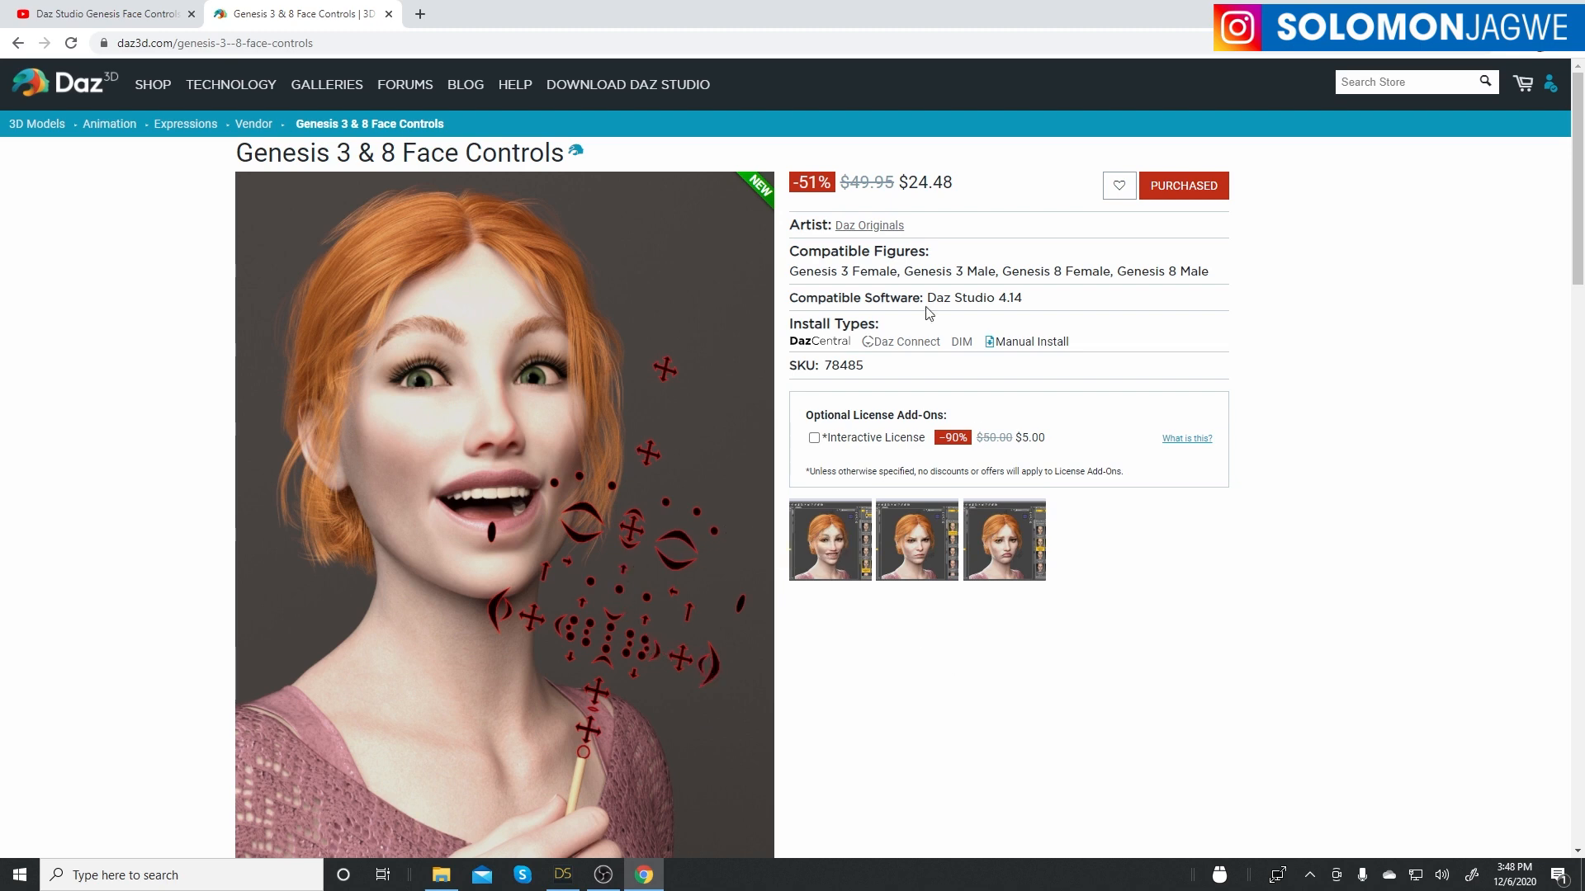
{"action": "left_click", "coordinate": [107, 14]}
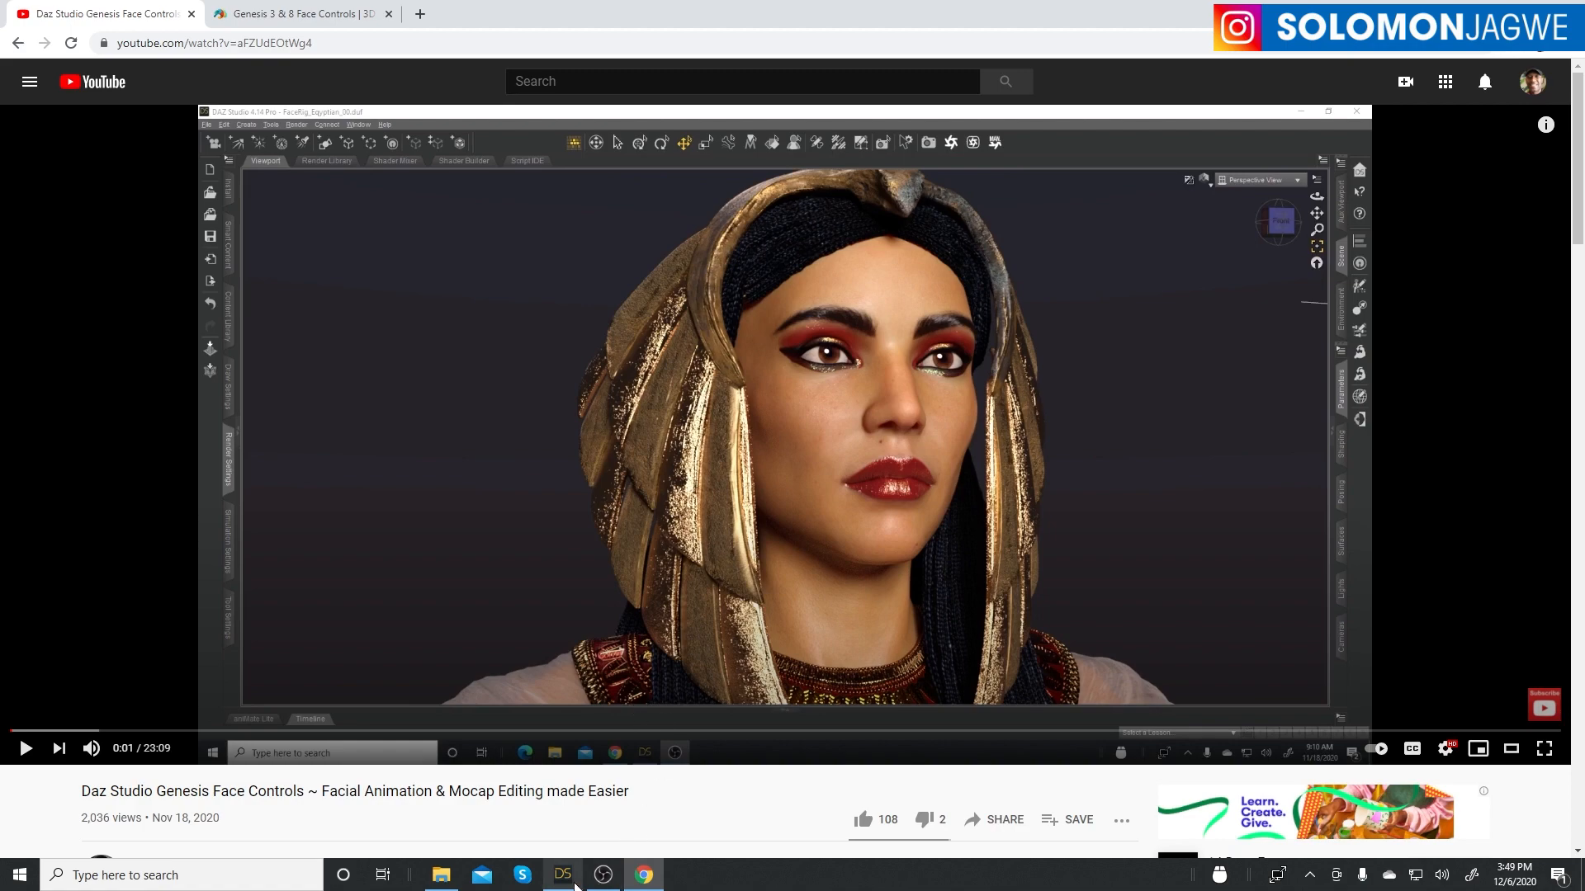
{"action": "left_click", "coordinate": [565, 885]}
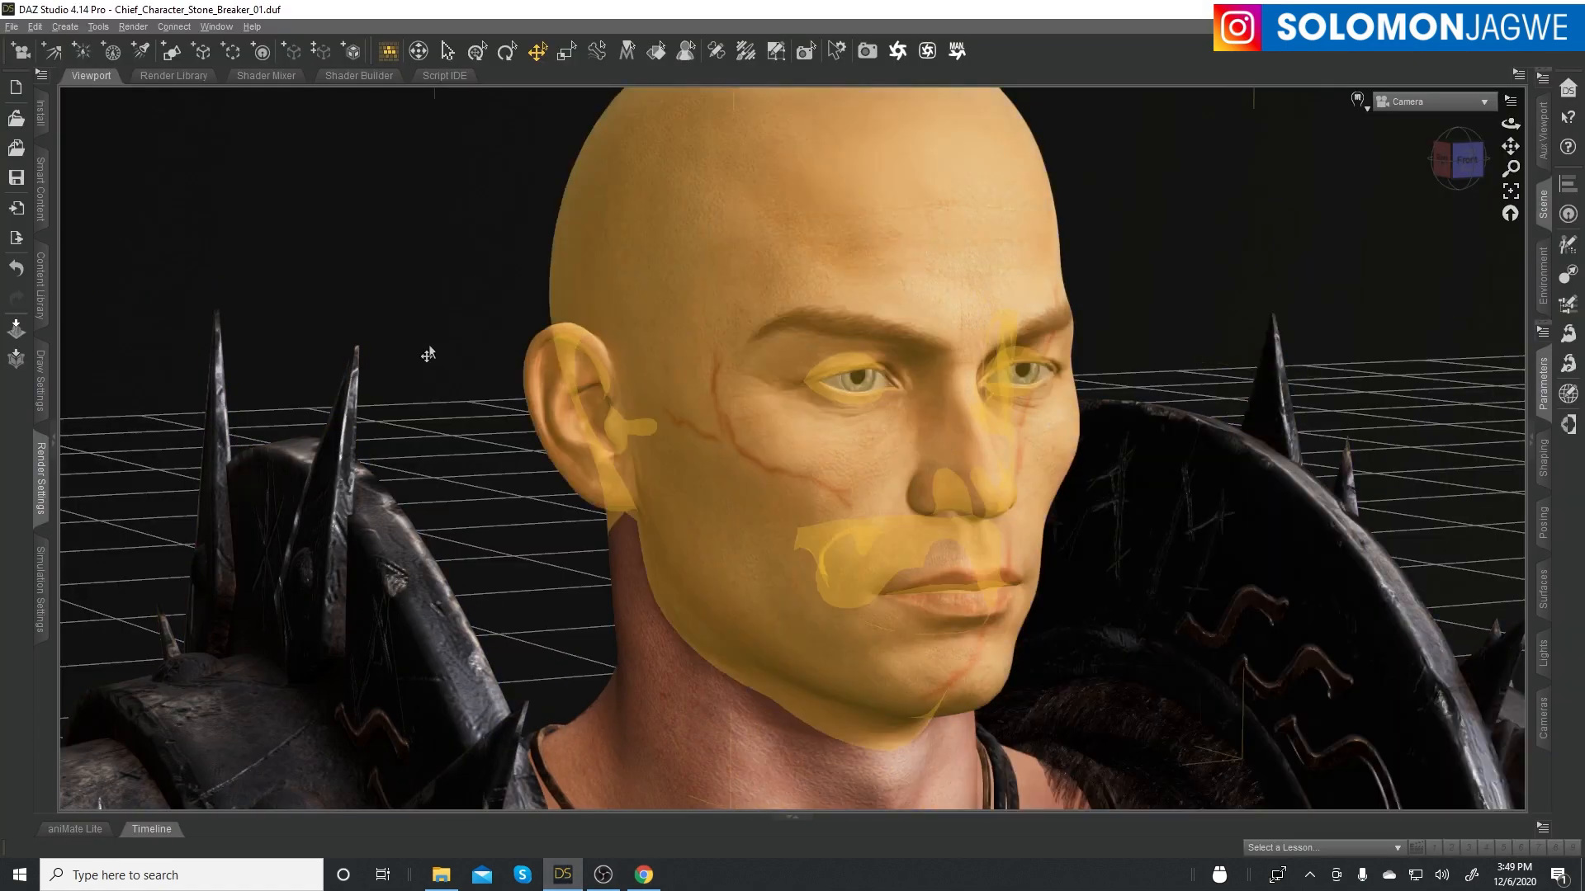
- Show the Content Library pane beside the viewport
{"action": "left_click", "coordinate": [45, 452]}
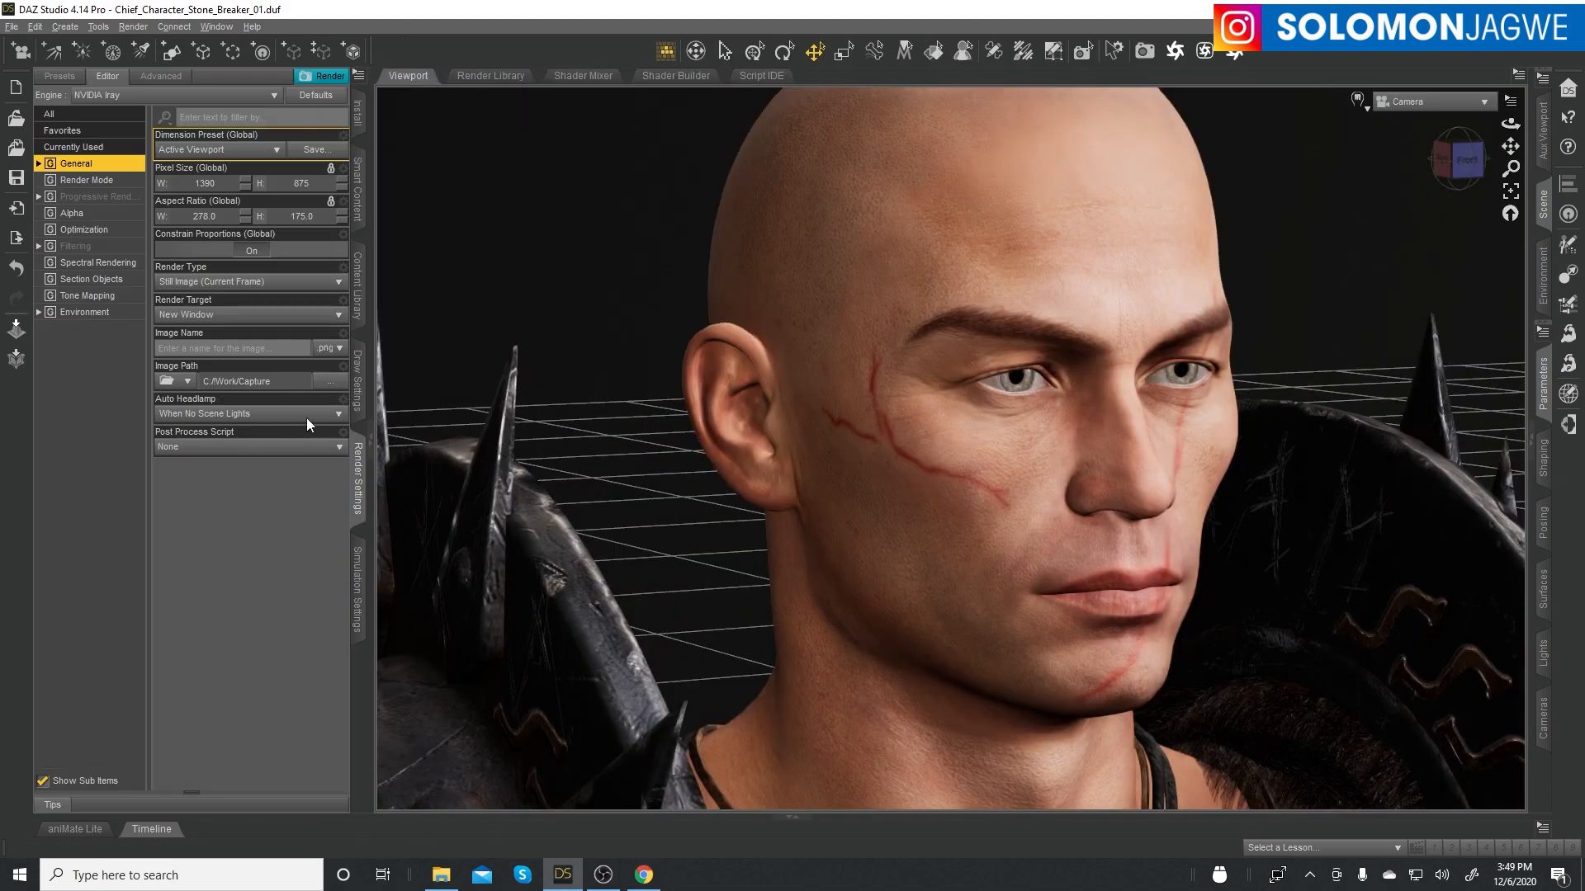
{"action": "left_click", "coordinate": [359, 307]}
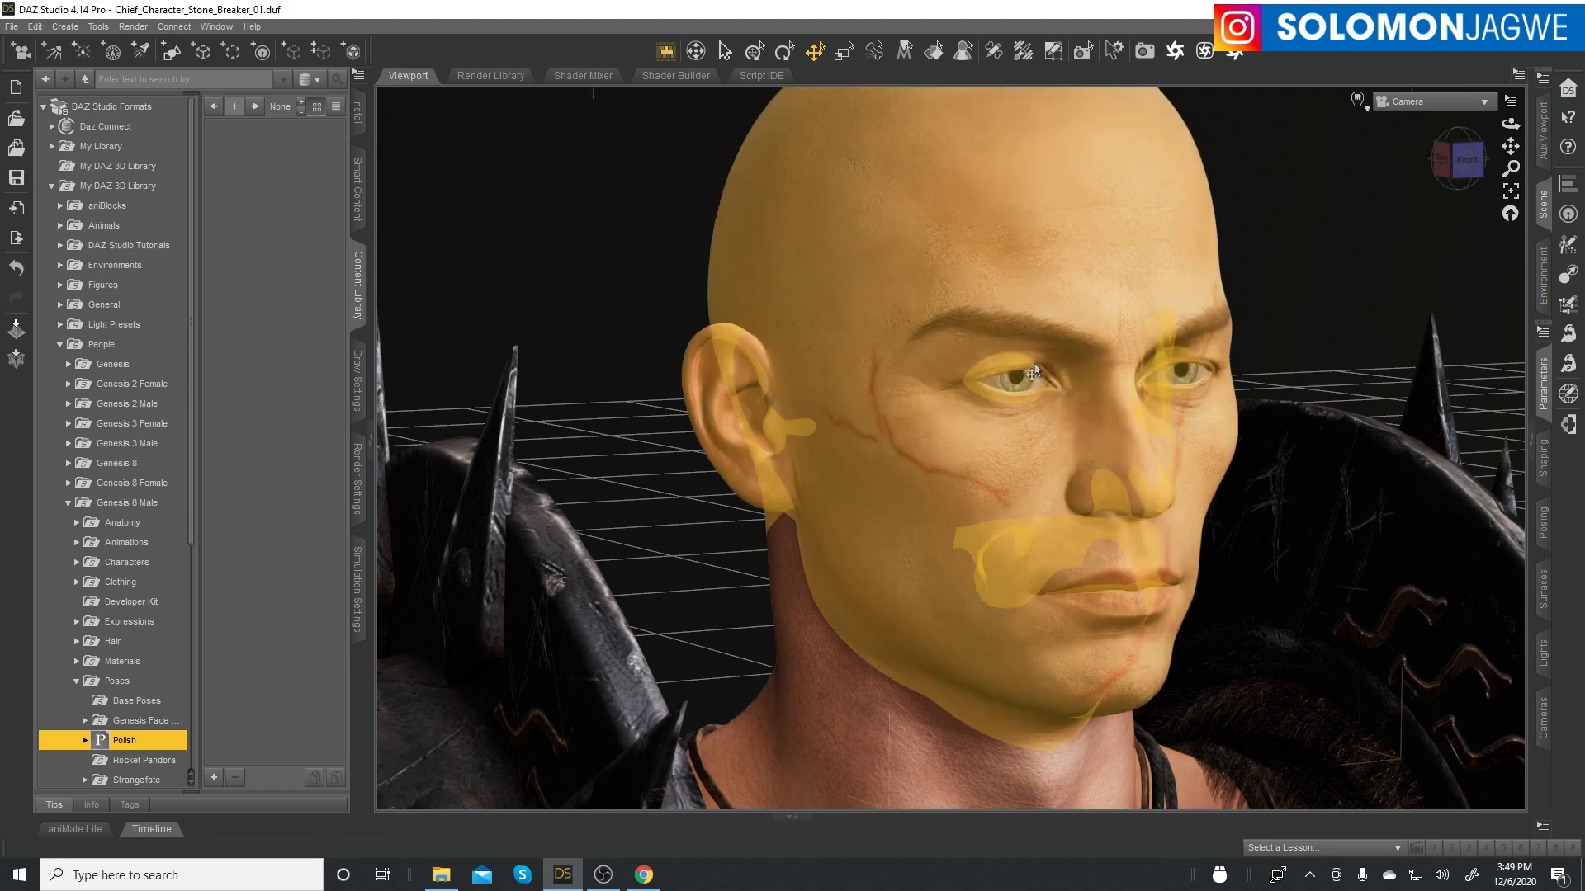
{"action": "left_click_drag", "start_coordinate": [1511, 124], "coordinate": [1346, 103]}
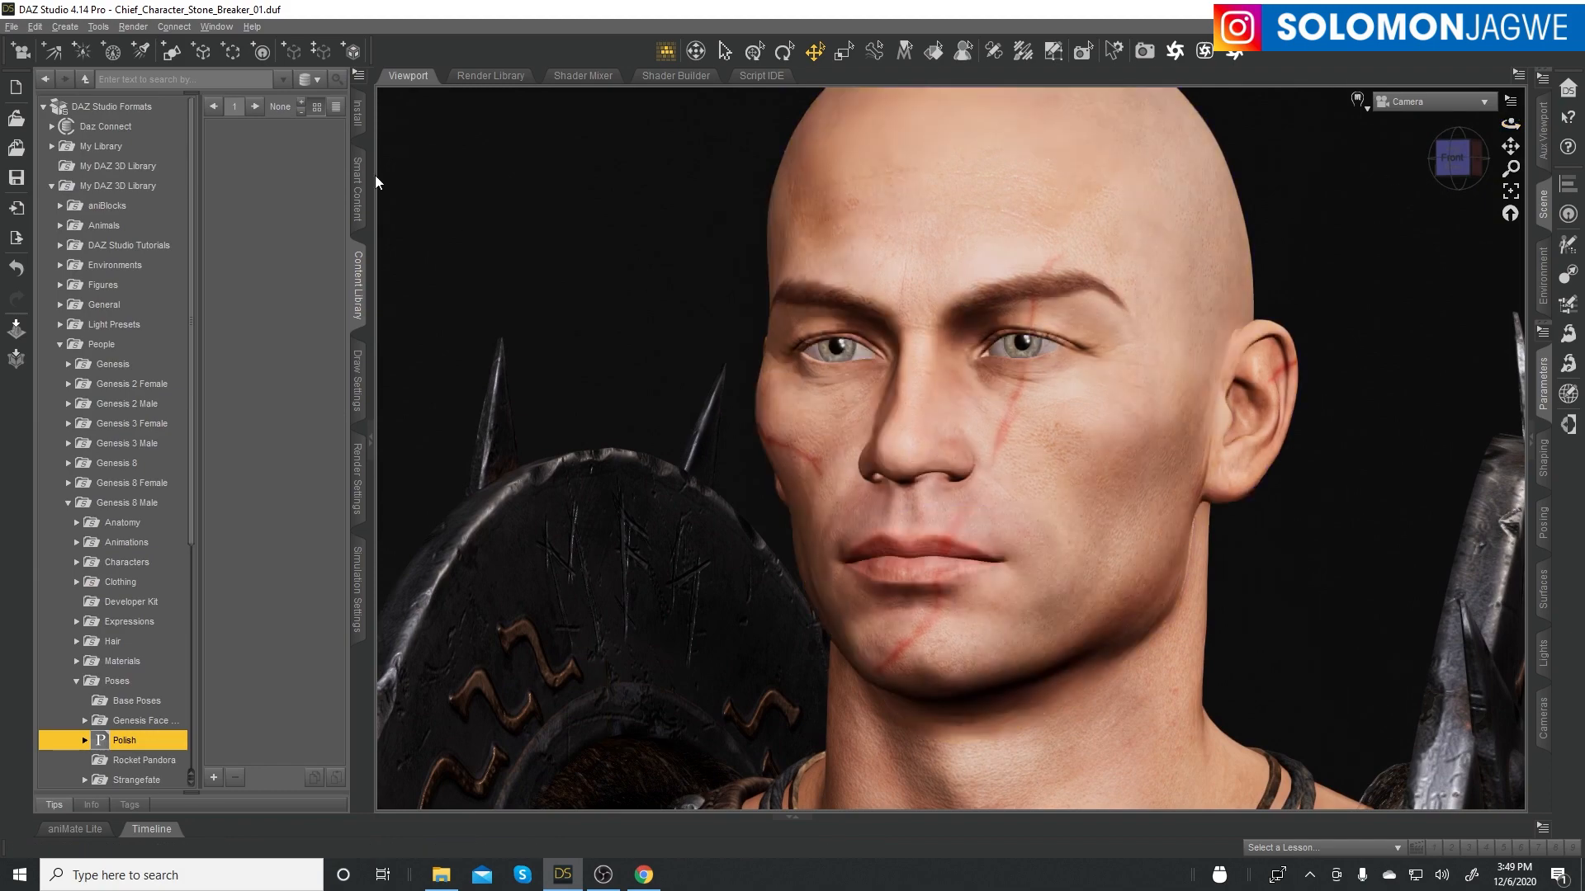
- Open the PowerPose pane as a floating window and enlarge it so its content is fully readable
{"action": "left_click", "coordinate": [217, 27]}
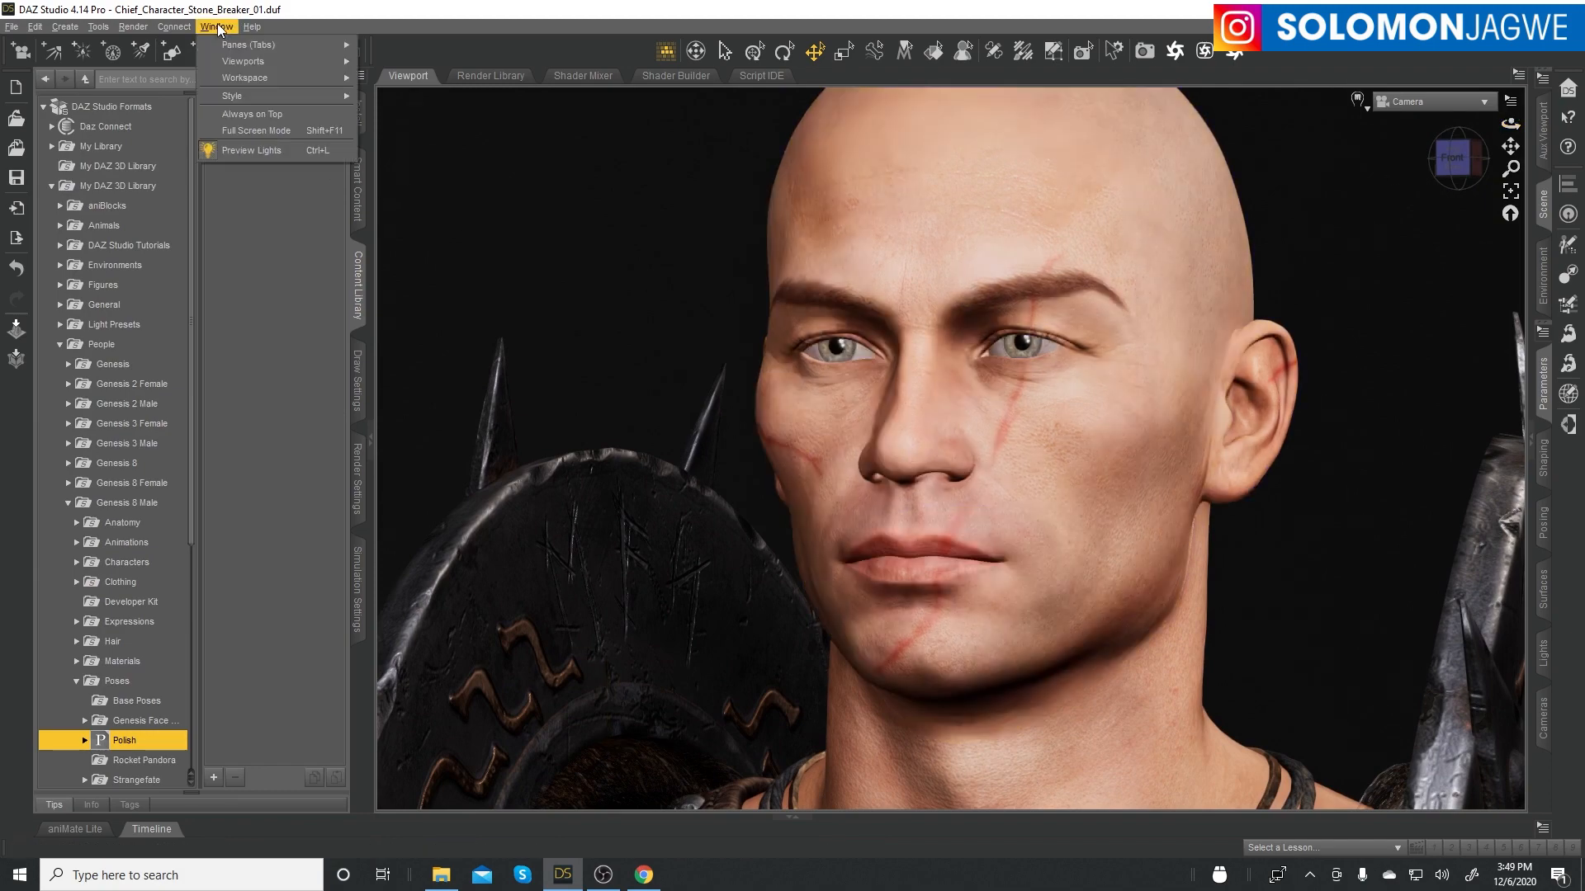
{"action": "mouse_move", "coordinate": [250, 44]}
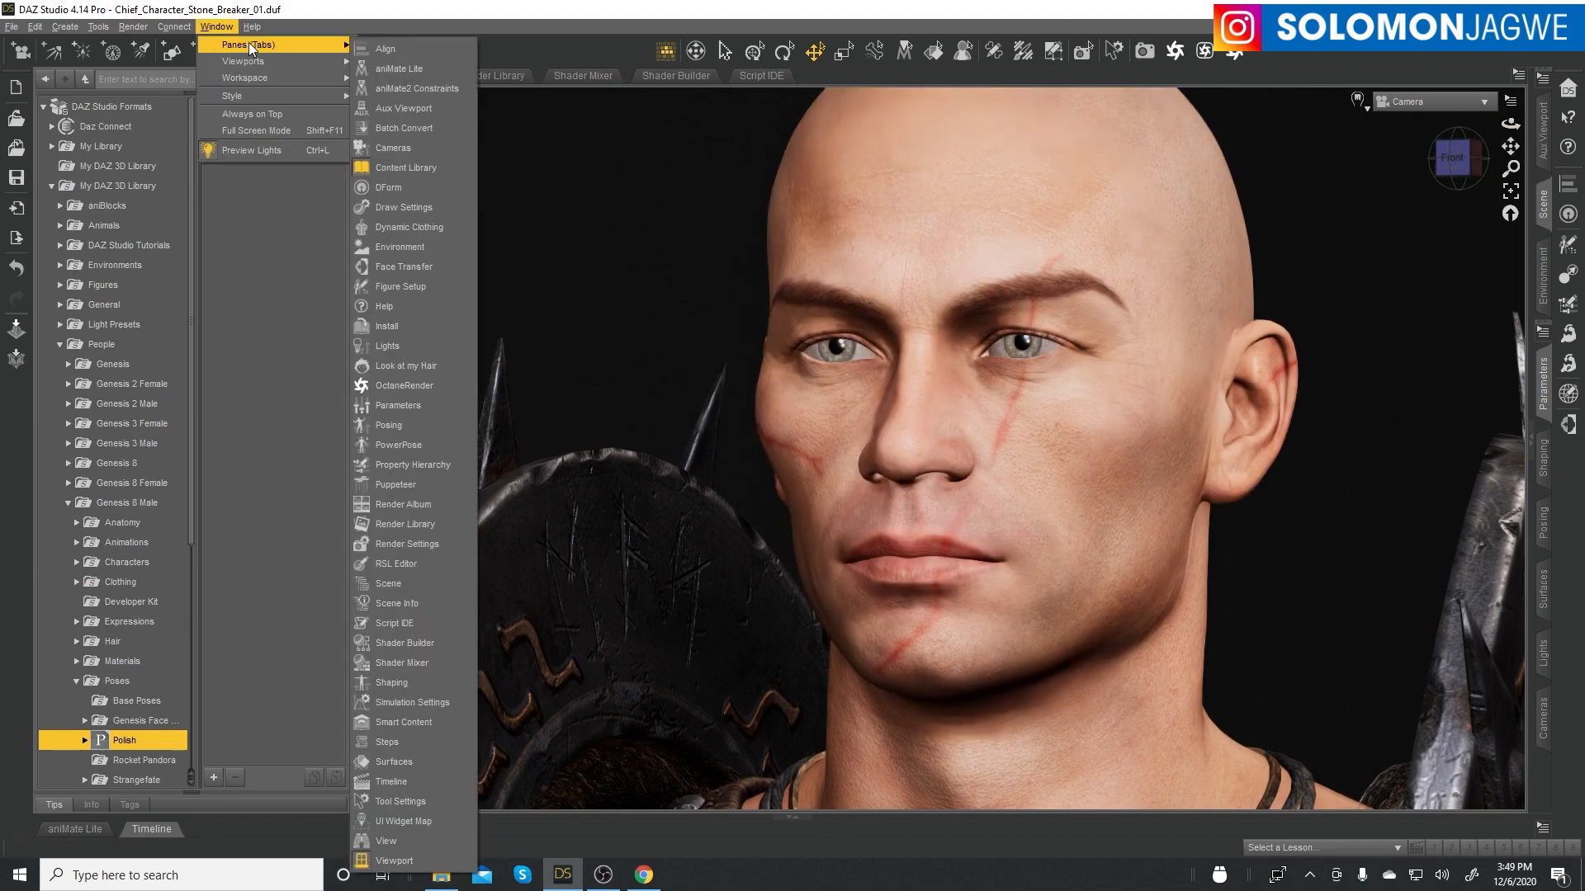
{"action": "left_click", "coordinate": [399, 445]}
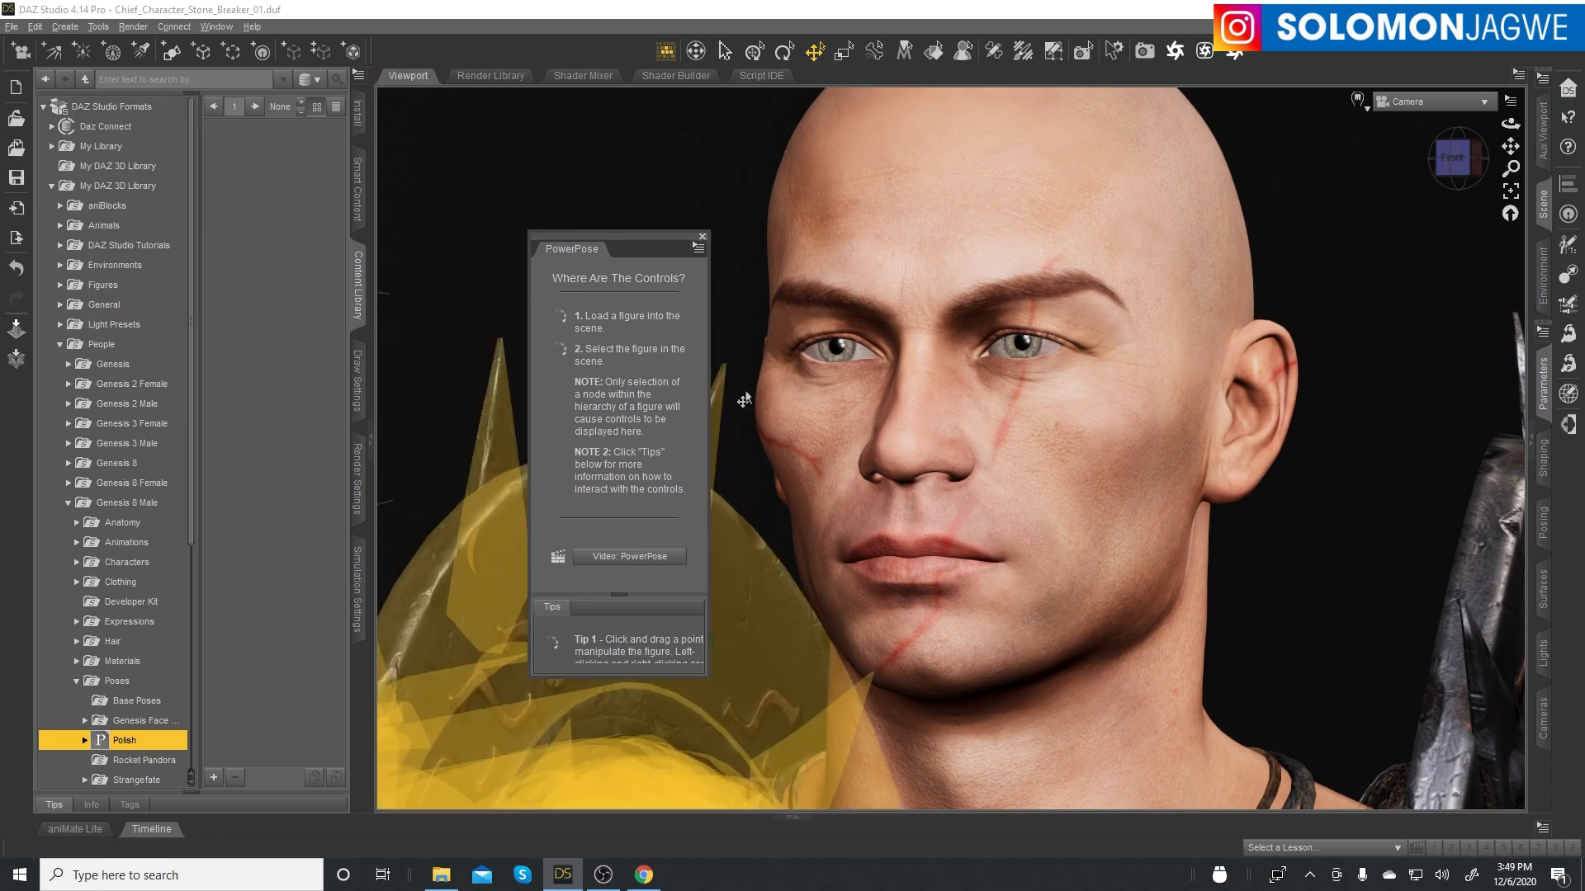
{"action": "left_click_drag", "start_coordinate": [629, 241], "coordinate": [594, 170]}
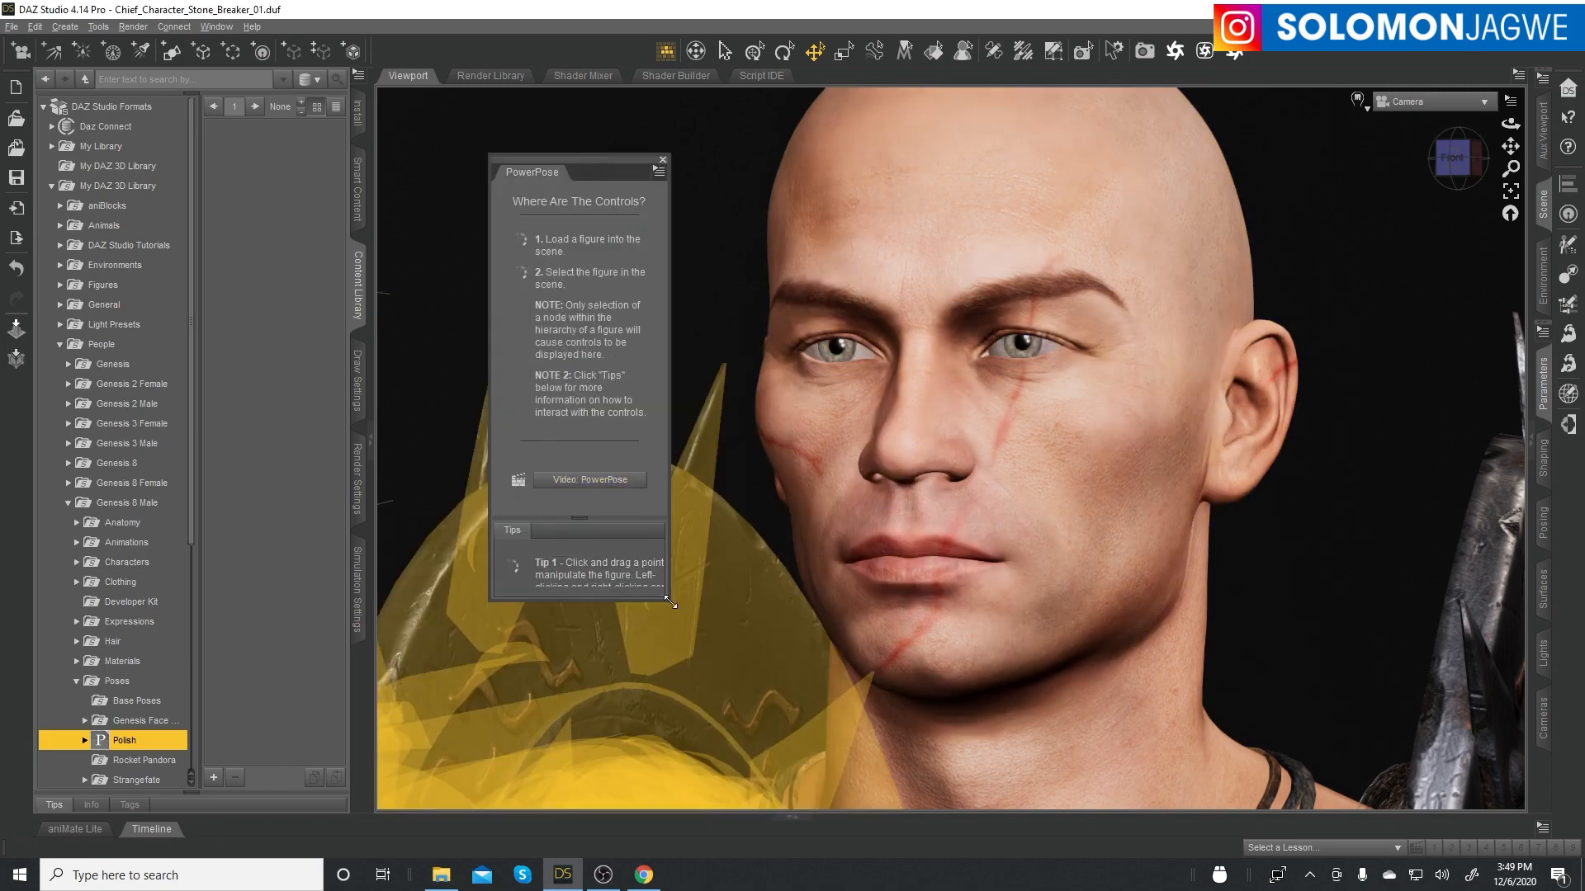
{"action": "left_click_drag", "start_coordinate": [669, 600], "coordinate": [991, 793]}
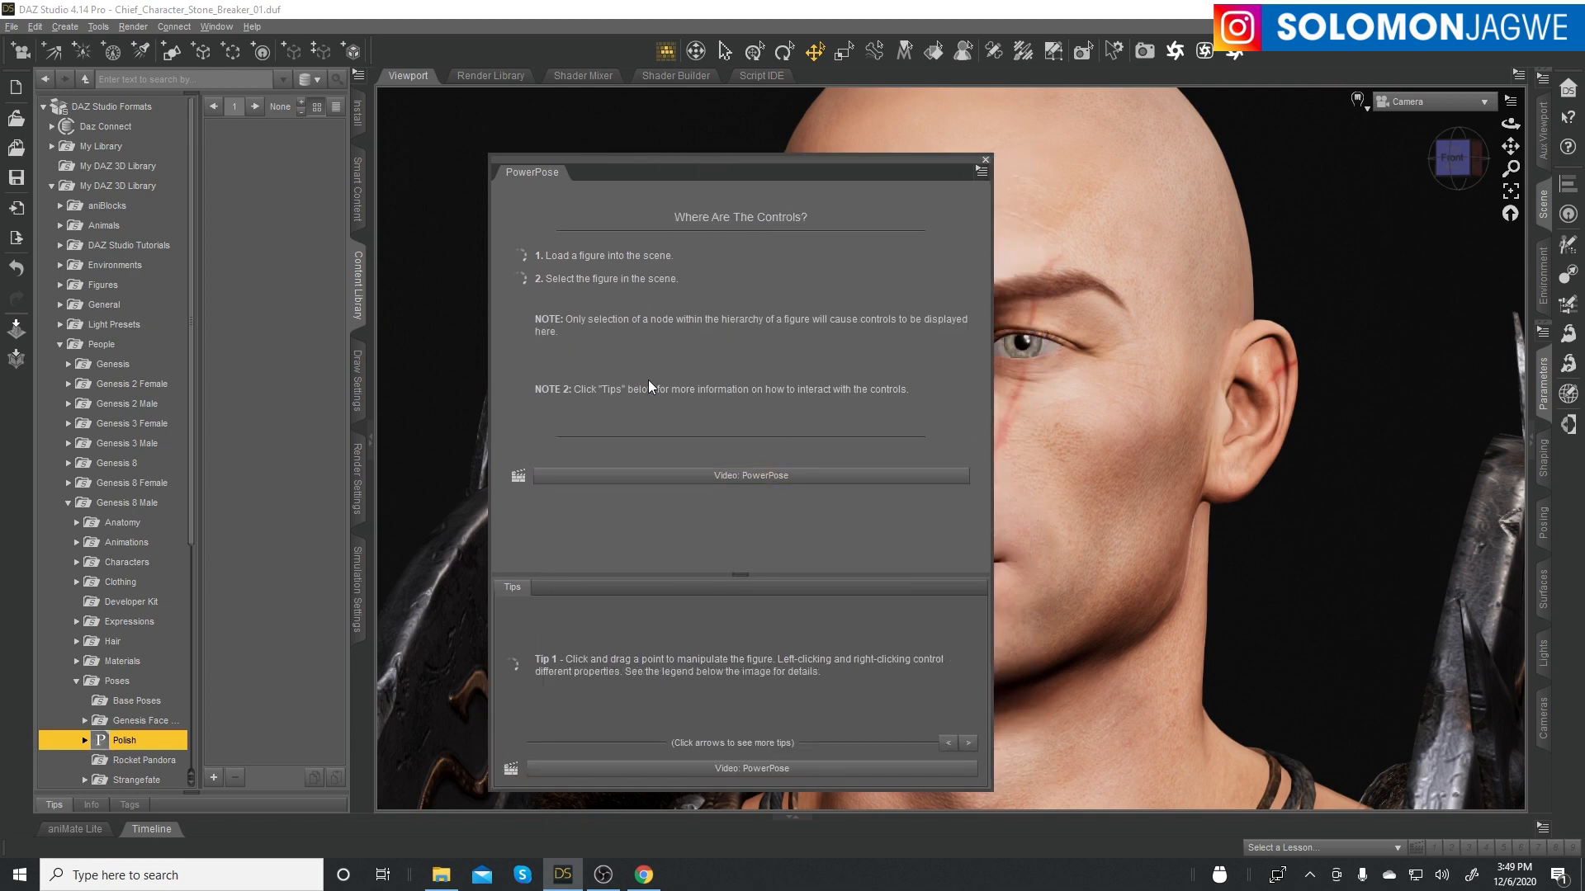
- Select the Scar 8 figure in the scene and switch PowerPose to its Head template
{"action": "left_click", "coordinate": [1533, 453]}
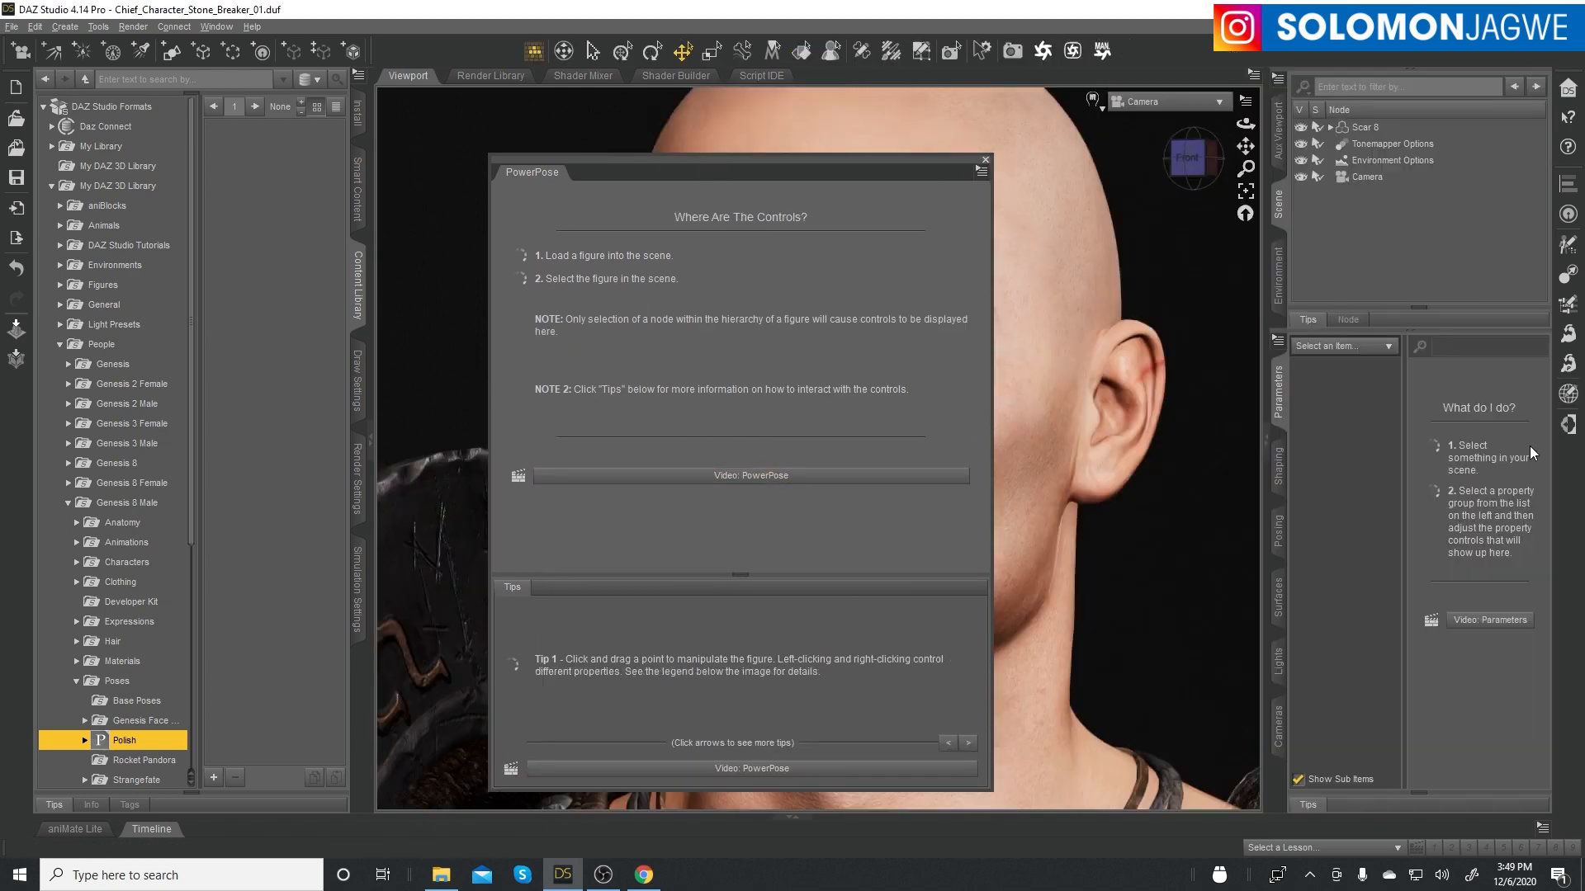
{"action": "left_click", "coordinate": [1365, 128]}
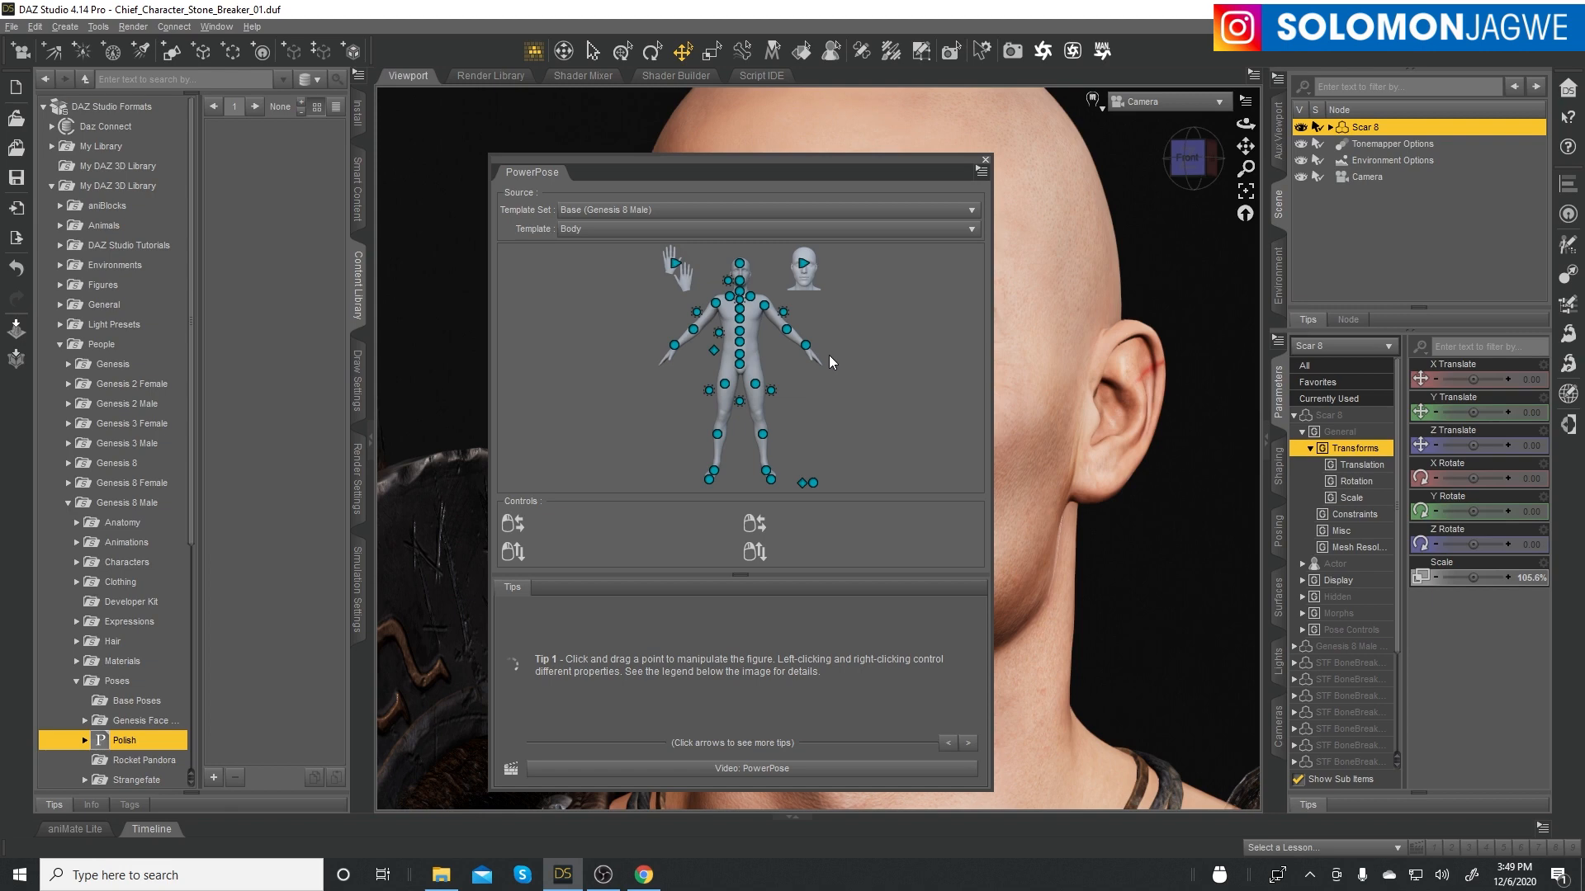
{"action": "left_click", "coordinate": [803, 265]}
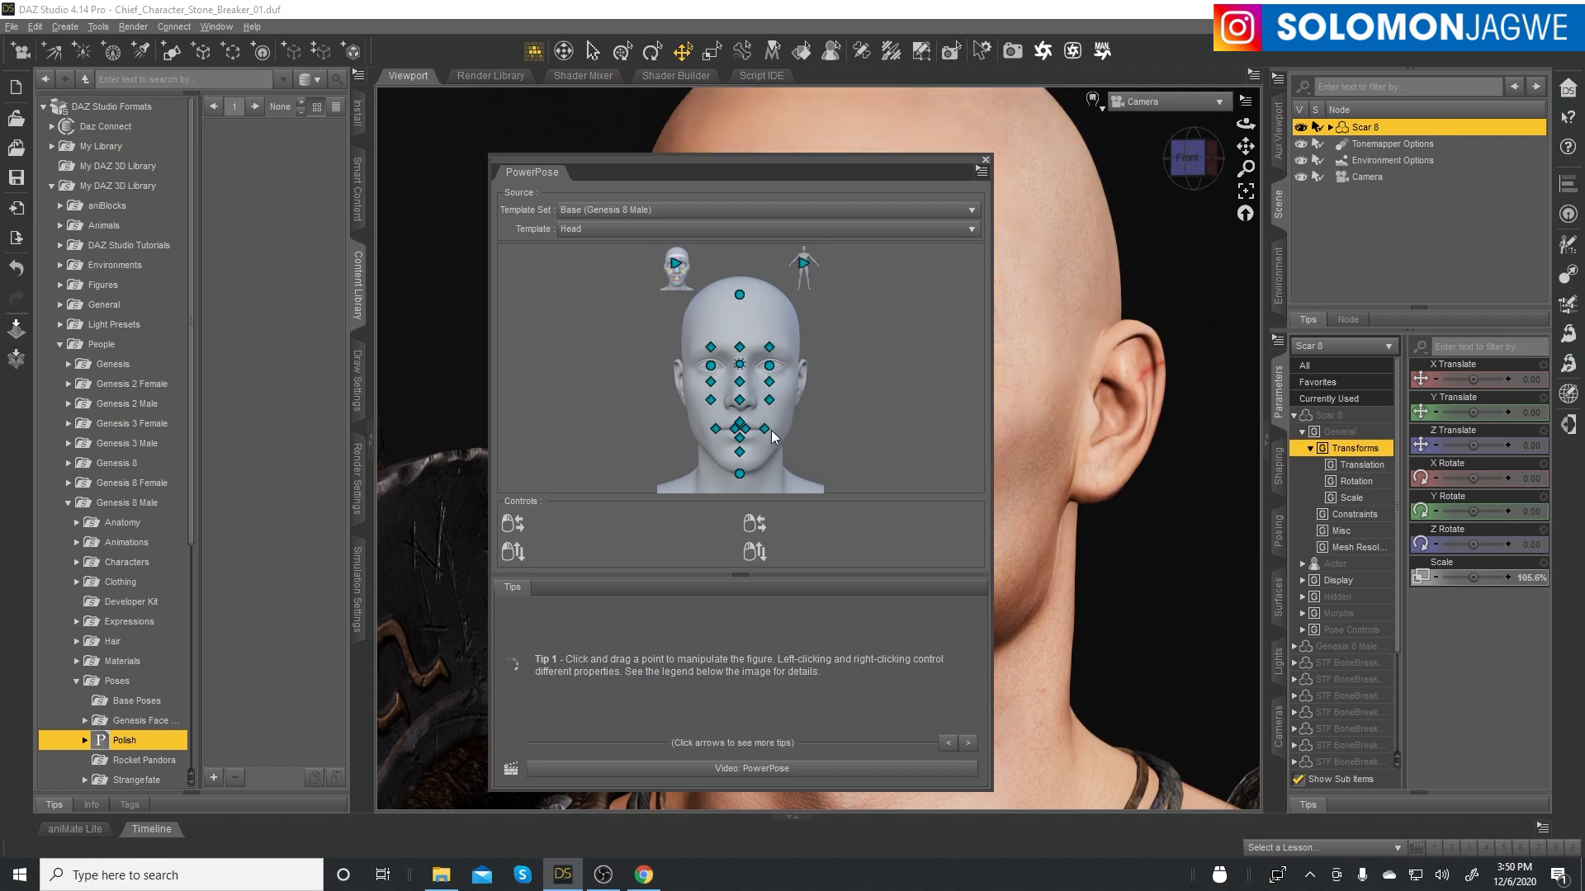
- Switch to Chrome to revisit the Genesis 3 & 8 Face Controls store page, and return to DAZ Studio
{"action": "left_click", "coordinate": [644, 875]}
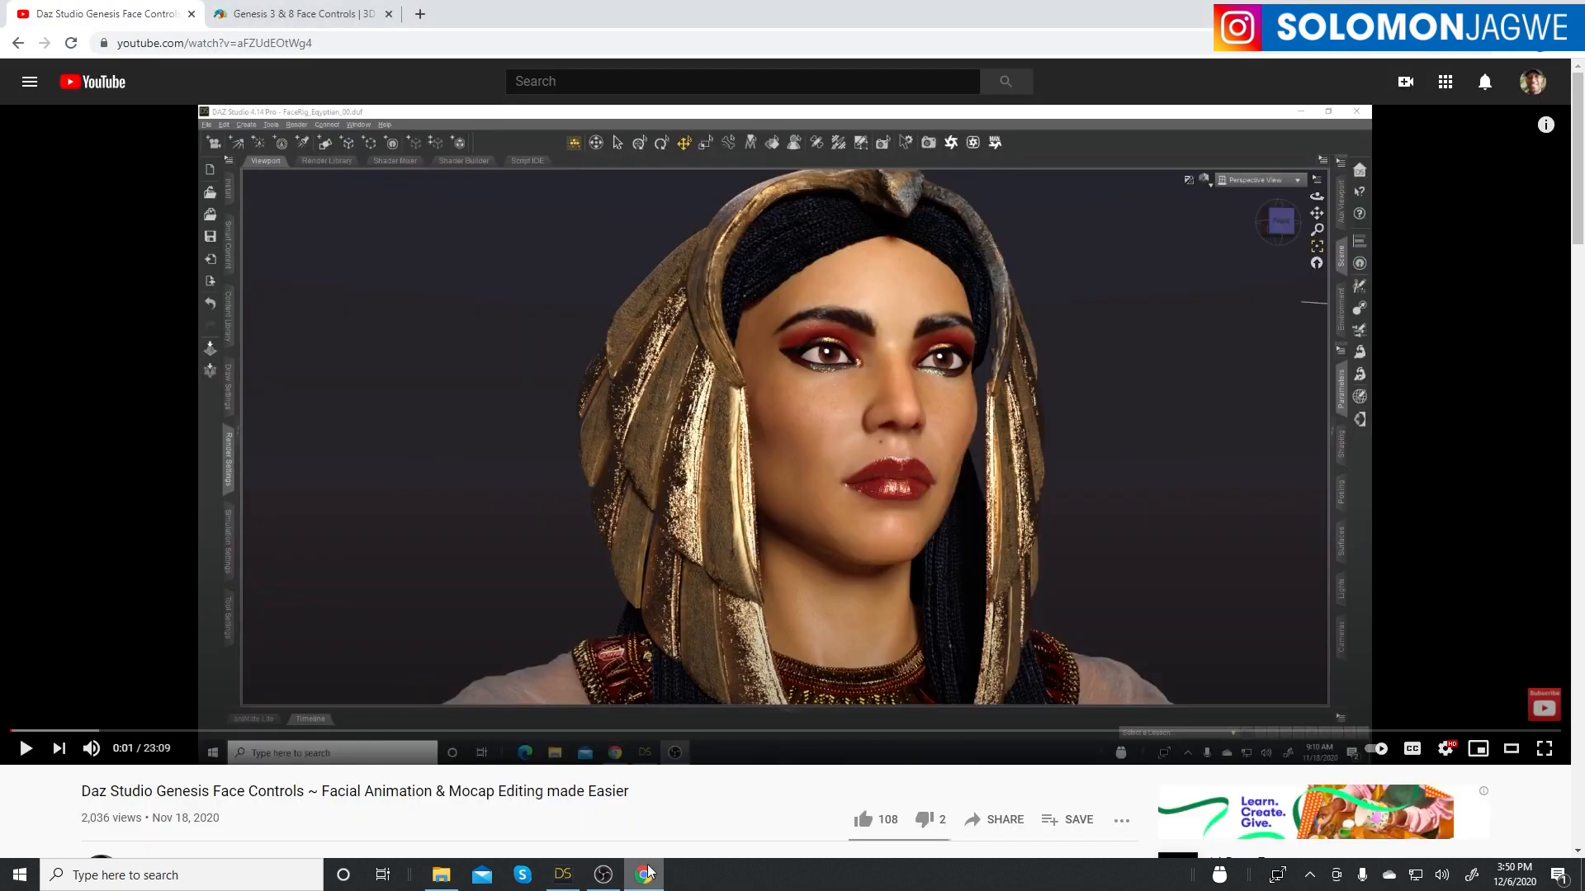
{"action": "left_click", "coordinate": [299, 16]}
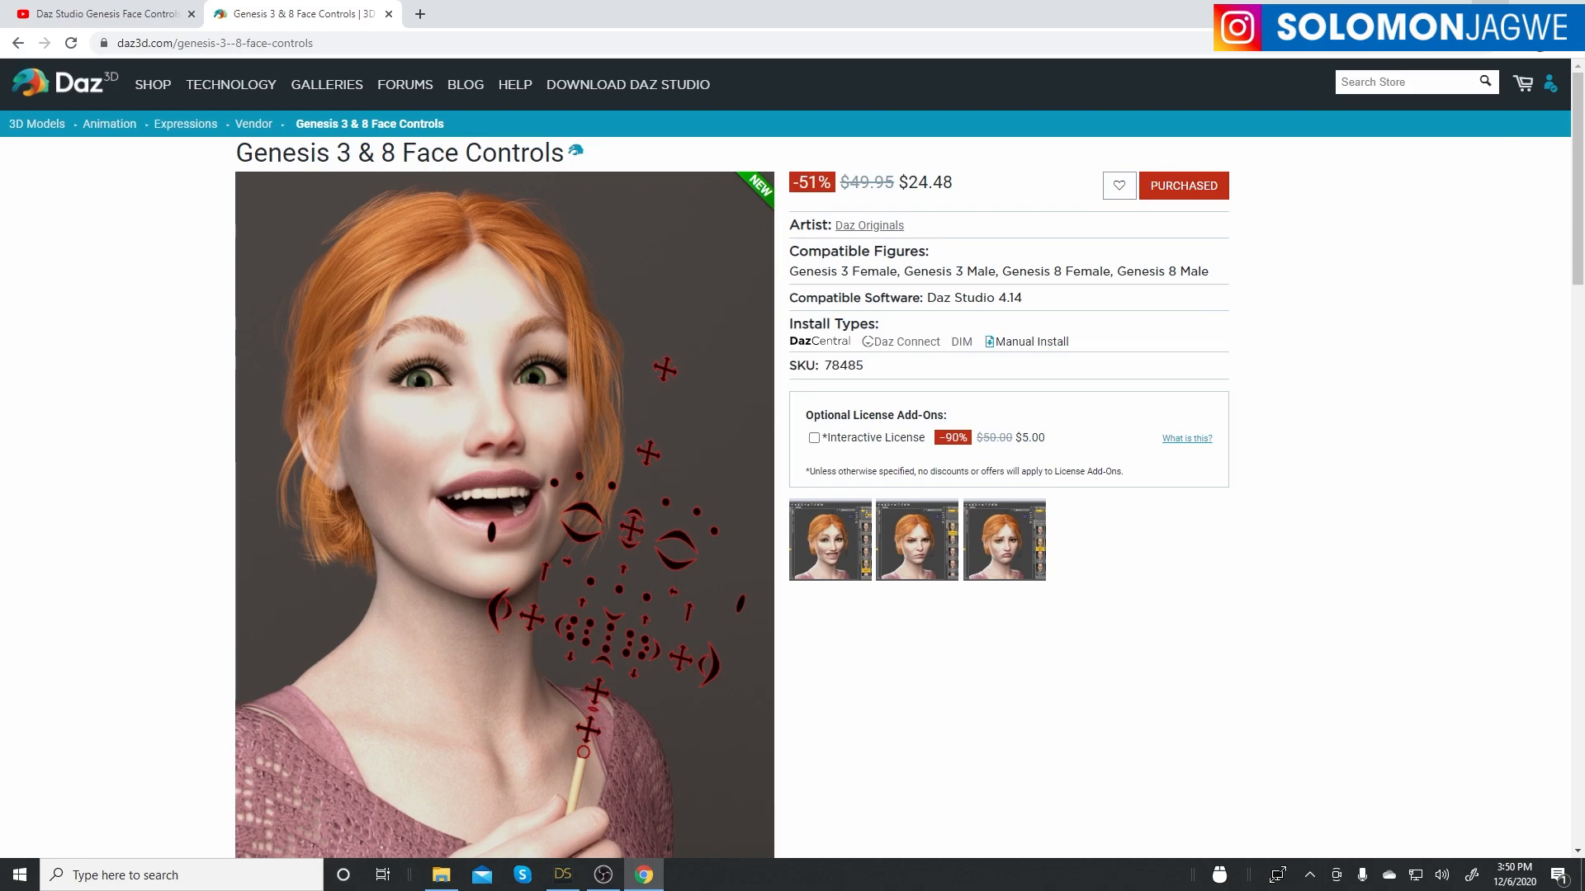
{"action": "left_click", "coordinate": [1490, 11]}
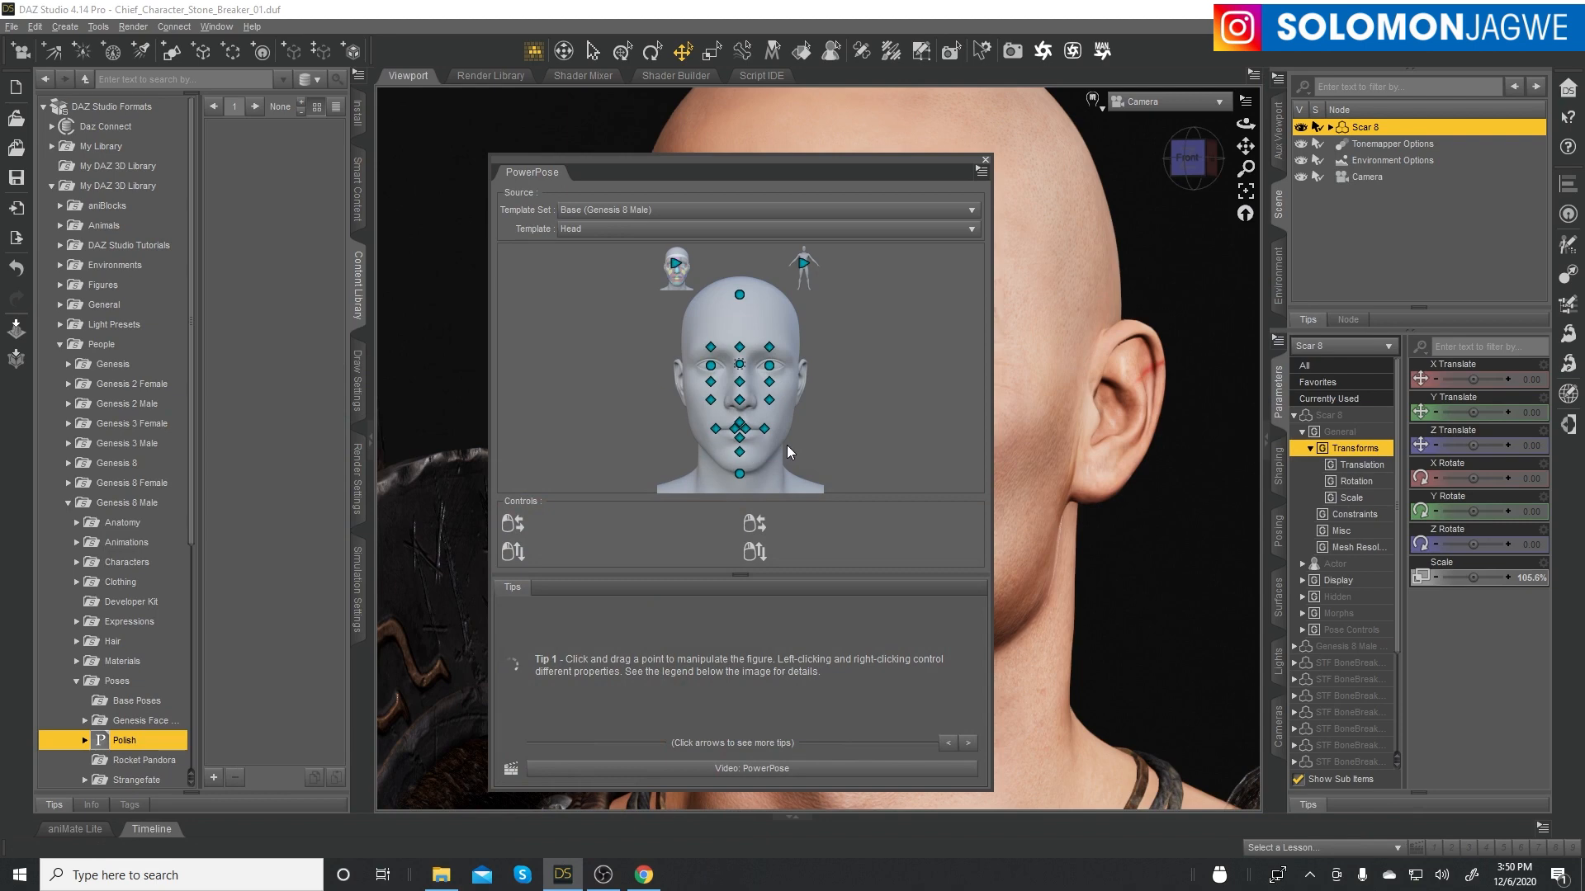
- Move the PowerPose window aside so the character's face can be seen in the viewport
{"action": "left_click_drag", "start_coordinate": [867, 165], "coordinate": [1382, 208]}
{"action": "scroll", "coordinate": [858, 467], "scroll_direction": "up", "scroll_amount": 10}
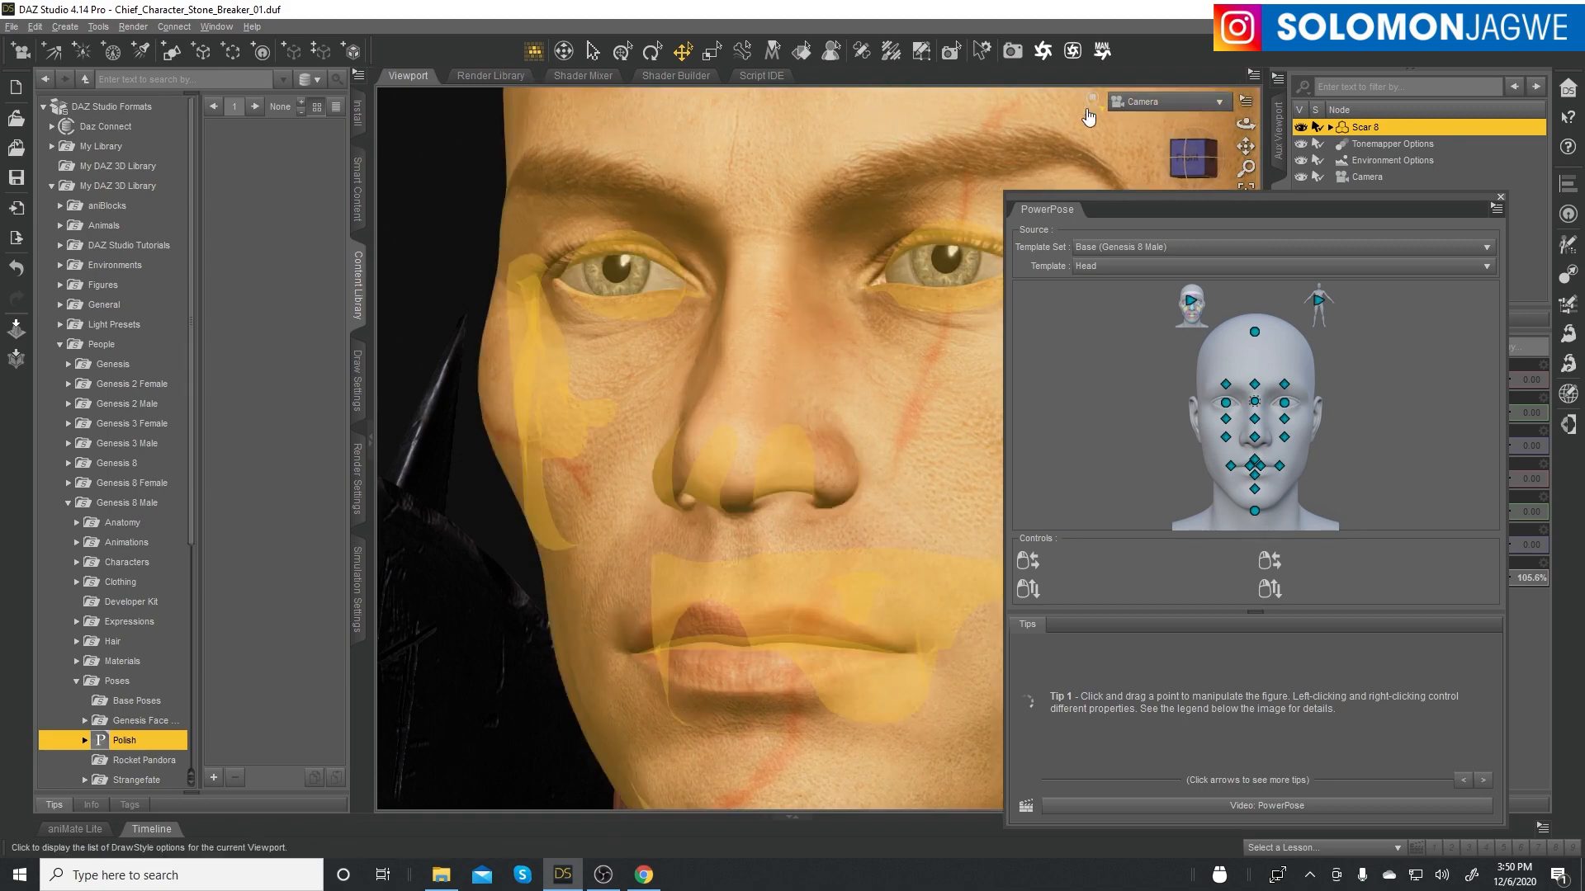
{"action": "left_click", "coordinate": [1093, 101]}
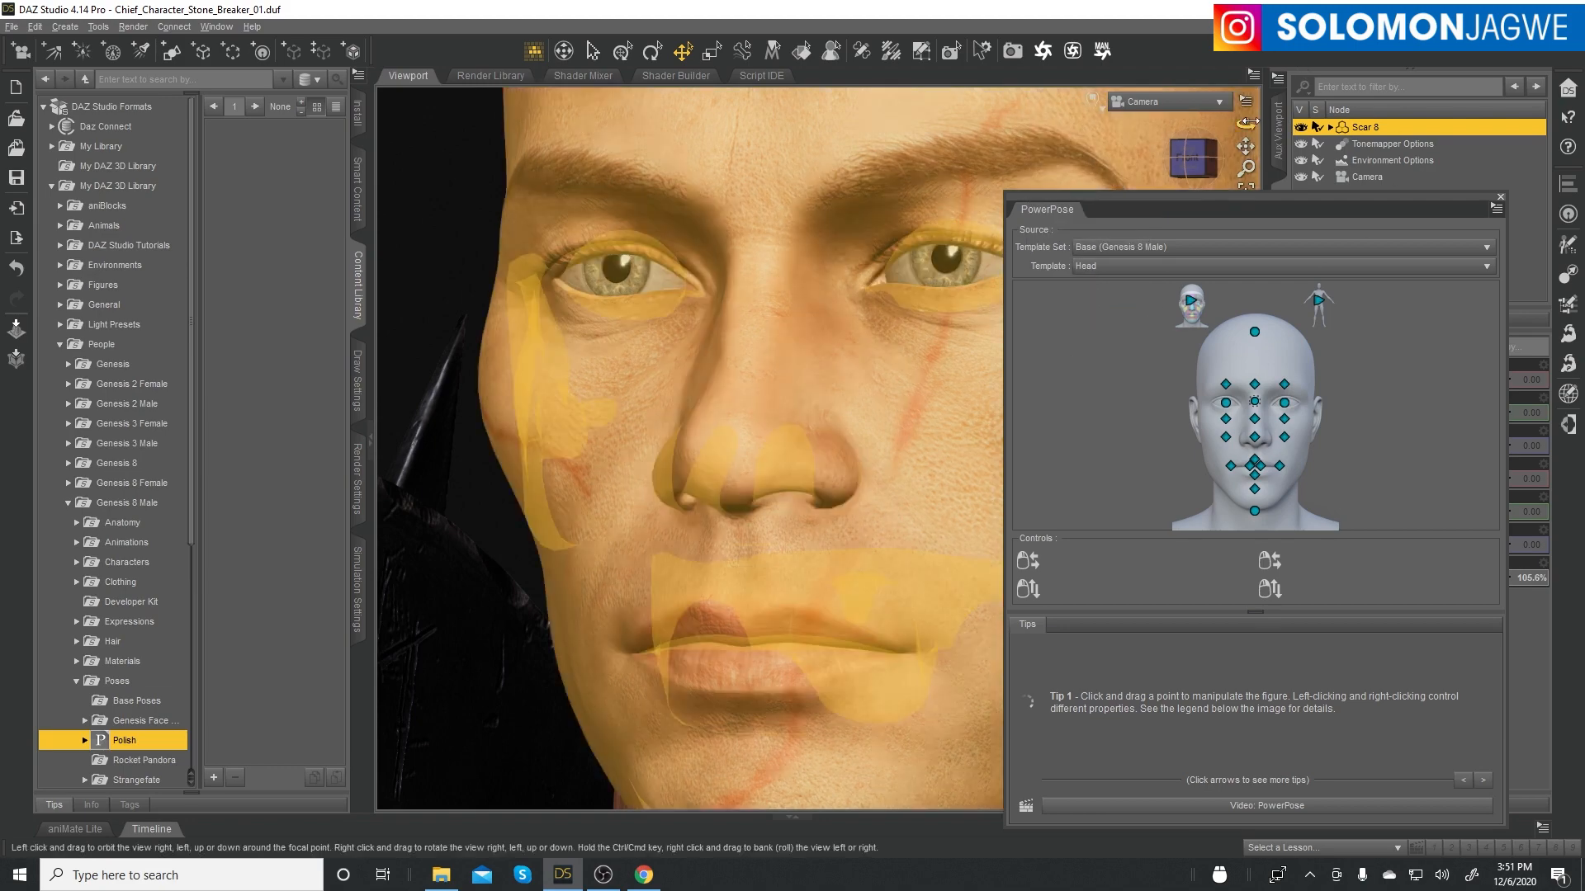
{"action": "mouse_move", "coordinate": [1246, 124]}
{"action": "left_mouse_down"}
{"action": "mouse_move", "coordinate": [1296, 126]}
{"action": "mouse_move", "coordinate": [1251, 126]}
{"action": "mouse_move", "coordinate": [1297, 147]}
{"action": "mouse_move", "coordinate": [1220, 143]}
{"action": "mouse_move", "coordinate": [1241, 120]}
{"action": "left_mouse_up"}
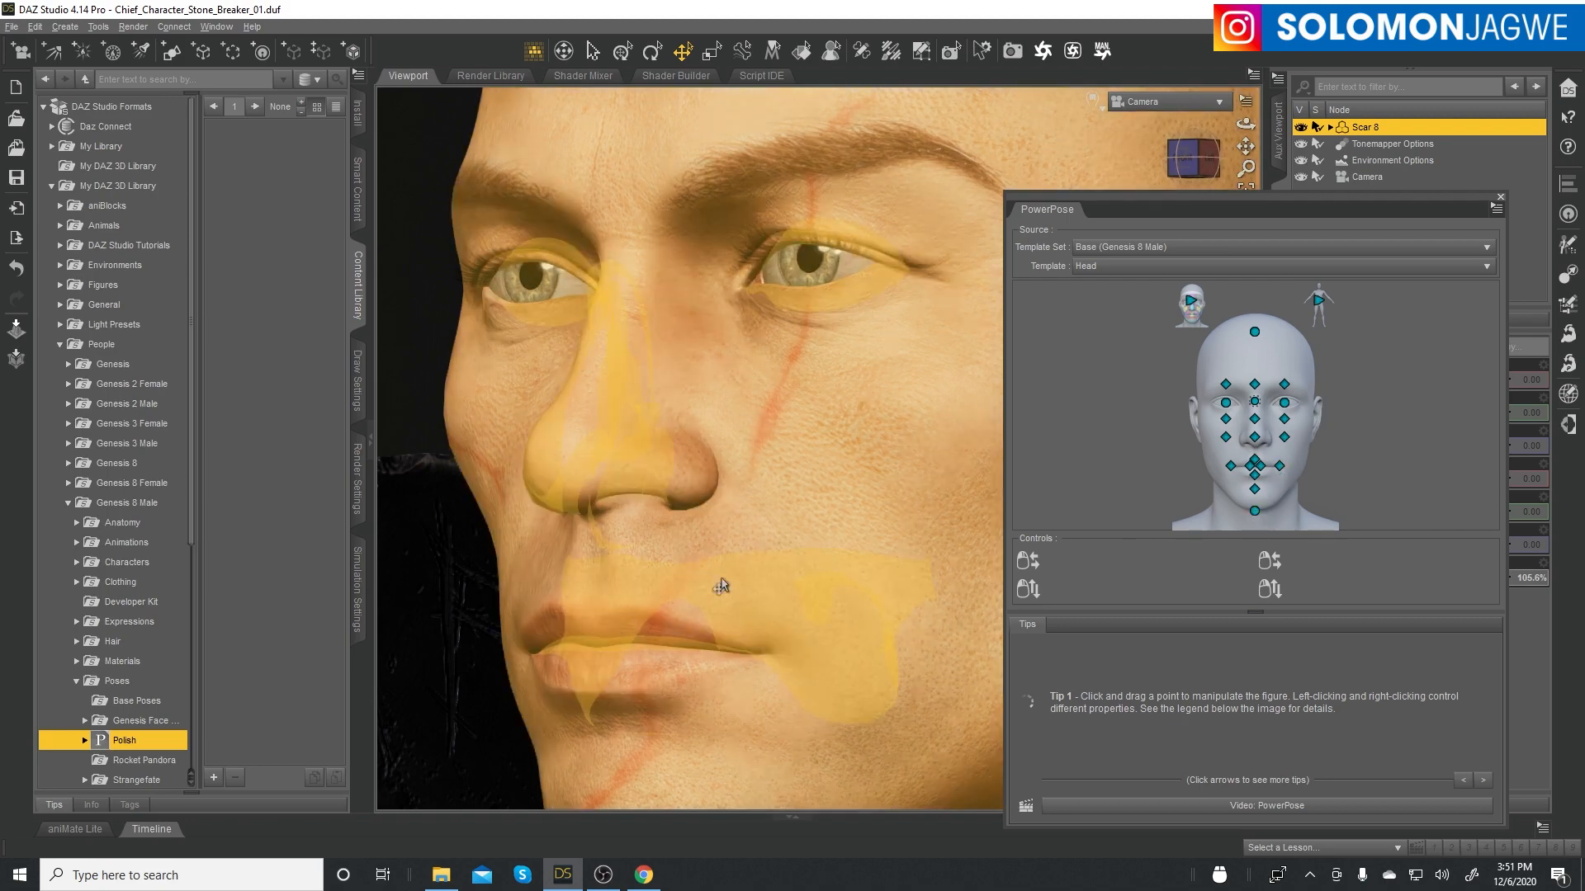
{"action": "left_click_drag", "start_coordinate": [1245, 124], "coordinate": [1284, 128]}
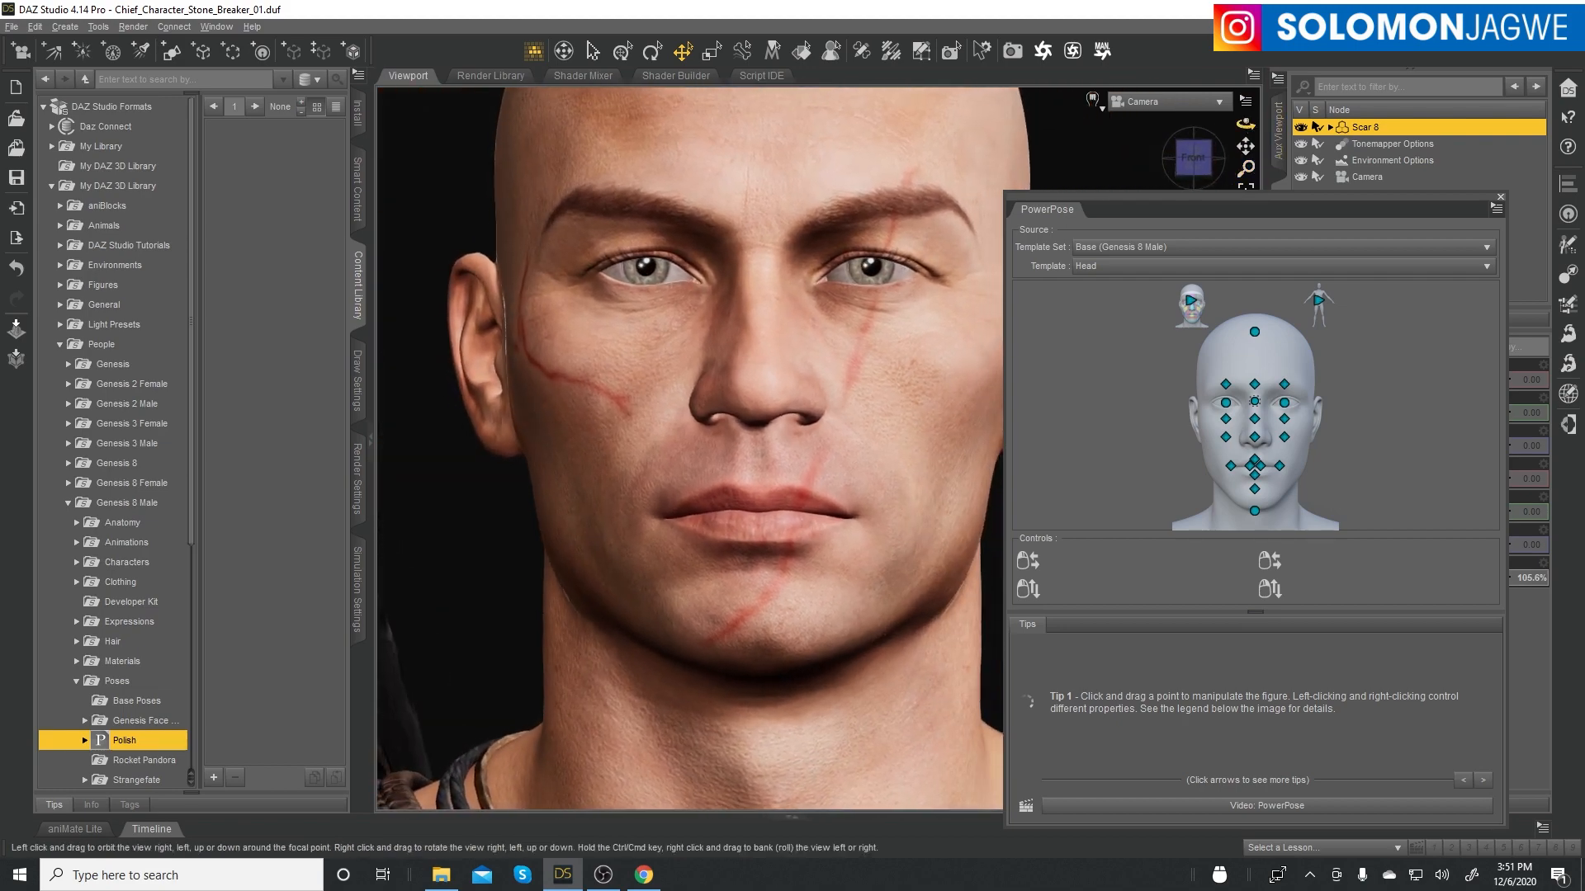
- Try bending and tilting the upper neck with its PowerPose control point, and undo the pose changes
{"action": "left_click", "coordinate": [1255, 513]}
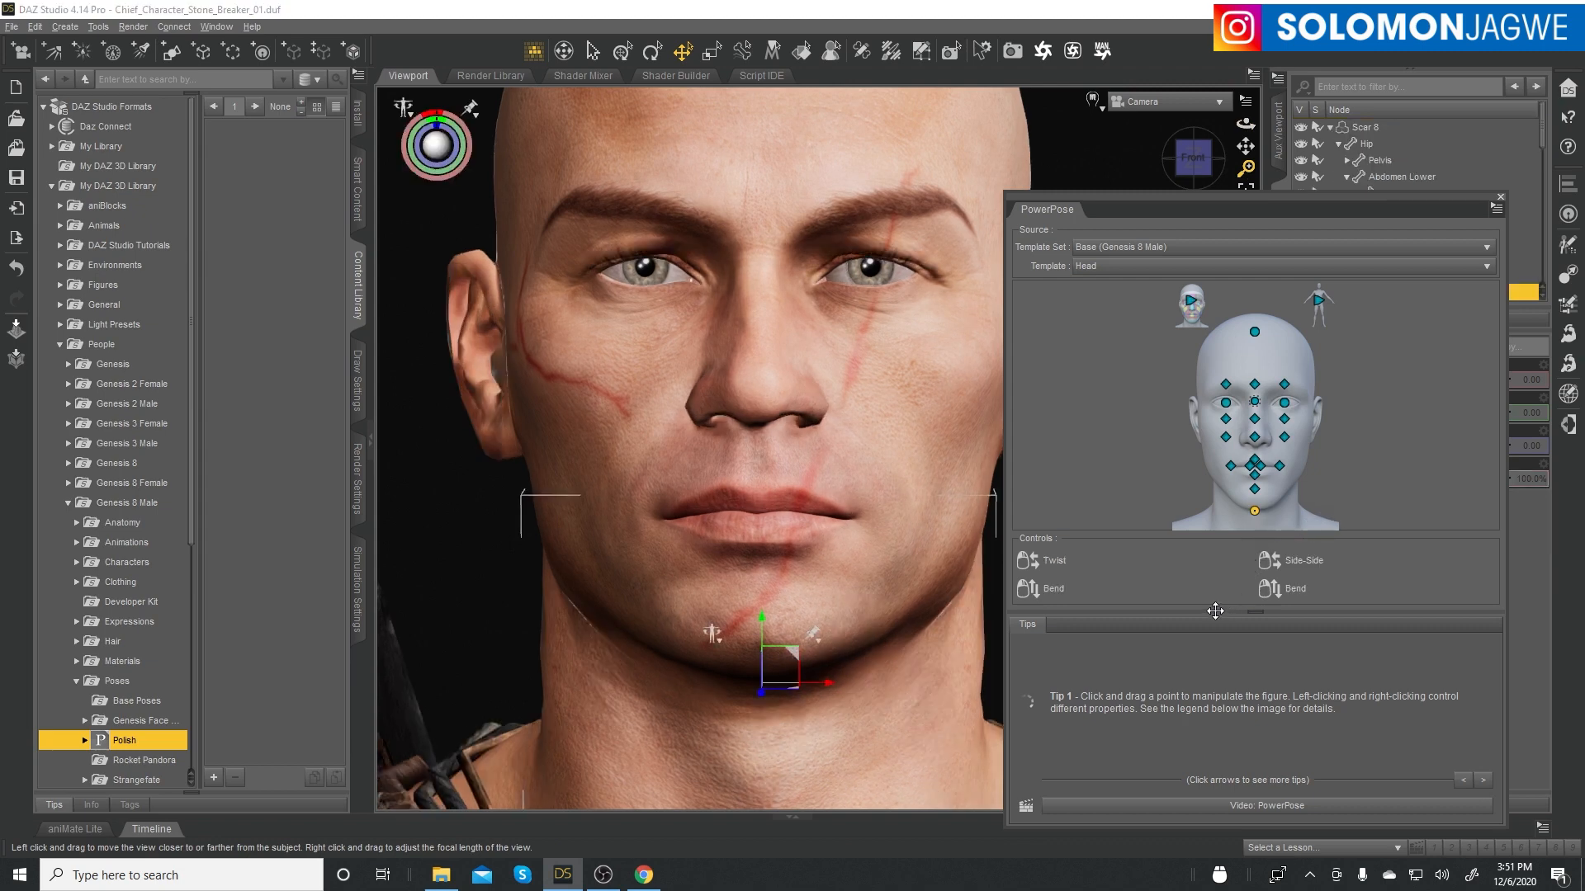
{"action": "left_click_drag", "start_coordinate": [1258, 519], "coordinate": [1370, 510]}
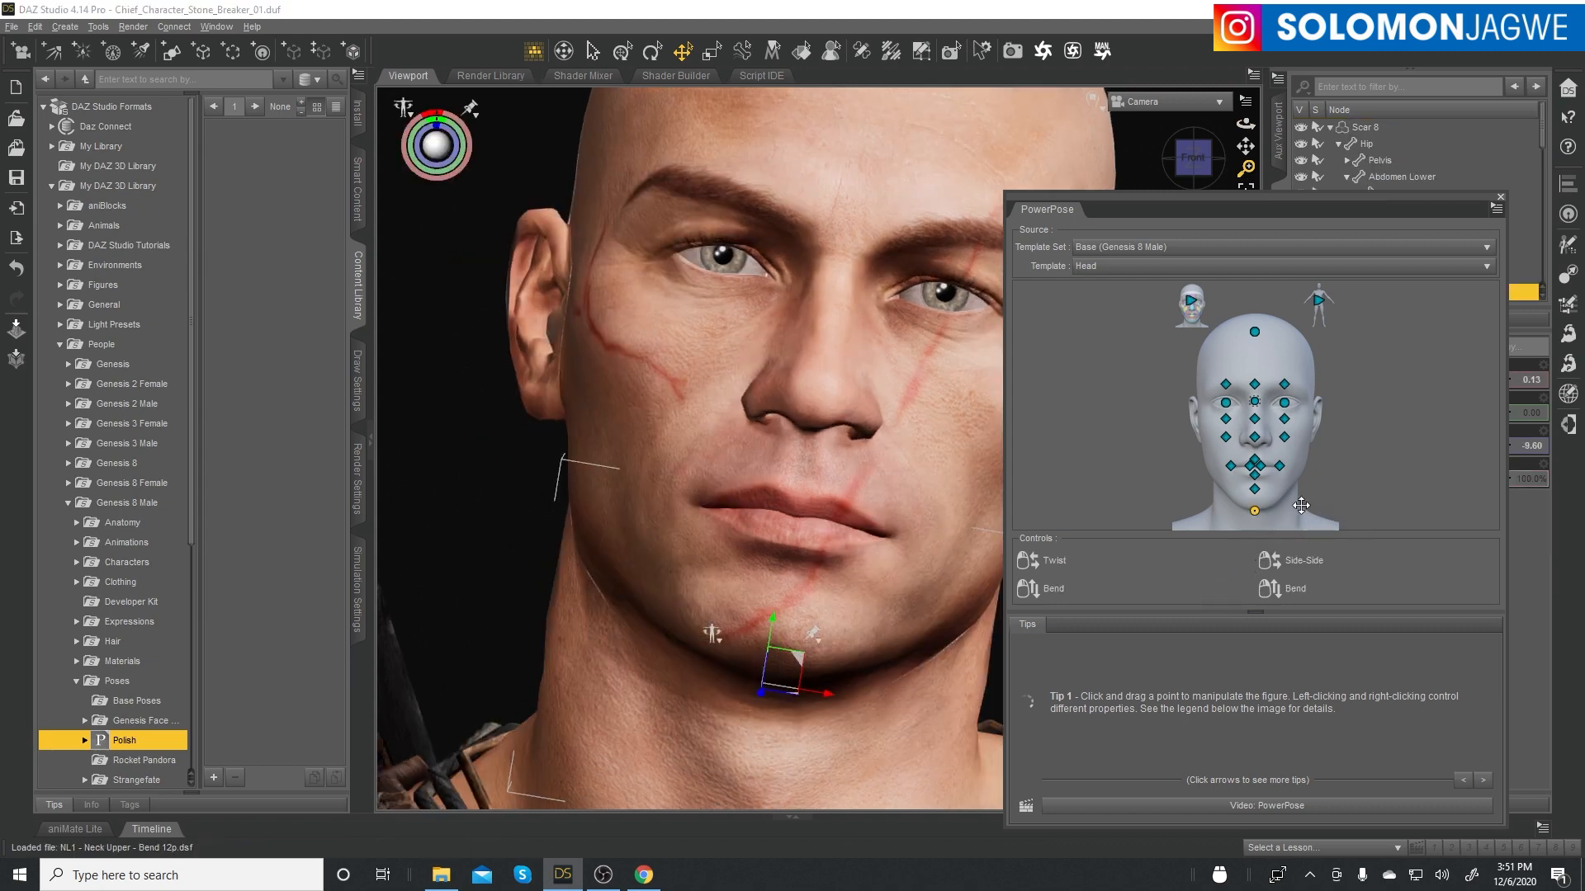
{"action": "mouse_move", "coordinate": [1301, 505]}
{"action": "right_mouse_down"}
{"action": "mouse_move", "coordinate": [1111, 498]}
{"action": "mouse_move", "coordinate": [1124, 478]}
{"action": "mouse_move", "coordinate": [1285, 488]}
{"action": "right_mouse_up"}
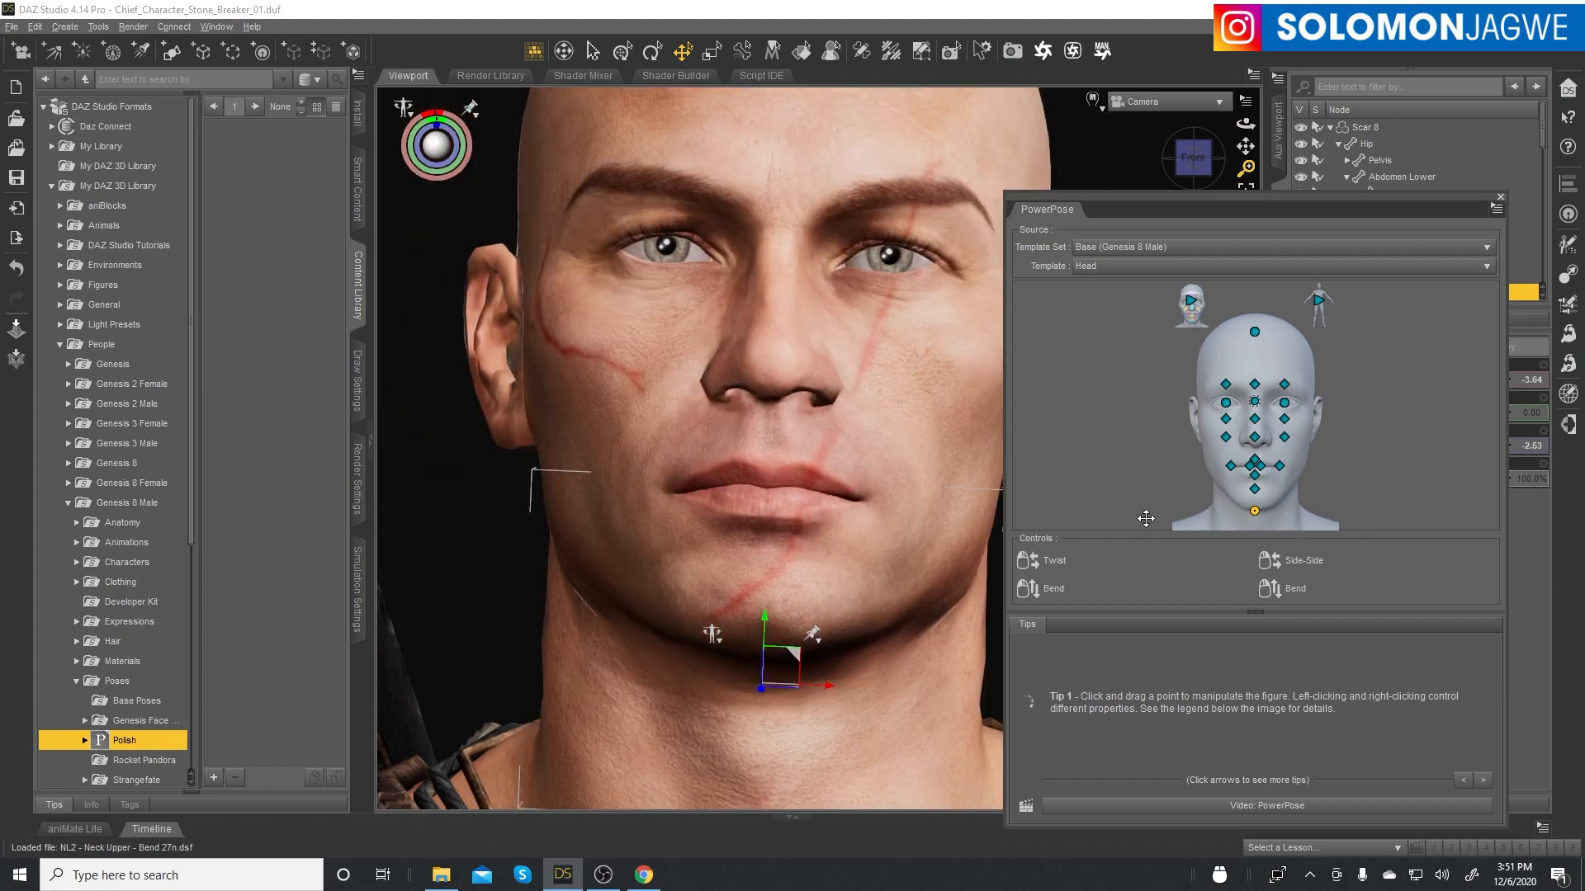
{"action": "right_click_drag", "start_coordinate": [1145, 518], "coordinate": [1210, 480]}
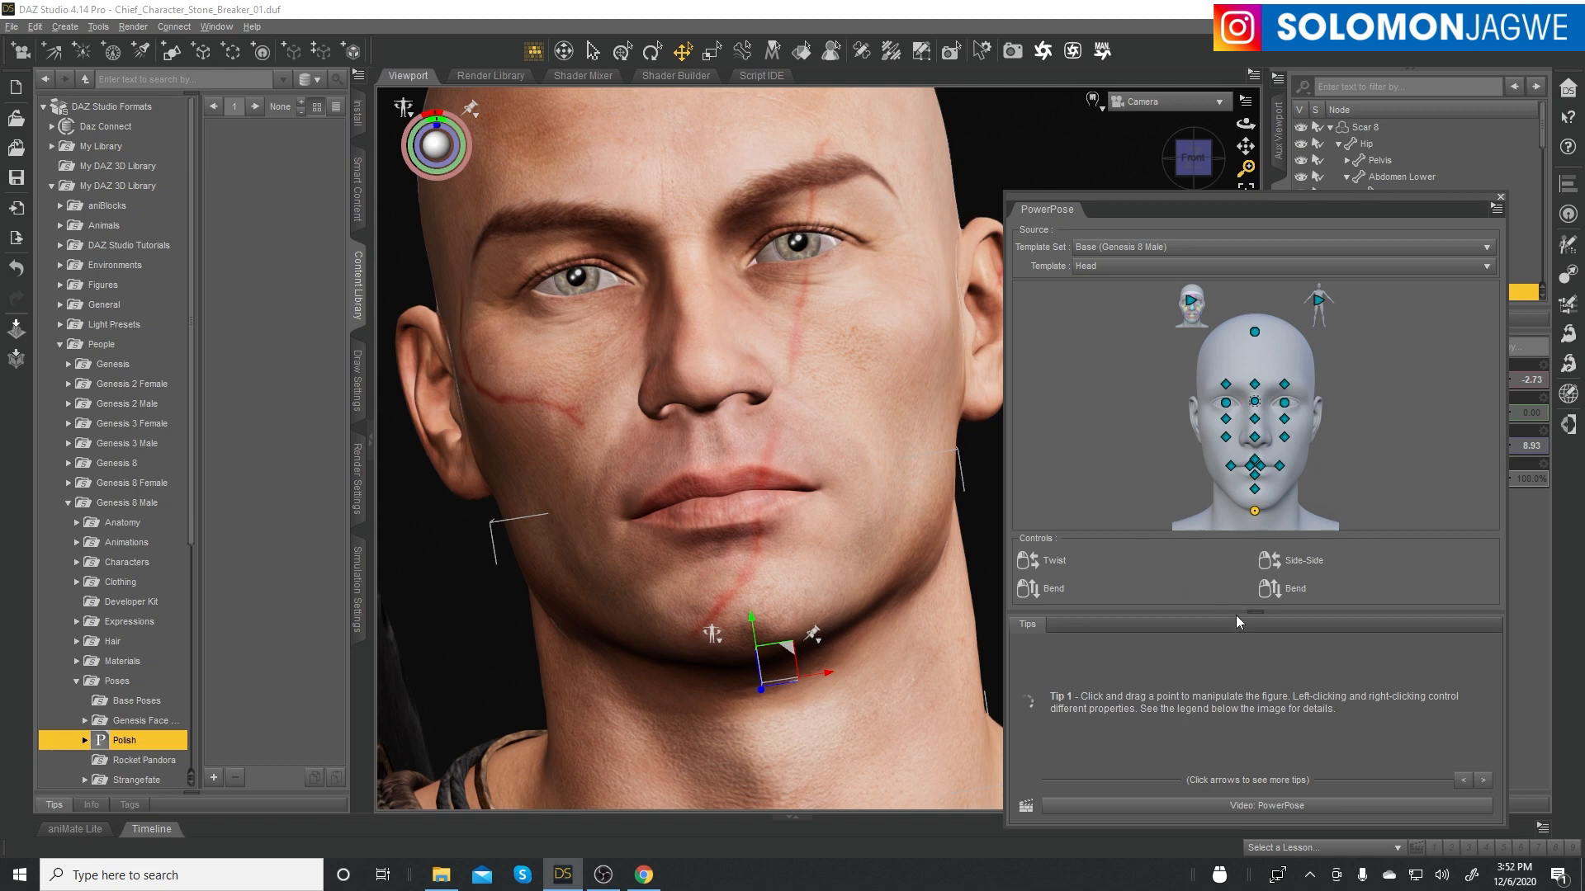
{"action": "key", "text": "ctrl+z"}
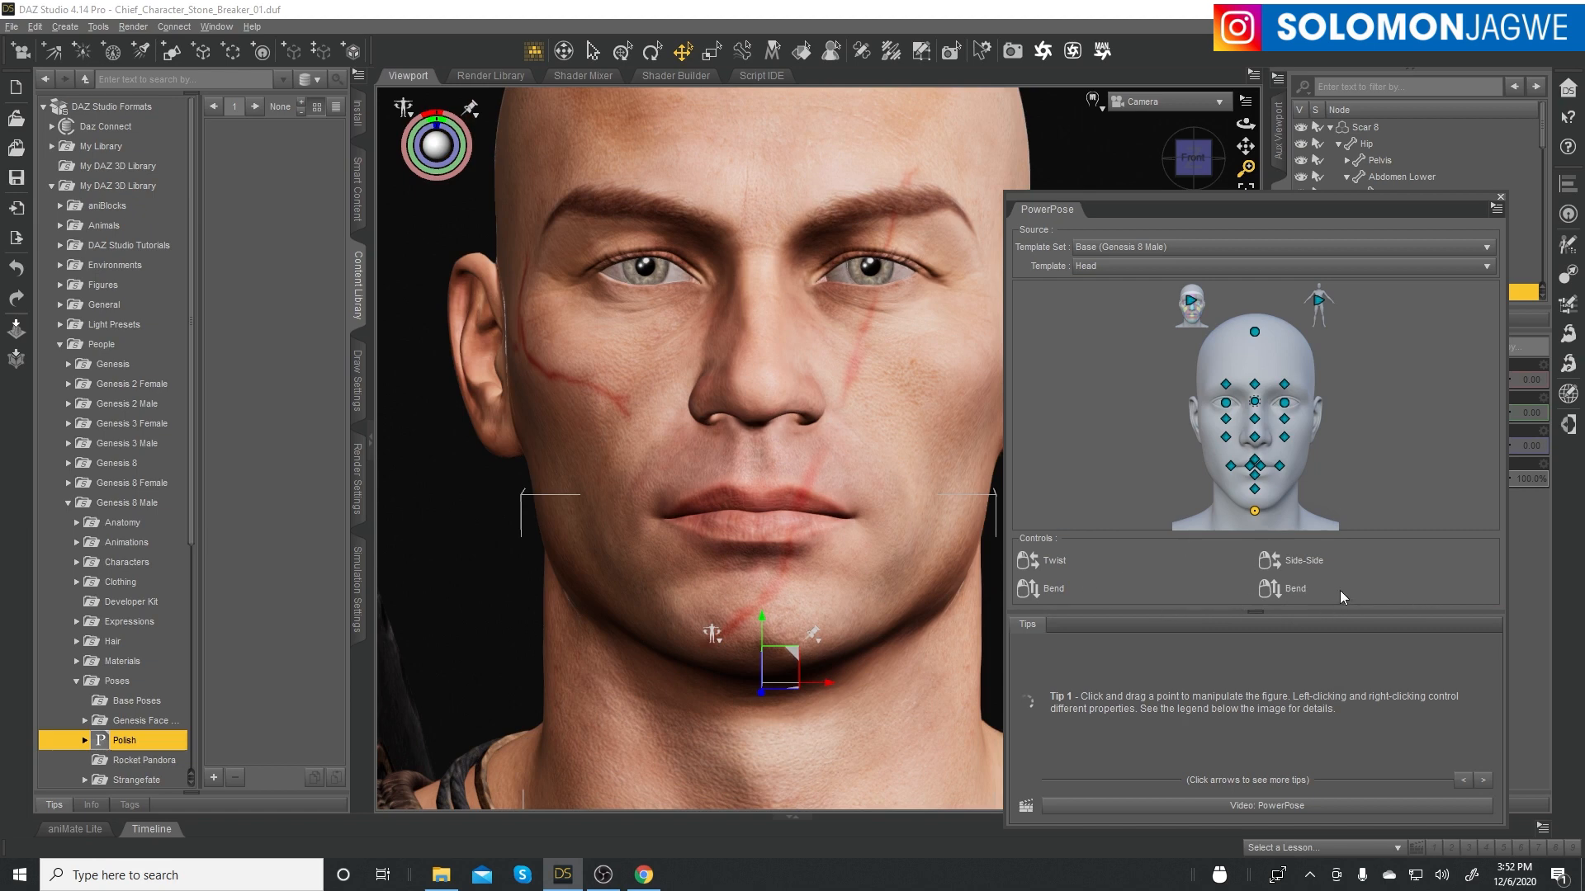
- Inspect the PowerPose control points for the jaw and the left cheek on the Head template
{"action": "left_click", "coordinate": [1254, 491]}
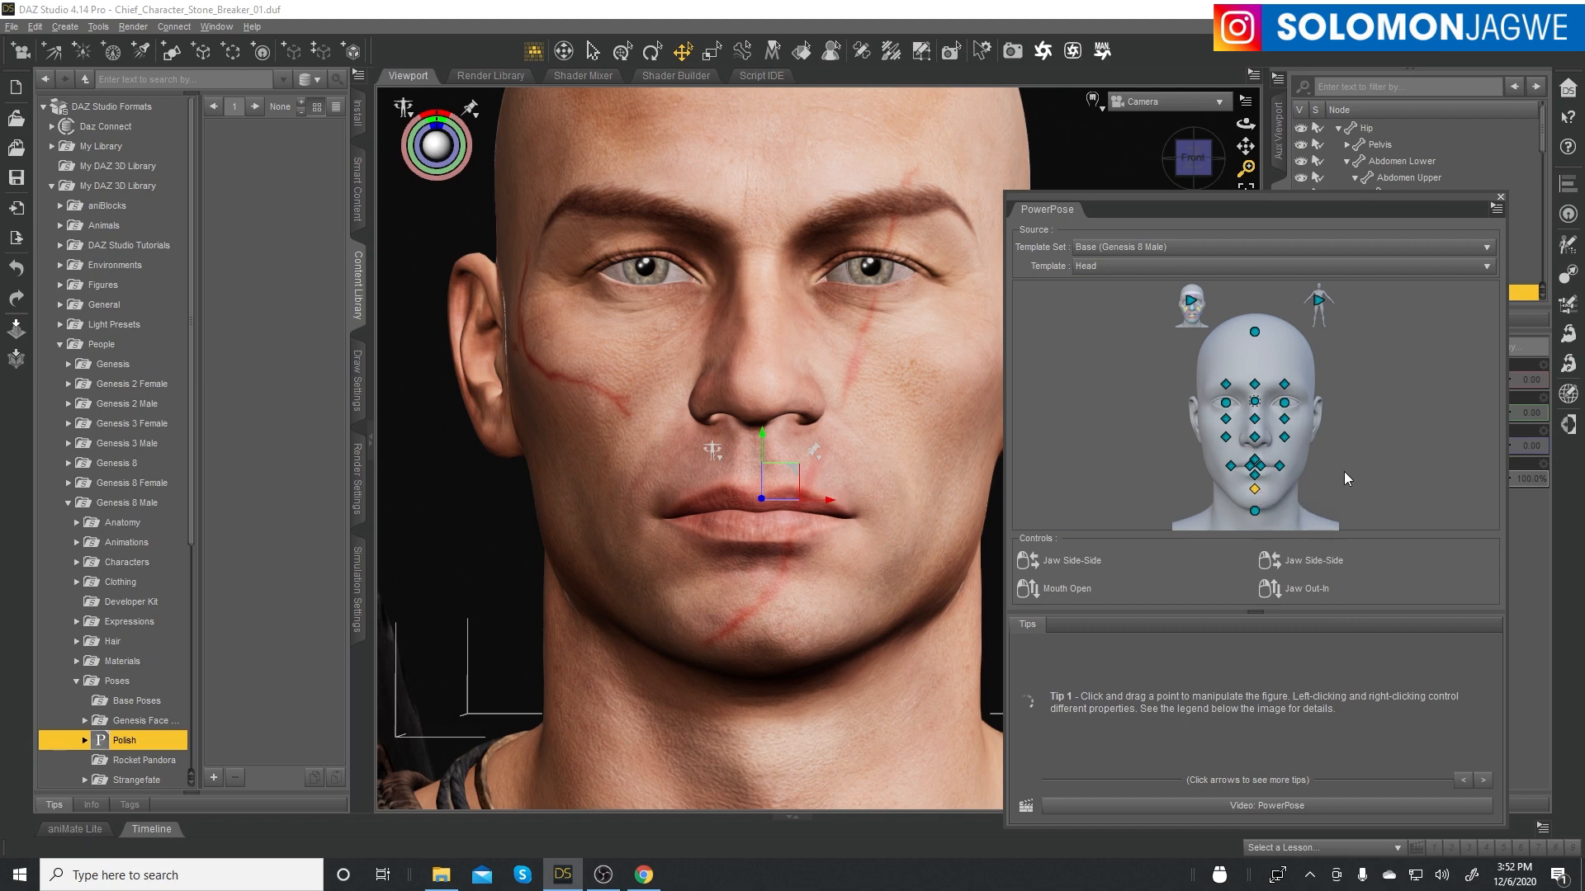
{"action": "left_click_drag", "start_coordinate": [1344, 472], "coordinate": [1251, 334]}
{"action": "left_click", "coordinate": [1284, 436]}
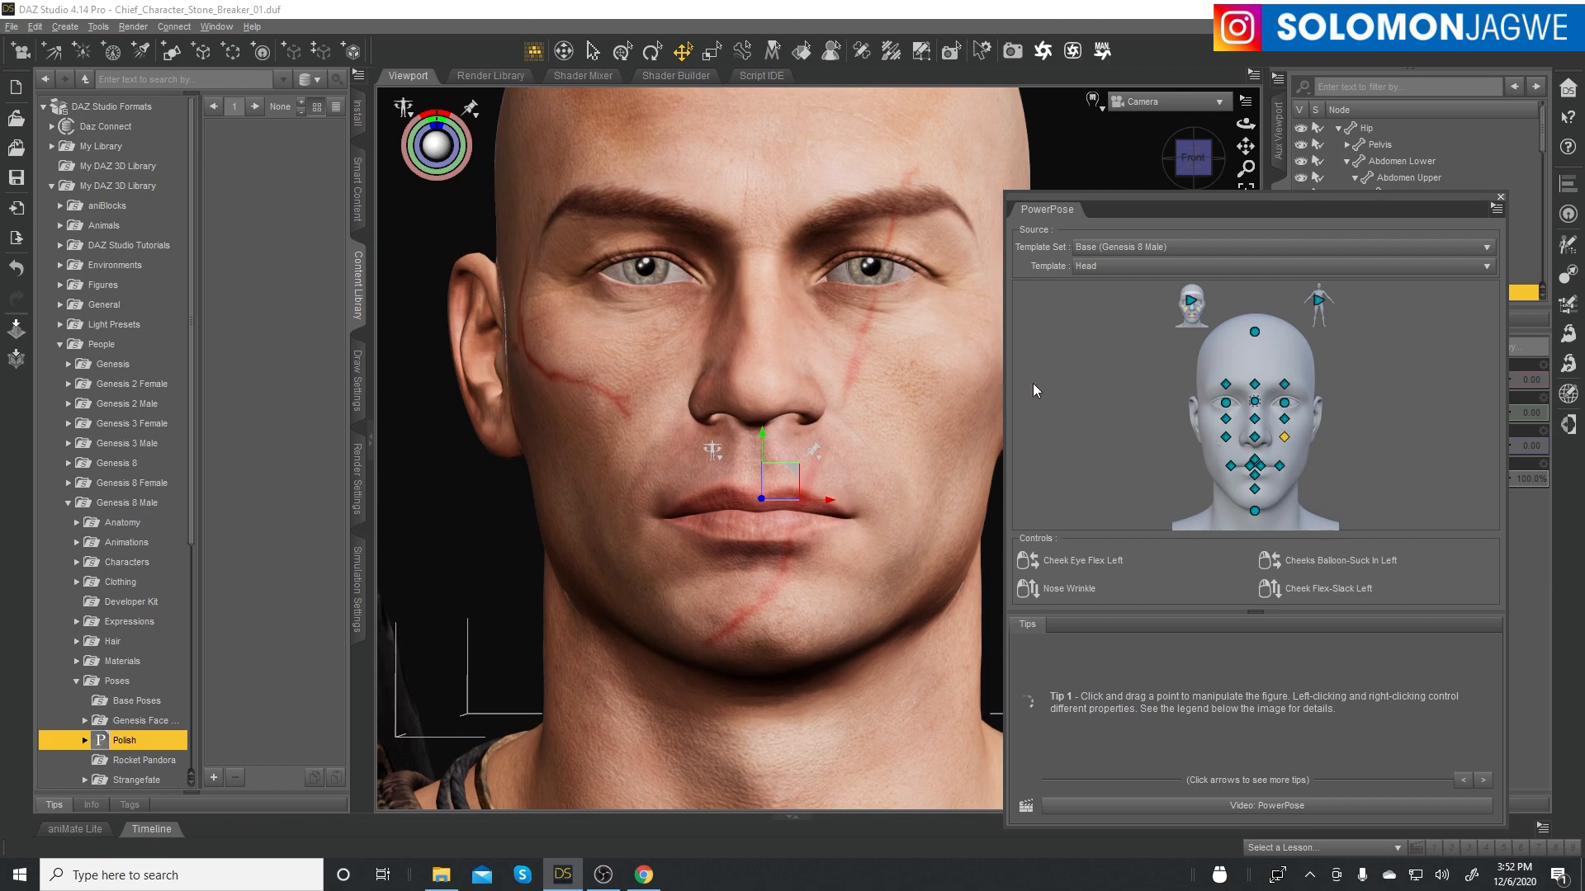
- Close the PowerPose window and turn off its pane
{"action": "left_click", "coordinate": [1500, 197]}
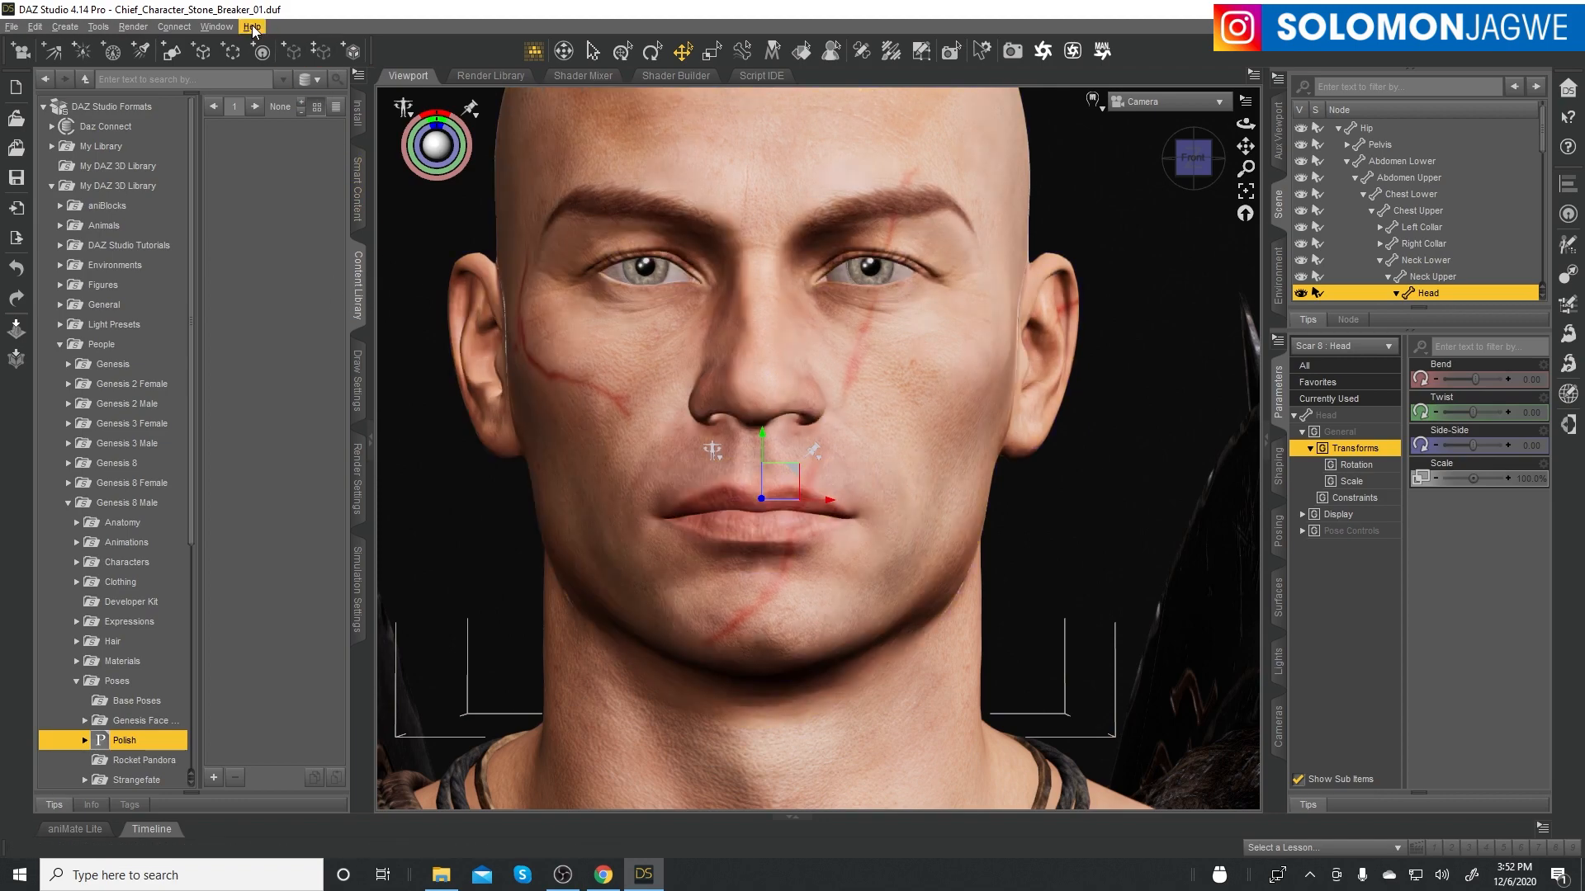
{"action": "left_click", "coordinate": [217, 26]}
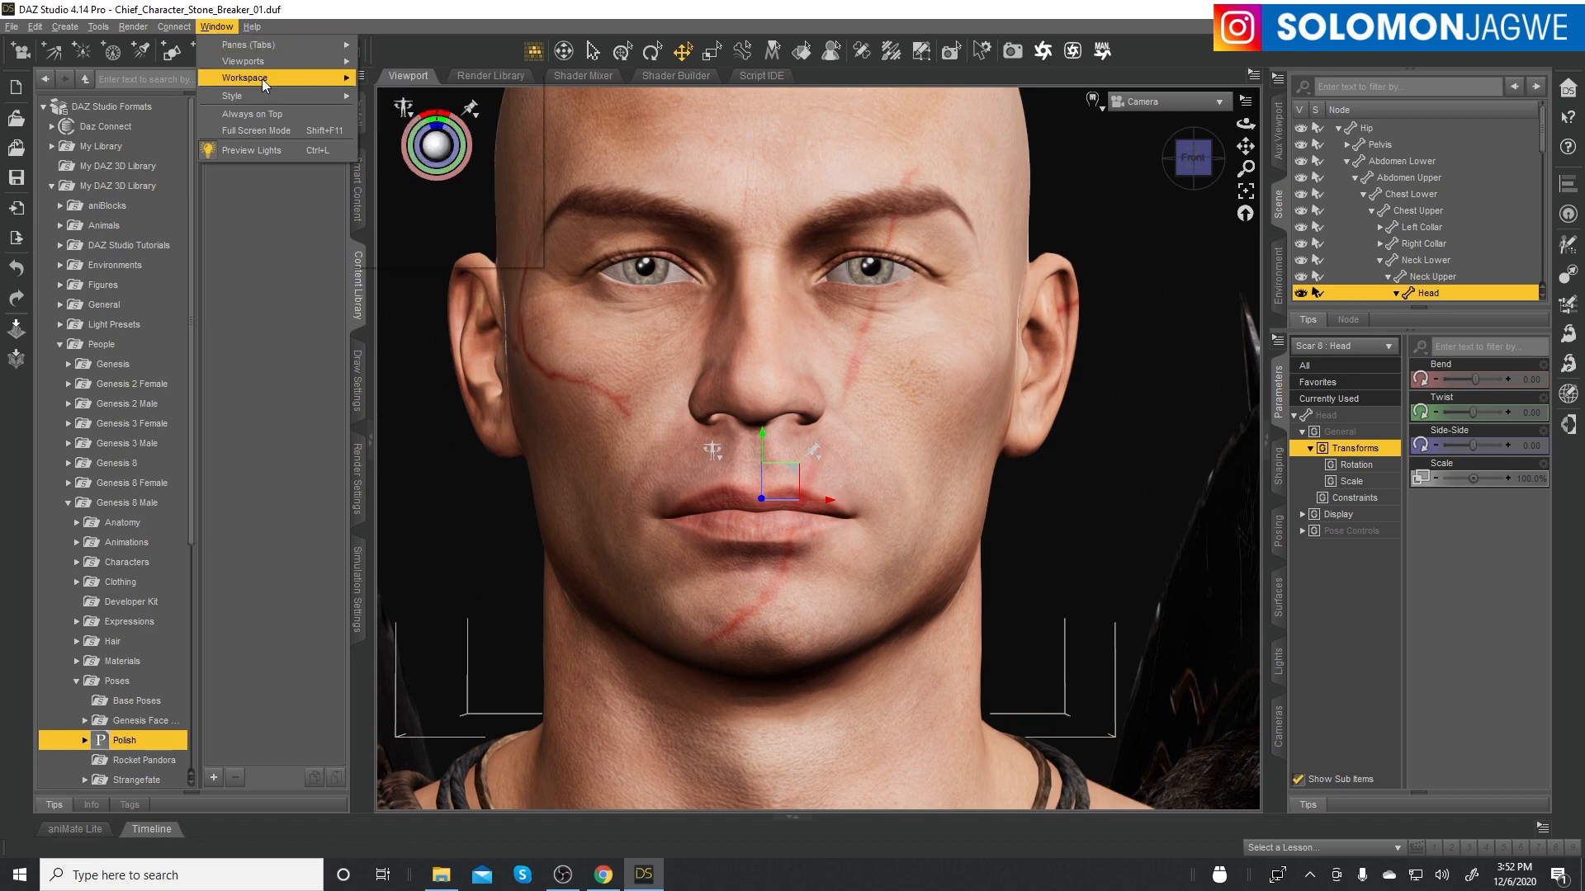
{"action": "mouse_move", "coordinate": [264, 79]}
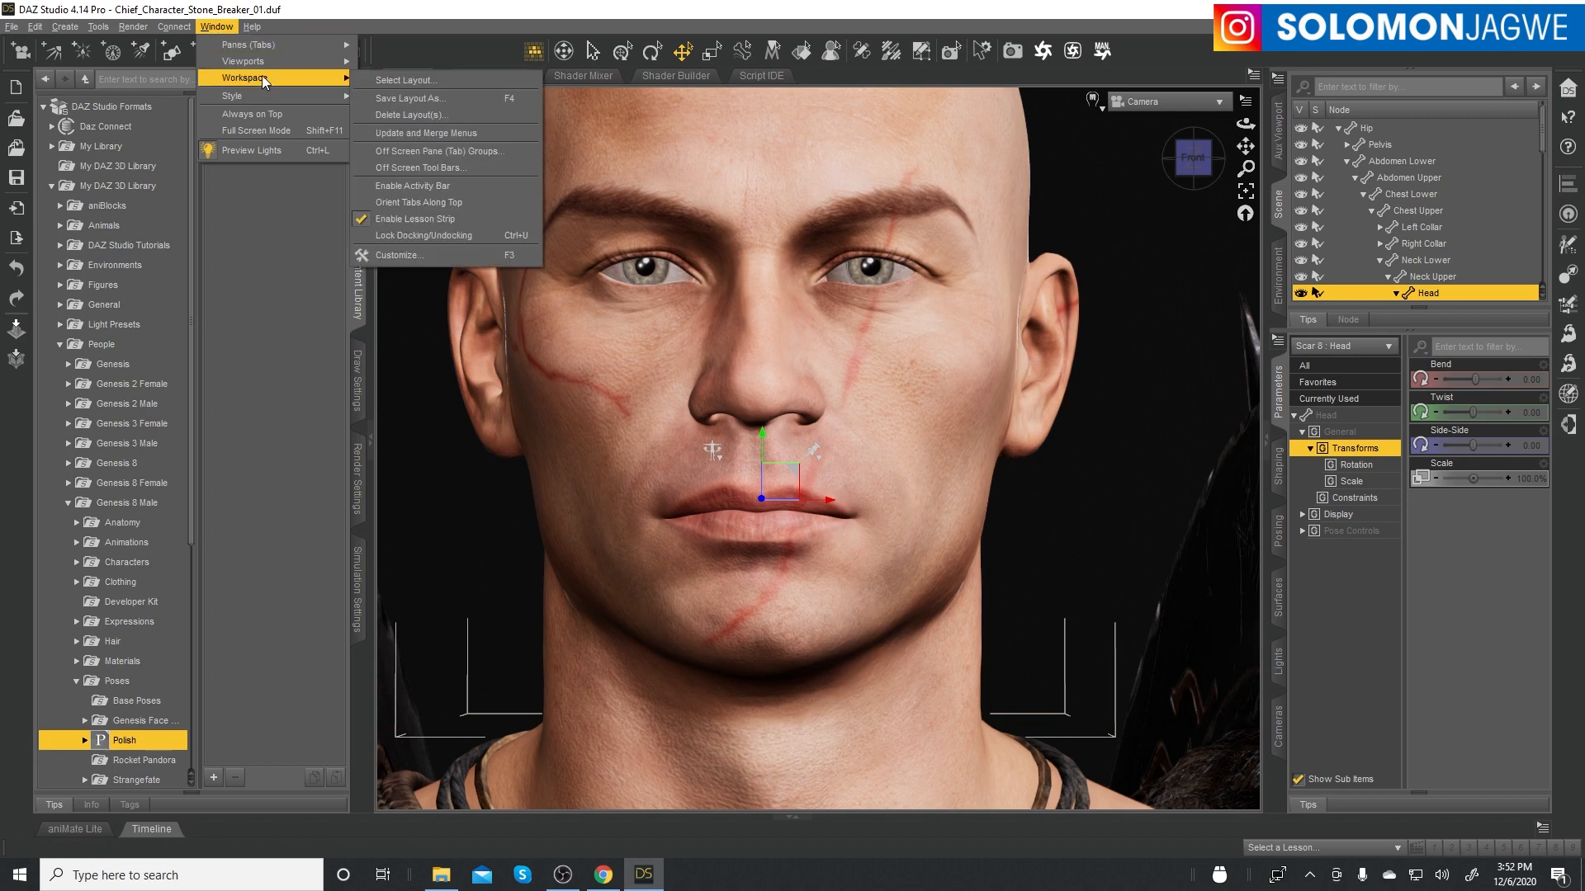
{"action": "mouse_move", "coordinate": [267, 47]}
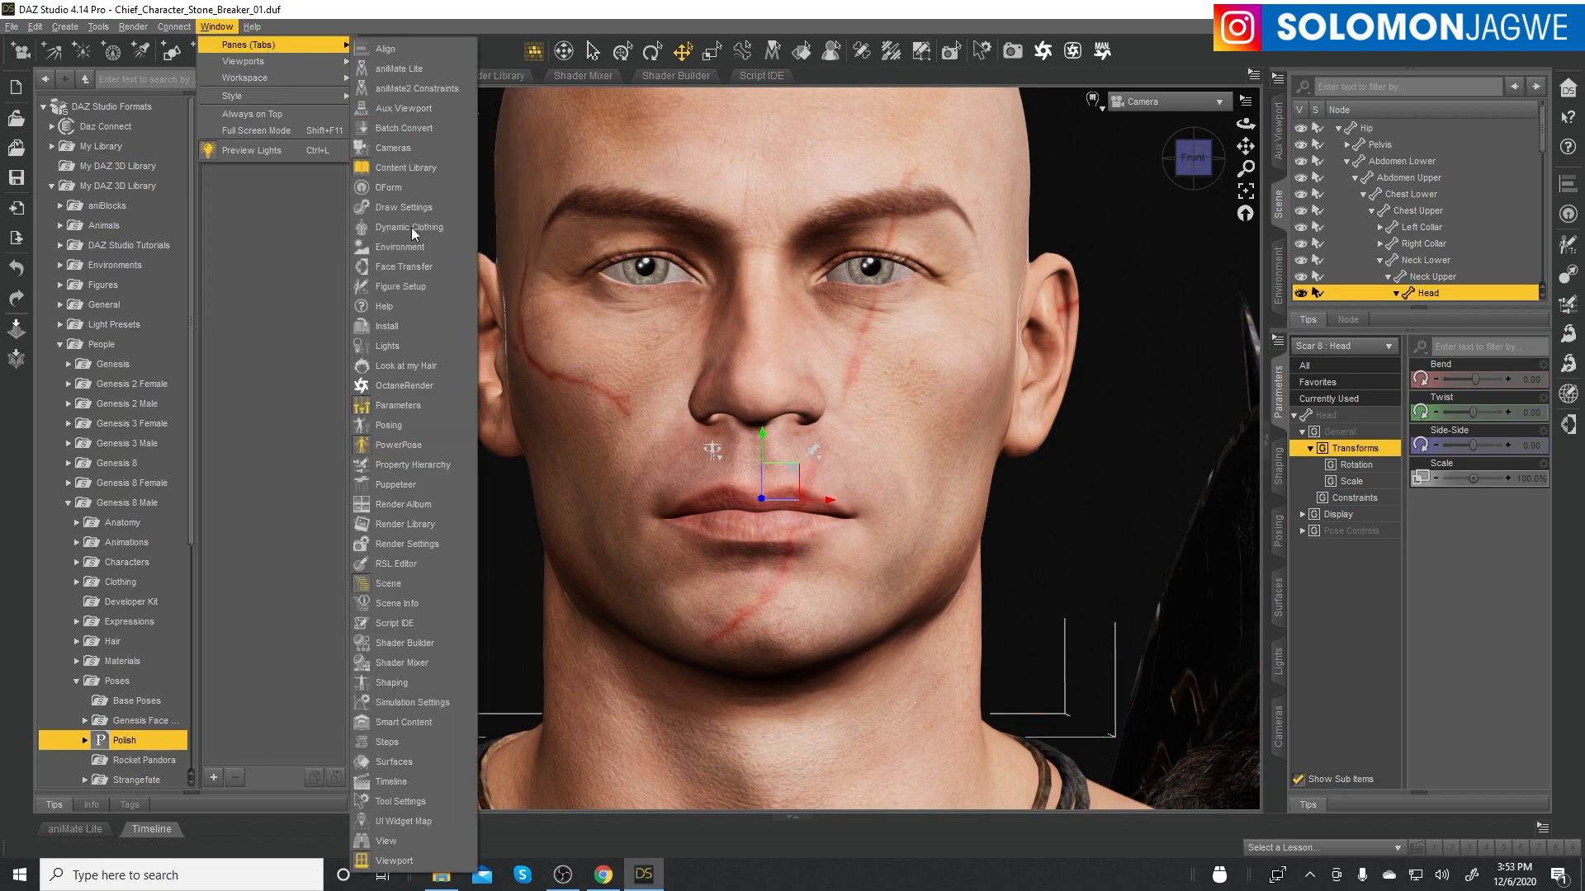
{"action": "left_click", "coordinate": [406, 444]}
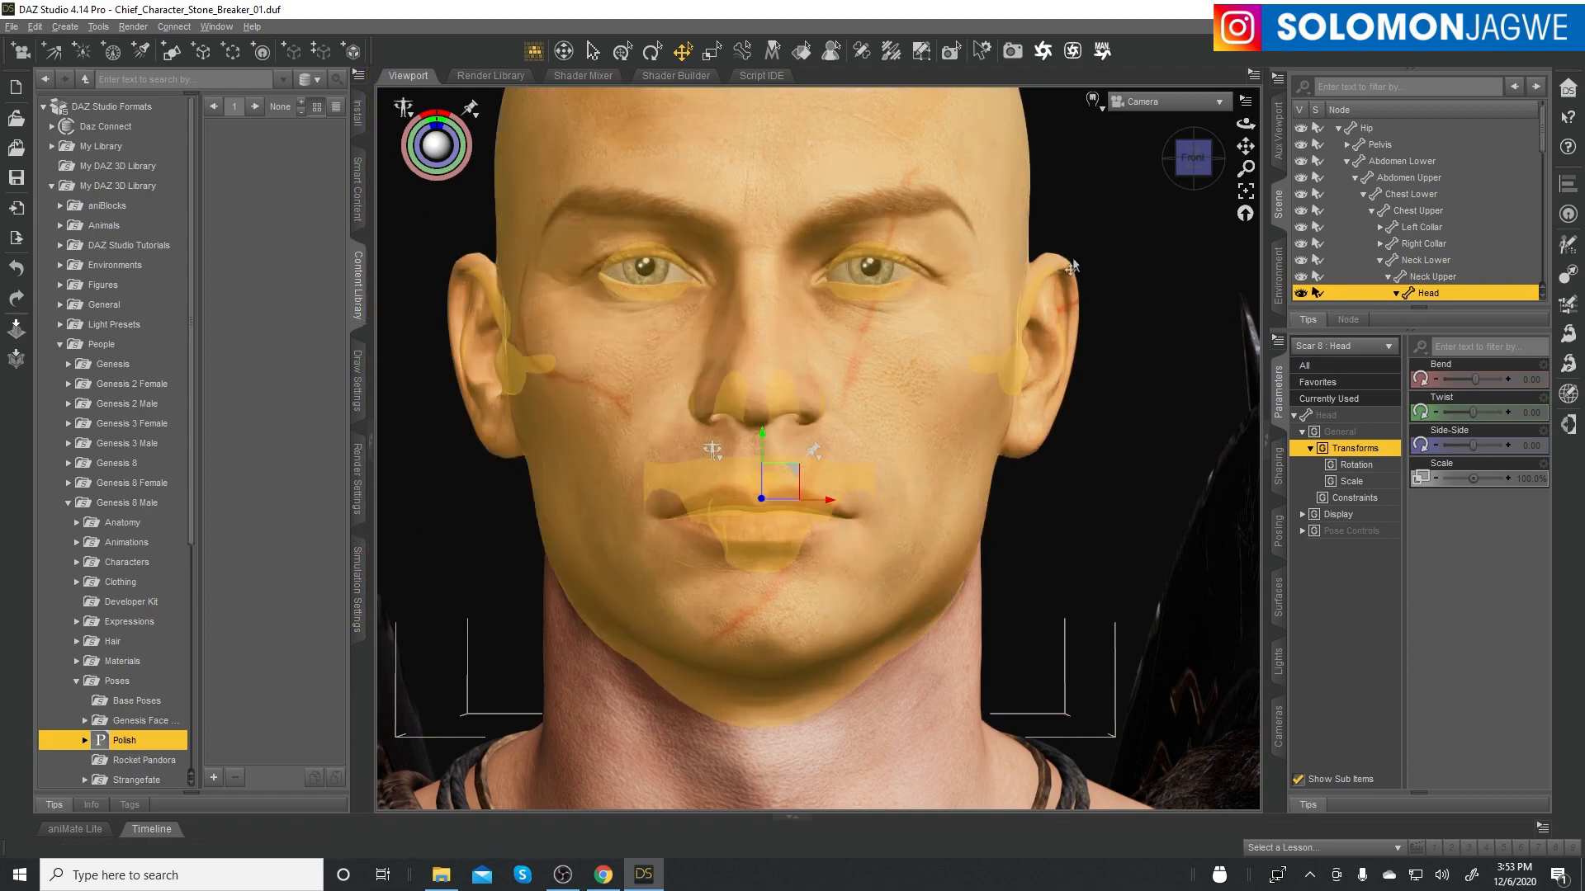
- Select the Scar 8 figure at the top of the scene hierarchy and reopen the PowerPose pane
{"action": "scroll", "coordinate": [1444, 205], "scroll_direction": "up", "scroll_amount": 1}
{"action": "left_click", "coordinate": [1362, 126]}
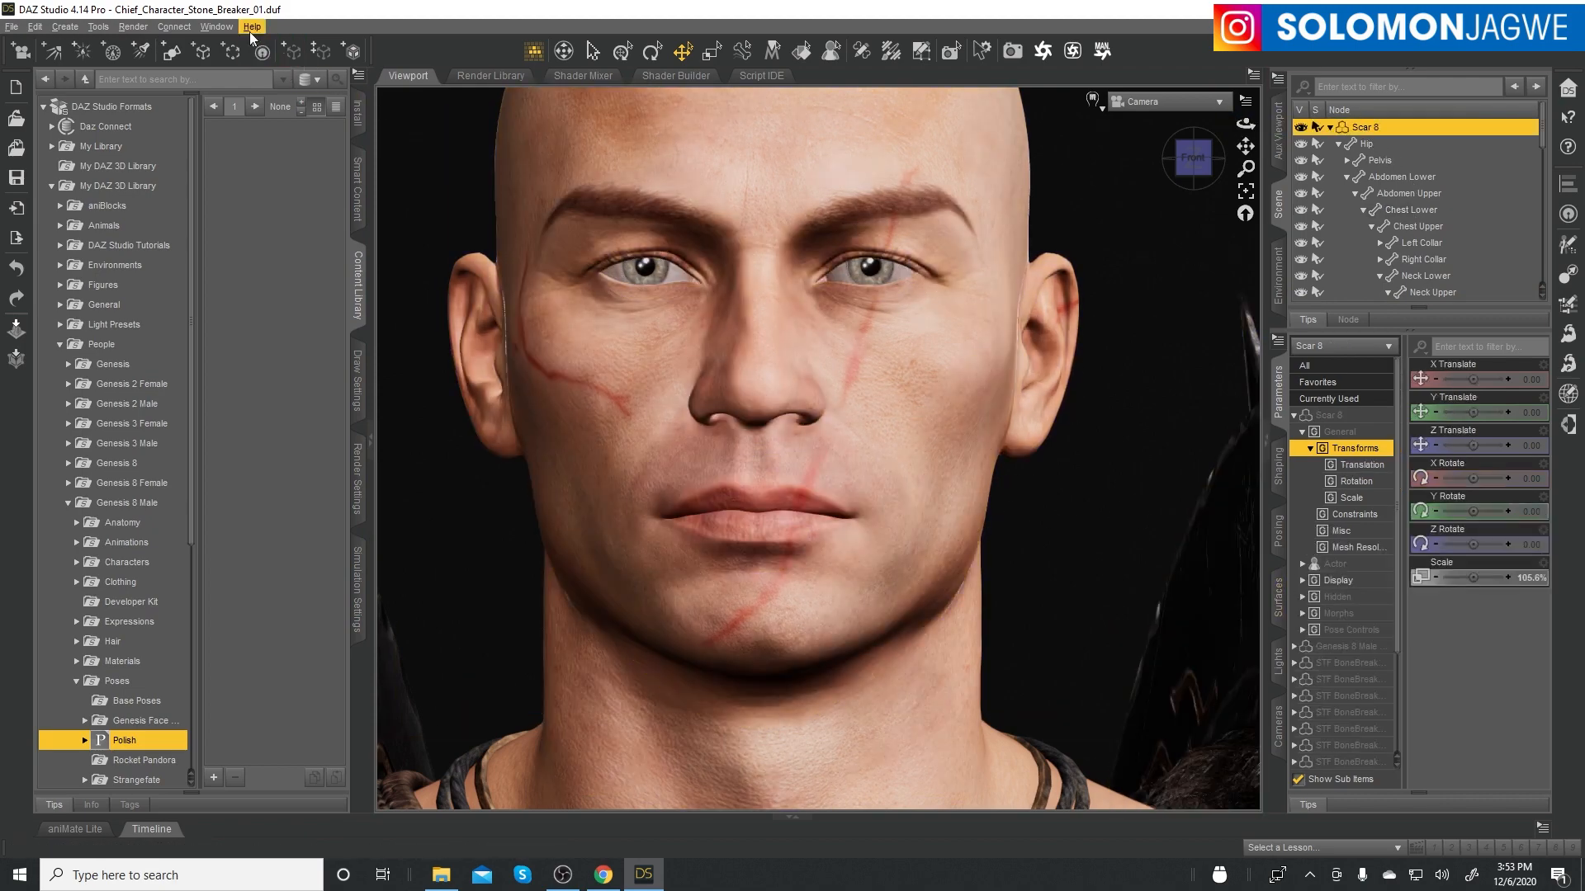
{"action": "left_click", "coordinate": [216, 26]}
{"action": "mouse_move", "coordinate": [260, 47]}
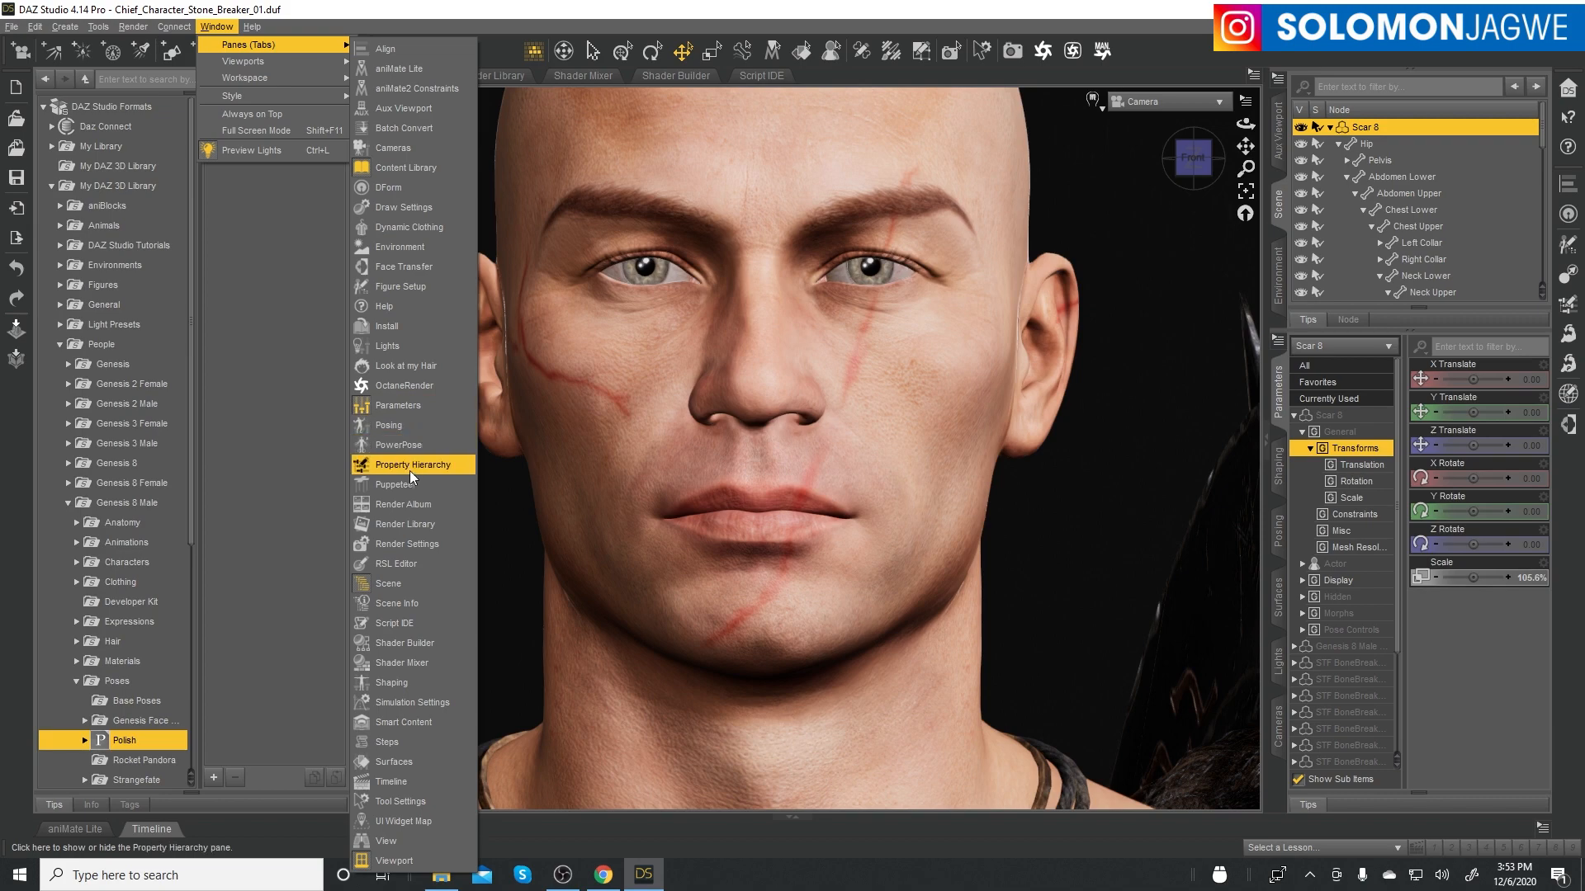
{"action": "left_click", "coordinate": [406, 448]}
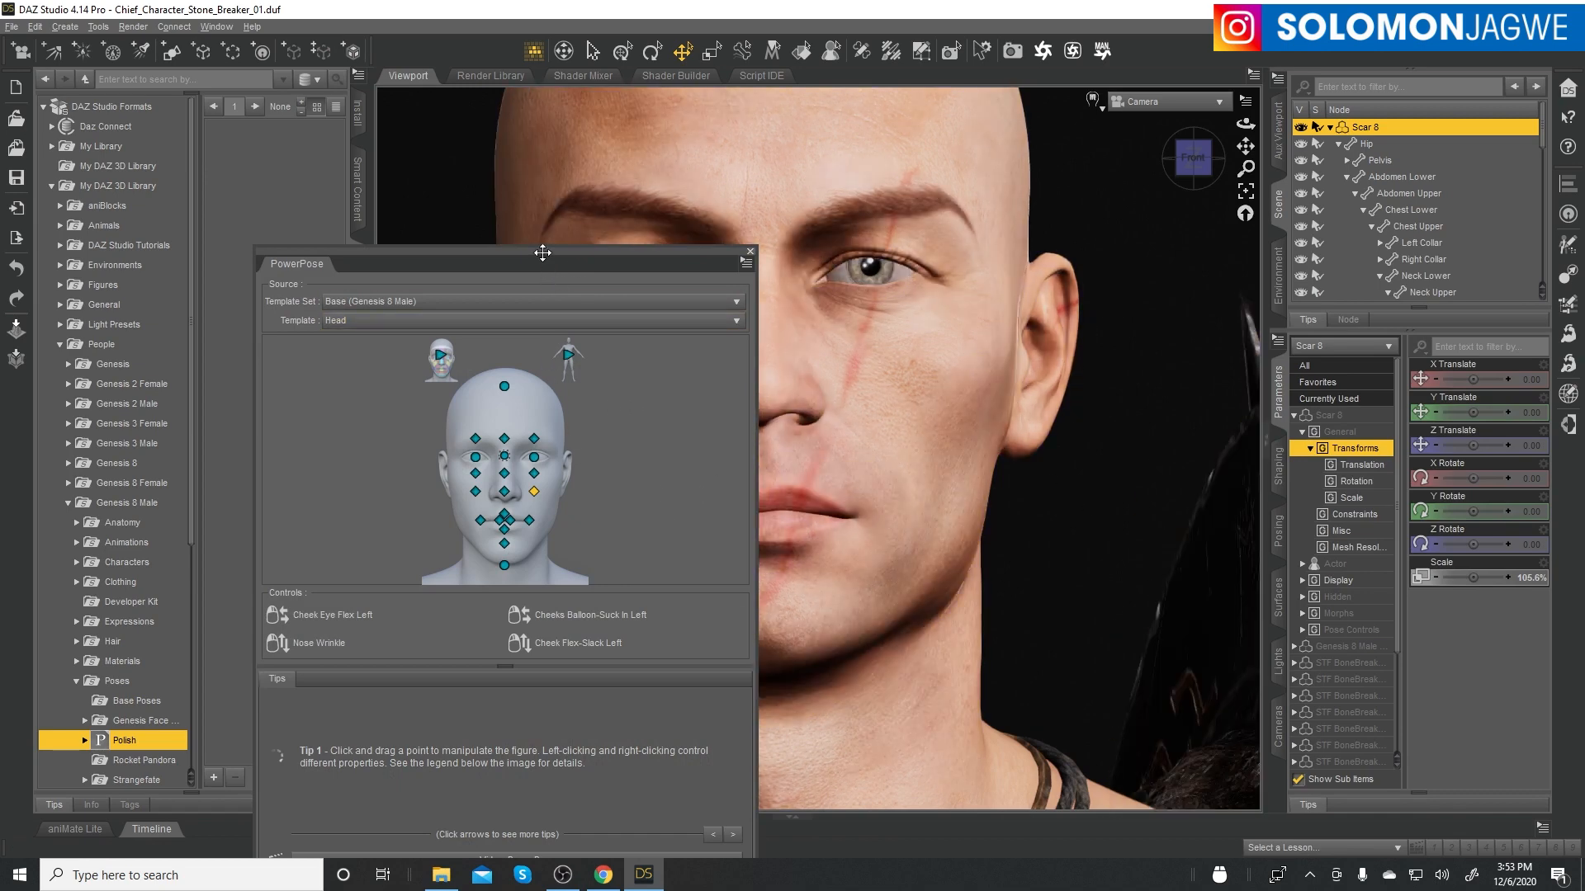
- Switch PowerPose to the Face template and reposition its window to show all the facial control points
{"action": "left_click_drag", "start_coordinate": [543, 251], "coordinate": [490, 330]}
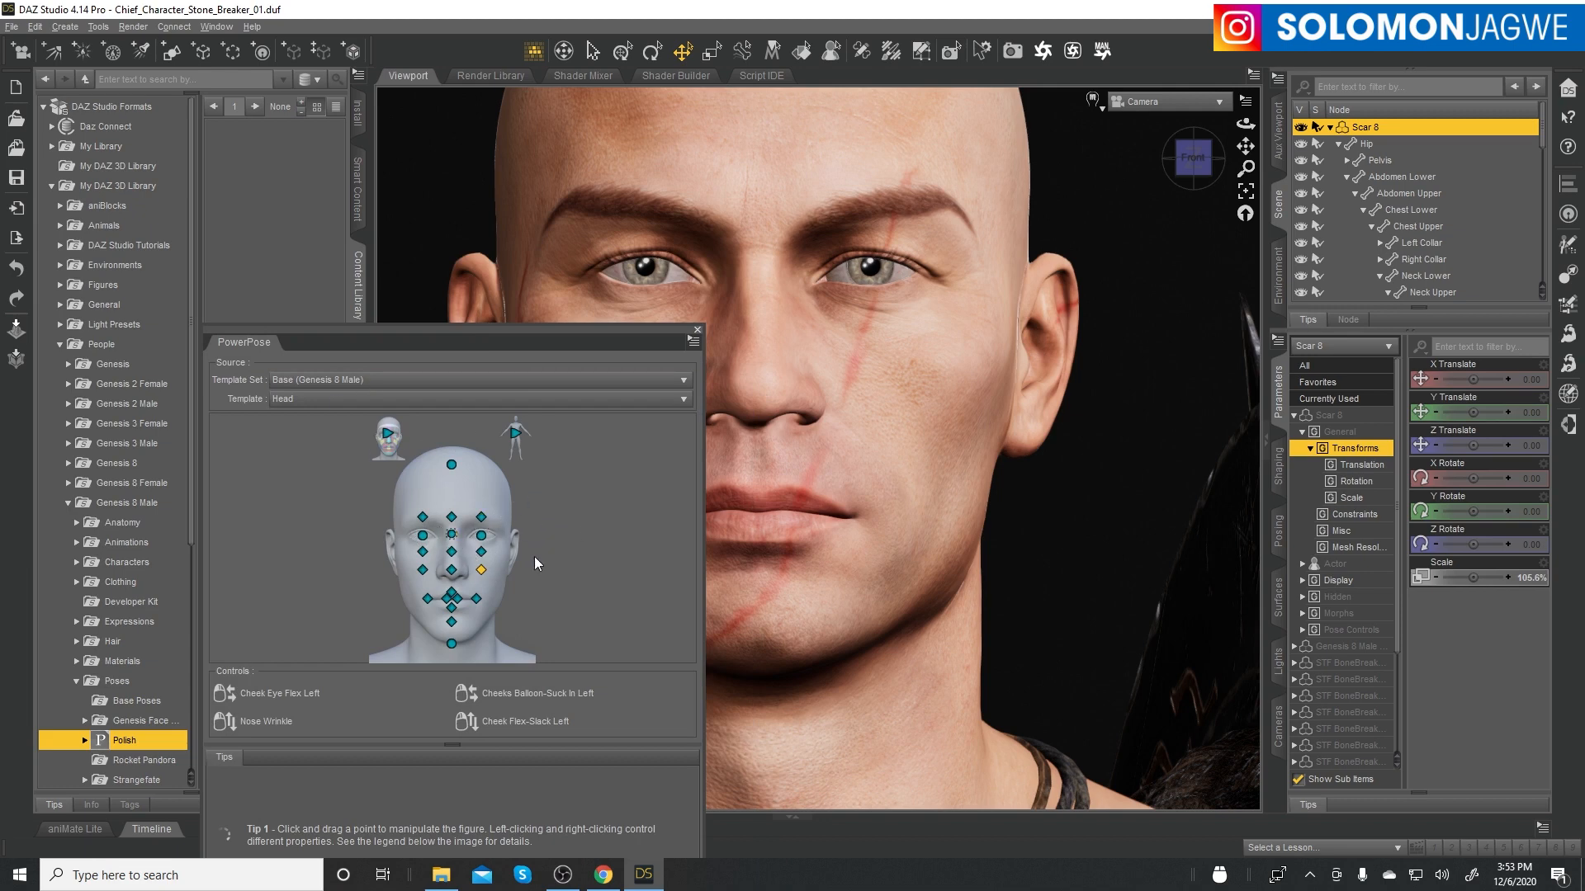
{"action": "left_click", "coordinate": [388, 438]}
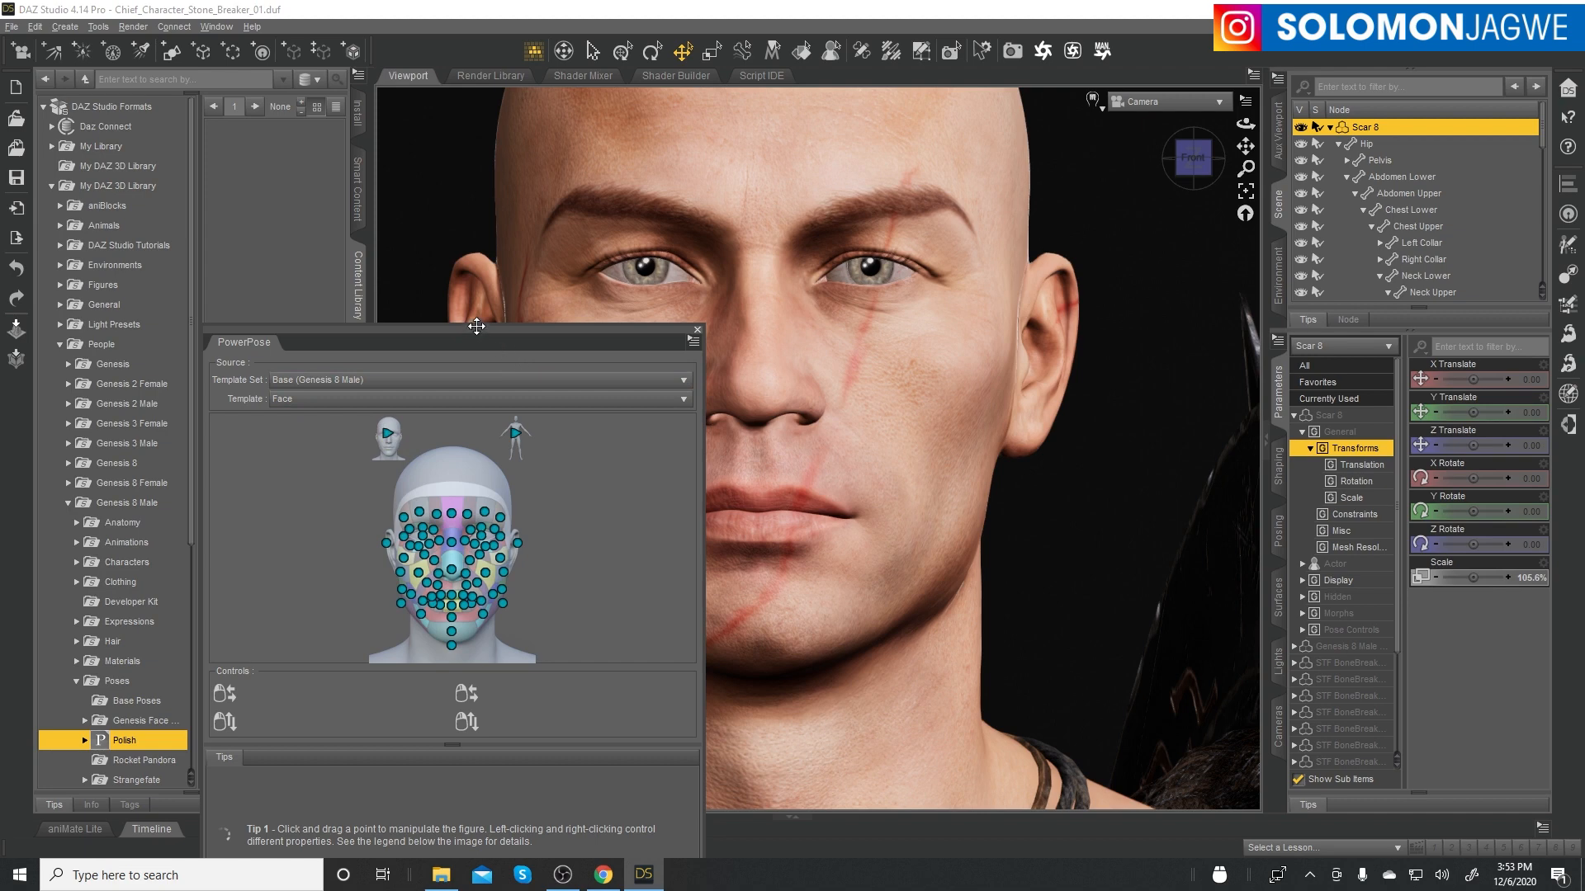
{"action": "left_click_drag", "start_coordinate": [477, 322], "coordinate": [476, 139]}
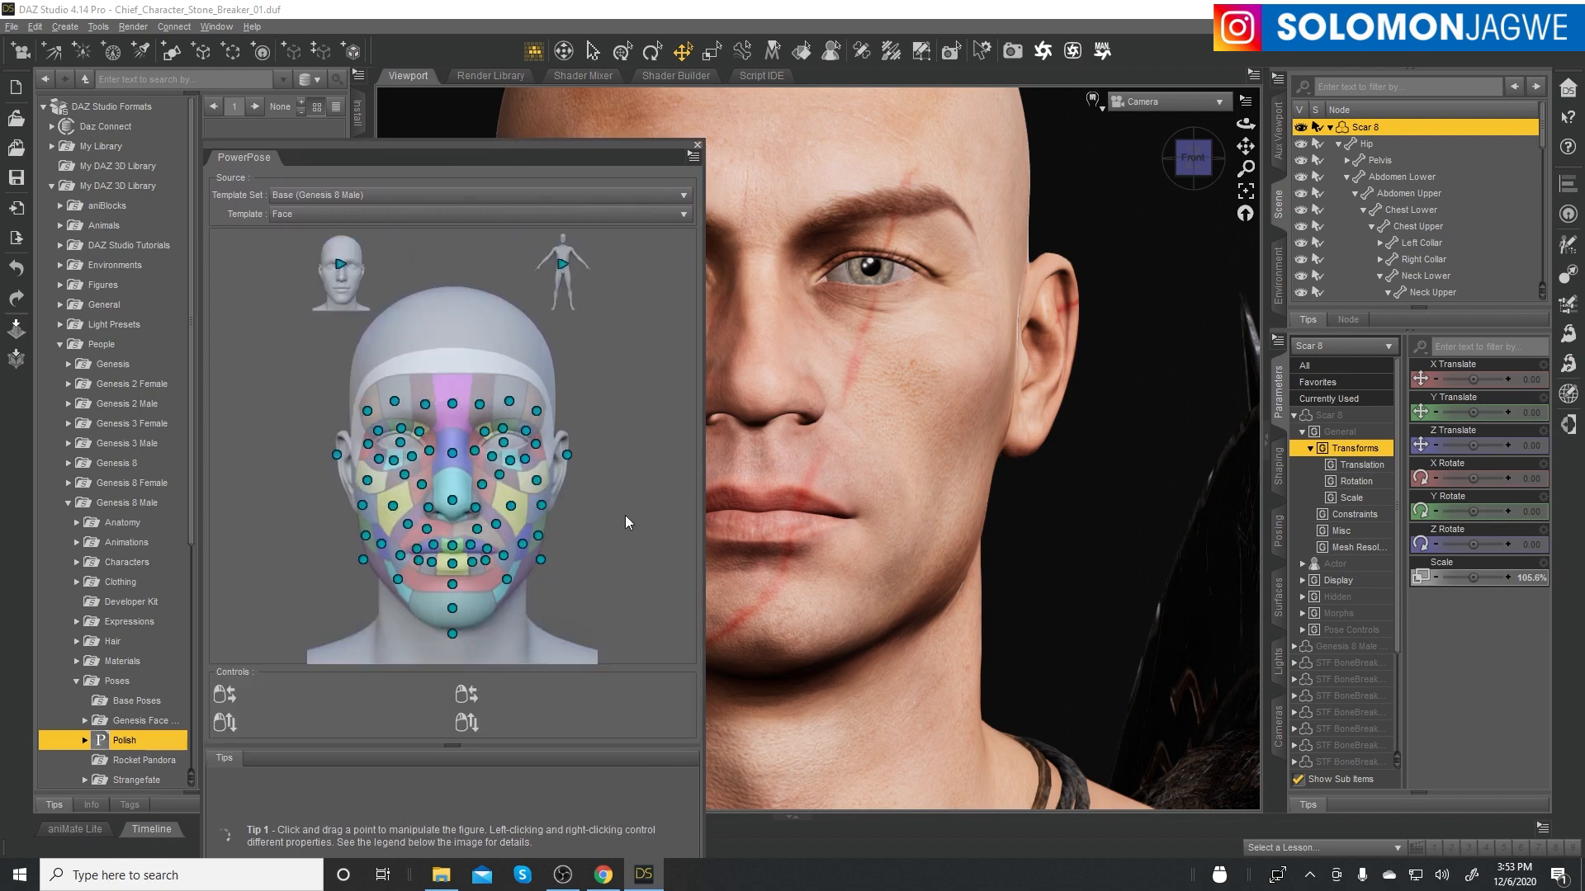
- Try translating the nose with its control point on the PowerPose Face template, and undo the change
{"action": "left_click", "coordinate": [452, 501]}
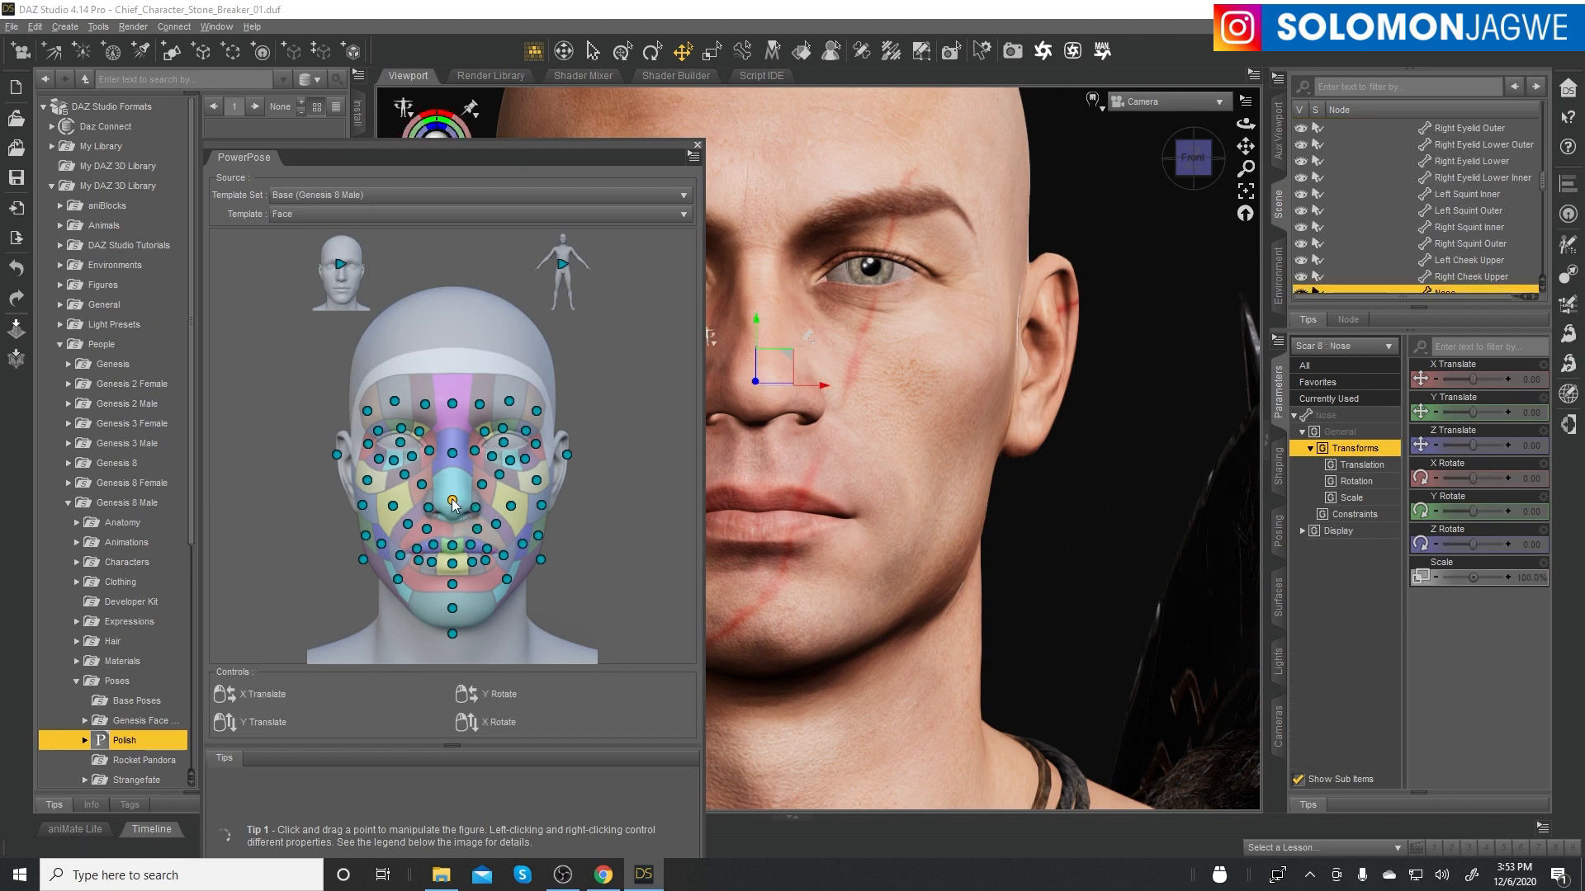
{"action": "mouse_move", "coordinate": [452, 501]}
{"action": "left_mouse_down"}
{"action": "mouse_move", "coordinate": [501, 498]}
{"action": "mouse_move", "coordinate": [421, 503]}
{"action": "mouse_move", "coordinate": [491, 506]}
{"action": "mouse_move", "coordinate": [441, 477]}
{"action": "mouse_move", "coordinate": [399, 493]}
{"action": "mouse_move", "coordinate": [435, 483]}
{"action": "mouse_move", "coordinate": [456, 509]}
{"action": "left_mouse_up"}
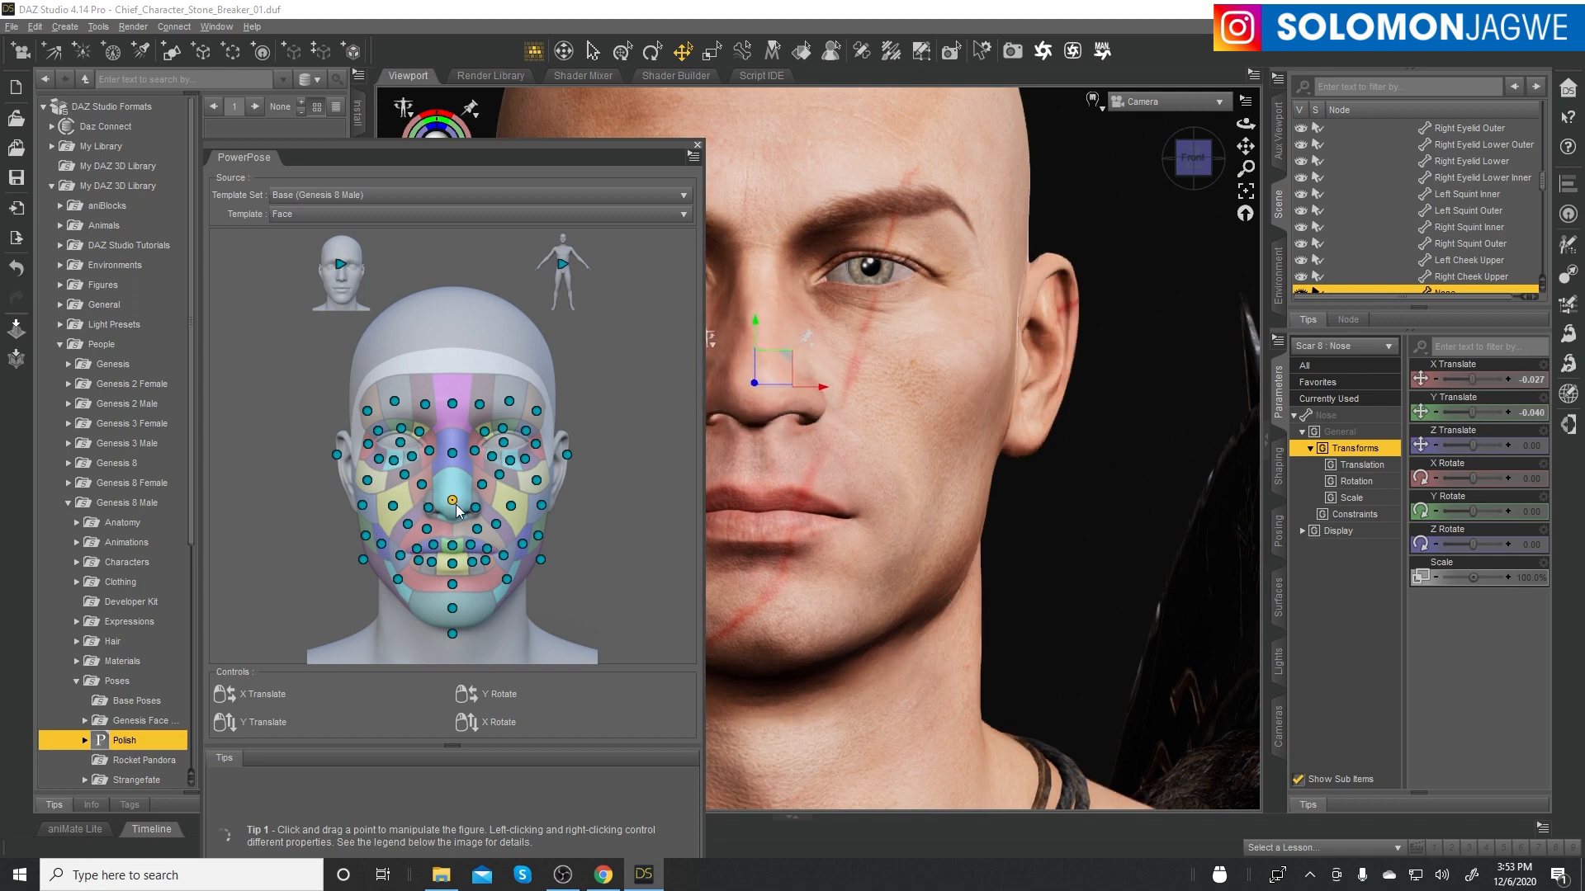
{"action": "key", "text": "ctrl+z"}
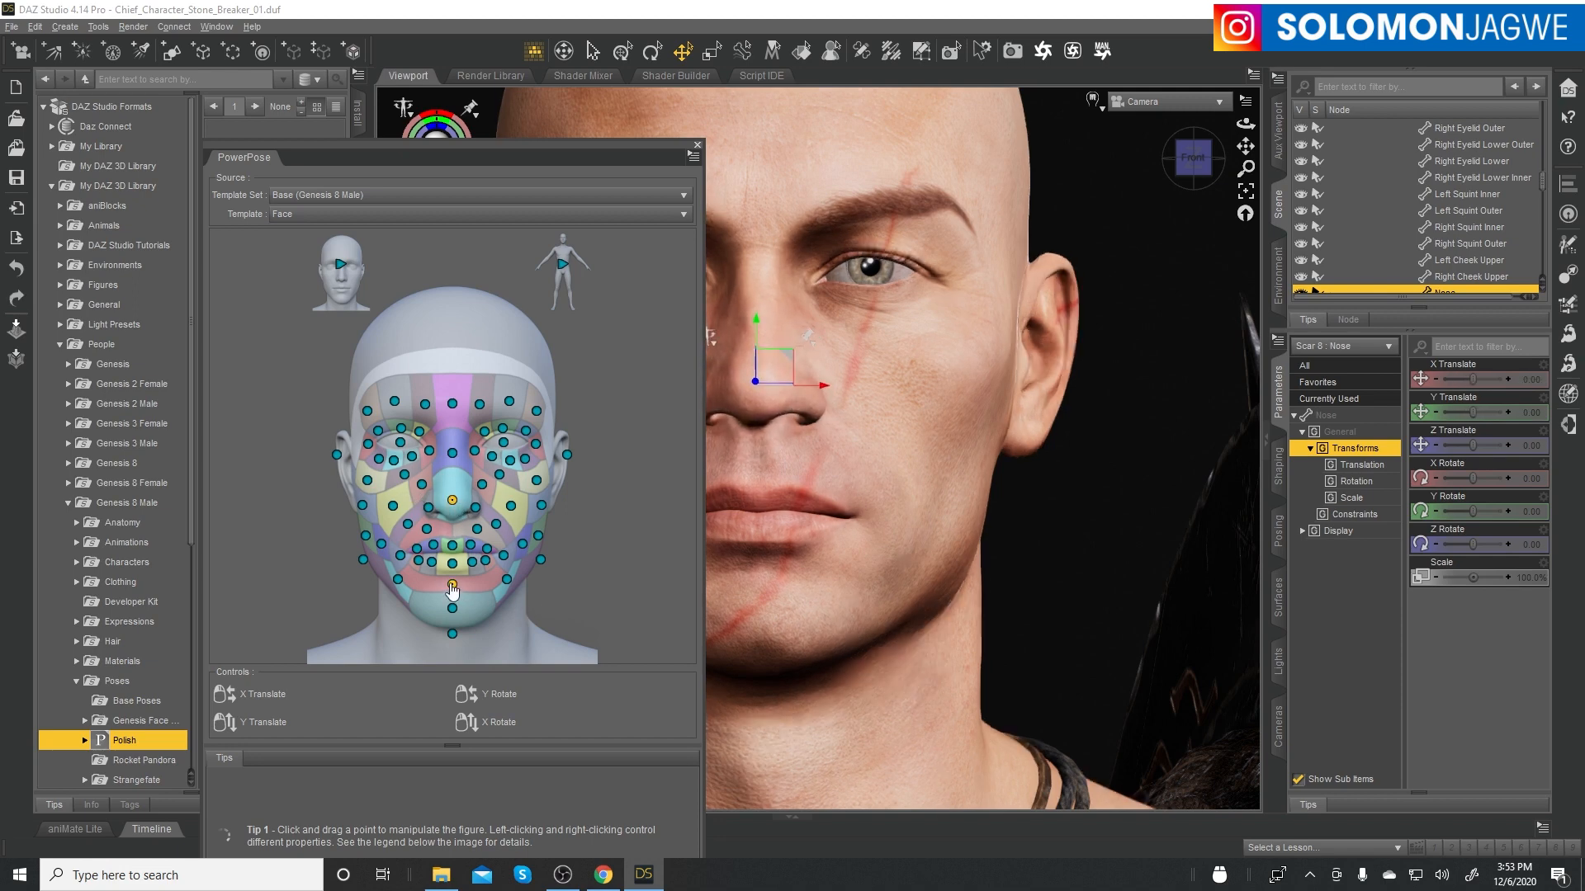
- Try moving the control points below the lower lip and at the left lower nasolabial area, and undo the changes
{"action": "left_click_drag", "start_coordinate": [453, 588], "coordinate": [525, 583]}
{"action": "key", "text": "ctrl+z"}
{"action": "key", "text": "ctrl+z"}
{"action": "key", "text": "ctrl+z"}
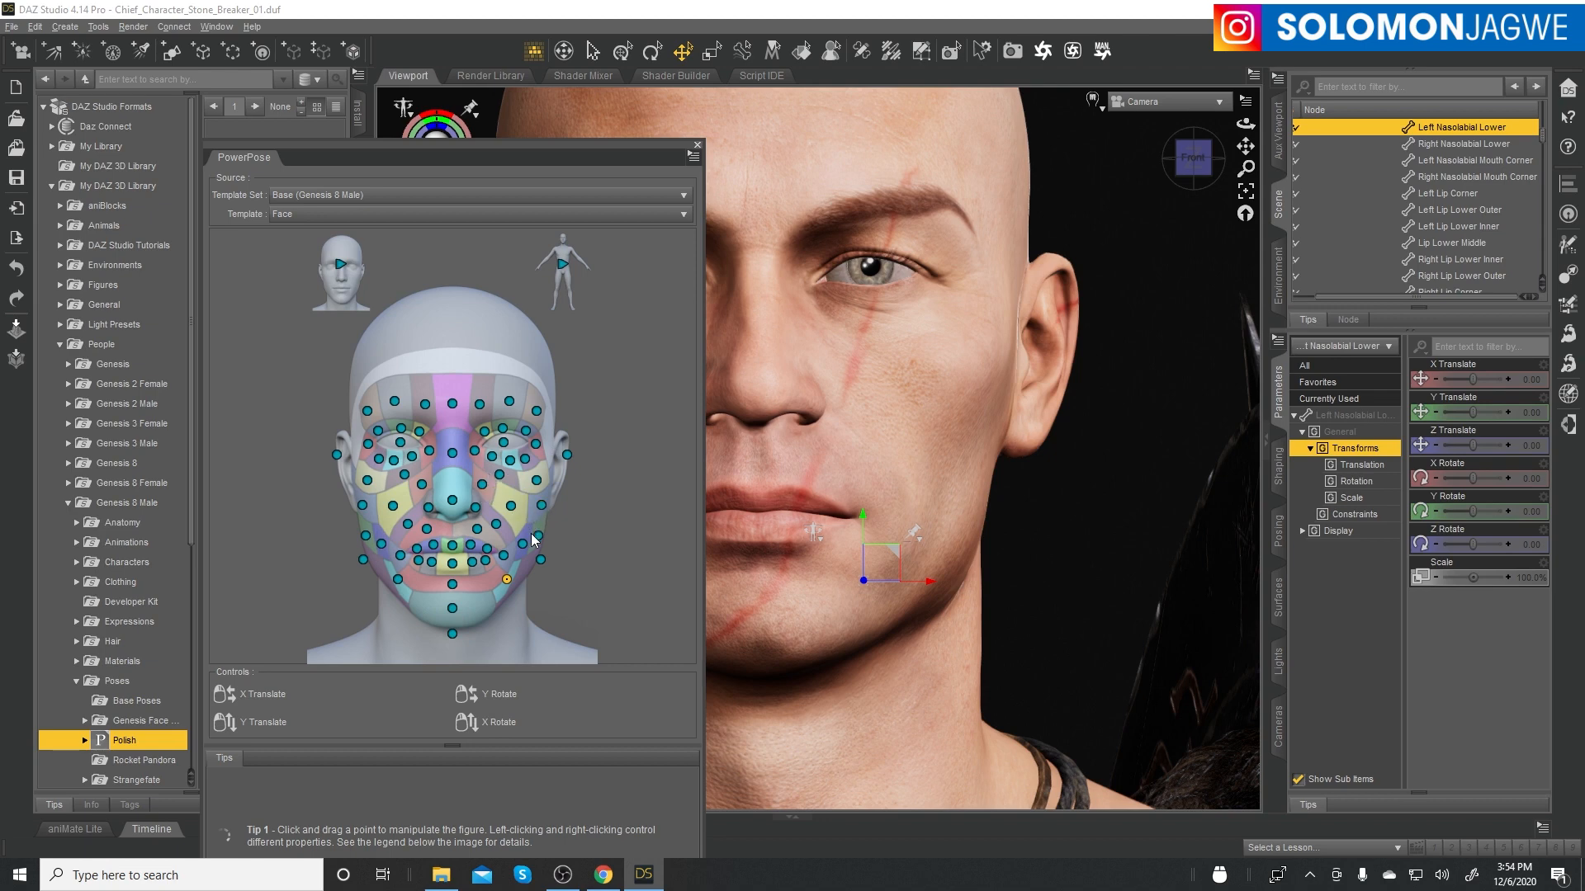
- Try rotating and shifting the Left Lip Upper Outer bone with its PowerPose control point, and undo the changes
{"action": "left_click", "coordinate": [488, 551]}
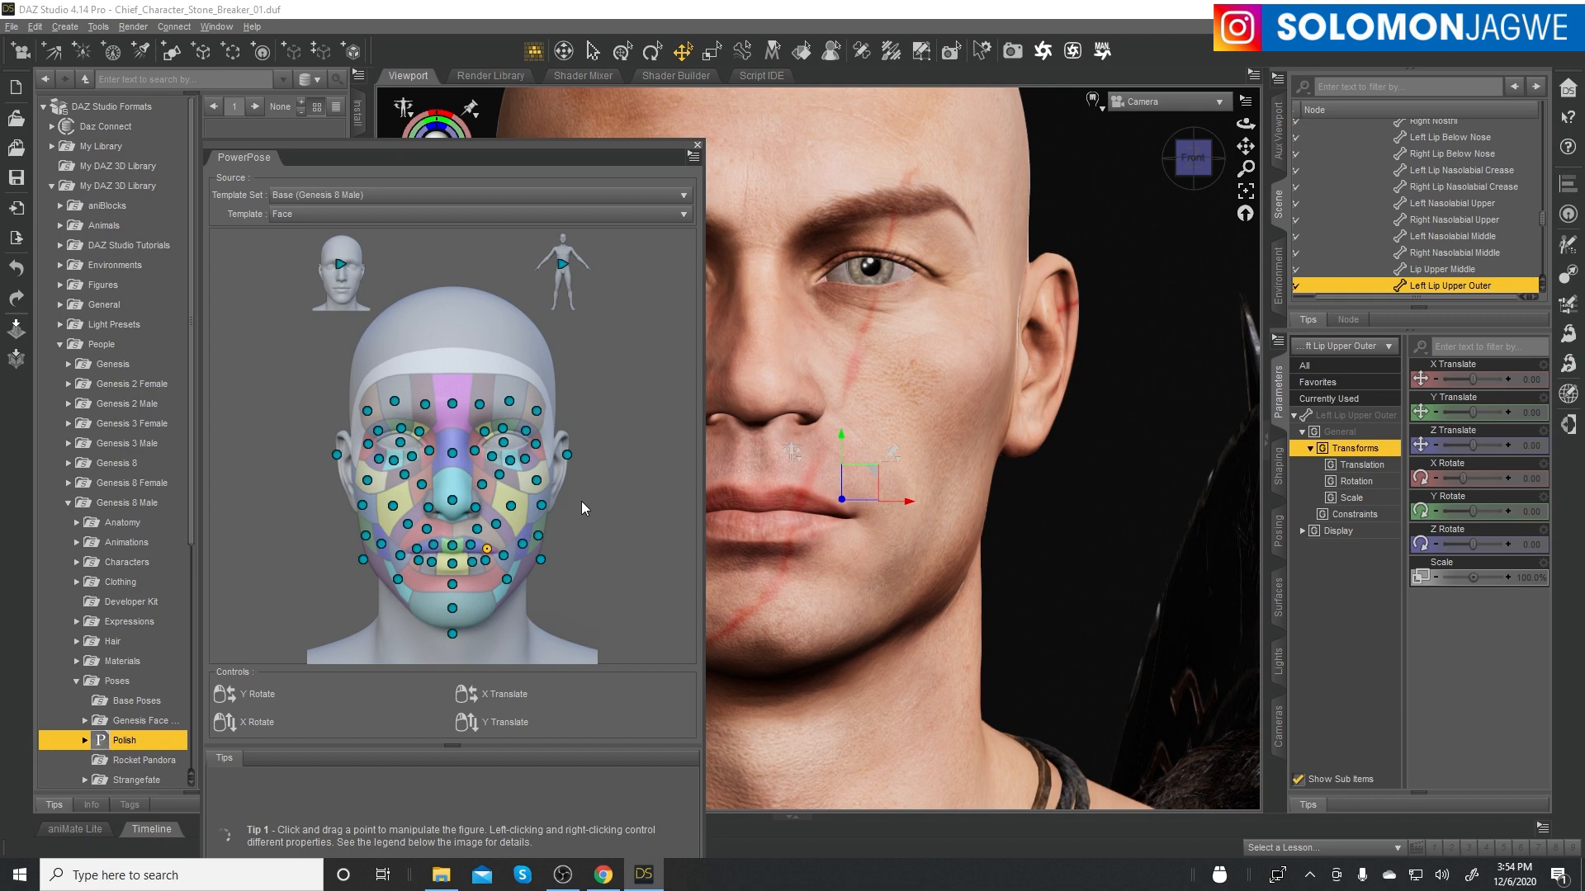
{"action": "left_click_drag", "start_coordinate": [549, 527], "coordinate": [636, 528]}
{"action": "key", "text": "ctrl+z"}
{"action": "mouse_move", "coordinate": [486, 553]}
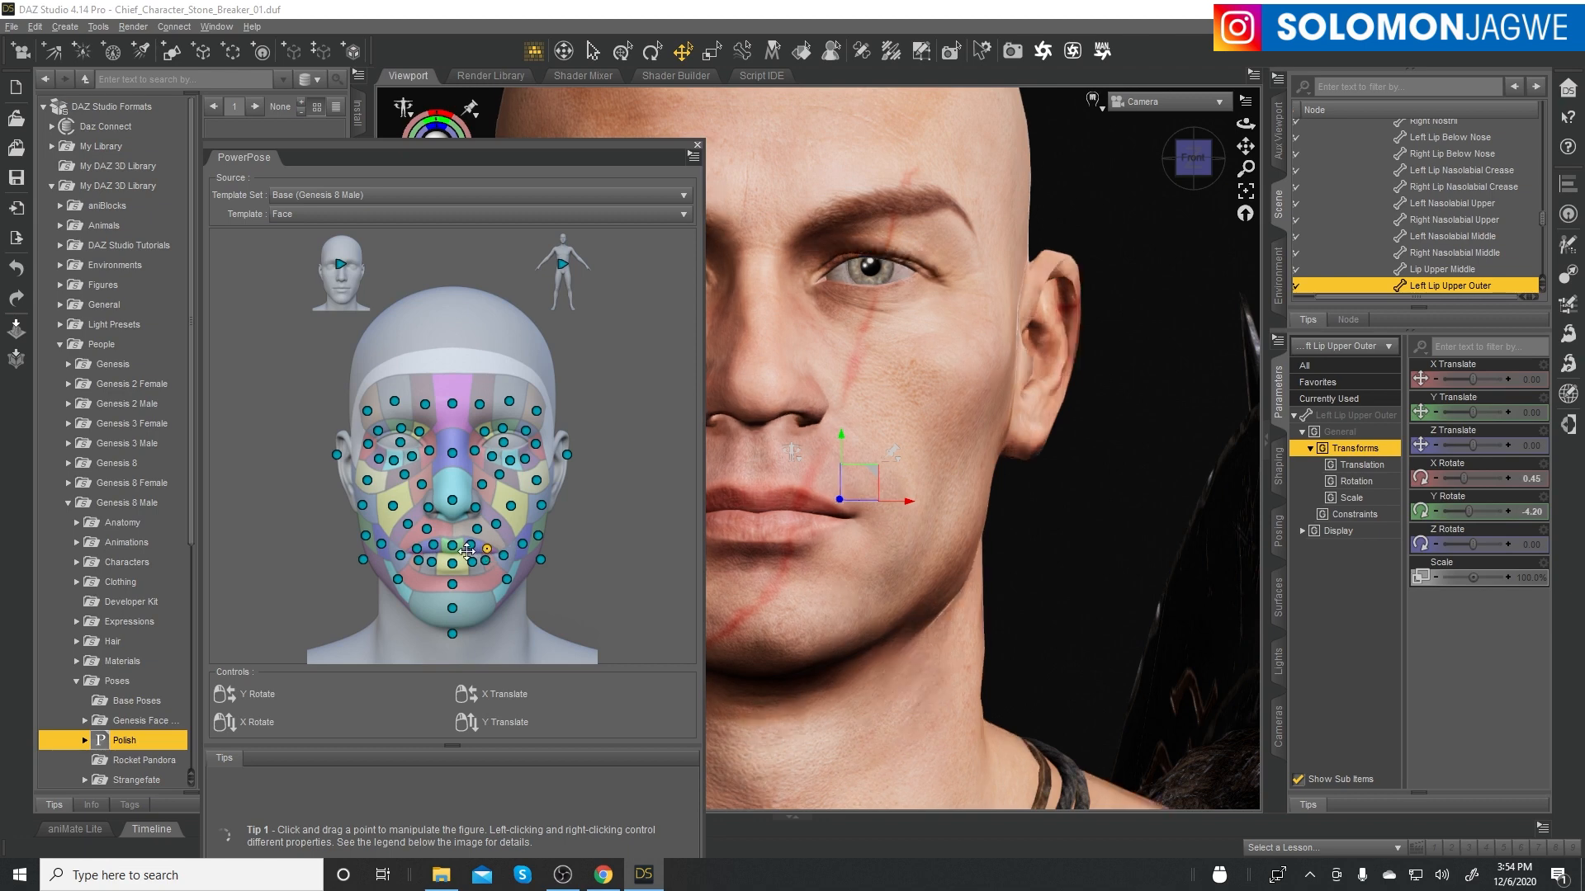
{"action": "mouse_move", "coordinate": [487, 553]}
{"action": "left_mouse_down"}
{"action": "mouse_move", "coordinate": [555, 548]}
{"action": "mouse_move", "coordinate": [312, 536]}
{"action": "mouse_move", "coordinate": [684, 543]}
{"action": "mouse_move", "coordinate": [375, 522]}
{"action": "mouse_move", "coordinate": [497, 524]}
{"action": "left_mouse_up"}
{"action": "key", "text": "ctrl+z"}
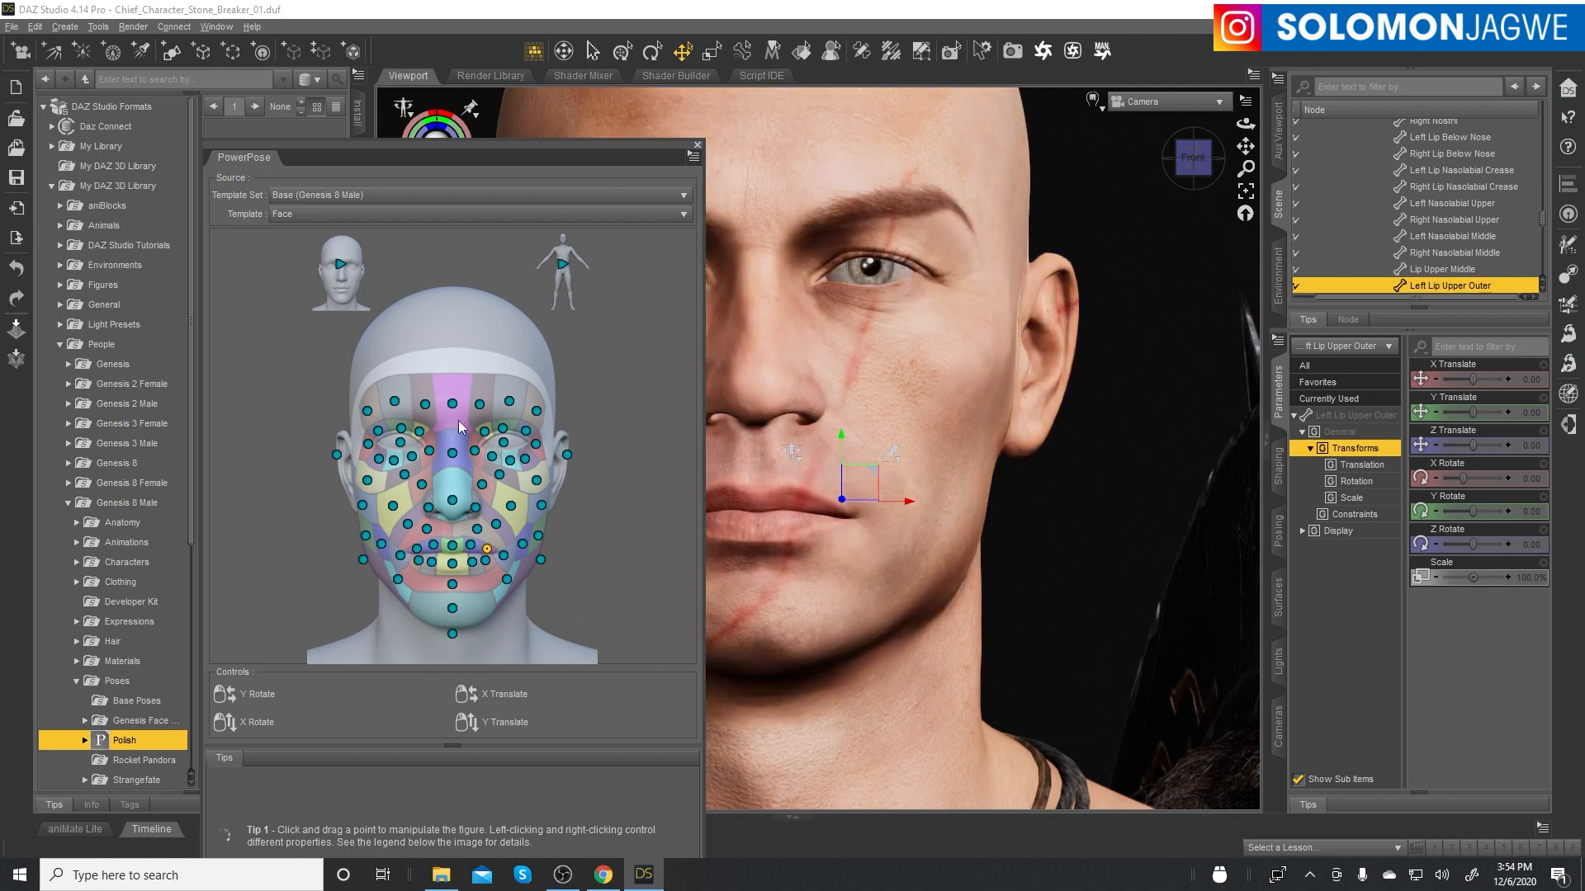
- Compare the control points on the PowerPose Head template with those on the Face template
{"action": "left_click", "coordinate": [340, 267]}
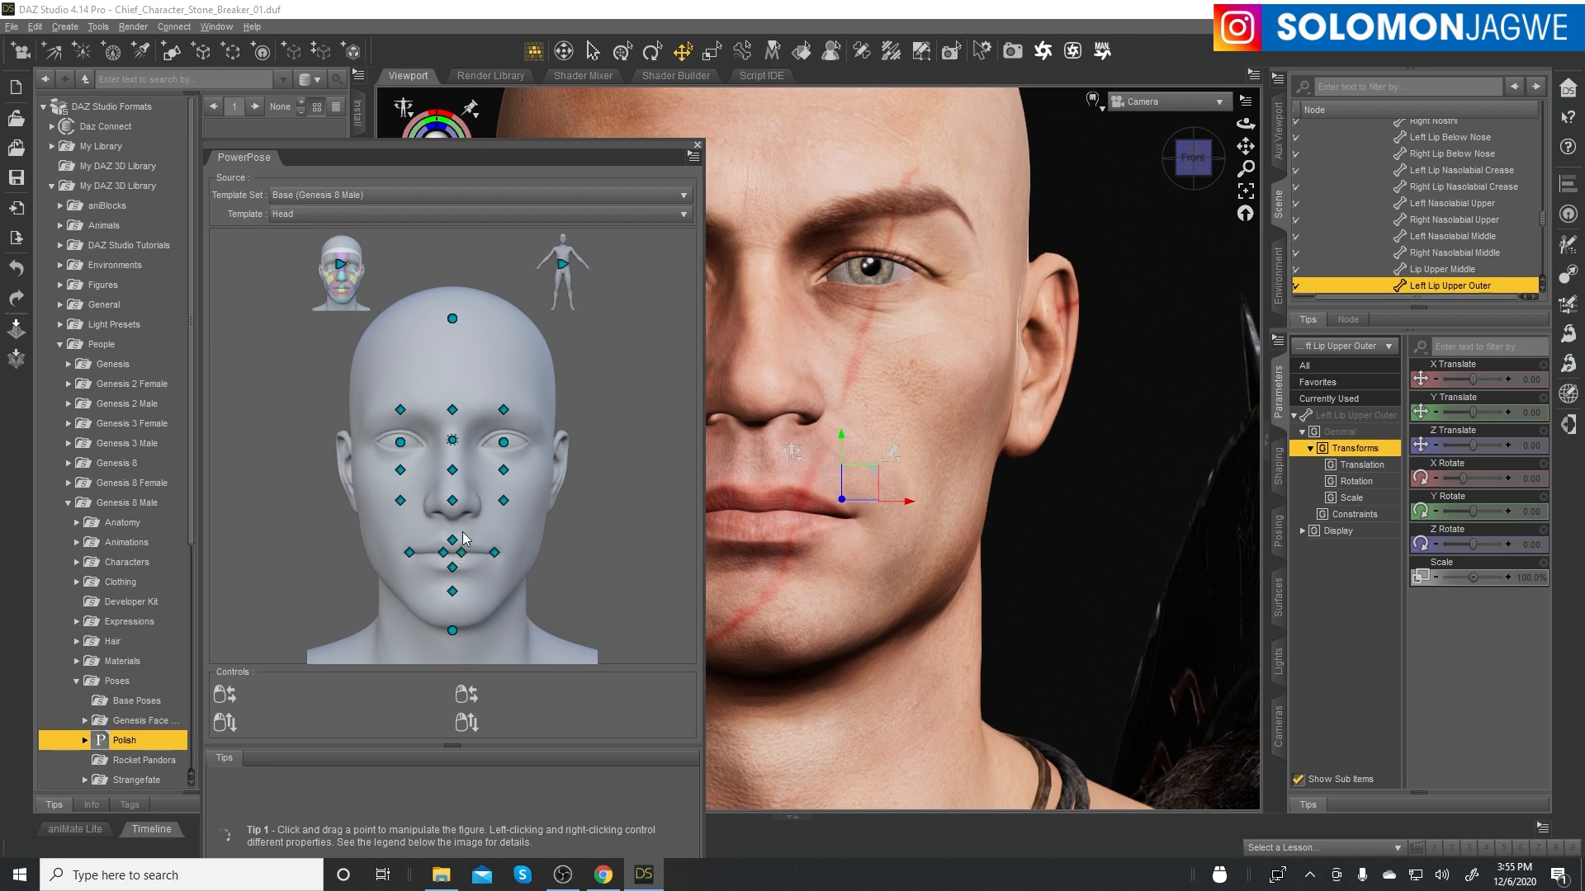
{"action": "left_click", "coordinate": [341, 266]}
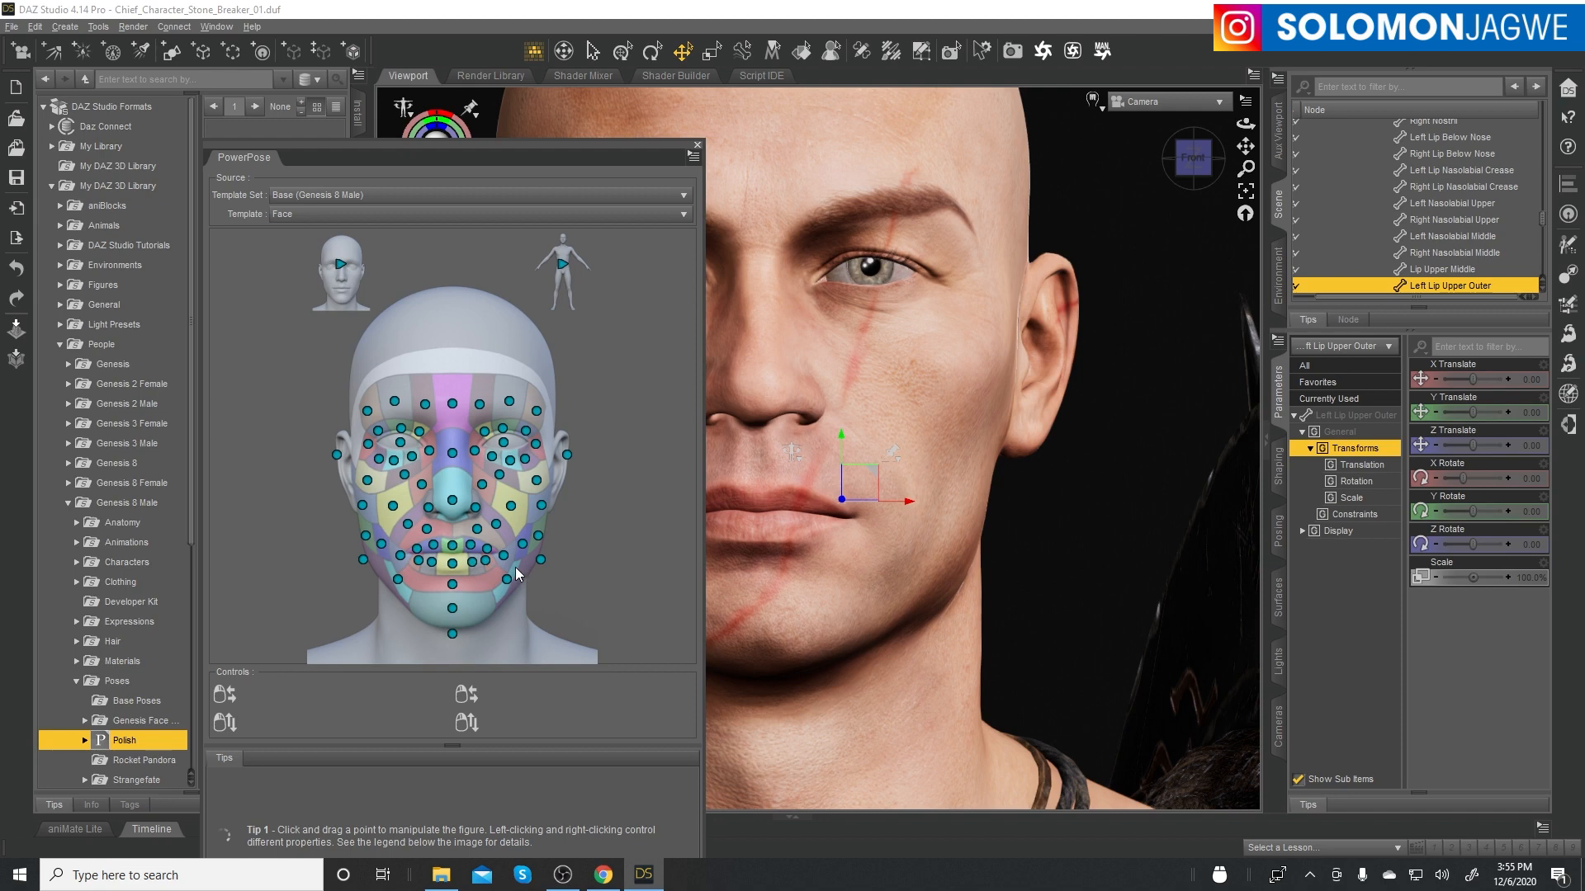
- Collapse the Scar 8 hierarchy in the scene and select the Scar 8 figure itself
{"action": "left_click_drag", "start_coordinate": [1540, 225], "coordinate": [1478, 128]}
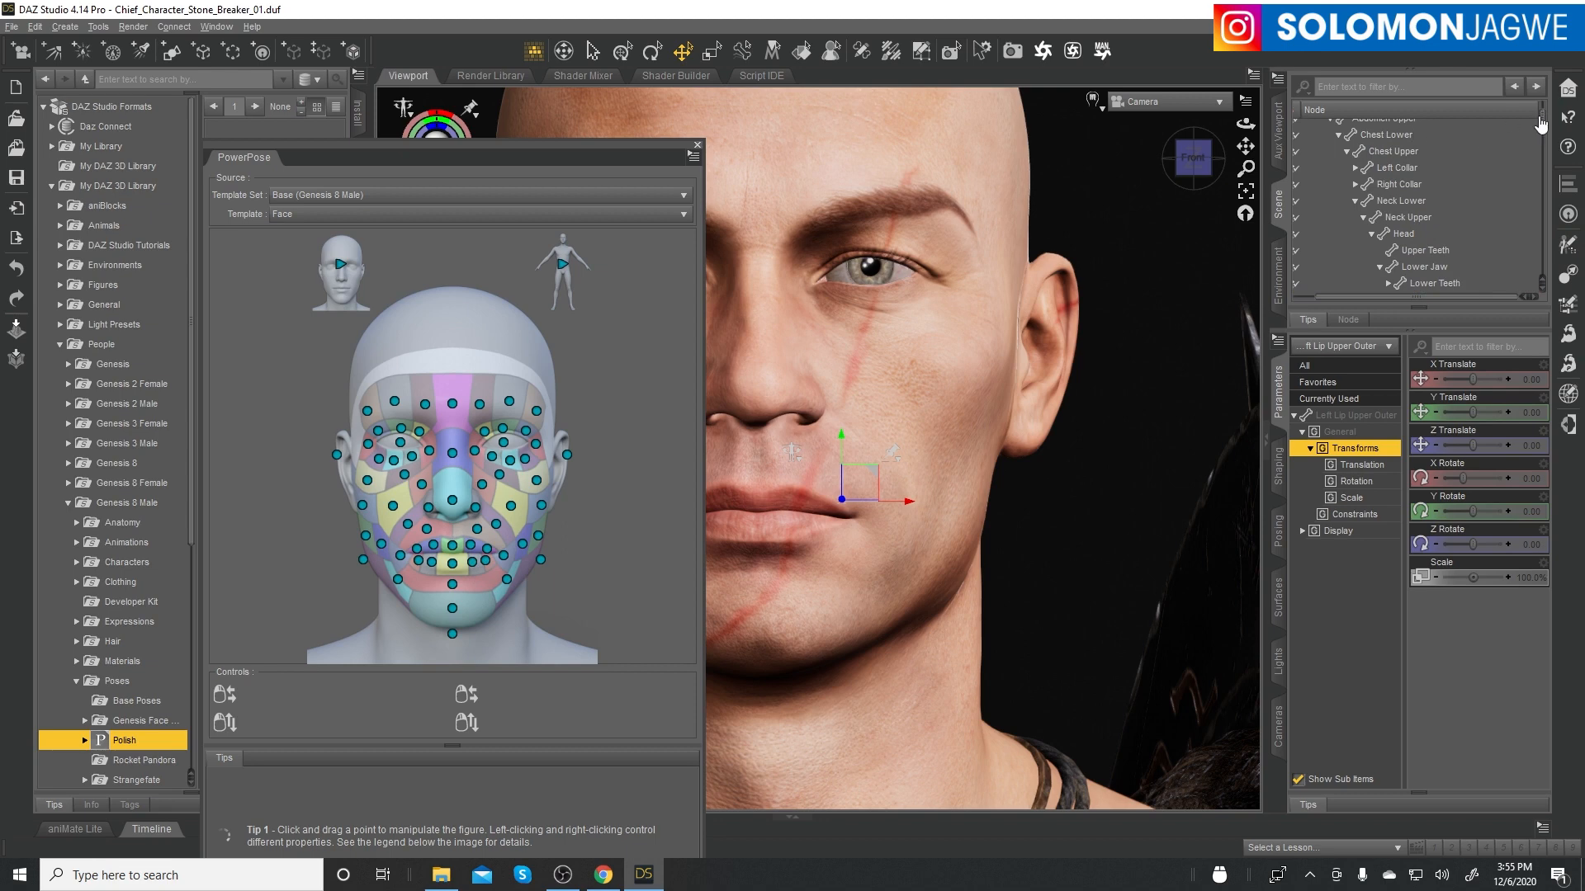
{"action": "scroll", "coordinate": [1415, 161], "scroll_direction": "up", "scroll_amount": 2}
{"action": "left_click", "coordinate": [1305, 128]}
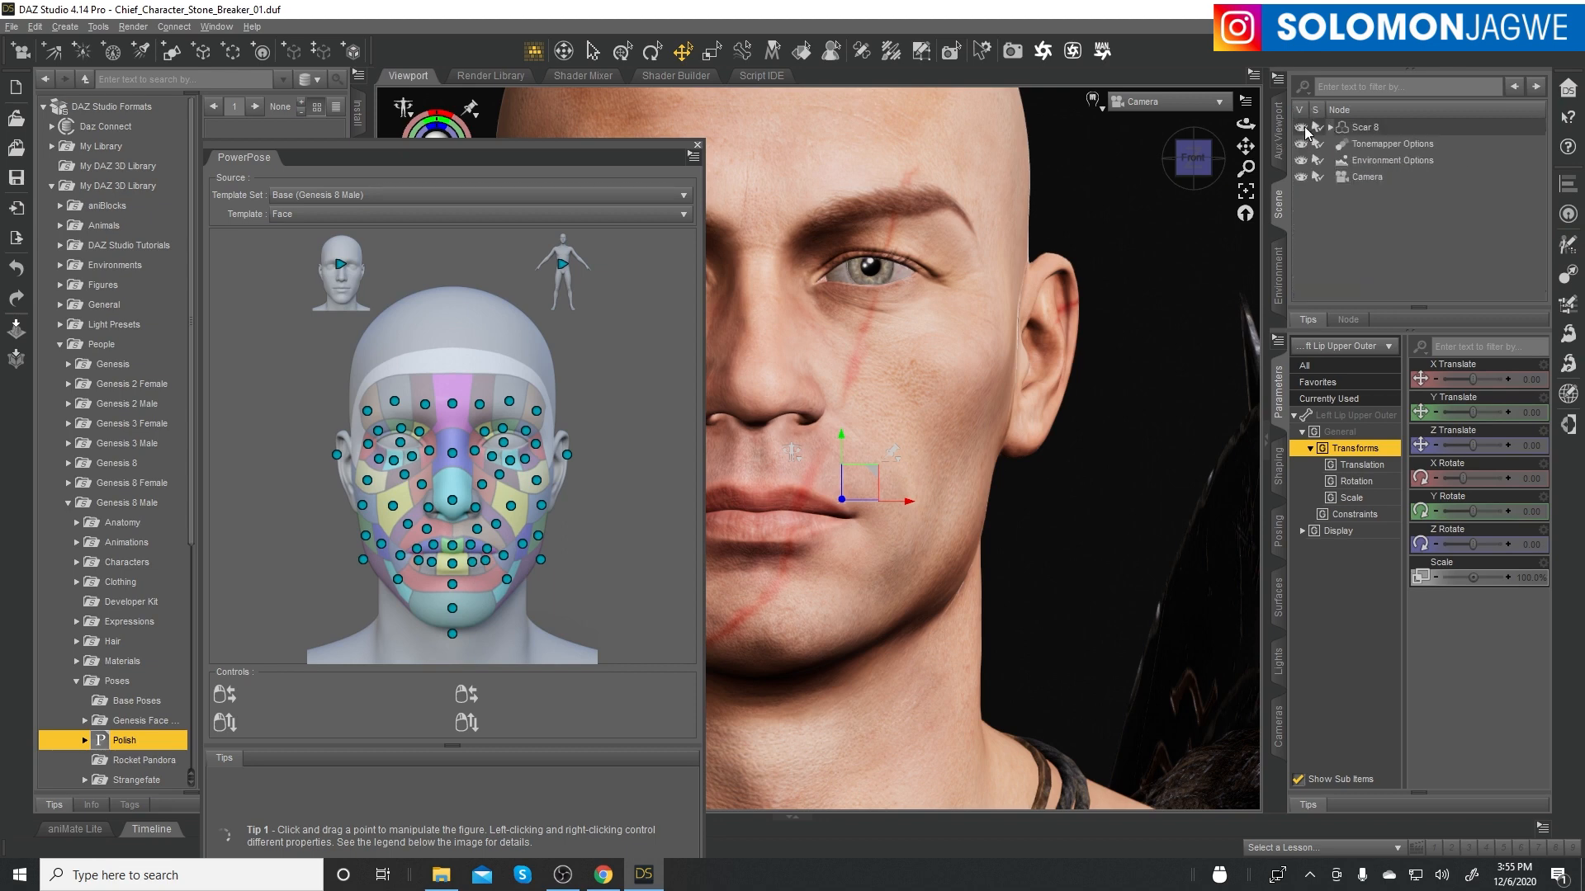
{"action": "left_click", "coordinate": [1388, 241]}
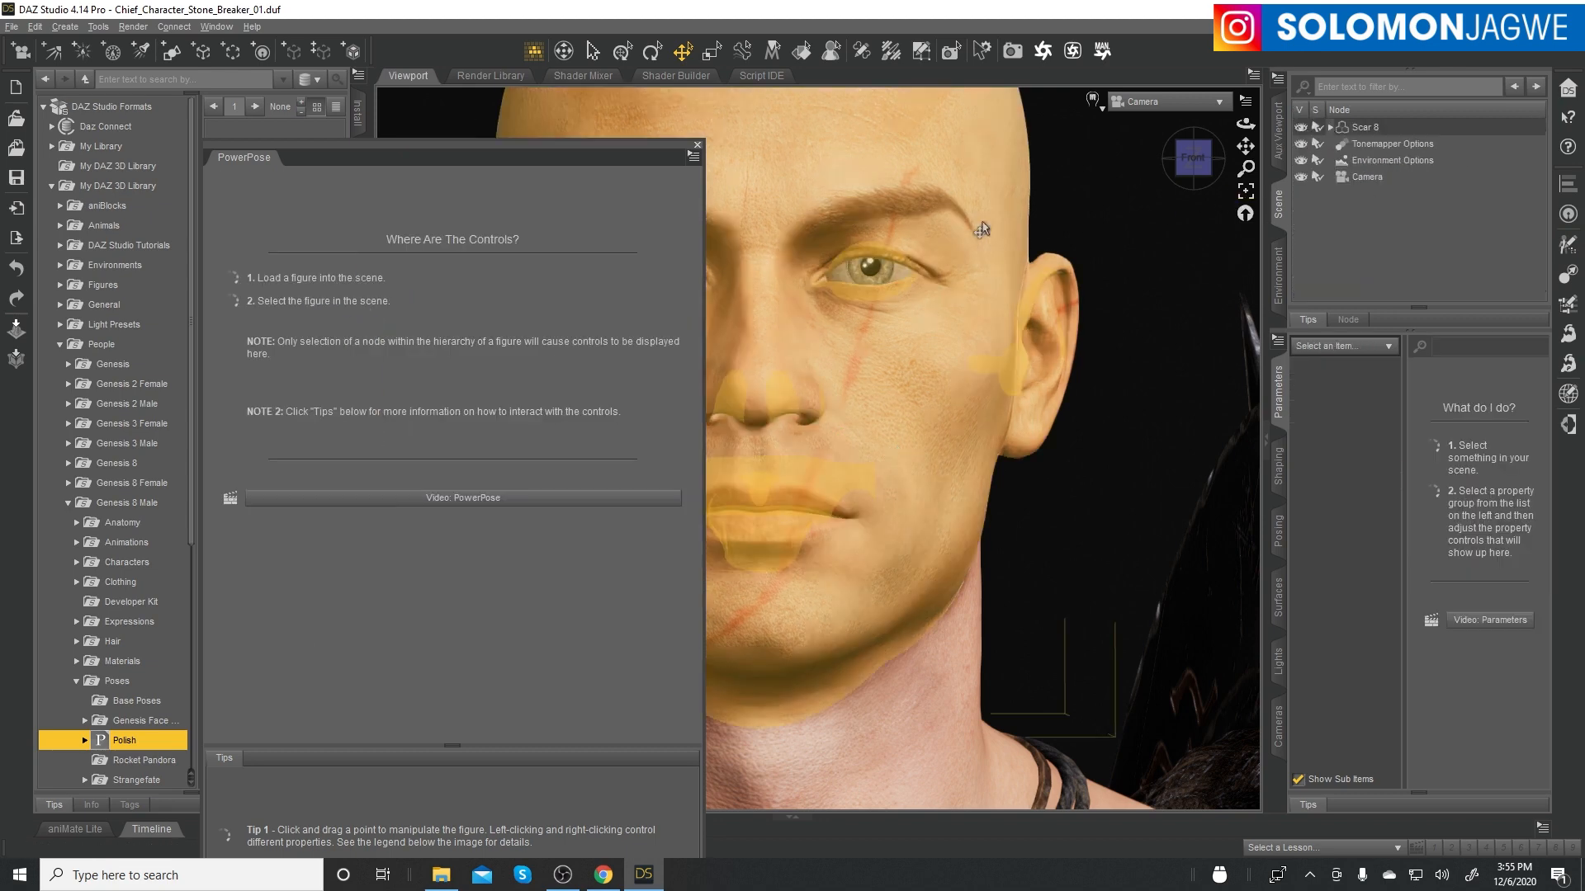
{"action": "left_click", "coordinate": [1353, 127]}
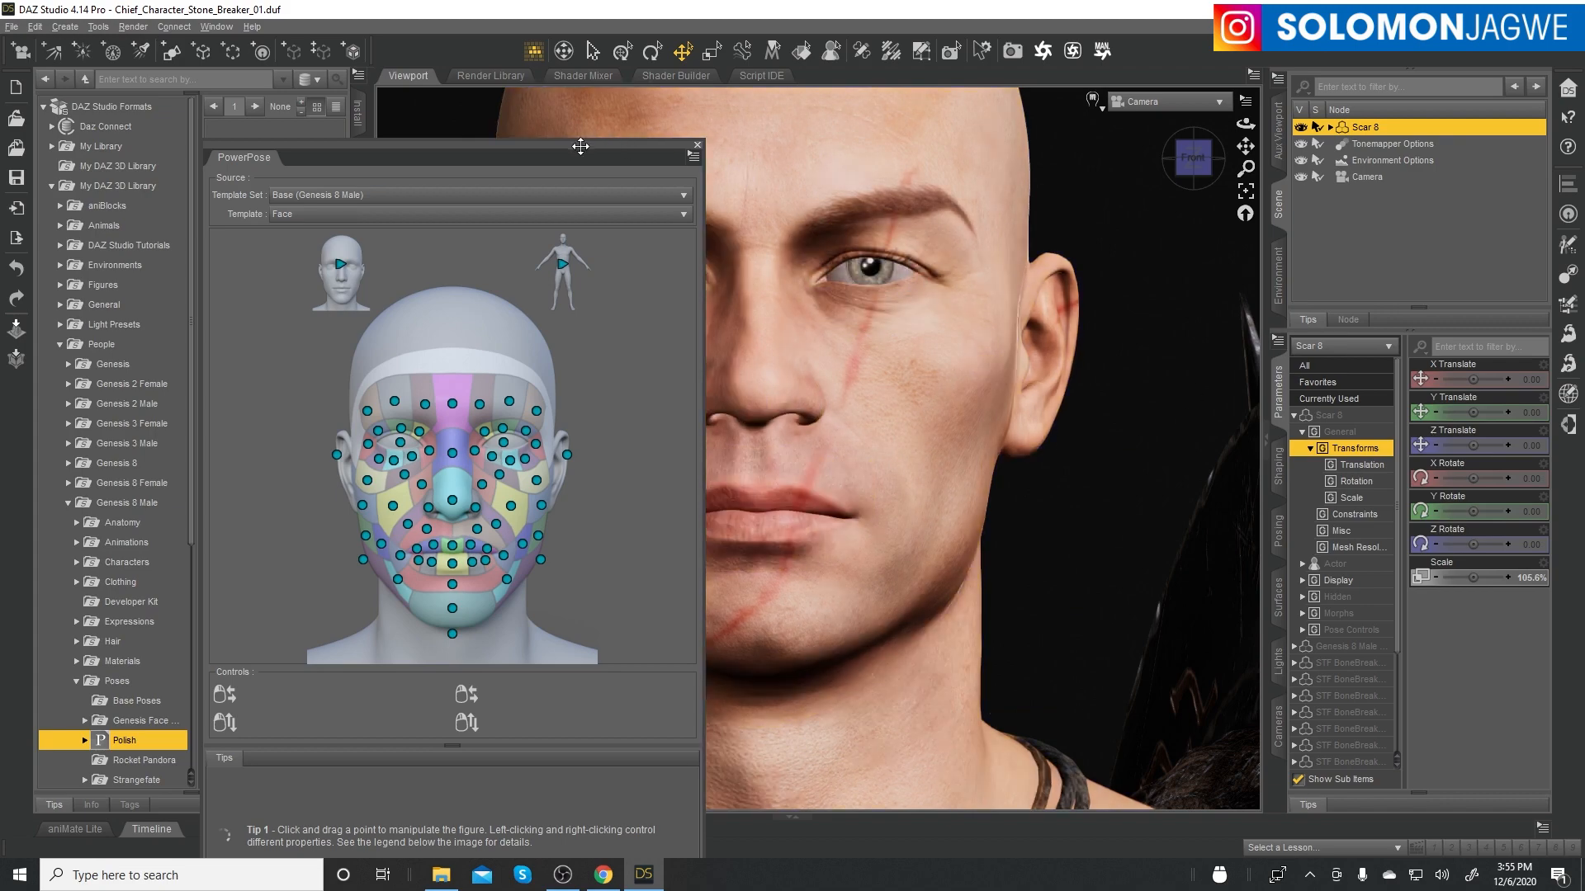
- Load Genesis 8 Face Controls from the Genesis 8 Male poses onto the figure, and move the PowerPose window clear of the face
{"action": "left_click_drag", "start_coordinate": [580, 146], "coordinate": [655, 273]}
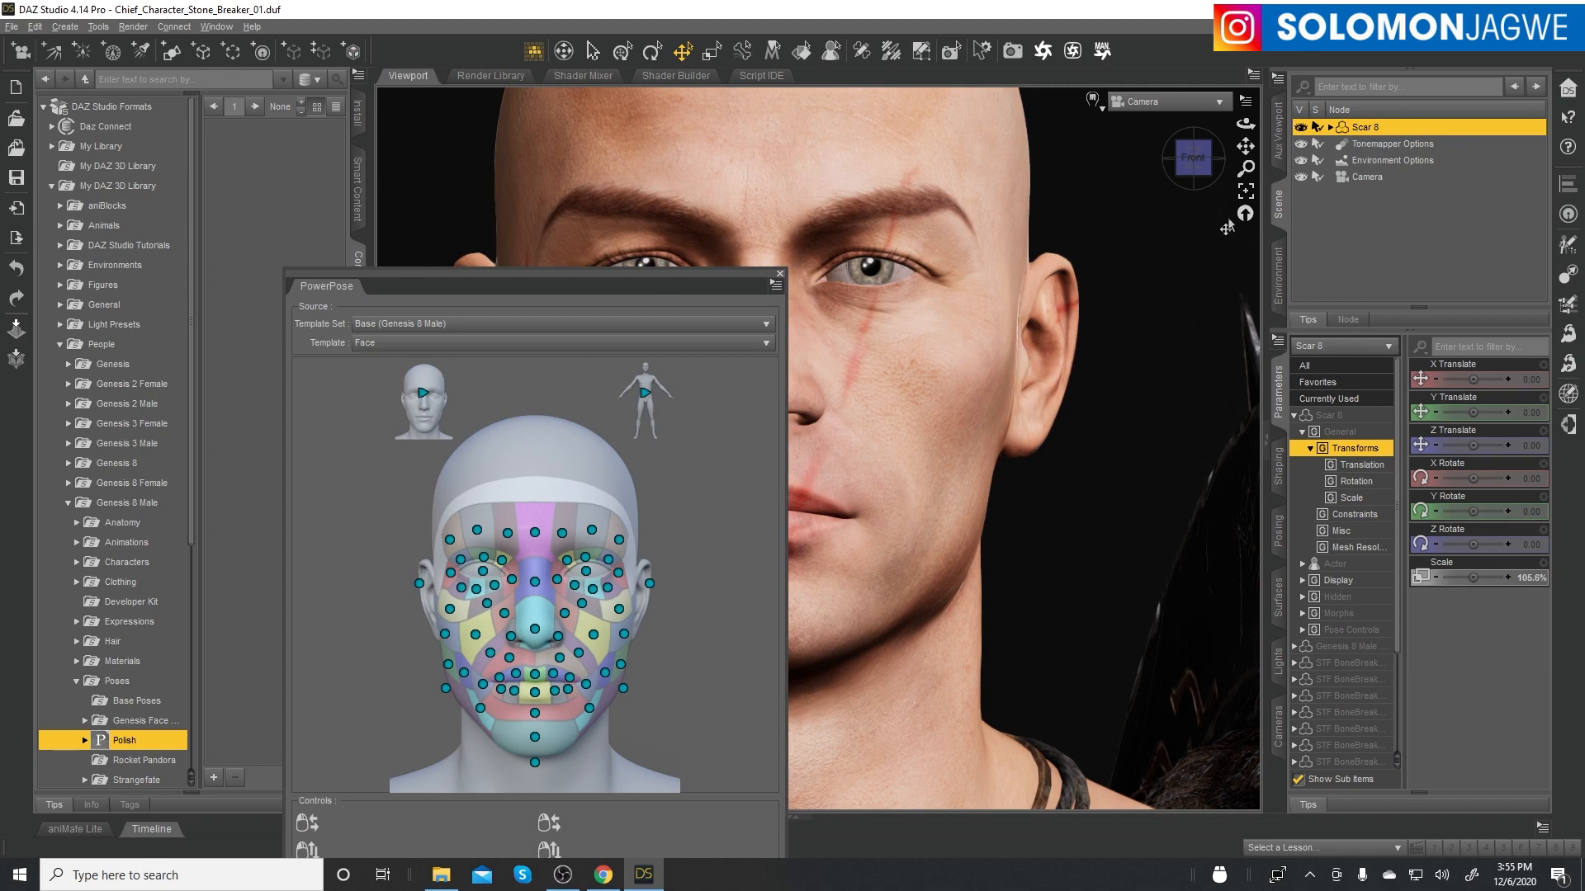
{"action": "left_click", "coordinate": [116, 682]}
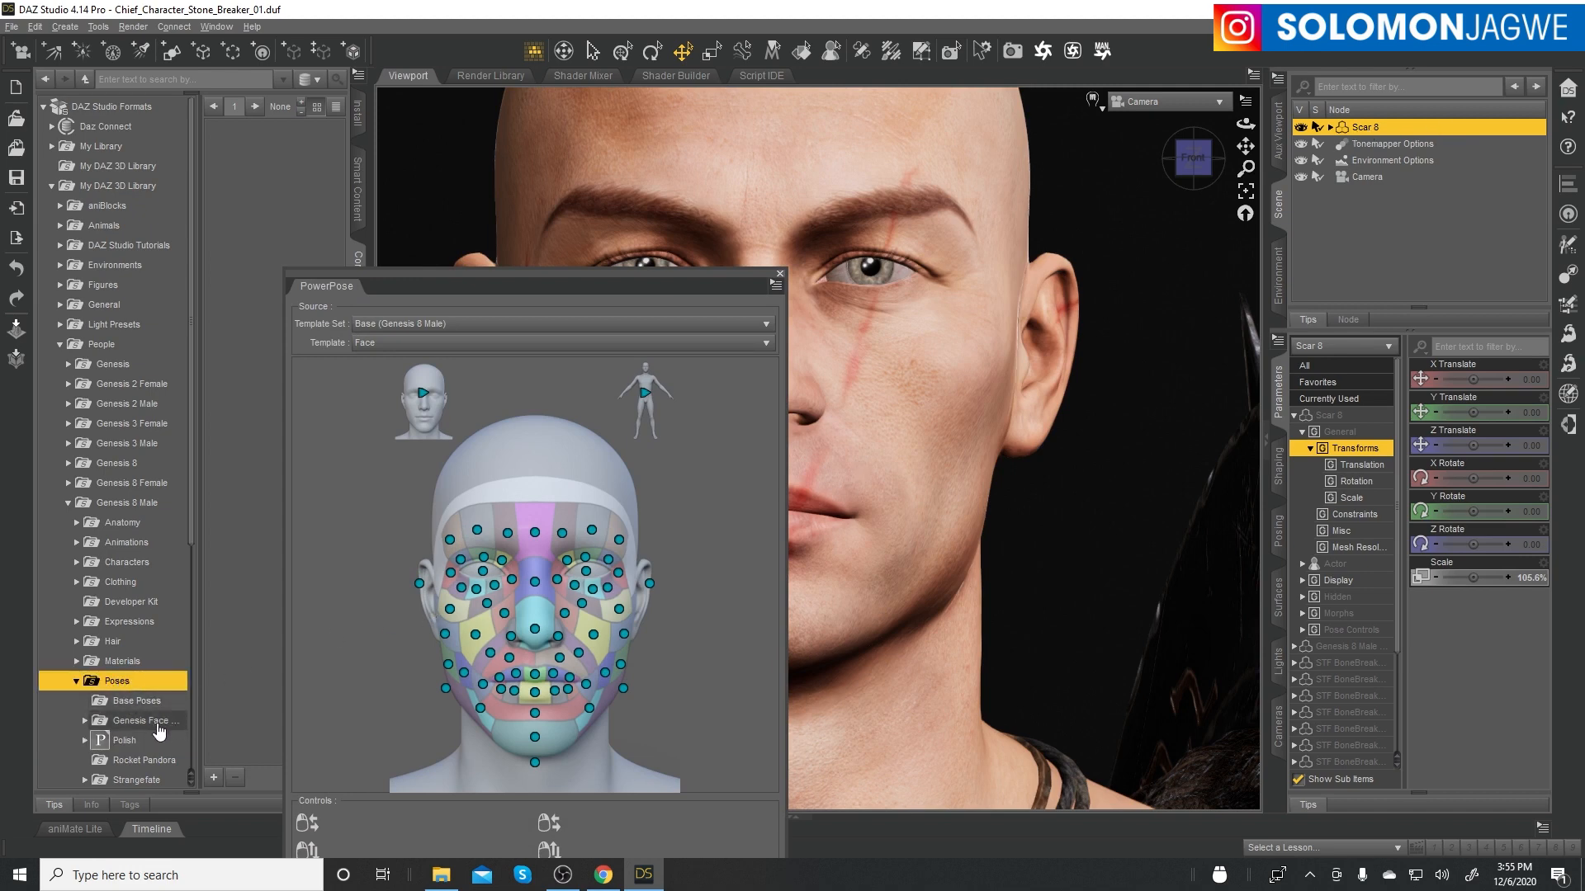
{"action": "left_click", "coordinate": [138, 723]}
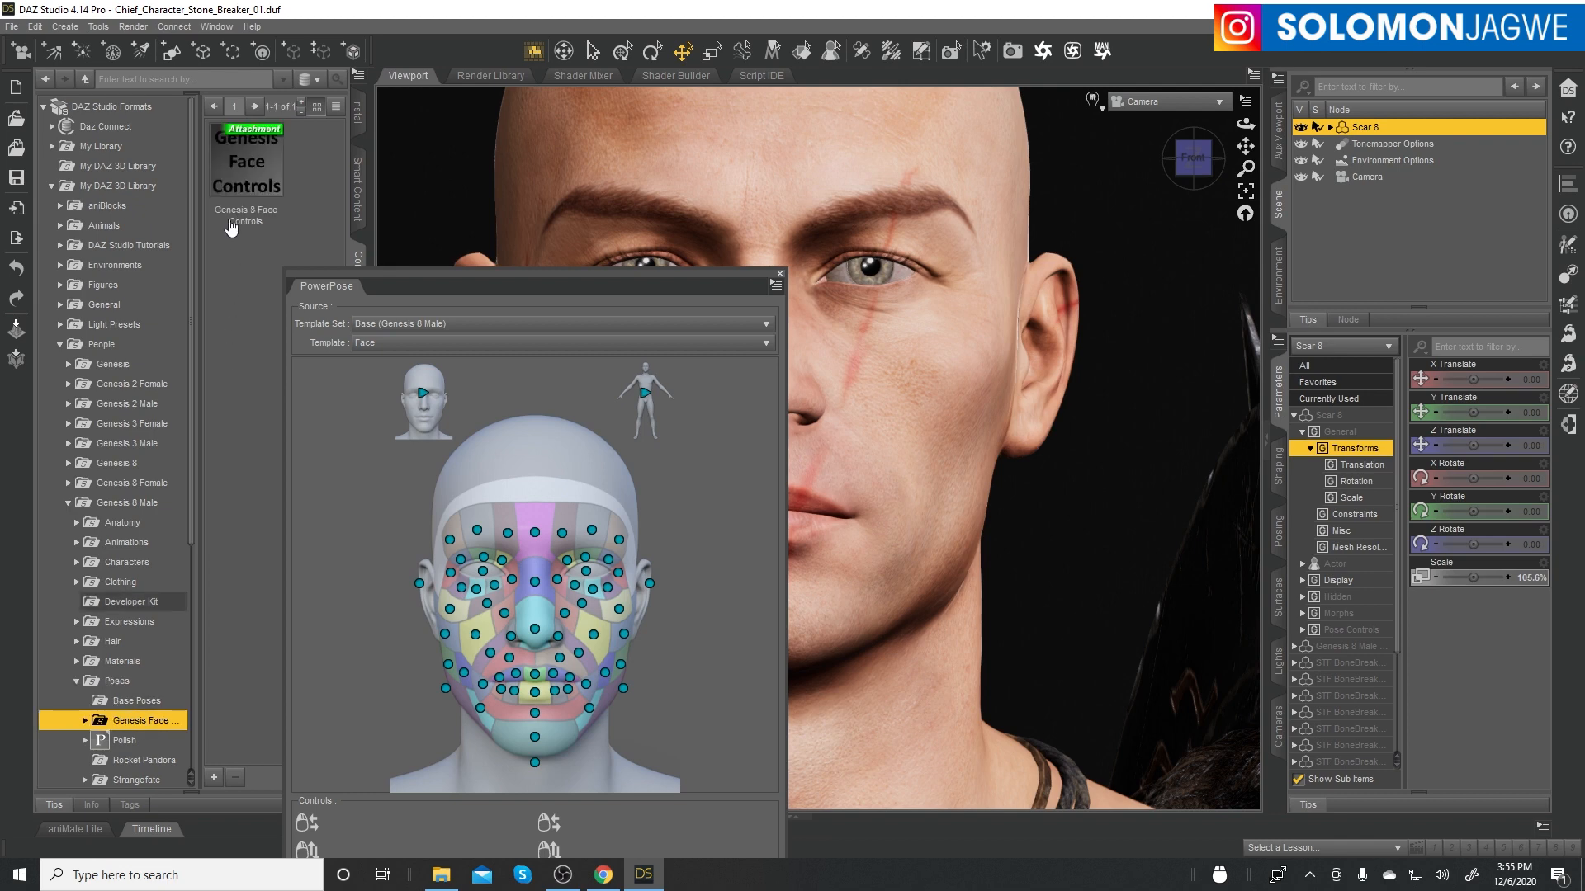
{"action": "left_click", "coordinate": [248, 173]}
{"action": "double_click", "coordinate": [247, 170]}
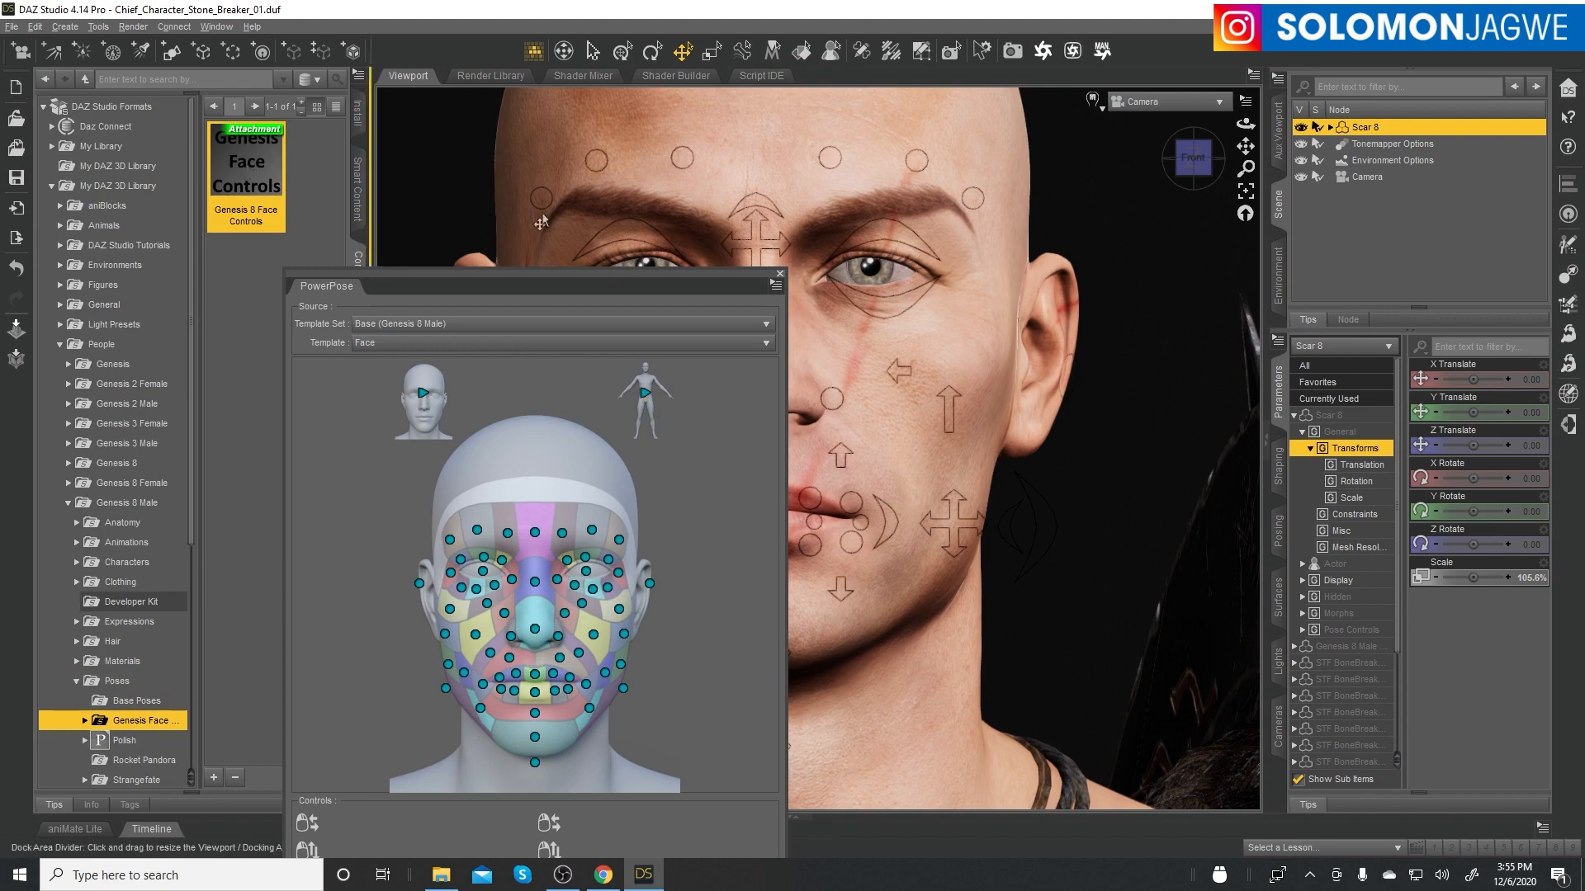
{"action": "left_click_drag", "start_coordinate": [517, 276], "coordinate": [272, 388]}
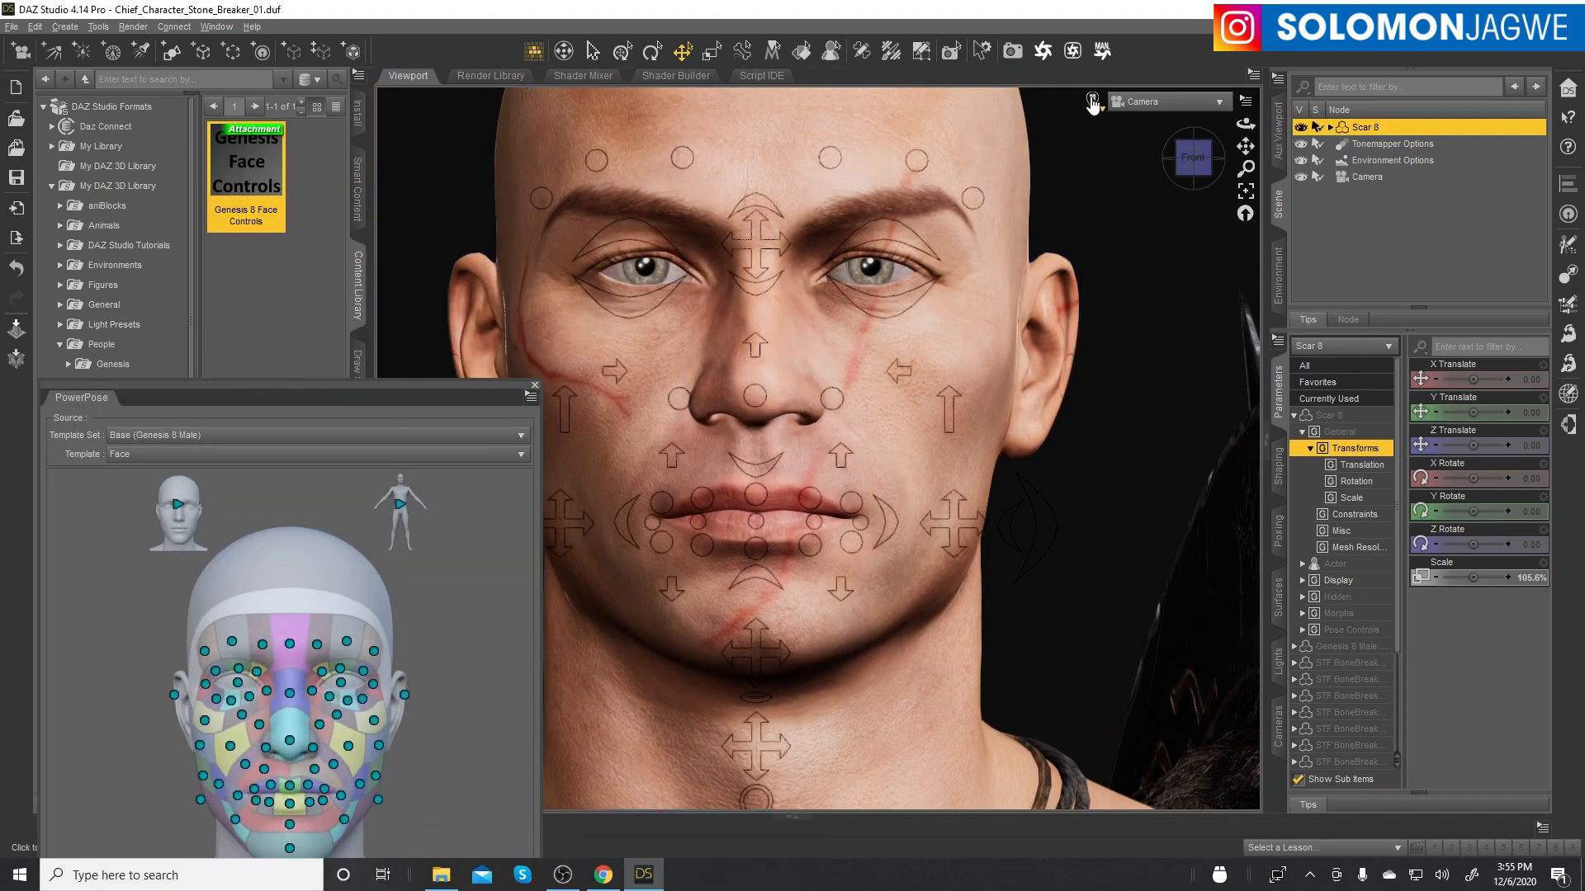
{"action": "left_click", "coordinate": [1092, 101]}
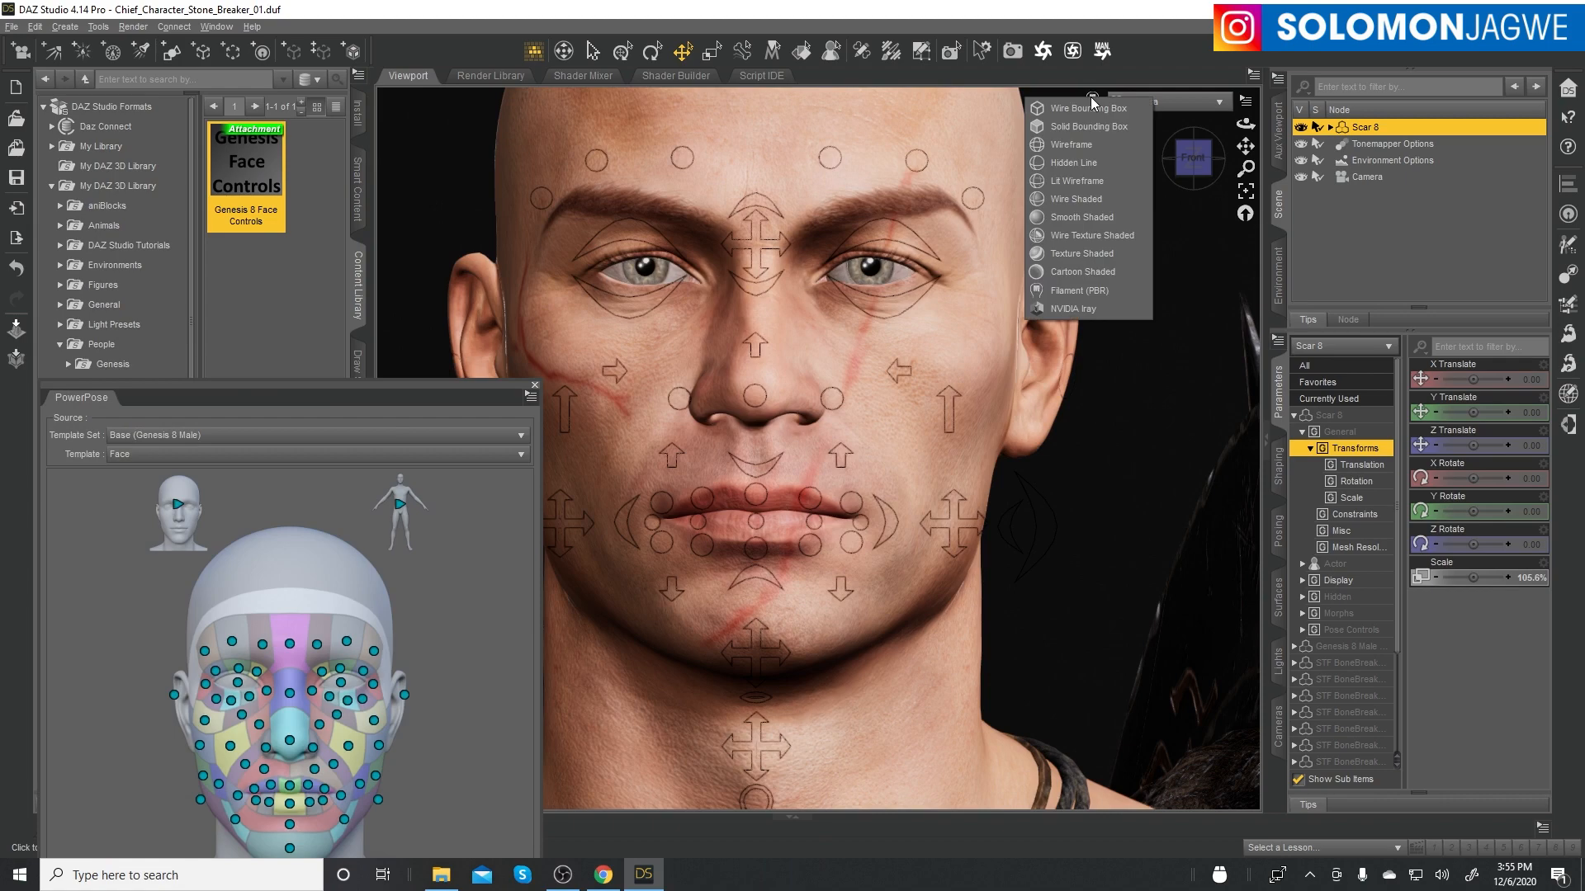
{"action": "left_click", "coordinate": [1417, 250]}
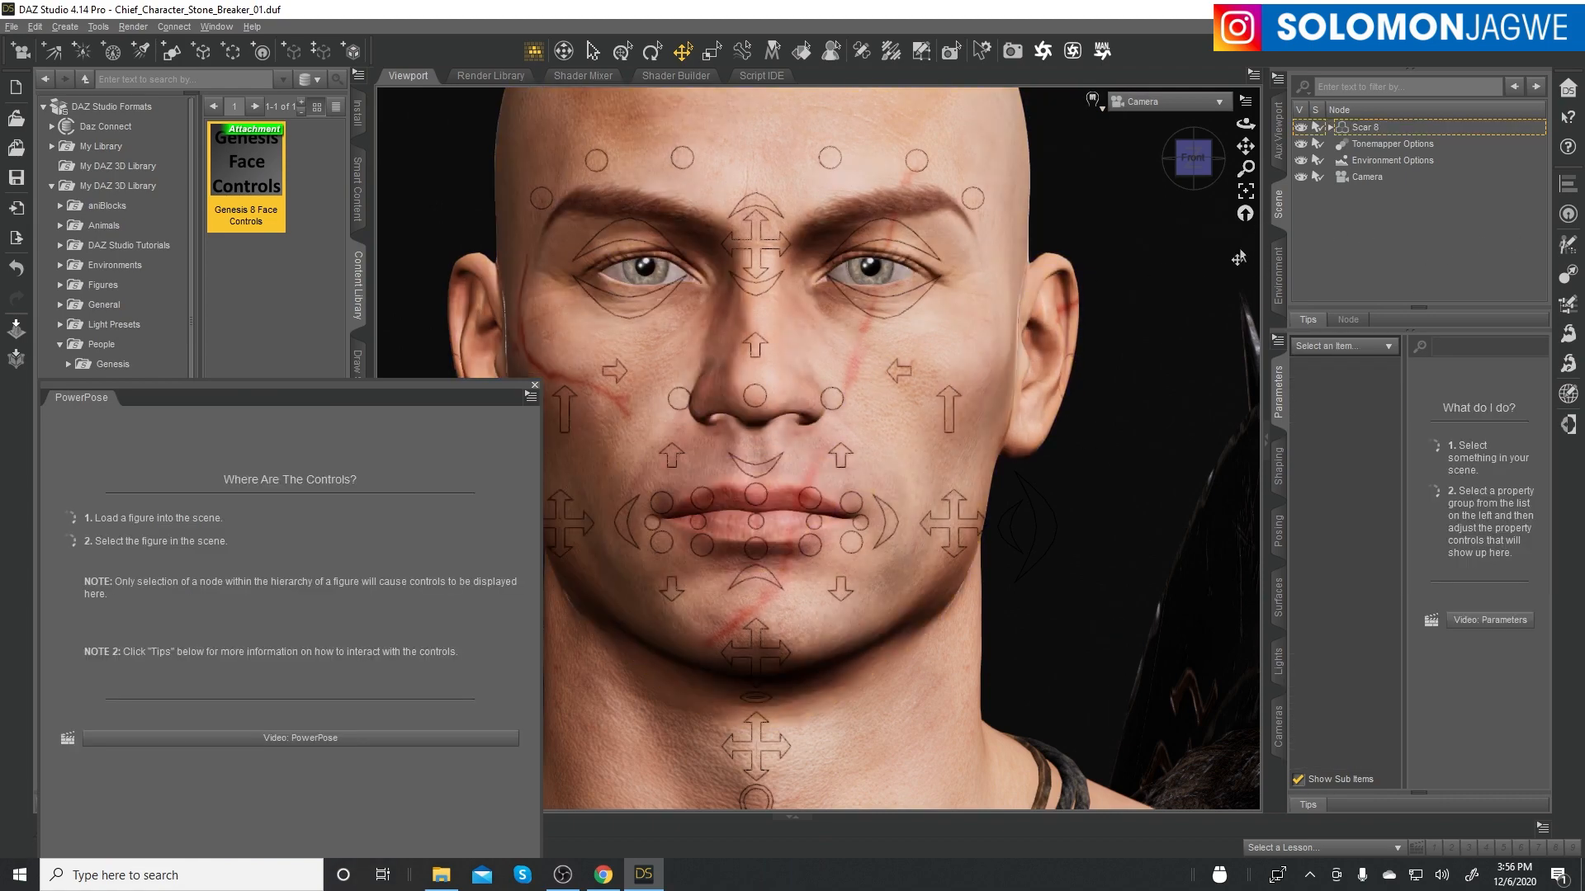
{"action": "left_click", "coordinate": [1364, 130]}
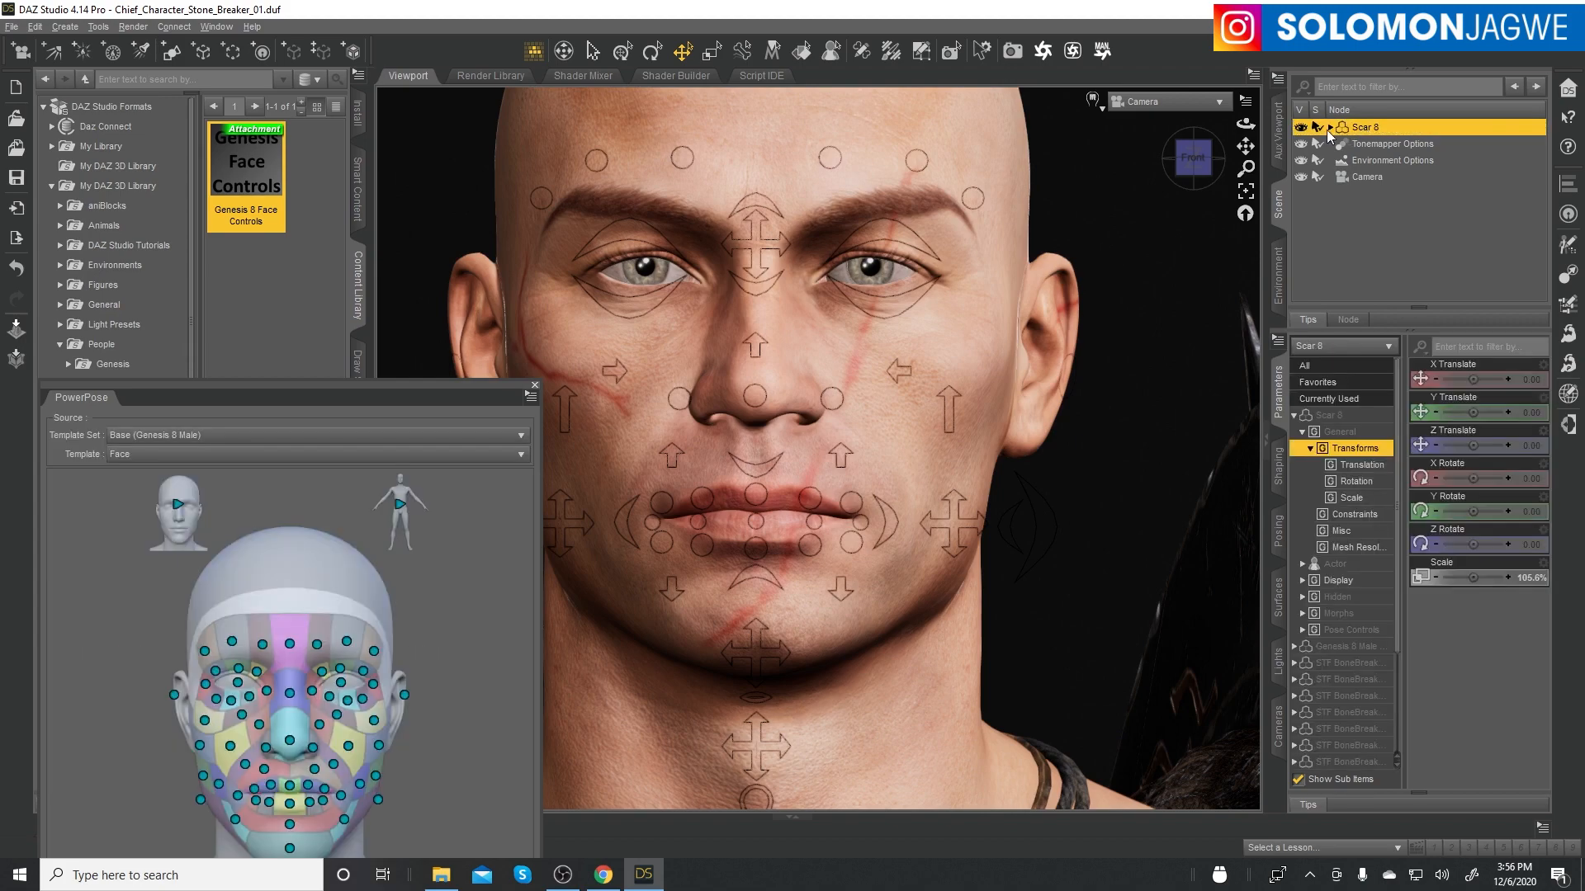
- Expand the Scar 8 hierarchy and select the Genesis 8 Face Controls item among its attached objects
{"action": "left_click", "coordinate": [1329, 126]}
{"action": "scroll", "coordinate": [1479, 245], "scroll_direction": "down", "scroll_amount": 5}
{"action": "scroll", "coordinate": [1479, 244], "scroll_direction": "down", "scroll_amount": 10}
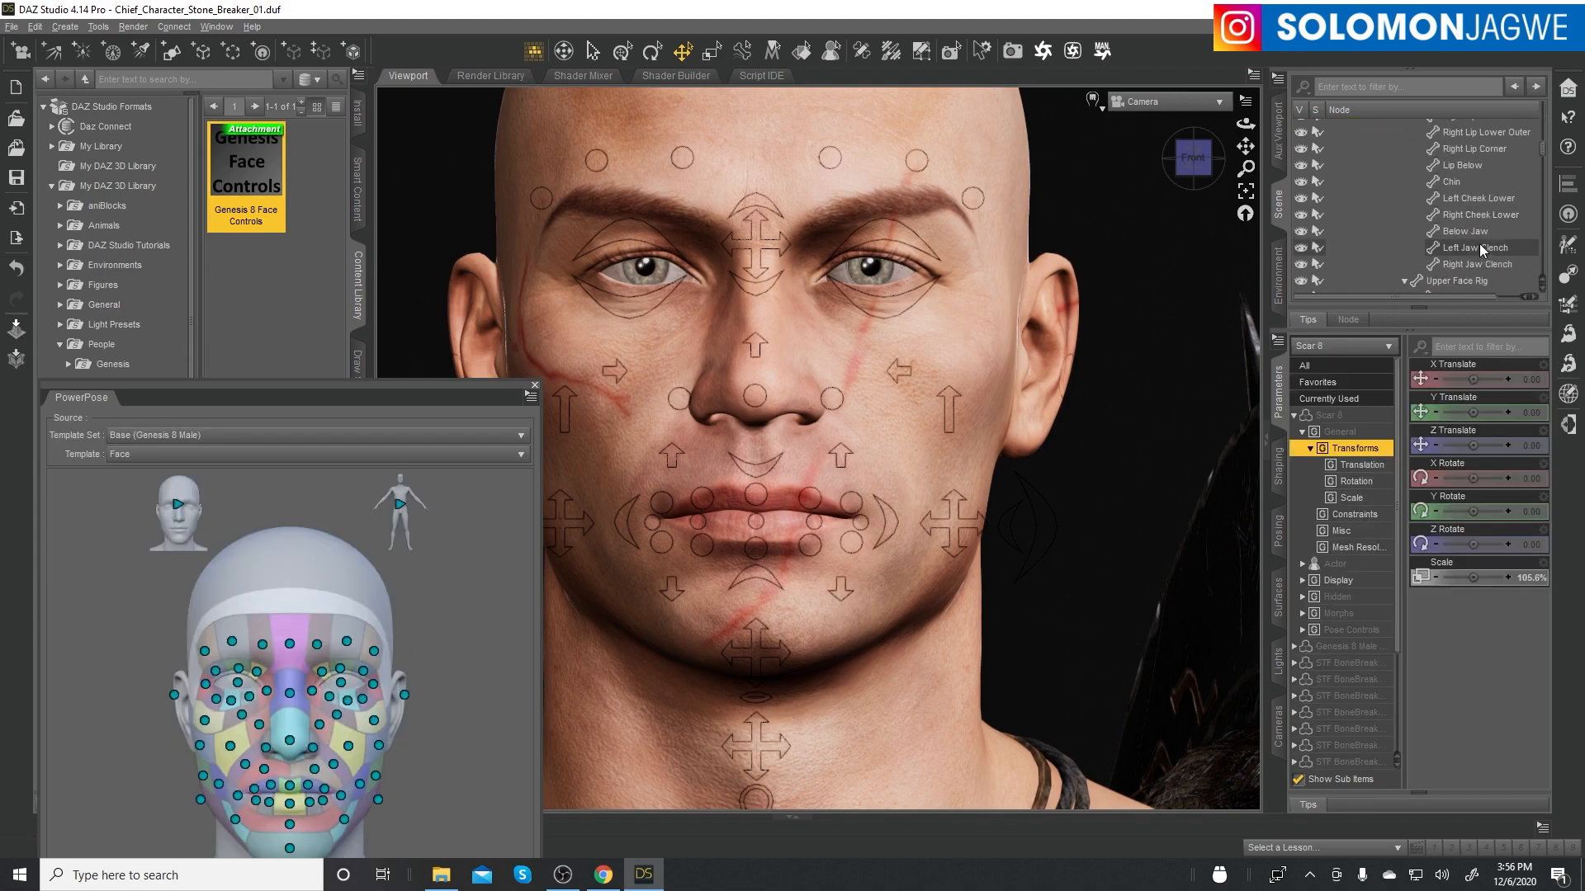
{"action": "scroll", "coordinate": [1479, 245], "scroll_direction": "down", "scroll_amount": 10}
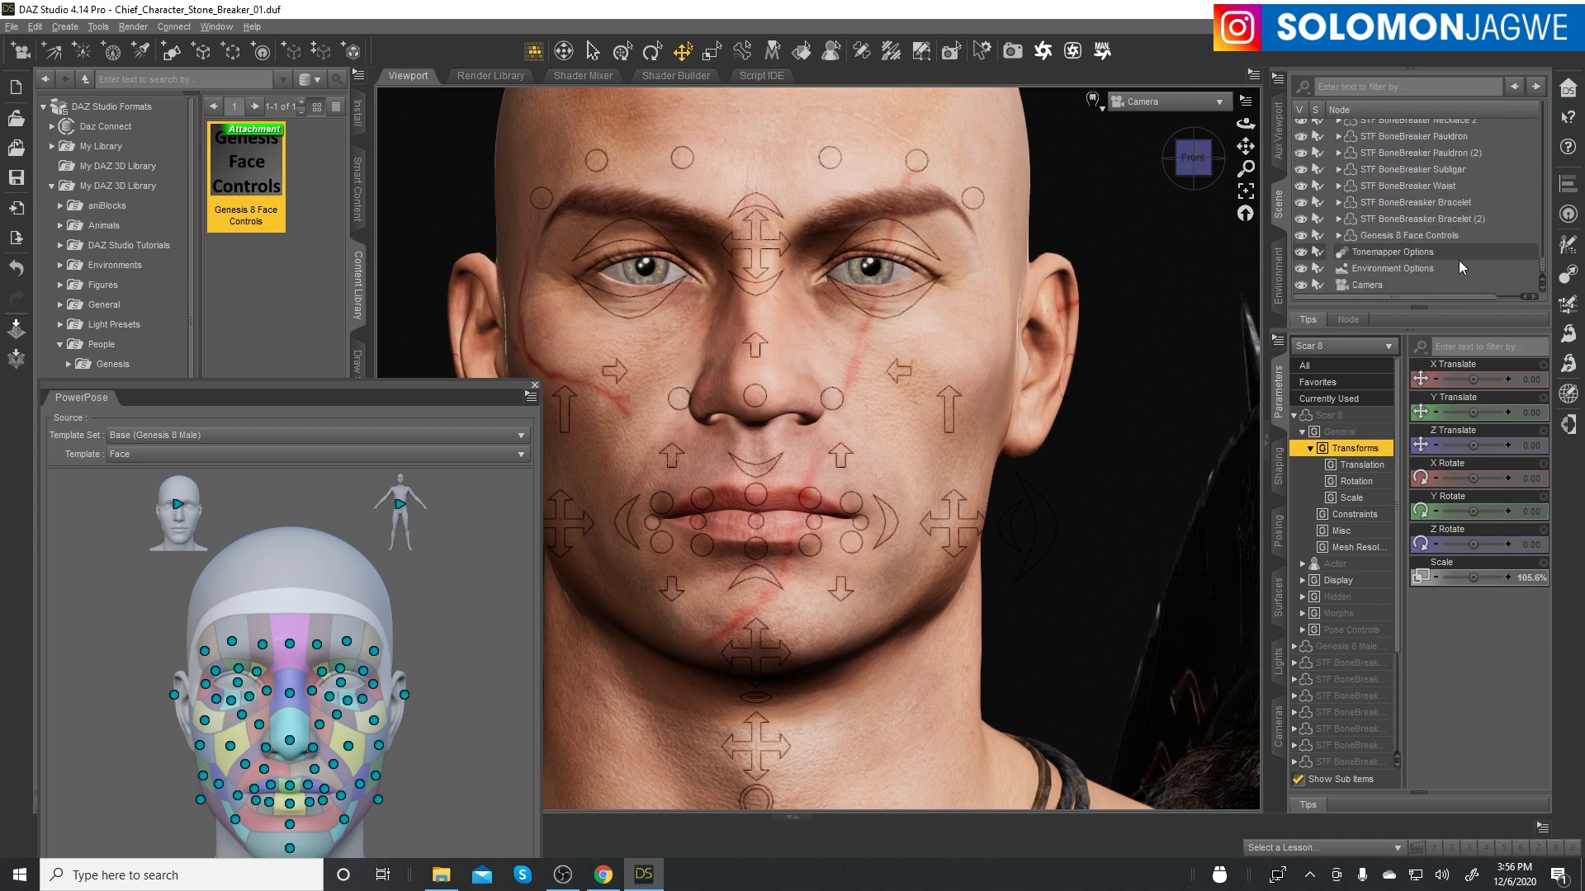
{"action": "left_click", "coordinate": [1421, 237]}
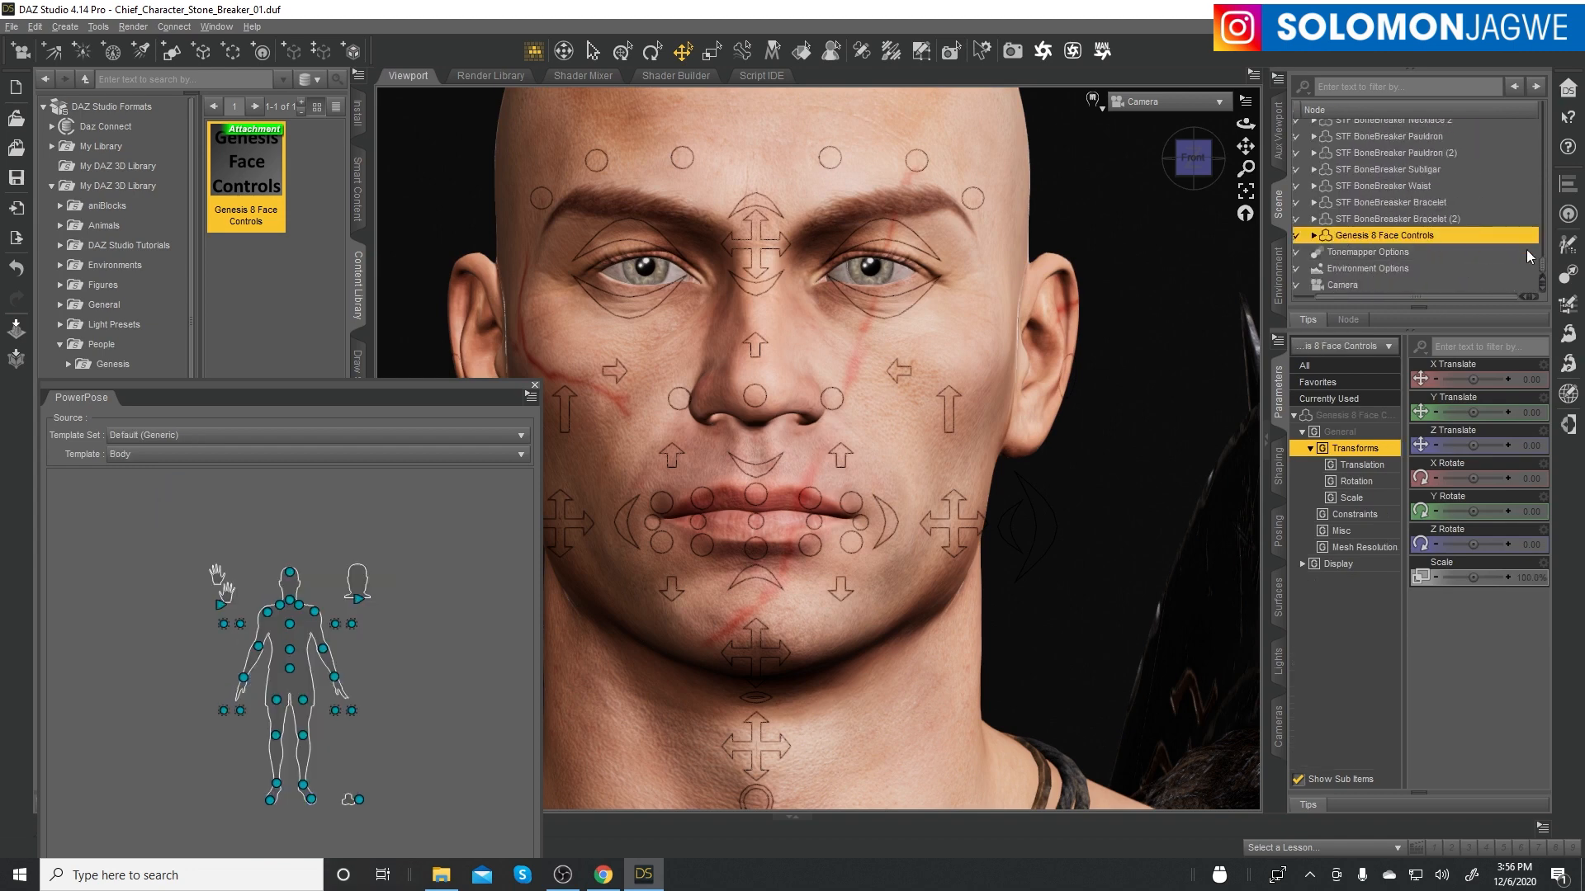
- Enlarge the Scene pane and parent Genesis 8 Face Controls to the figure's Head bone
{"action": "left_click_drag", "start_coordinate": [1542, 272], "coordinate": [1546, 126]}
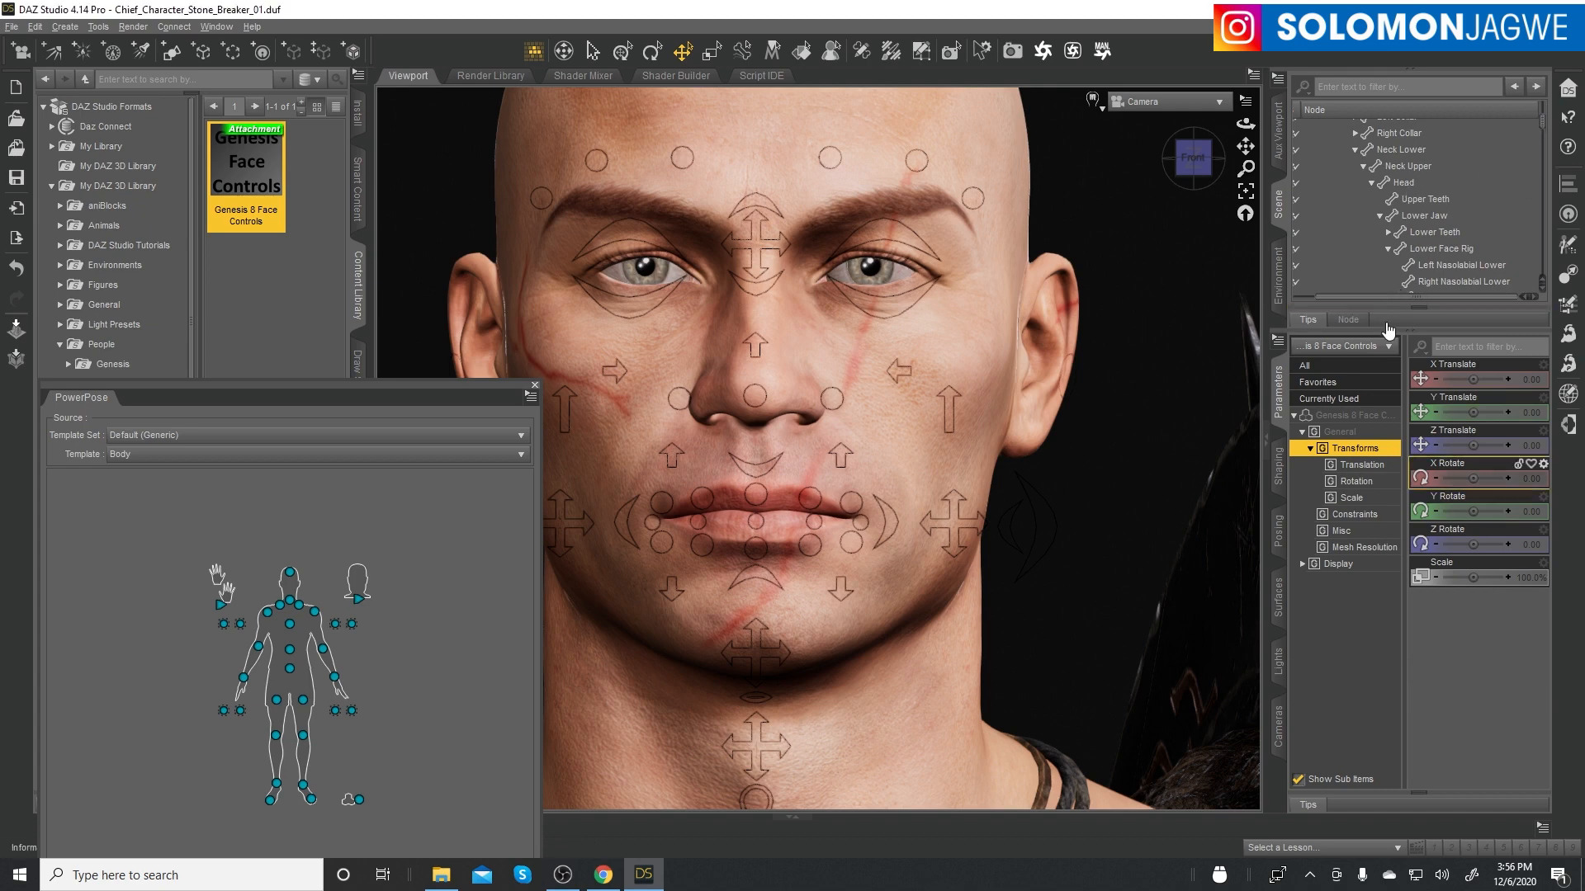
{"action": "left_click_drag", "start_coordinate": [1388, 331], "coordinate": [1383, 611]}
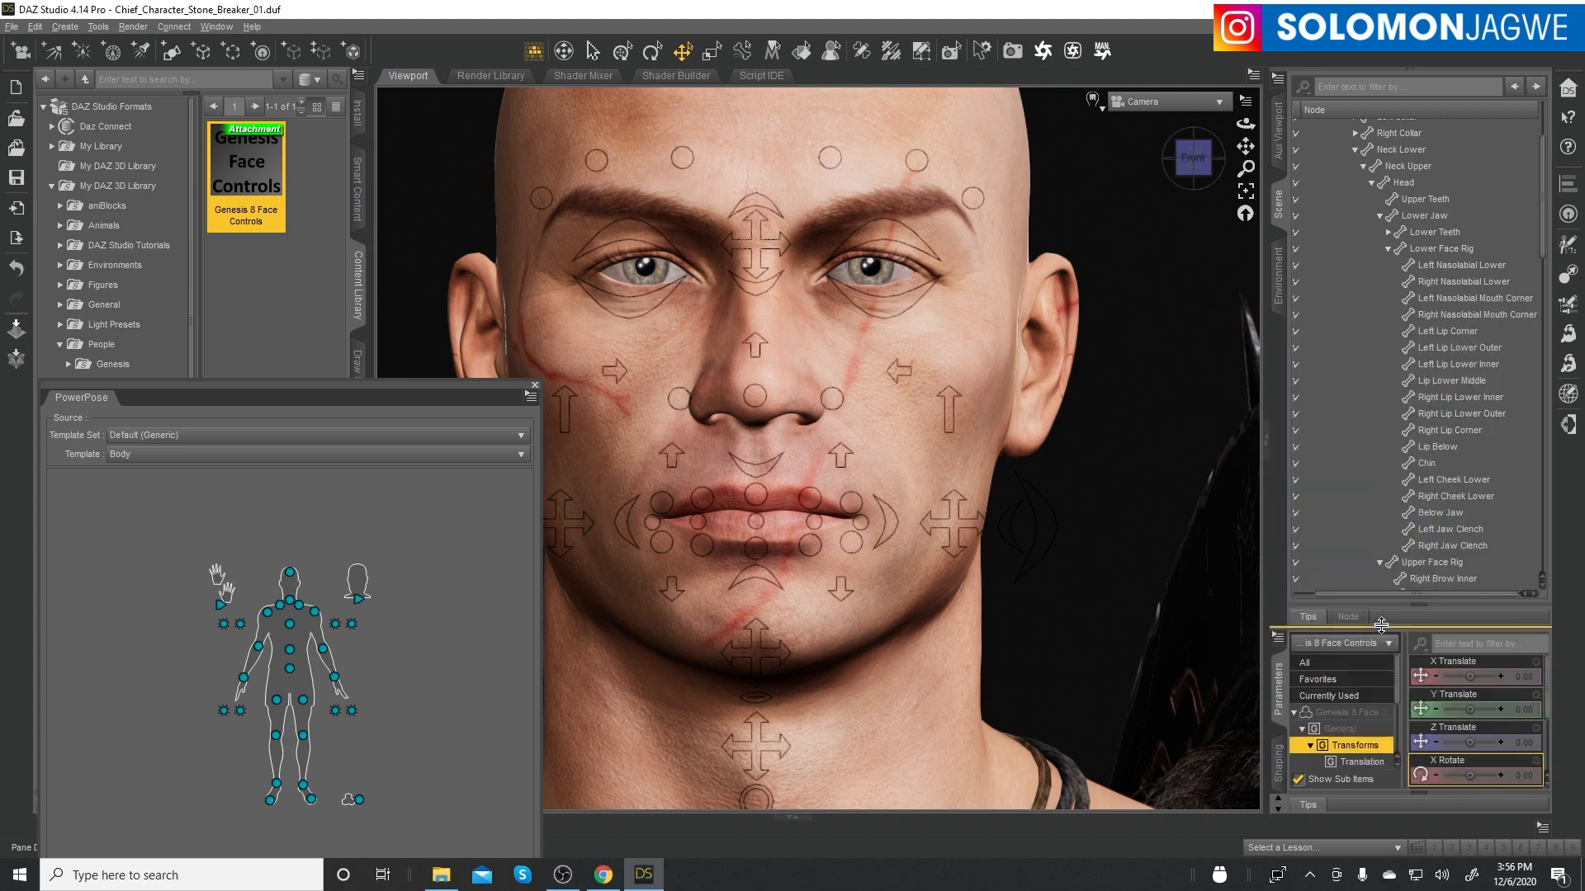
{"action": "scroll", "coordinate": [1538, 228], "scroll_direction": "down", "scroll_amount": 20}
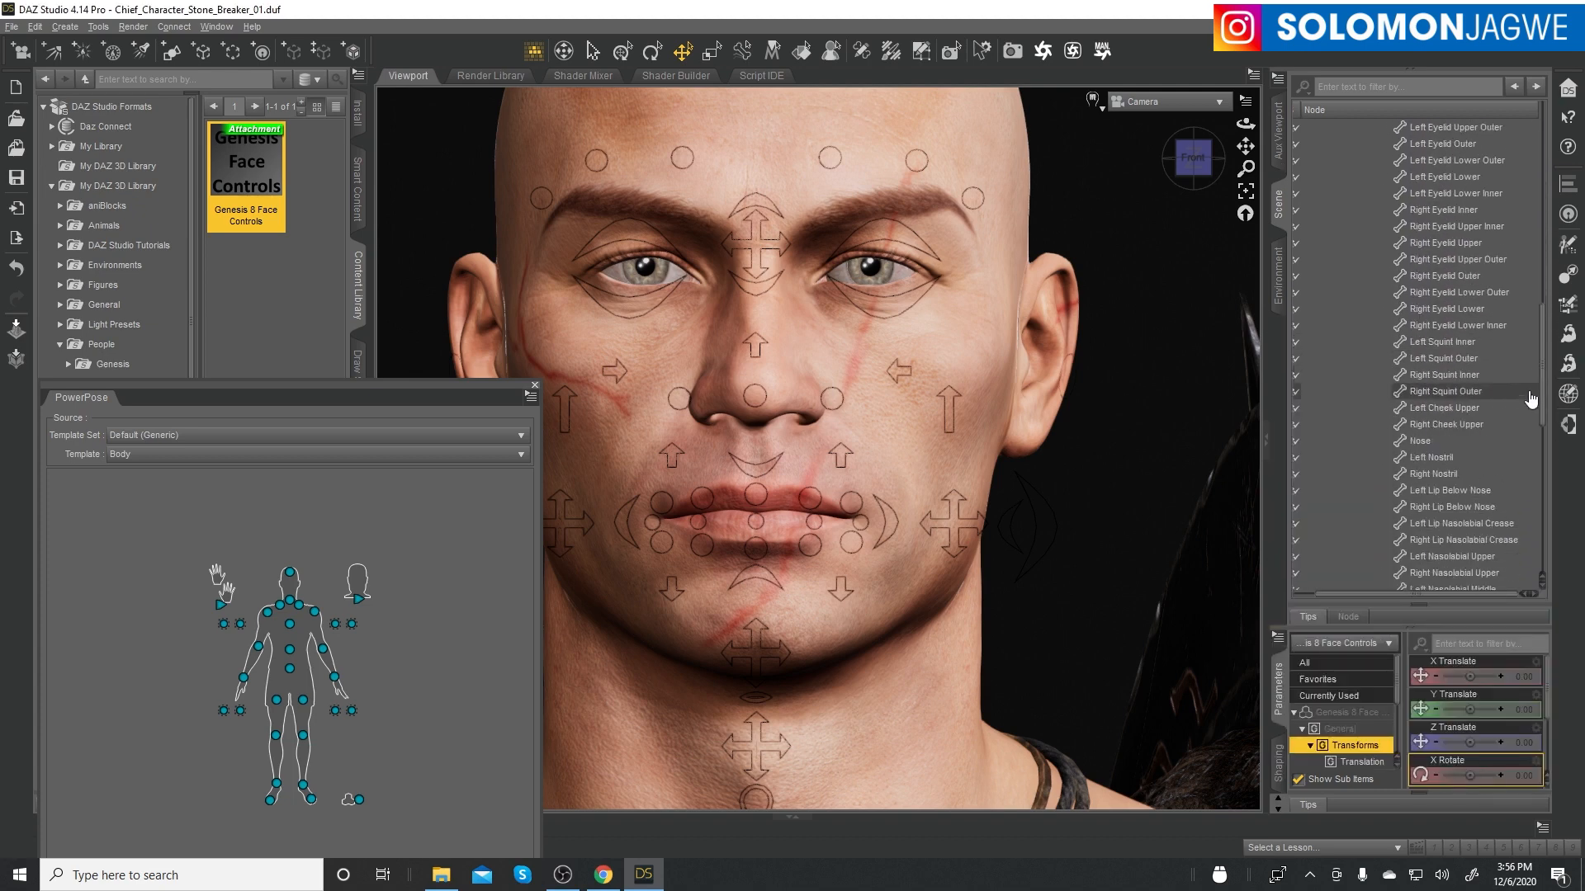
{"action": "scroll", "coordinate": [1524, 495], "scroll_direction": "down", "scroll_amount": 4}
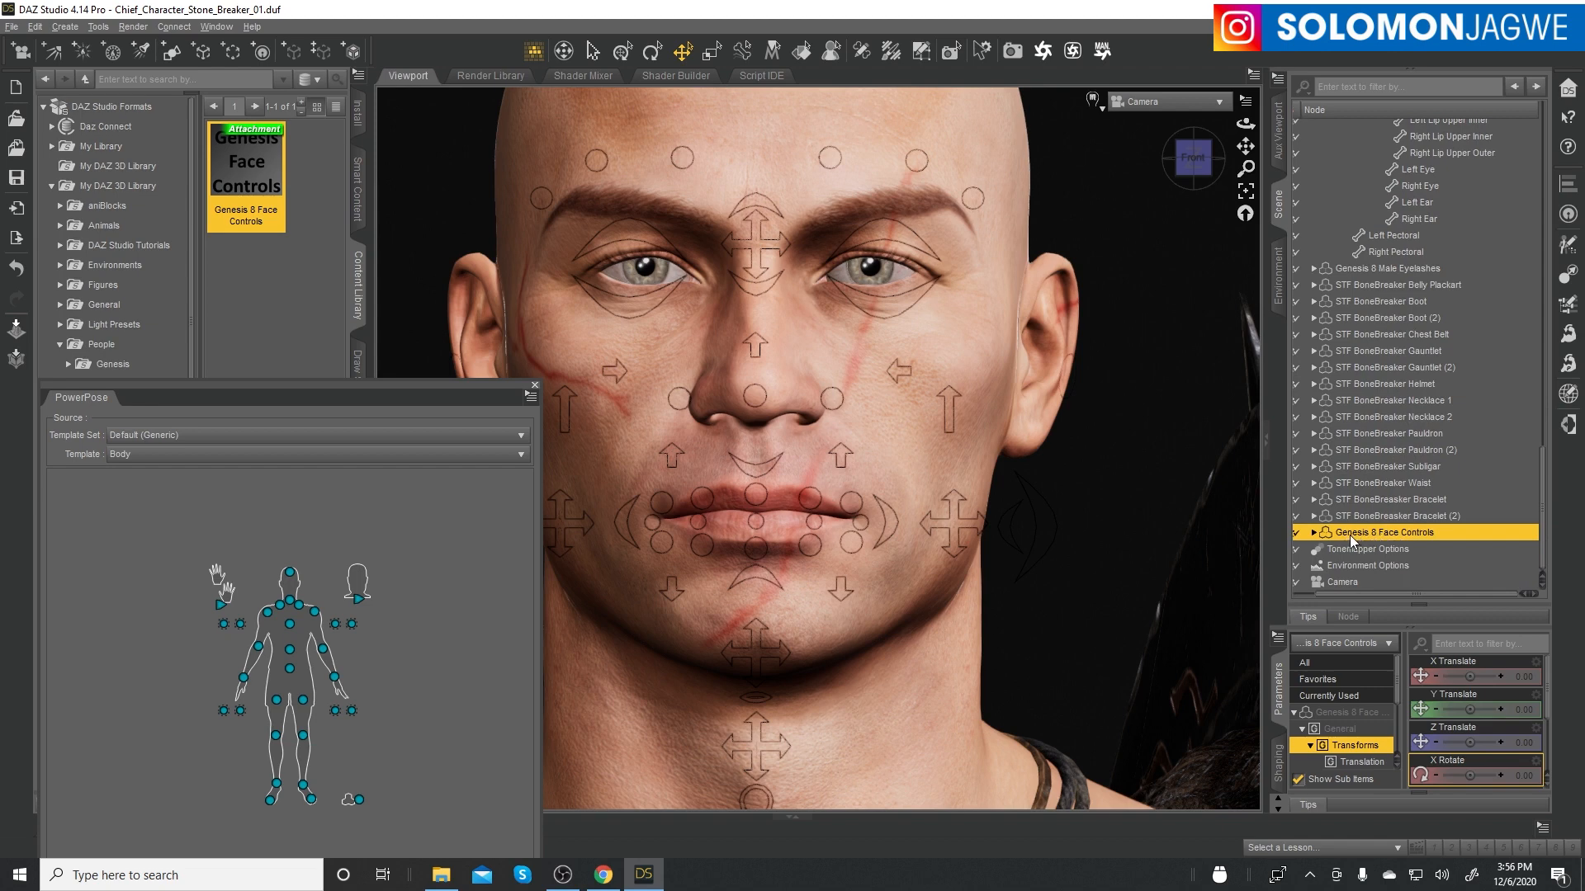
{"action": "left_click_drag", "start_coordinate": [1350, 535], "coordinate": [1438, 119]}
{"action": "left_click_drag", "start_coordinate": [1430, 244], "coordinate": [1438, 224]}
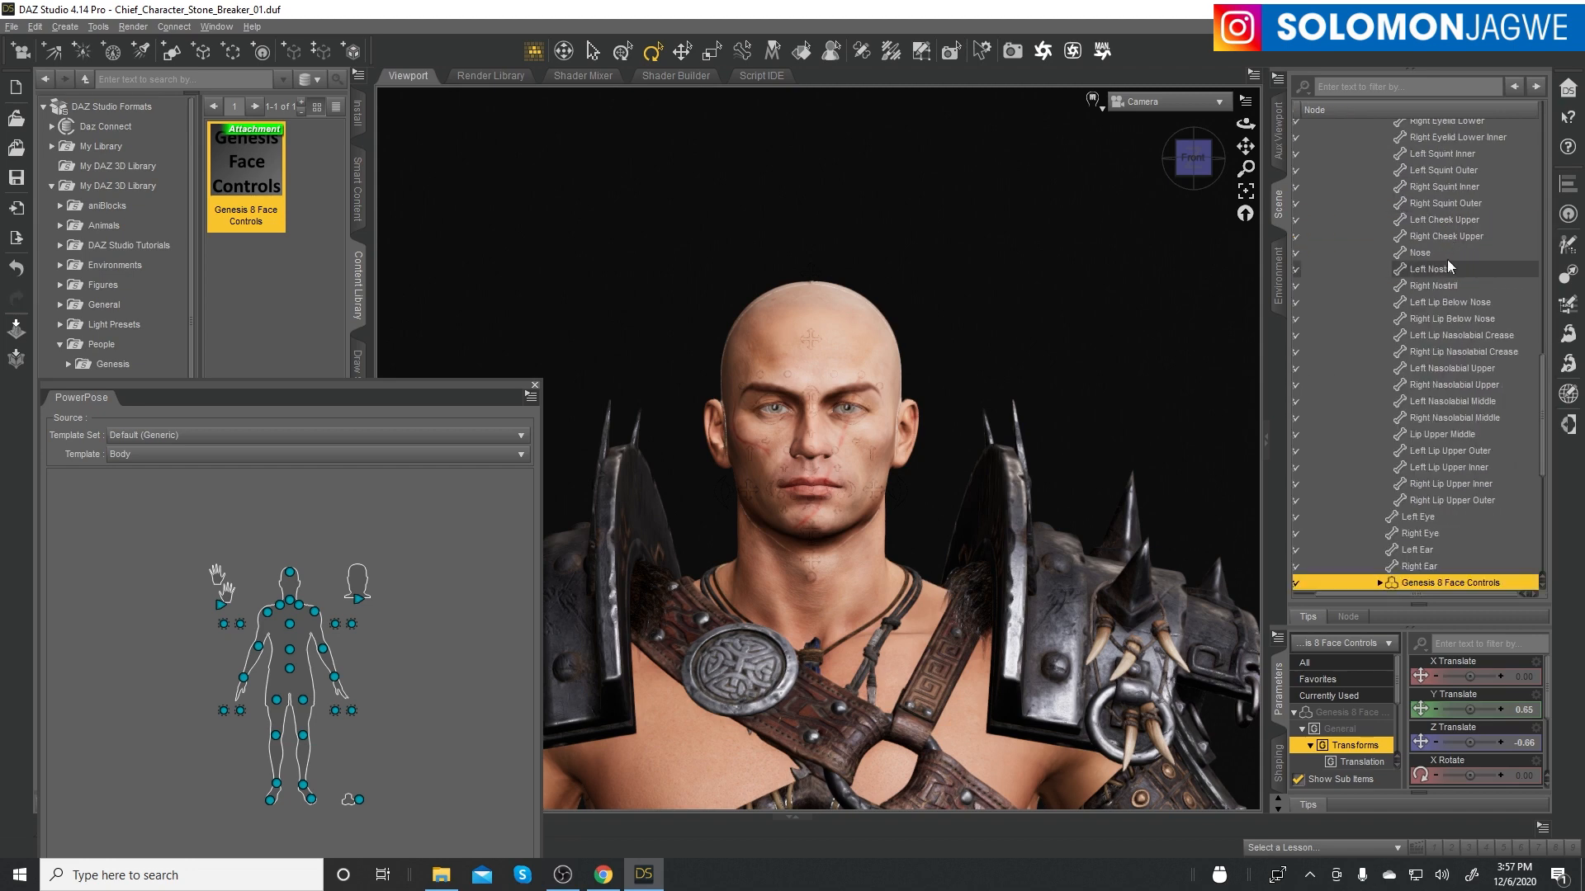
- Select the figure's Head bone in the scene hierarchy and frame the face closely in the viewport
{"action": "scroll", "coordinate": [1449, 419], "scroll_direction": "up", "scroll_amount": 10}
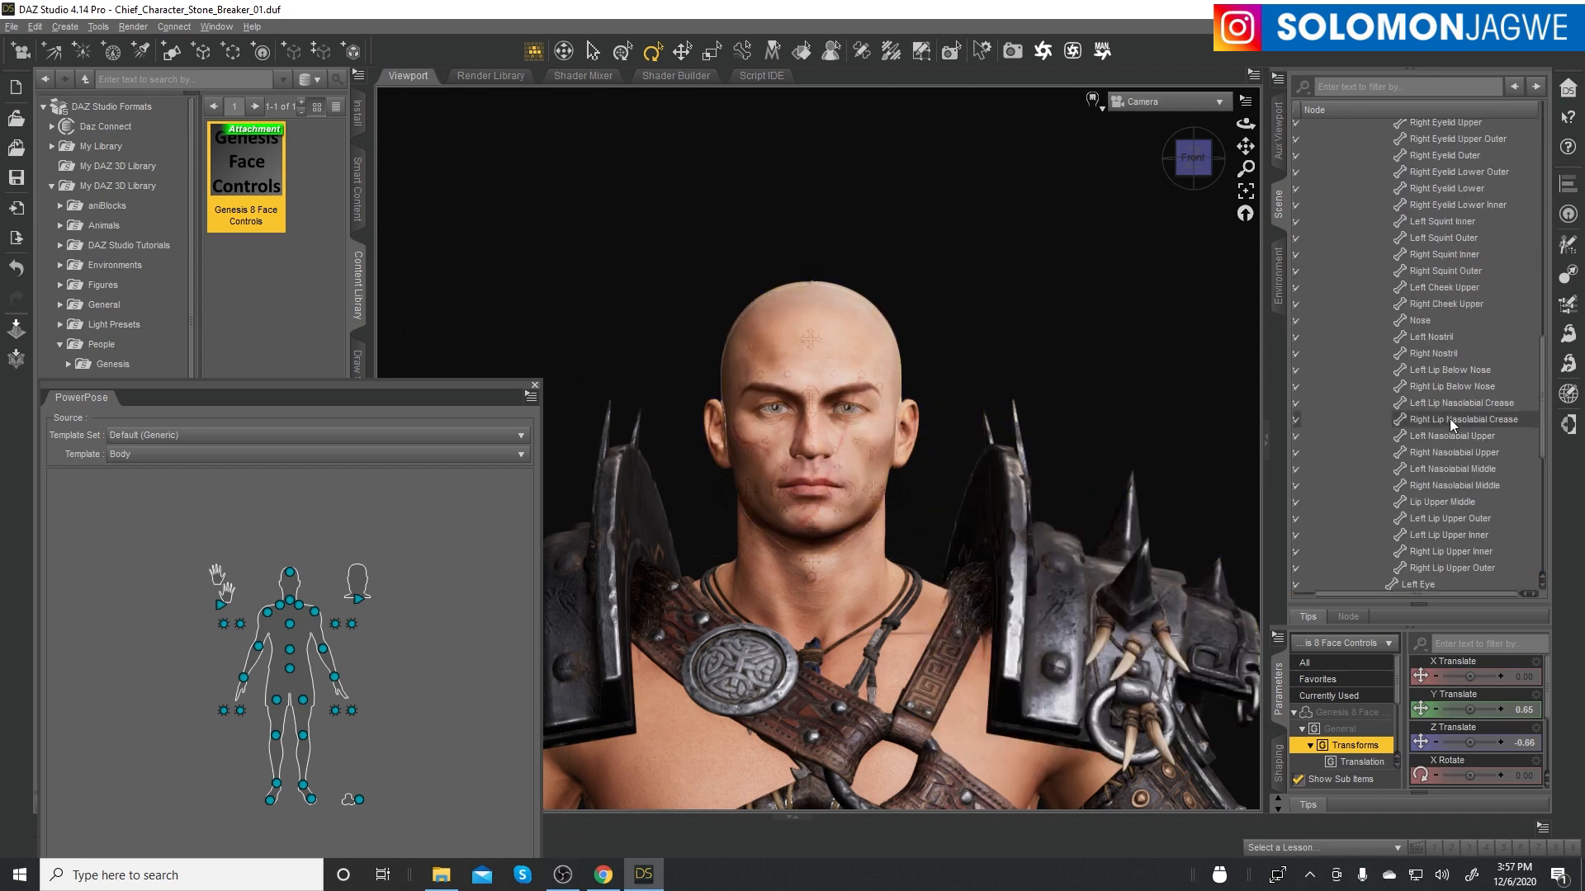
{"action": "scroll", "coordinate": [1448, 412], "scroll_direction": "up", "scroll_amount": 4}
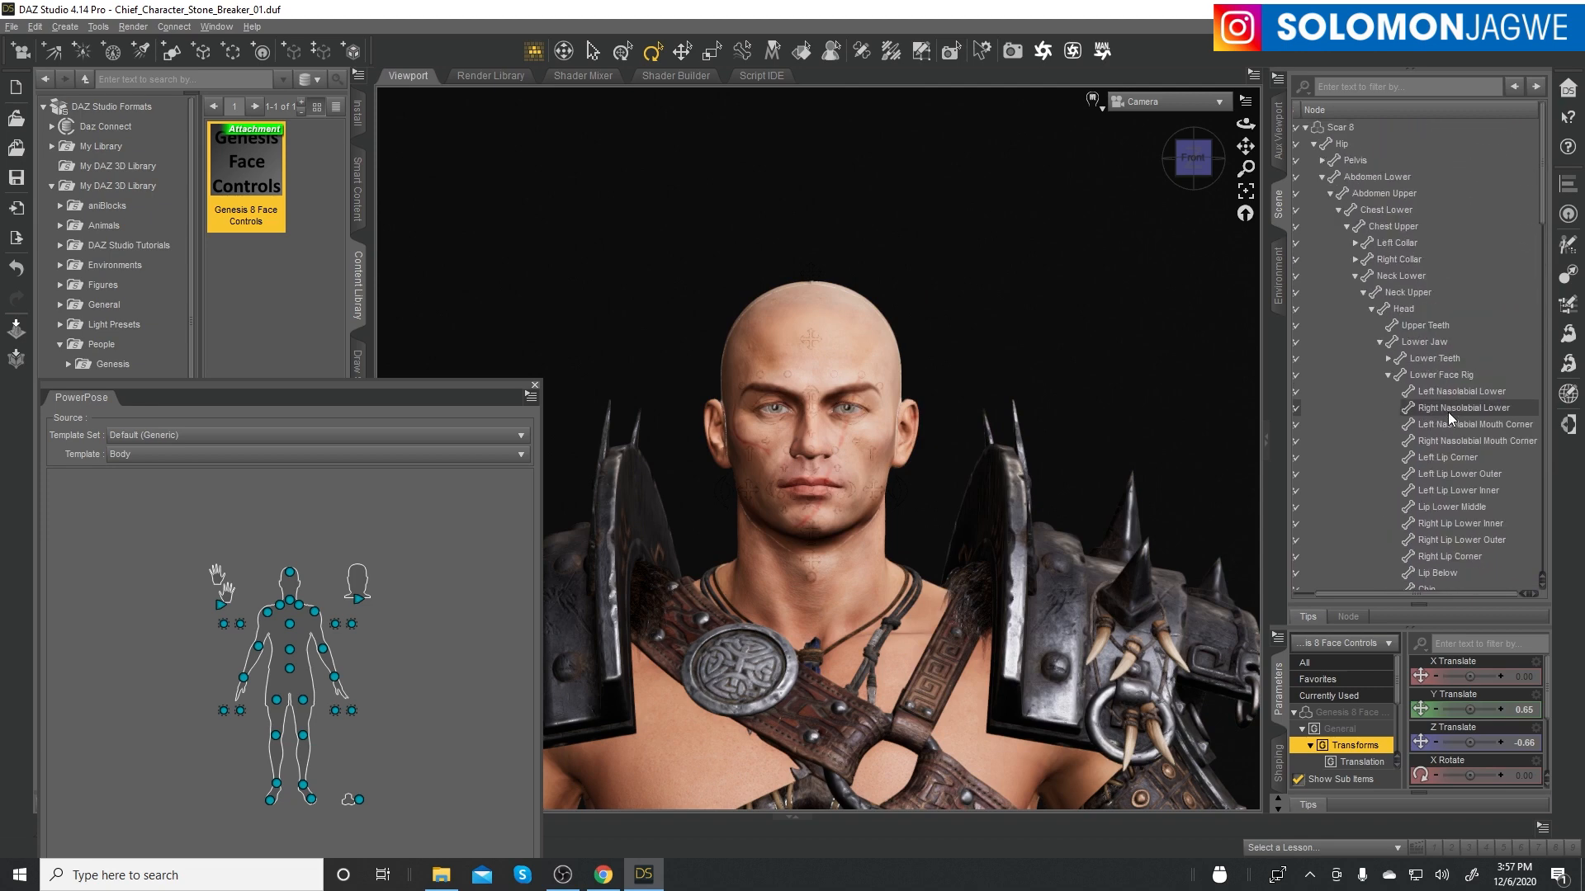
{"action": "left_click", "coordinate": [1404, 307]}
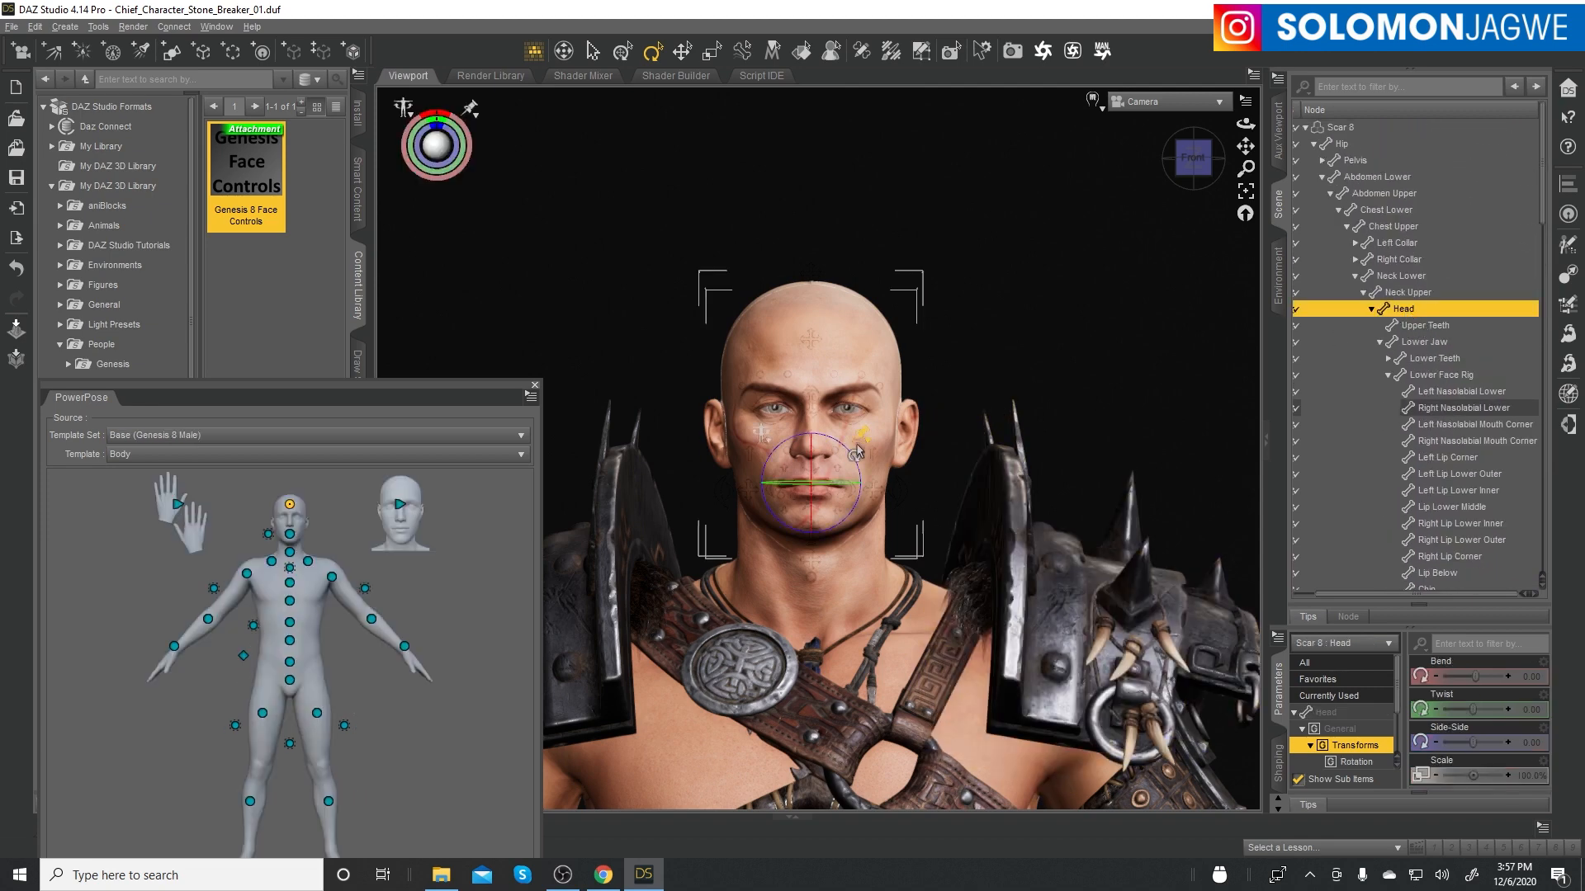
{"action": "scroll", "coordinate": [842, 462], "scroll_direction": "up", "scroll_amount": 6}
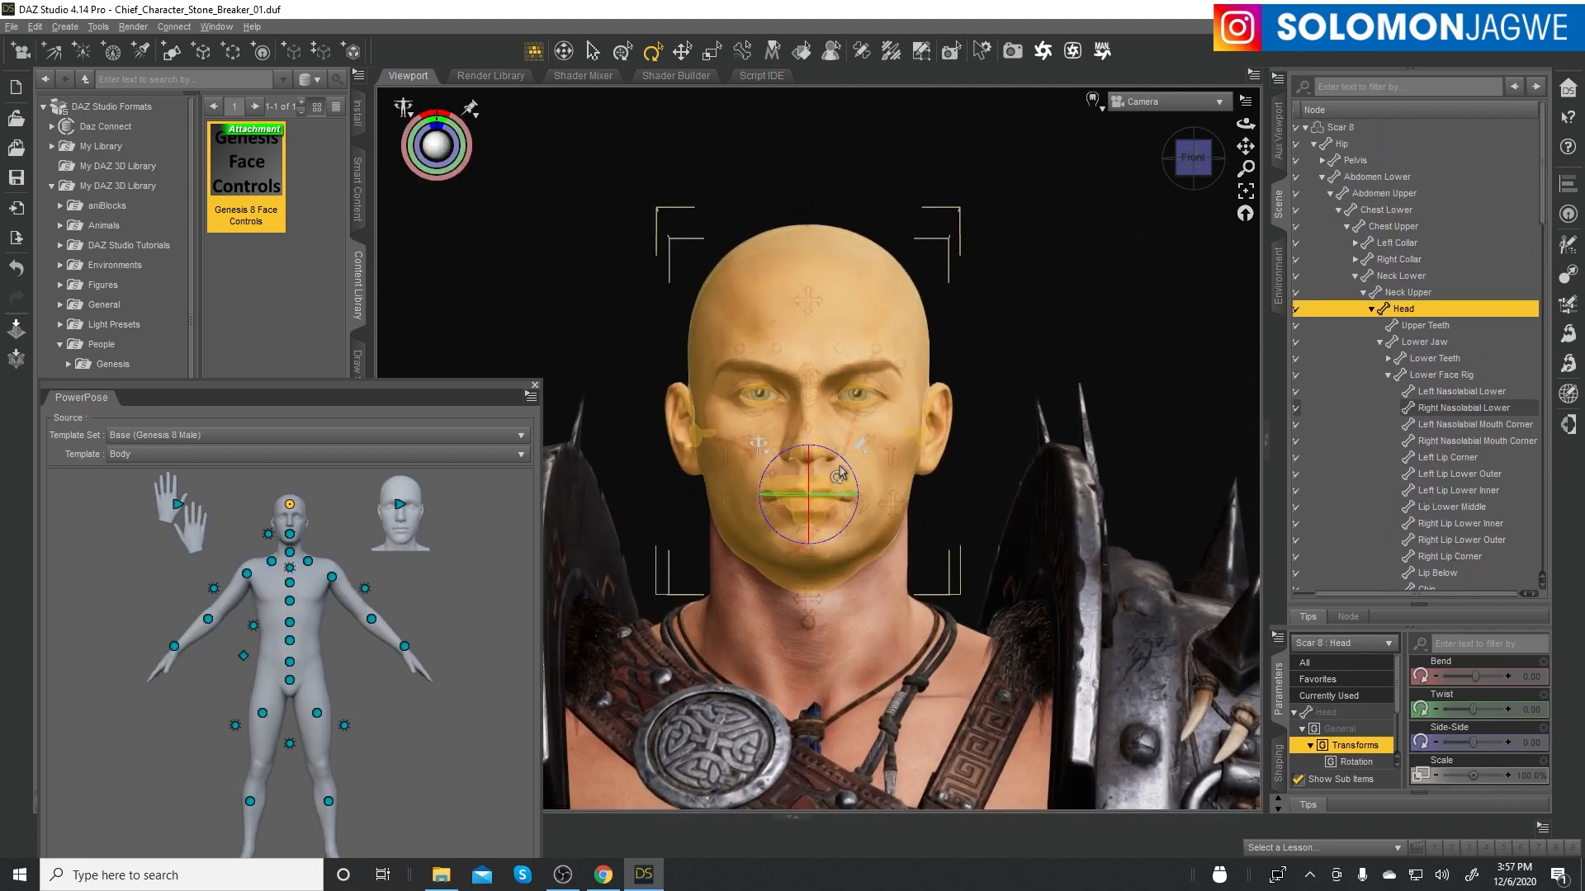
{"action": "scroll", "coordinate": [838, 474], "scroll_direction": "up", "scroll_amount": 3}
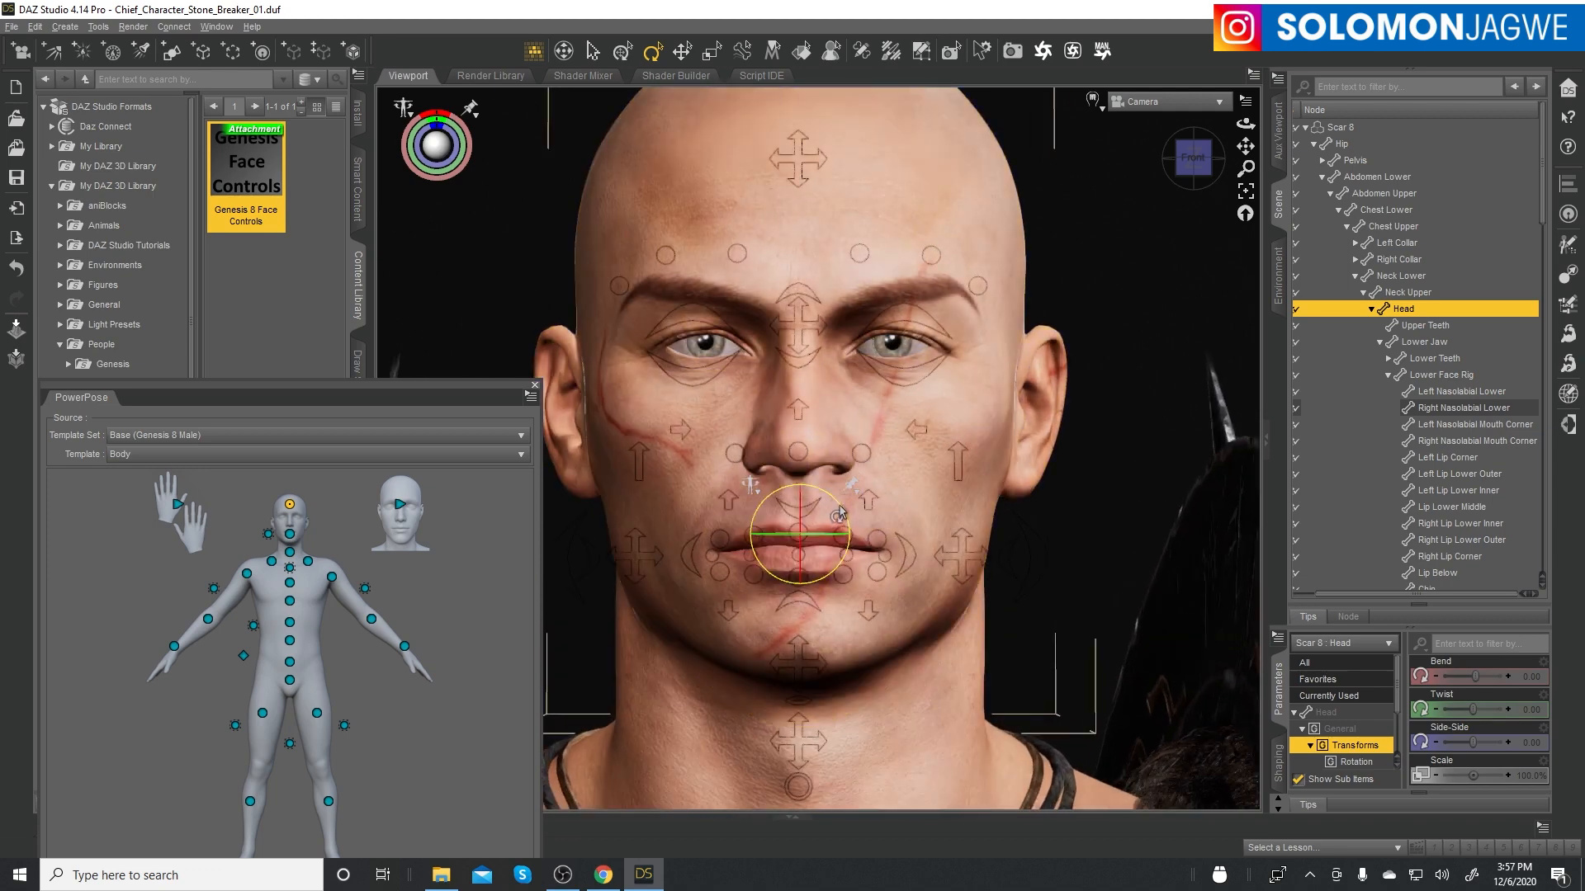
- Try a freehand rotation of the head, undo it, and show the Head template in PowerPose
{"action": "left_click_drag", "start_coordinate": [839, 514], "coordinate": [816, 415]}
{"action": "key", "text": "ctrl+z"}
{"action": "left_click", "coordinate": [399, 506]}
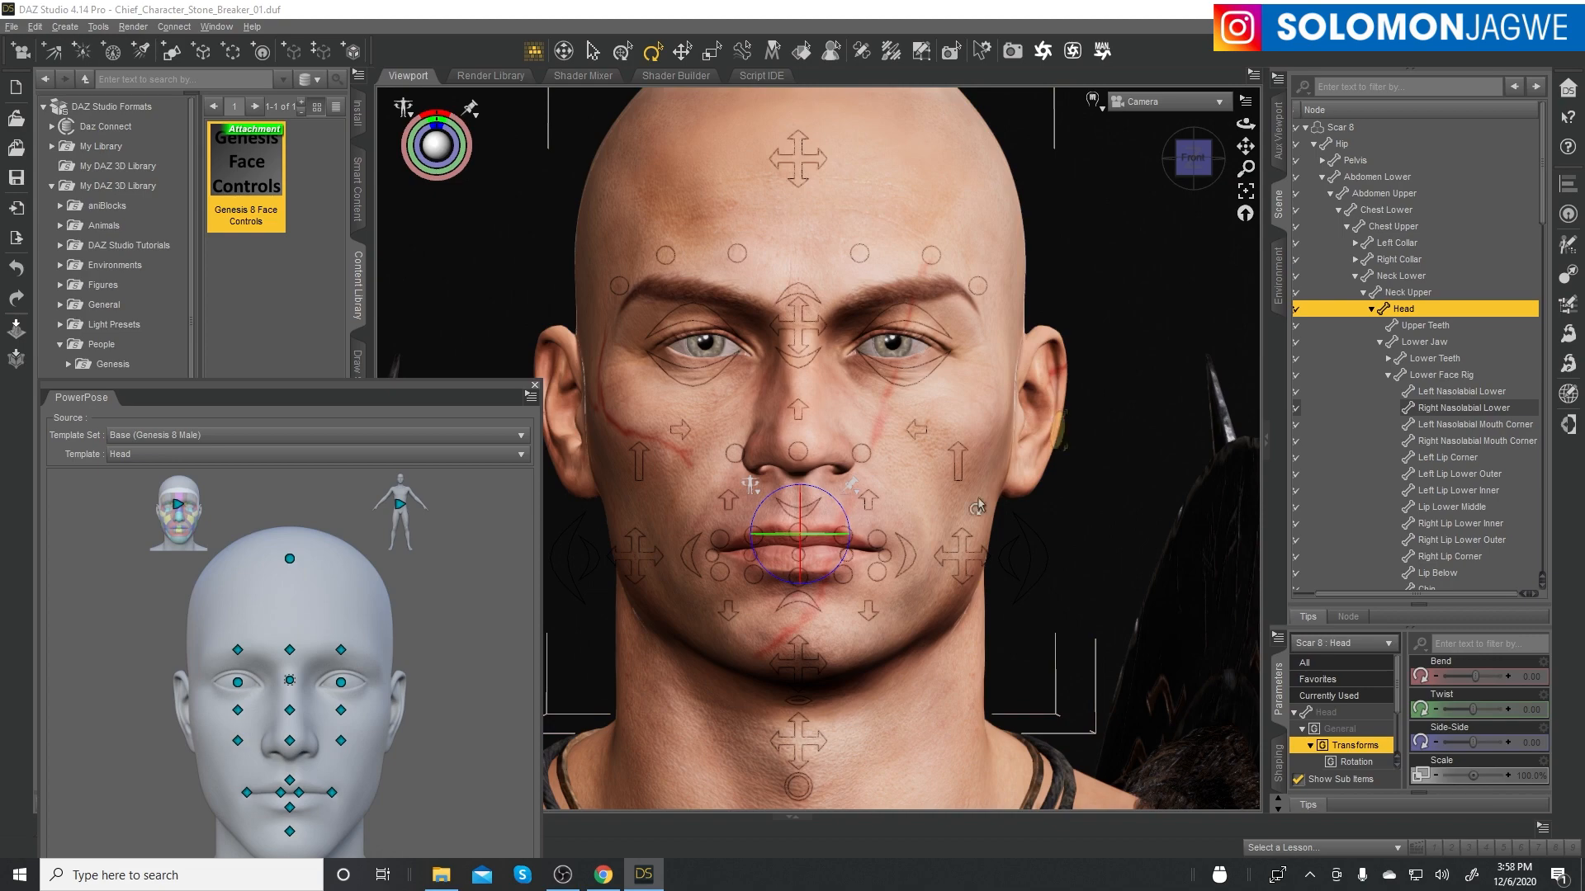
- Try moving the left lip-corner control inward and upward to about -1.20 in X and 0.45 in Y with the Universal tool, and undo the move
{"action": "left_click", "coordinate": [964, 563]}
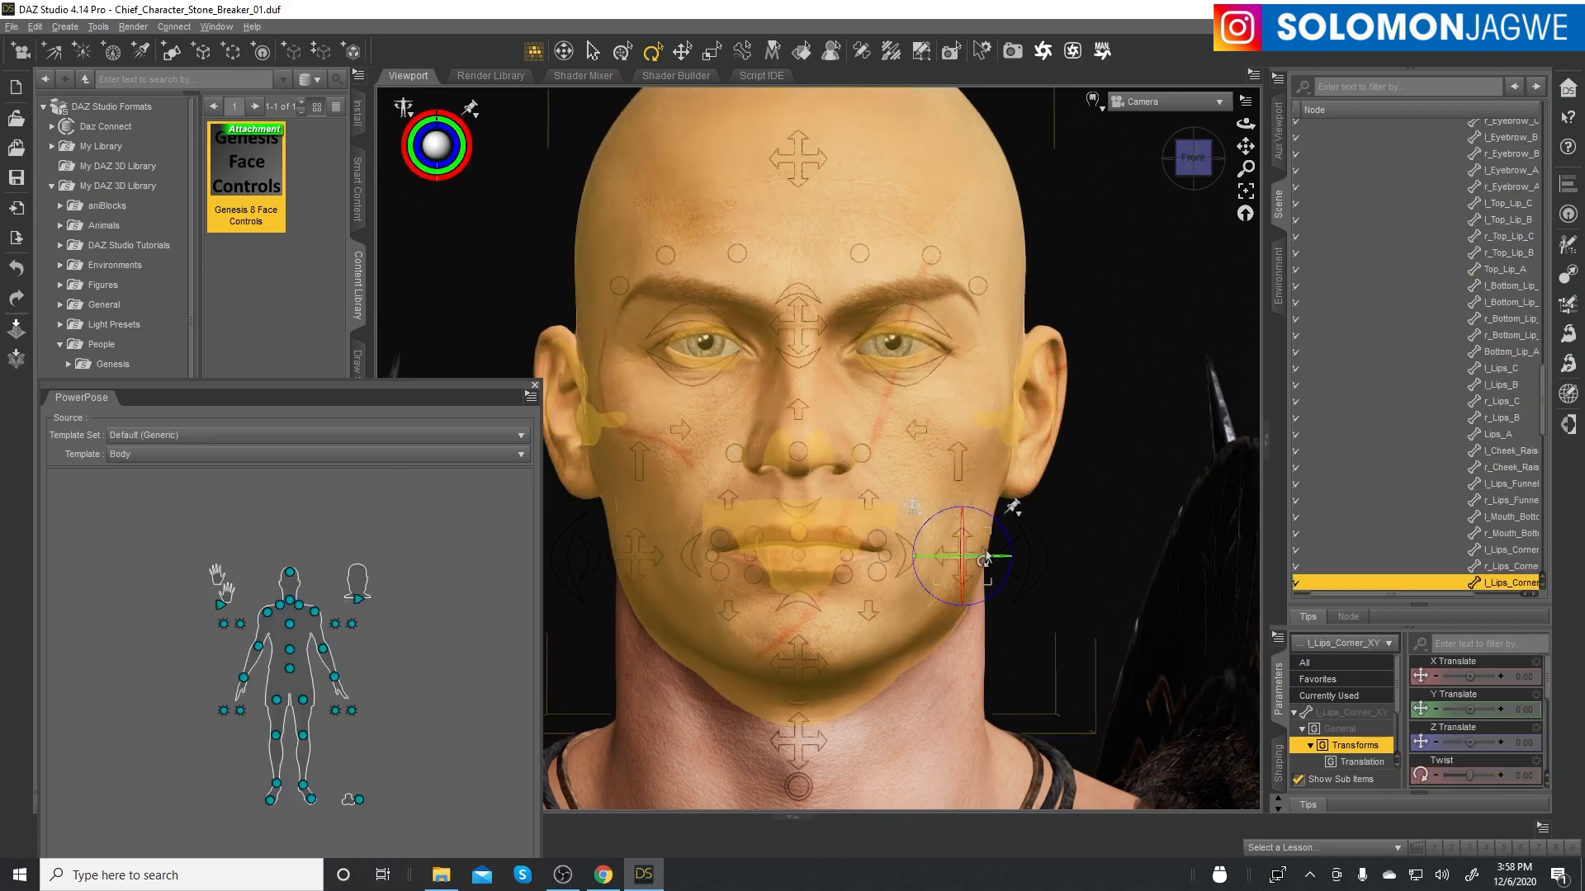
{"action": "scroll", "coordinate": [1015, 567], "scroll_direction": "up", "scroll_amount": 5}
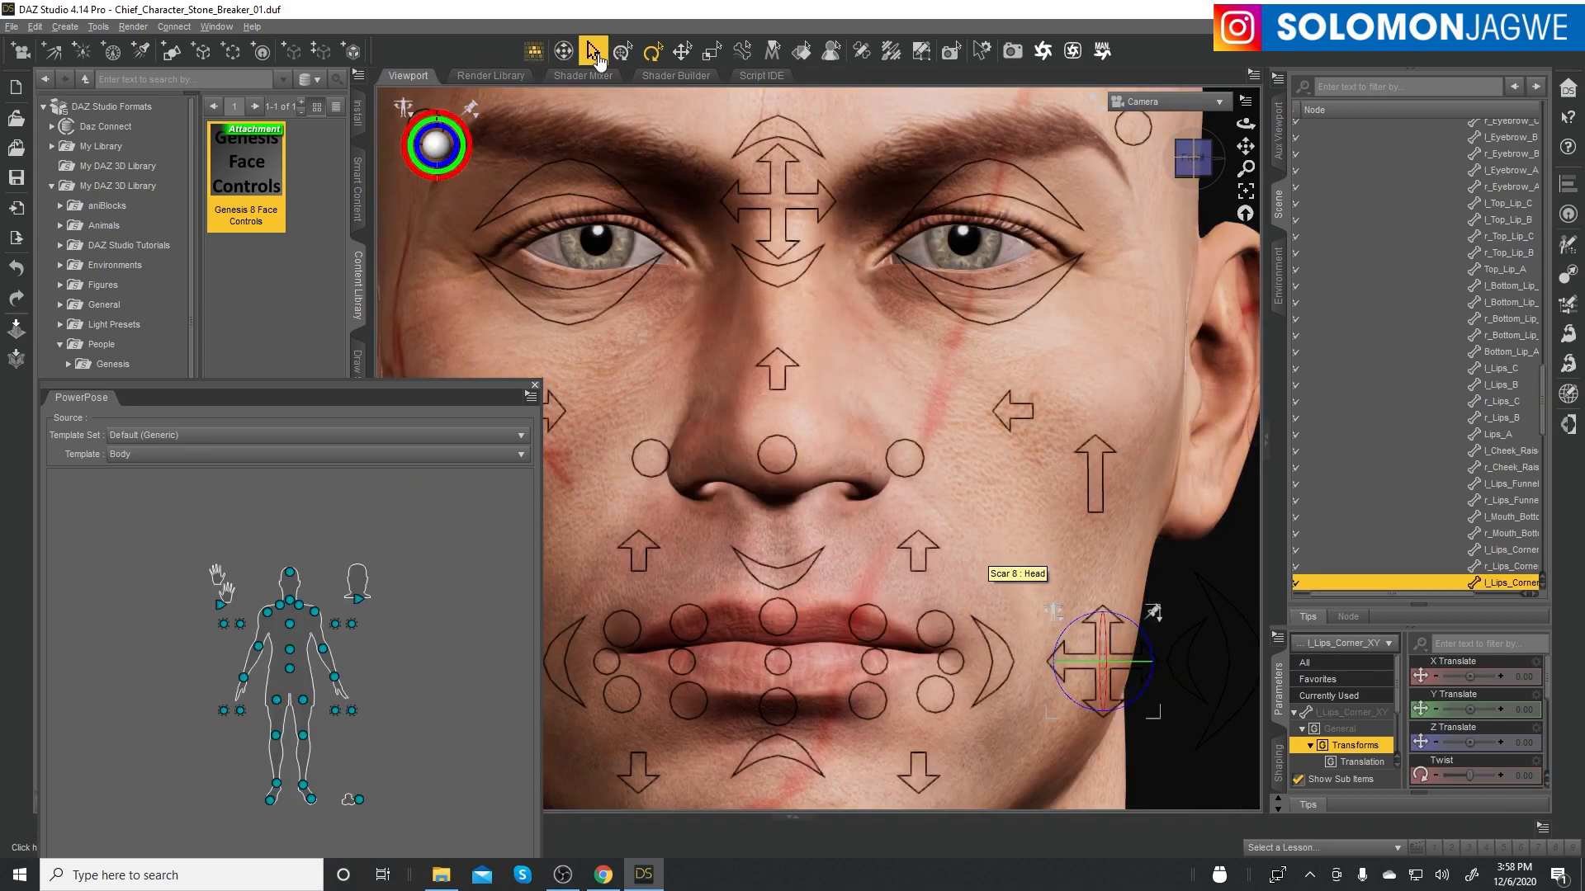
{"action": "left_click", "coordinate": [622, 51]}
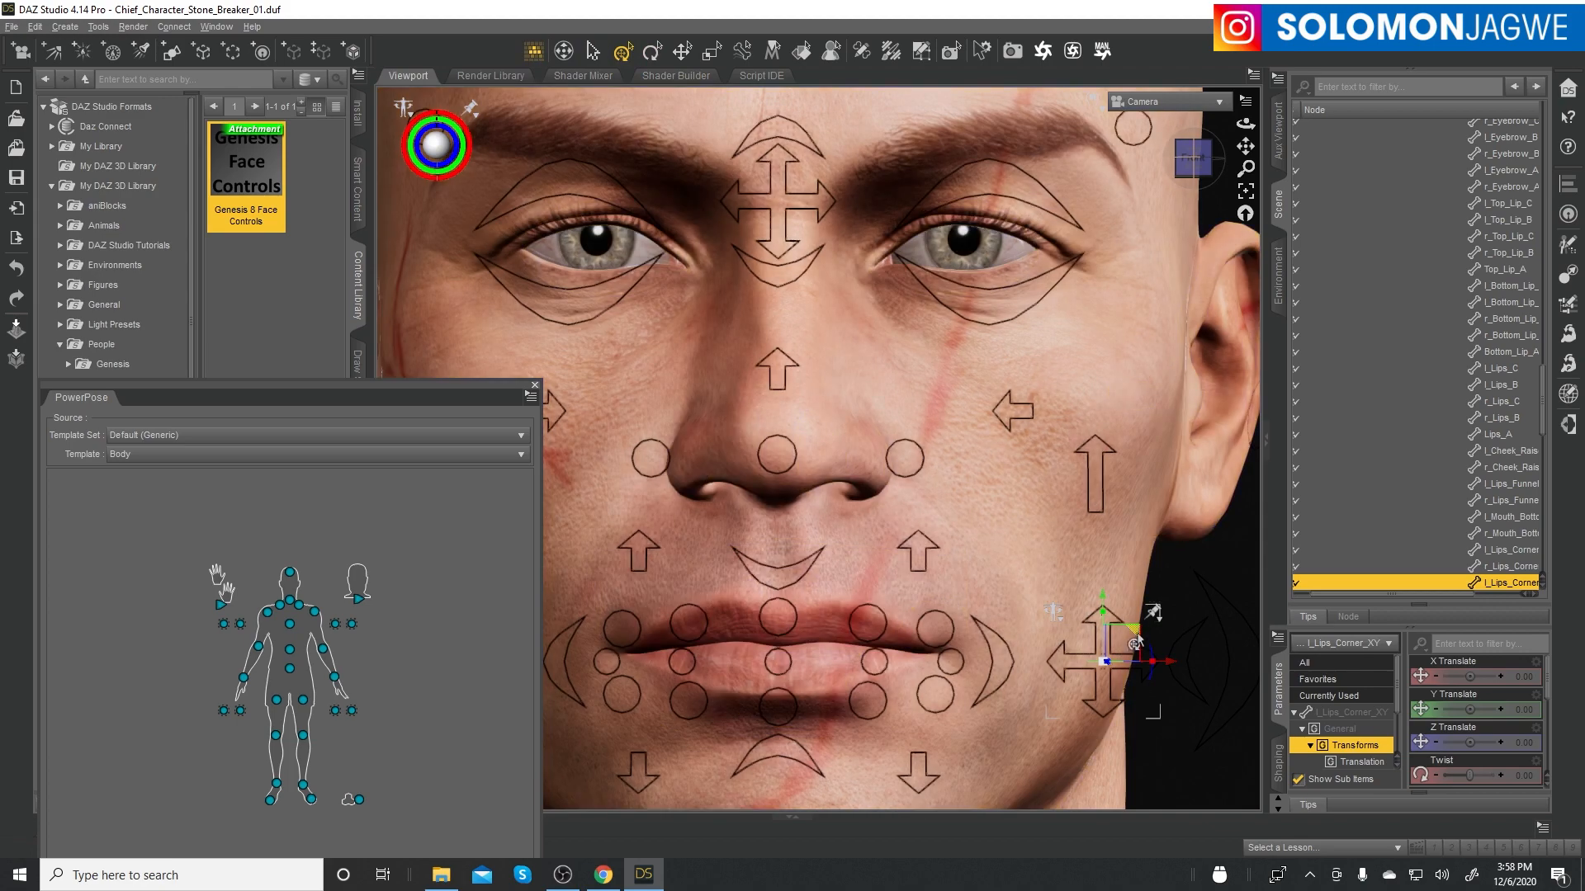
{"action": "left_click_drag", "start_coordinate": [1135, 638], "coordinate": [1065, 608]}
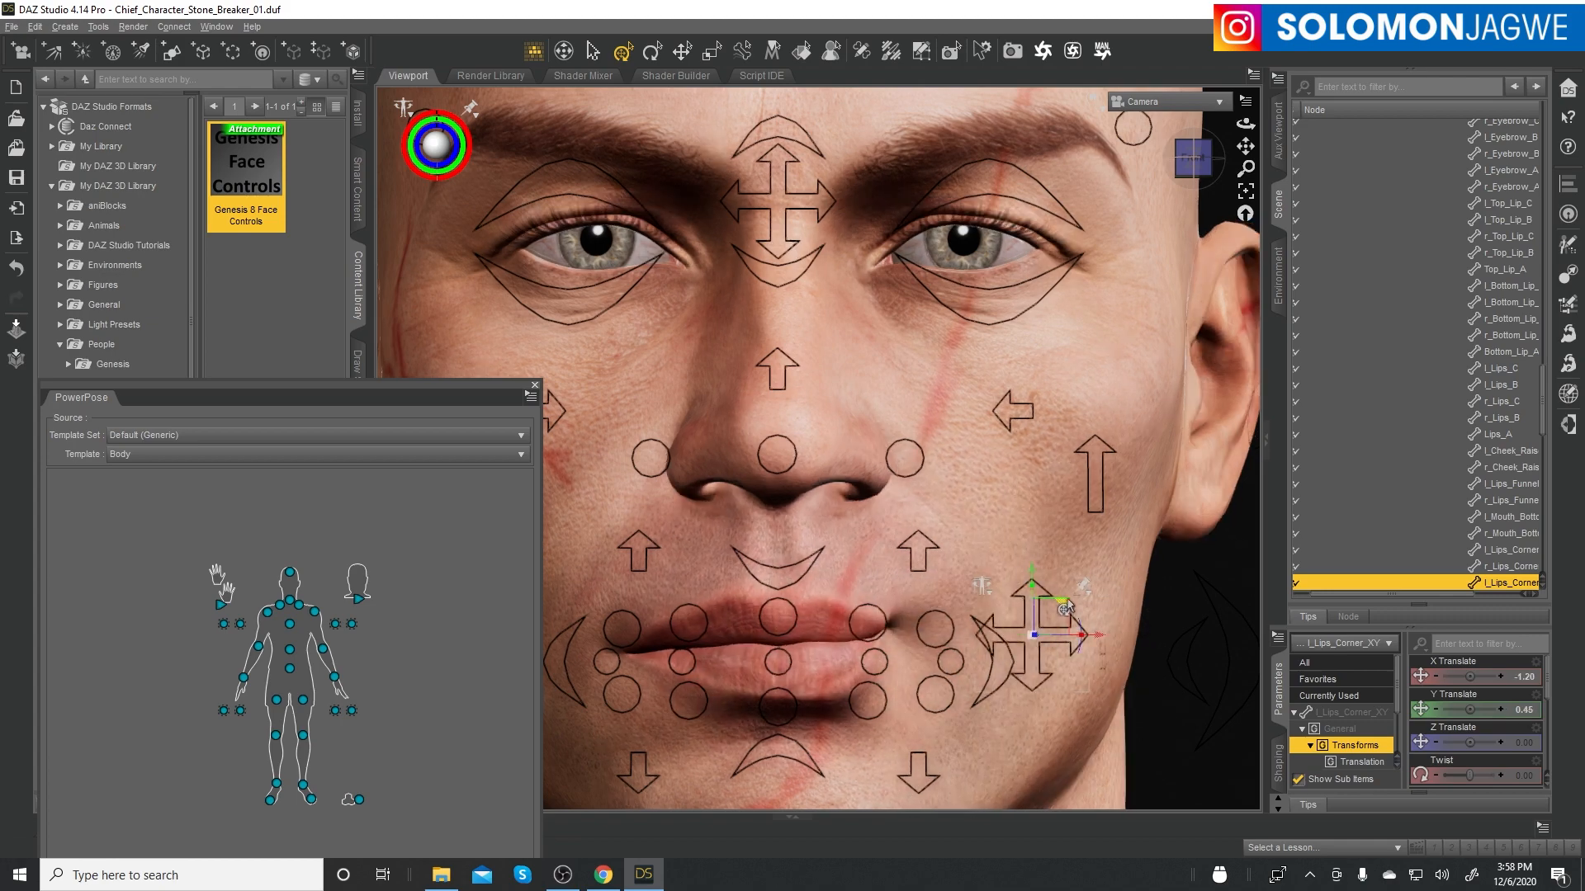
{"action": "key", "text": "ctrl+z"}
- Examine how the face controls sit around the face from the front and from above, undoing the accidental selection change
{"action": "mouse_move", "coordinate": [1246, 147]}
{"action": "left_mouse_down"}
{"action": "mouse_move", "coordinate": [1263, 142]}
{"action": "mouse_move", "coordinate": [1247, 155]}
{"action": "left_mouse_up"}
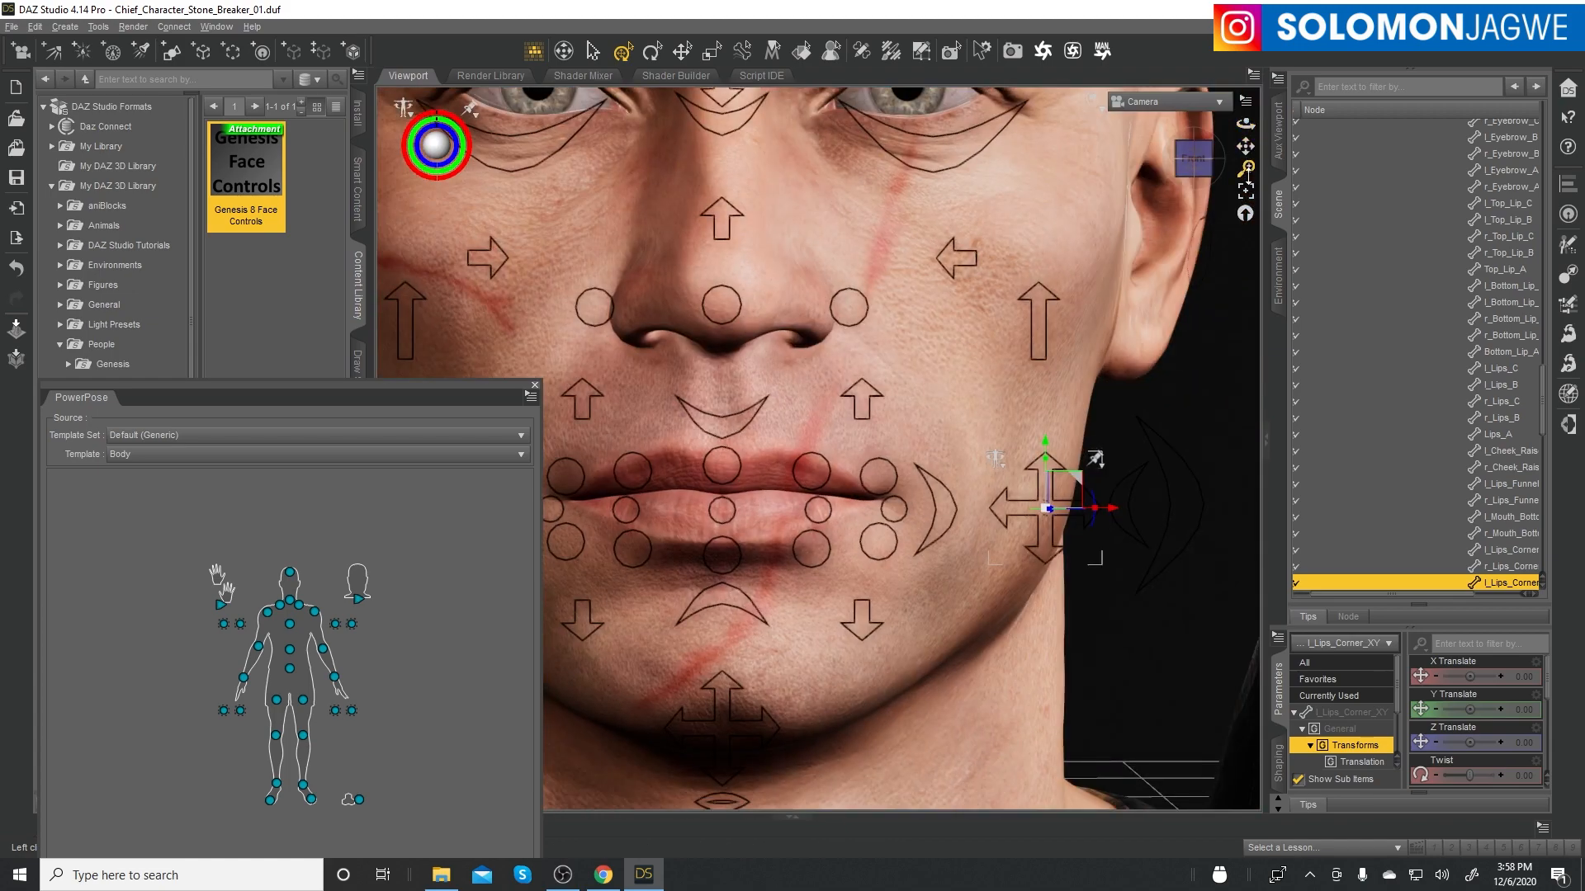
{"action": "left_click", "coordinate": [1247, 194]}
{"action": "scroll", "coordinate": [1001, 399], "scroll_direction": "up", "scroll_amount": 3}
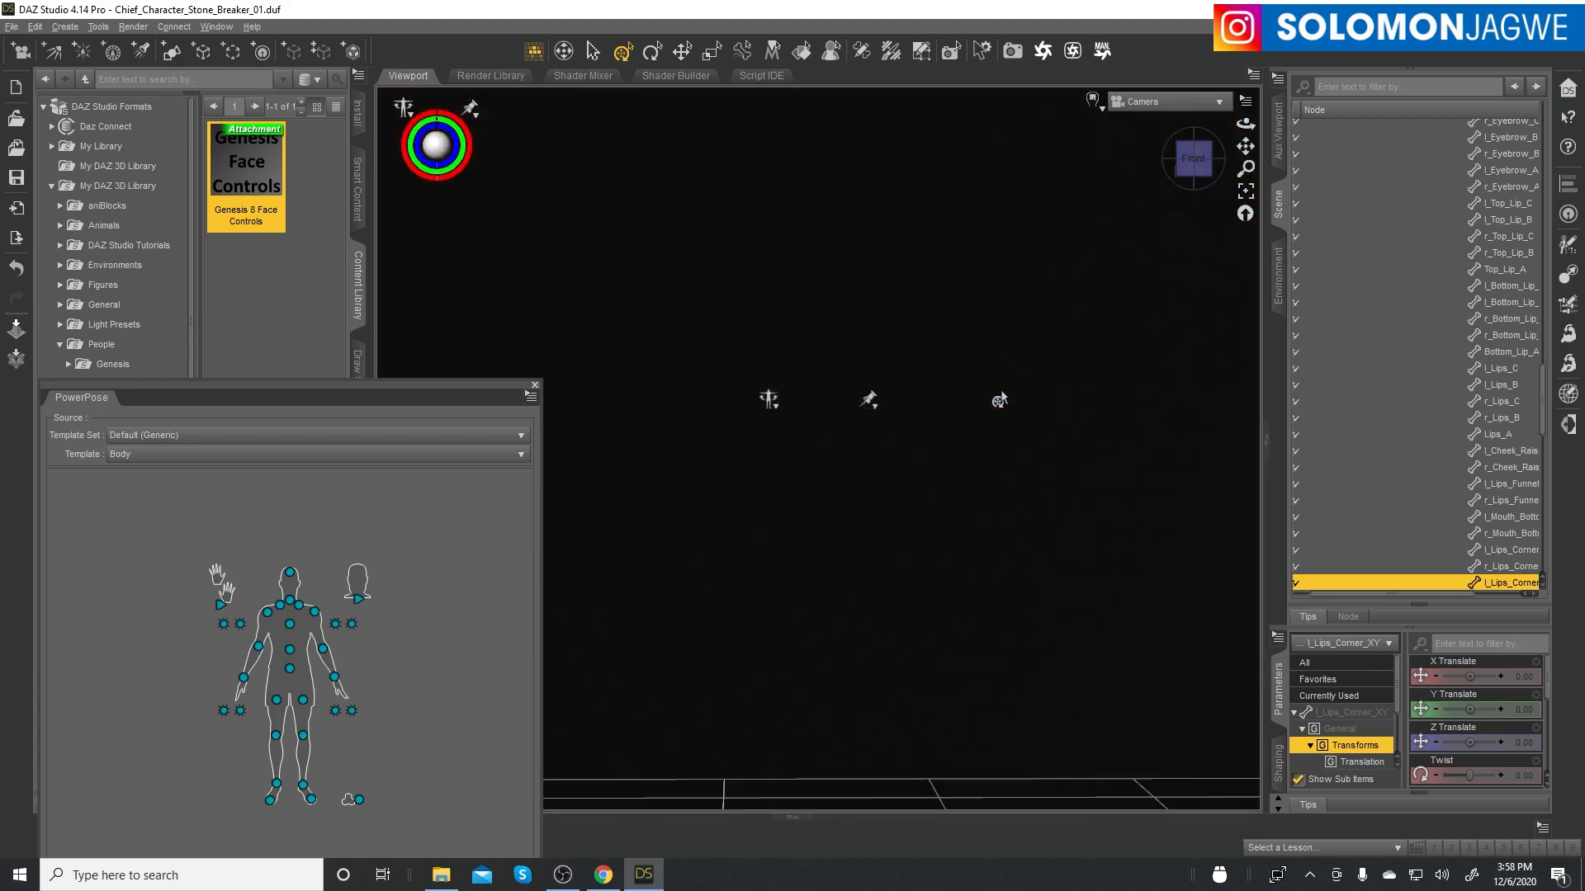
{"action": "scroll", "coordinate": [1001, 399], "scroll_direction": "down", "scroll_amount": 5}
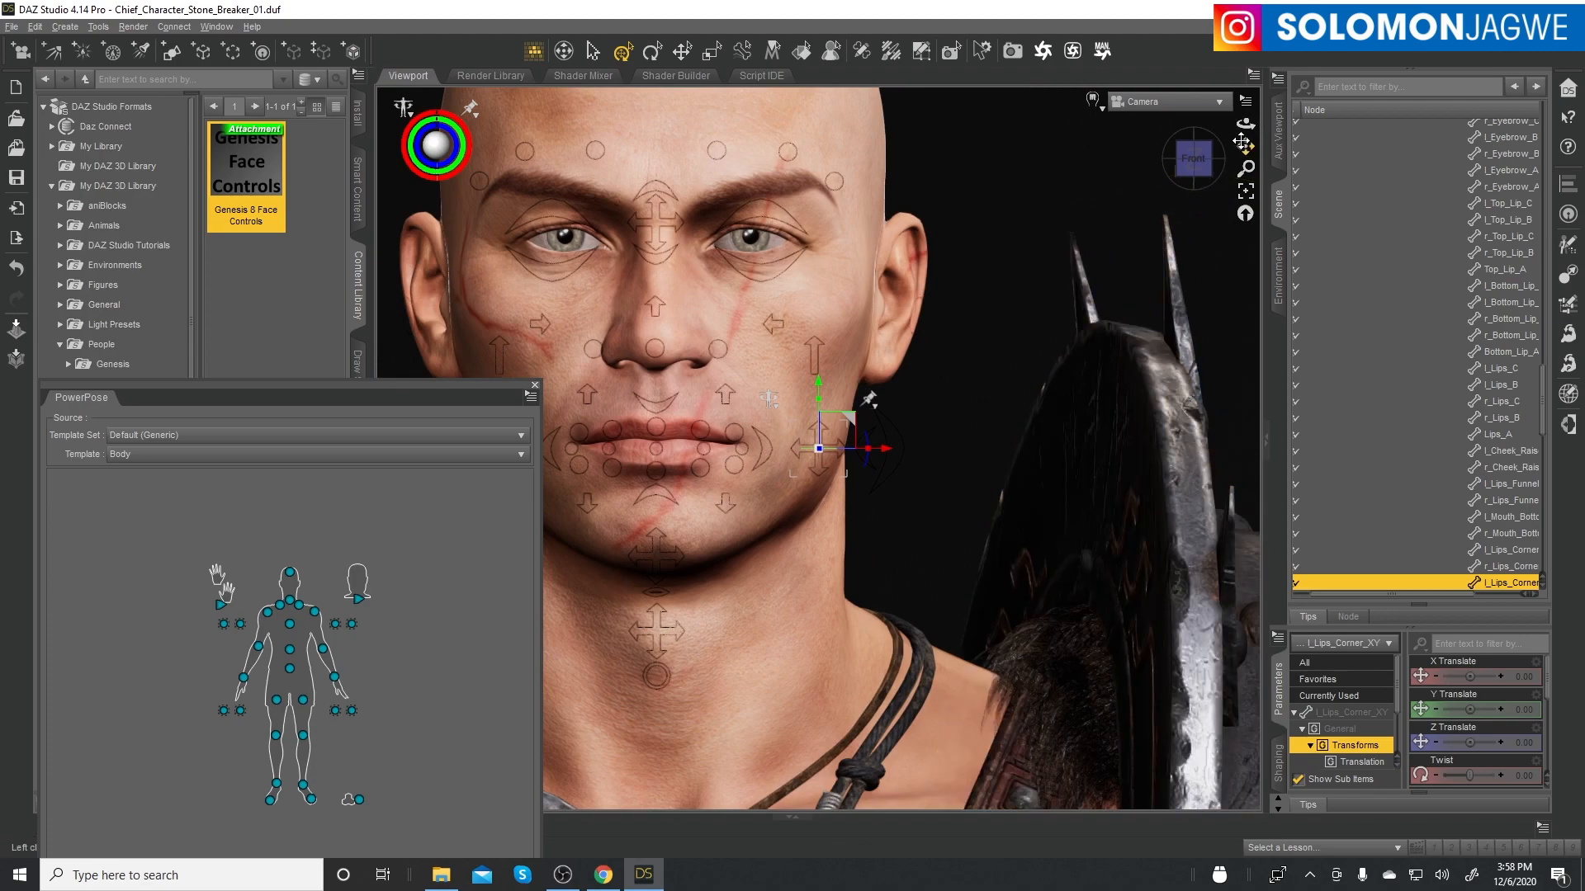
{"action": "mouse_move", "coordinate": [1246, 124]}
{"action": "left_mouse_down"}
{"action": "mouse_move", "coordinate": [1160, 132]}
{"action": "mouse_move", "coordinate": [1250, 122]}
{"action": "mouse_move", "coordinate": [1238, 145]}
{"action": "mouse_move", "coordinate": [1210, 125]}
{"action": "mouse_move", "coordinate": [1222, 120]}
{"action": "left_mouse_up"}
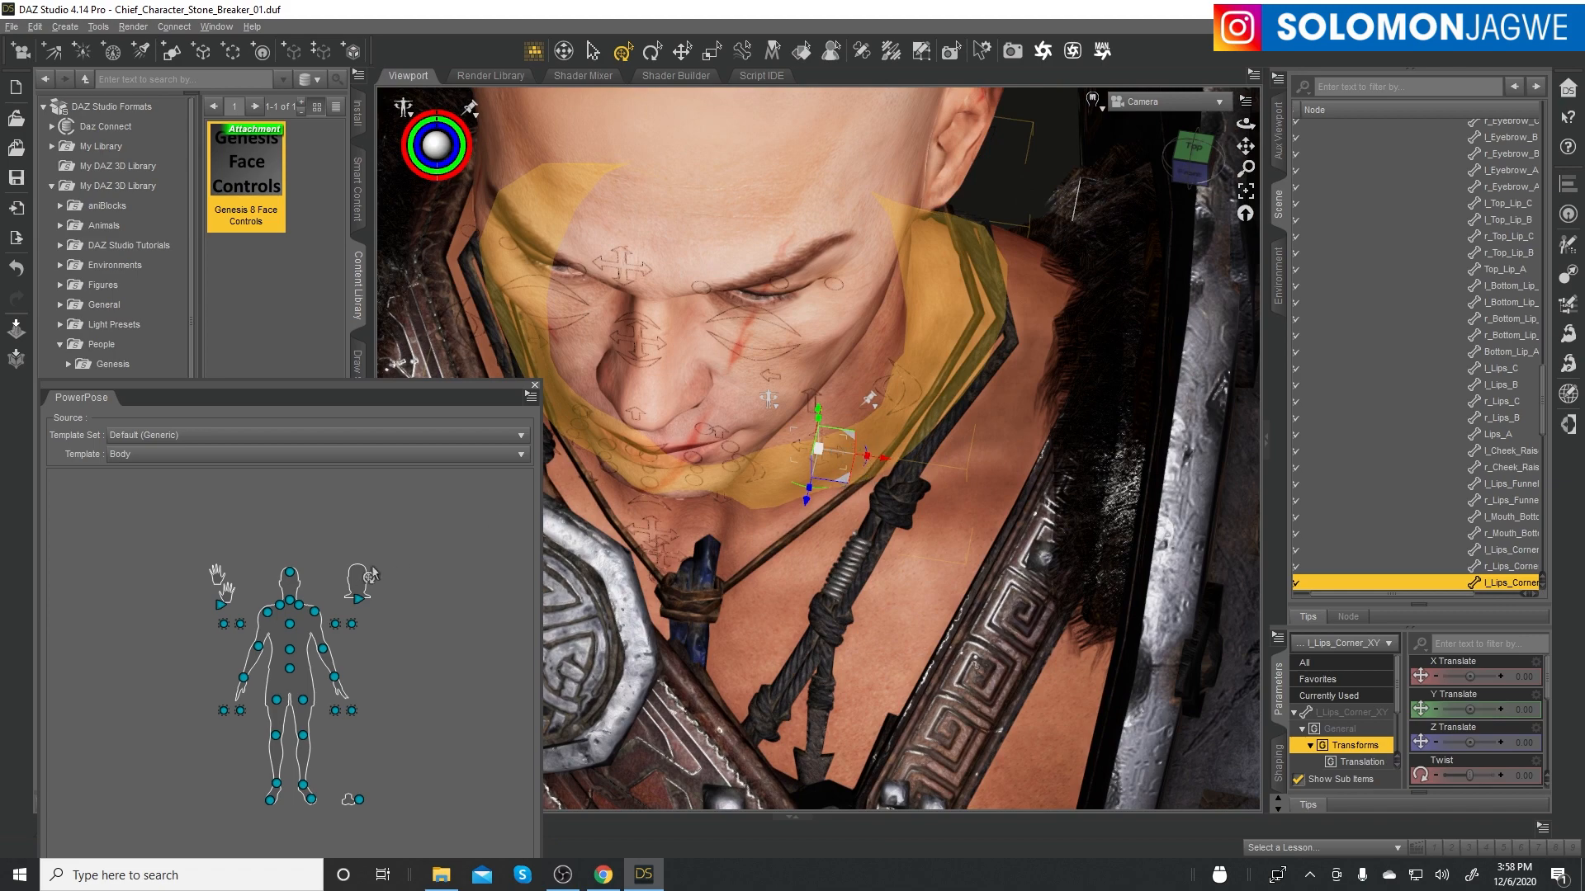
{"action": "middle_click_drag", "start_coordinate": [521, 545], "coordinate": [533, 550]}
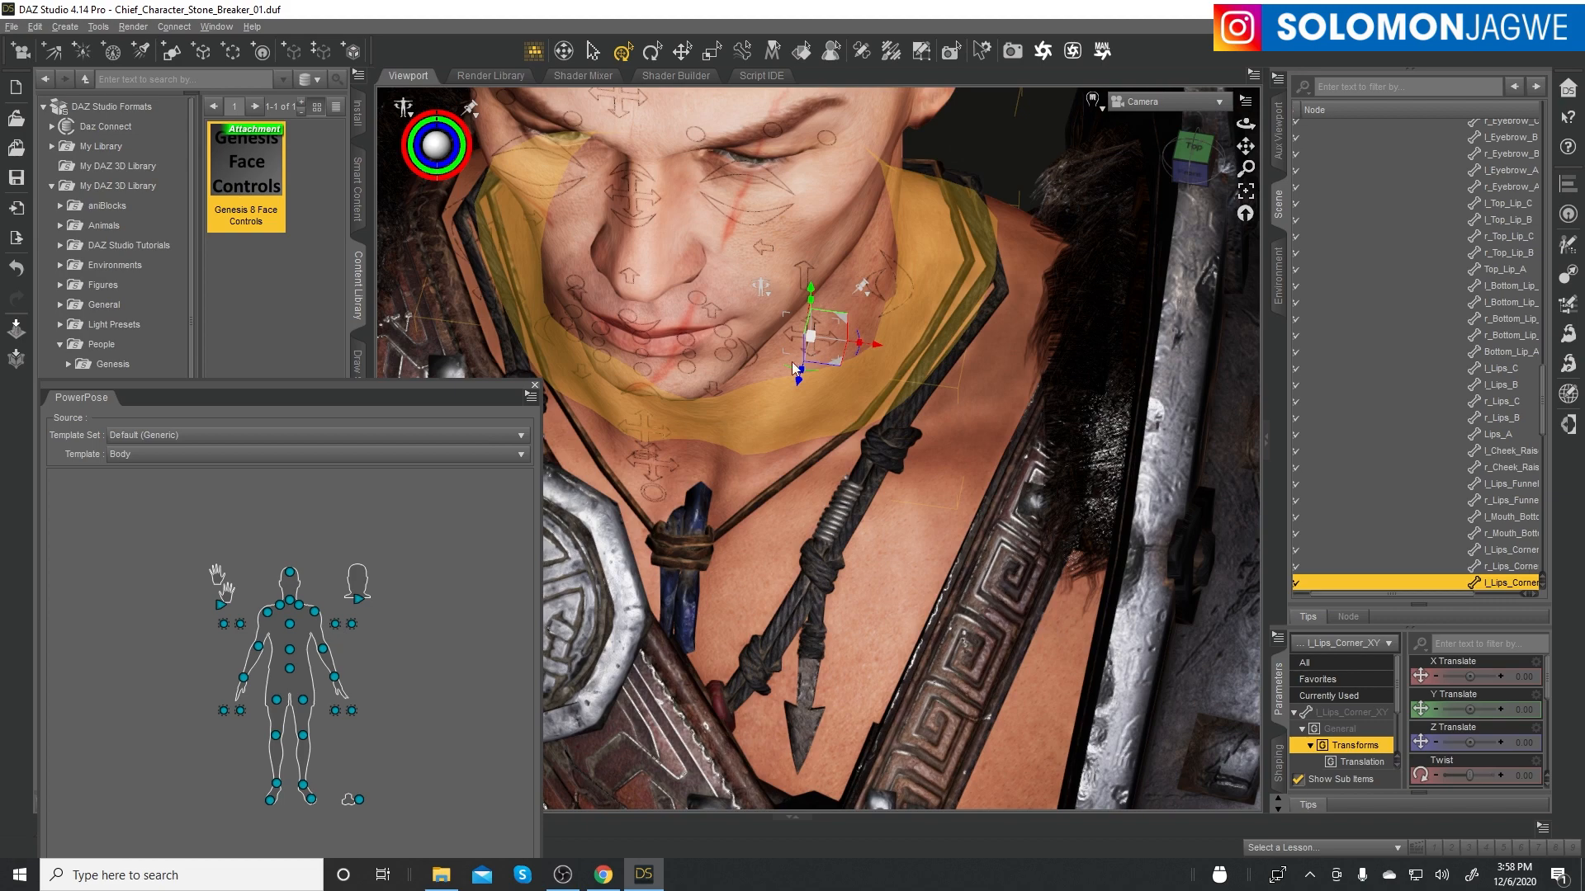
{"action": "left_click", "coordinate": [680, 452]}
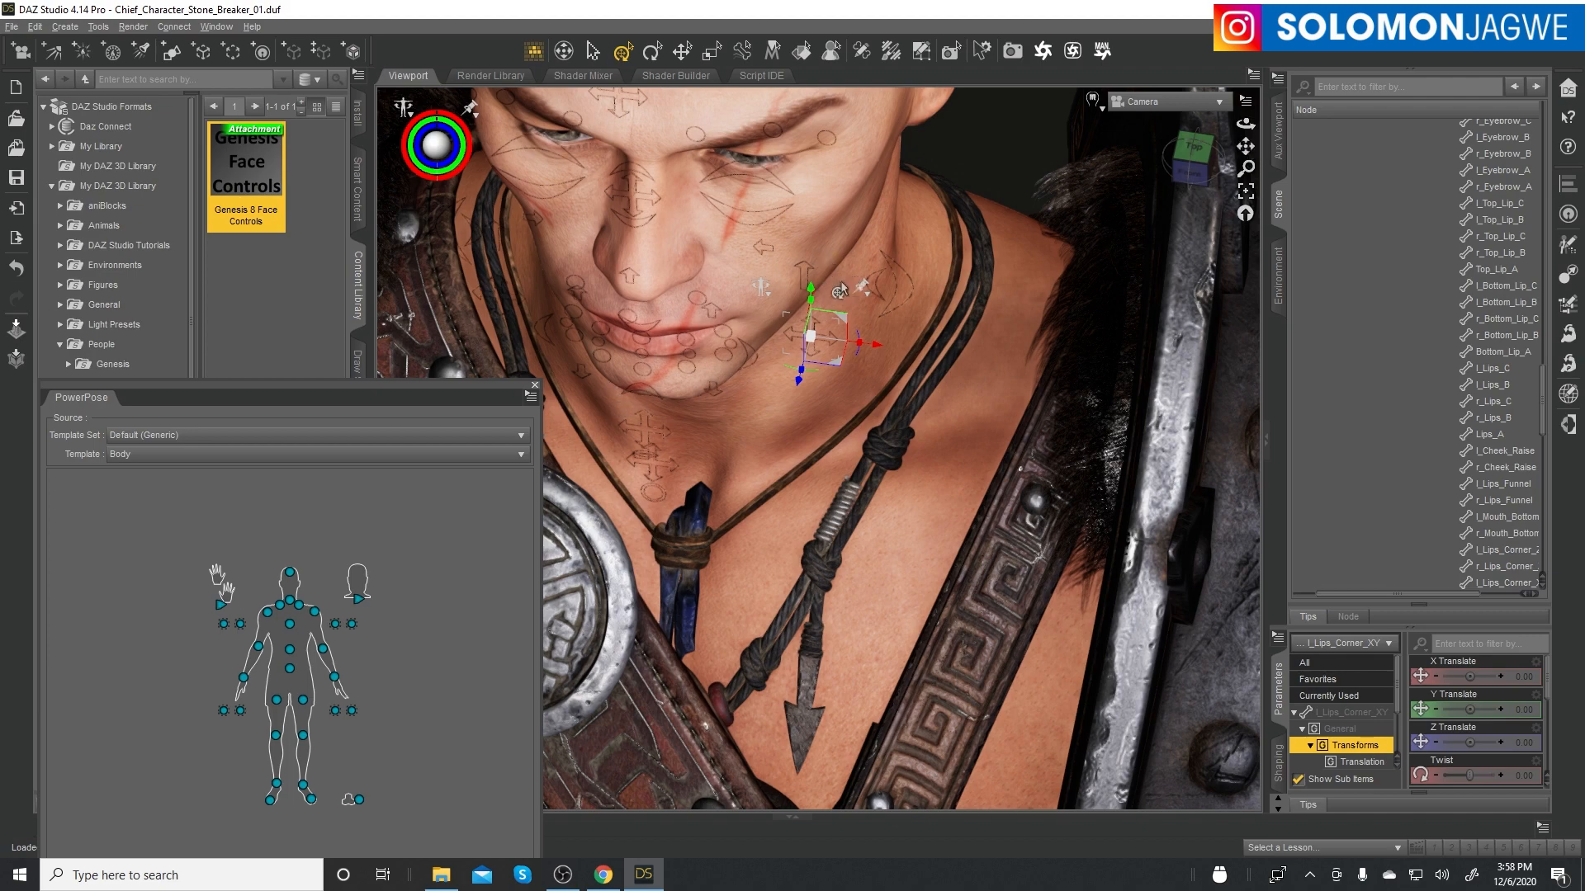
{"action": "key", "text": "ctrl+z"}
{"action": "key", "text": "ctrl+z"}
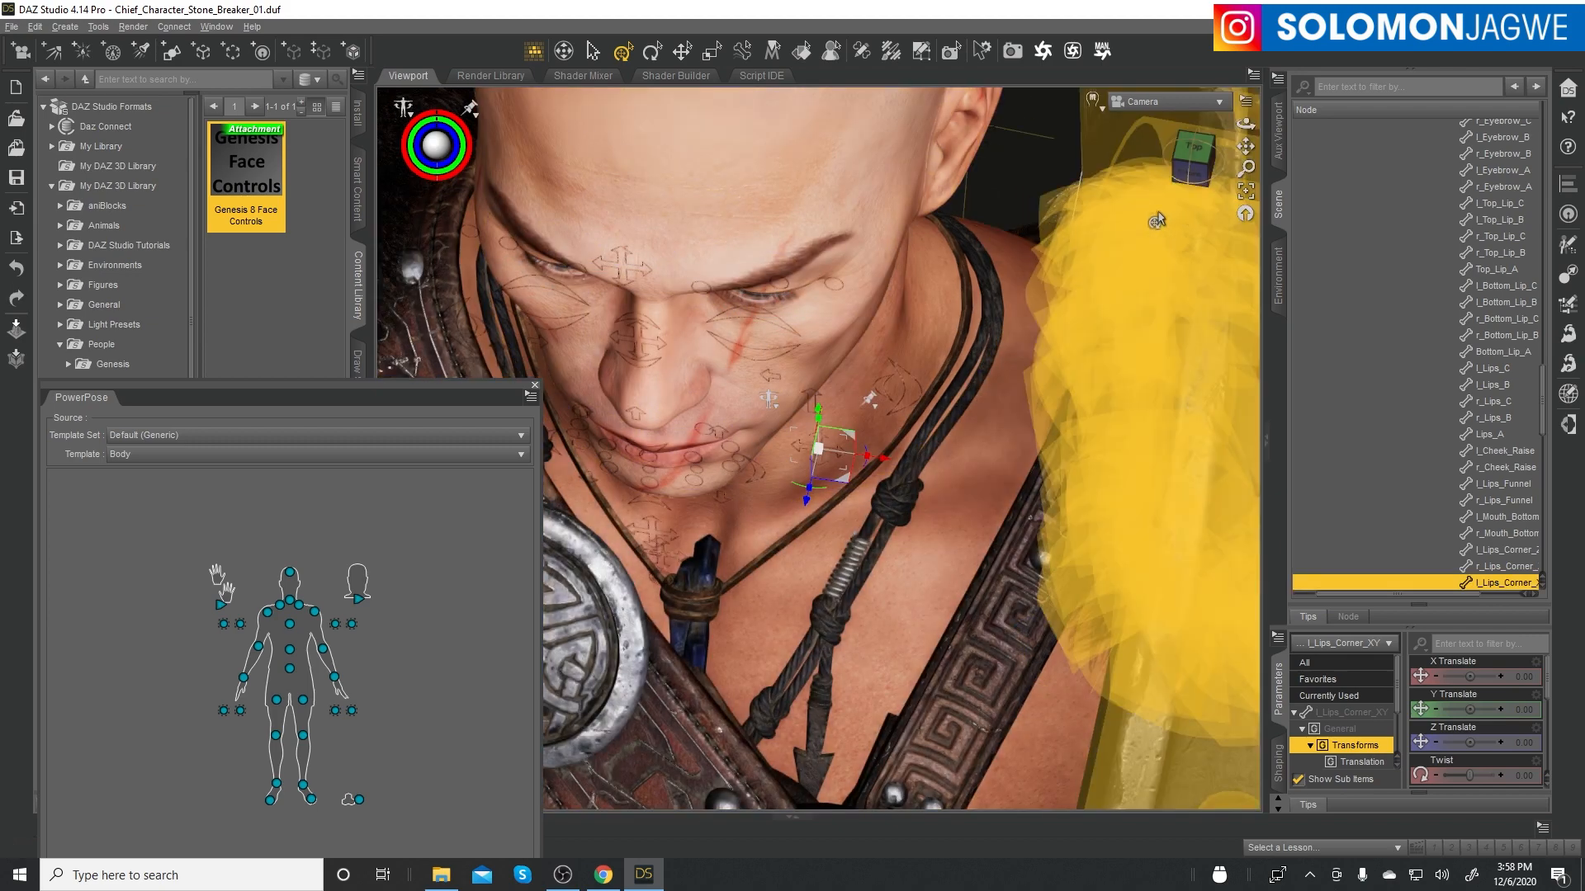
{"action": "left_click_drag", "start_coordinate": [1246, 124], "coordinate": [1243, 55]}
- Collapse the Scar 8 hierarchy in the scene and clear the selection
{"action": "left_click_drag", "start_coordinate": [1538, 459], "coordinate": [1552, 167]}
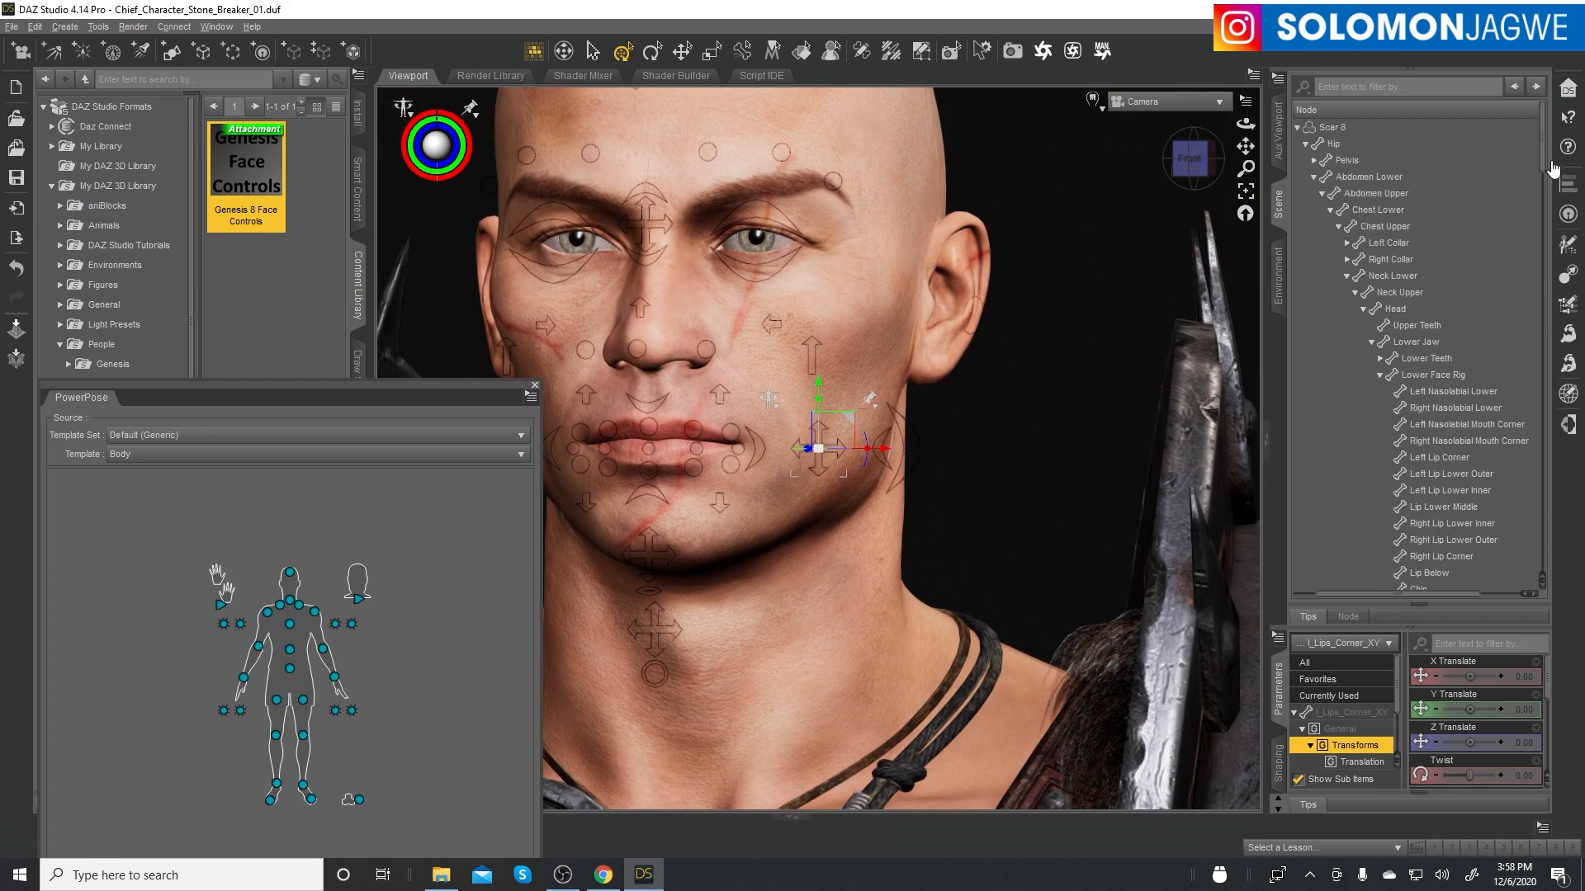
{"action": "left_click", "coordinate": [1297, 127]}
{"action": "left_click", "coordinate": [1428, 297]}
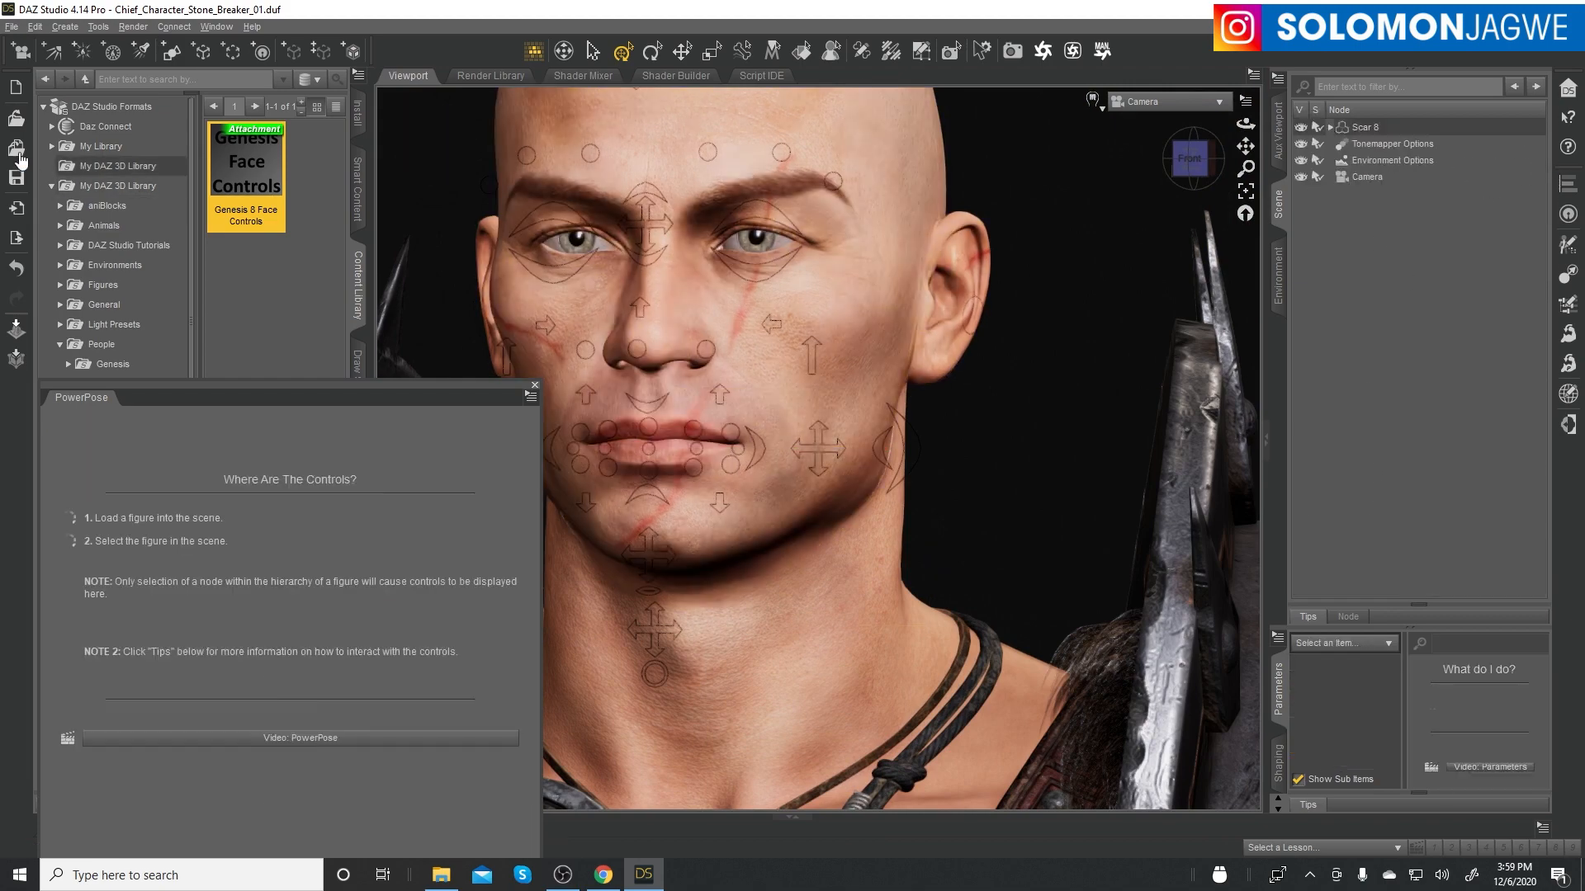
- Import the facial mocap file FC_2020-12-6_14-57-24_Stonebreaker1 from the StoneBreaker folder inside Facial_Mocap
{"action": "left_click", "coordinate": [11, 26]}
{"action": "left_click", "coordinate": [74, 204]}
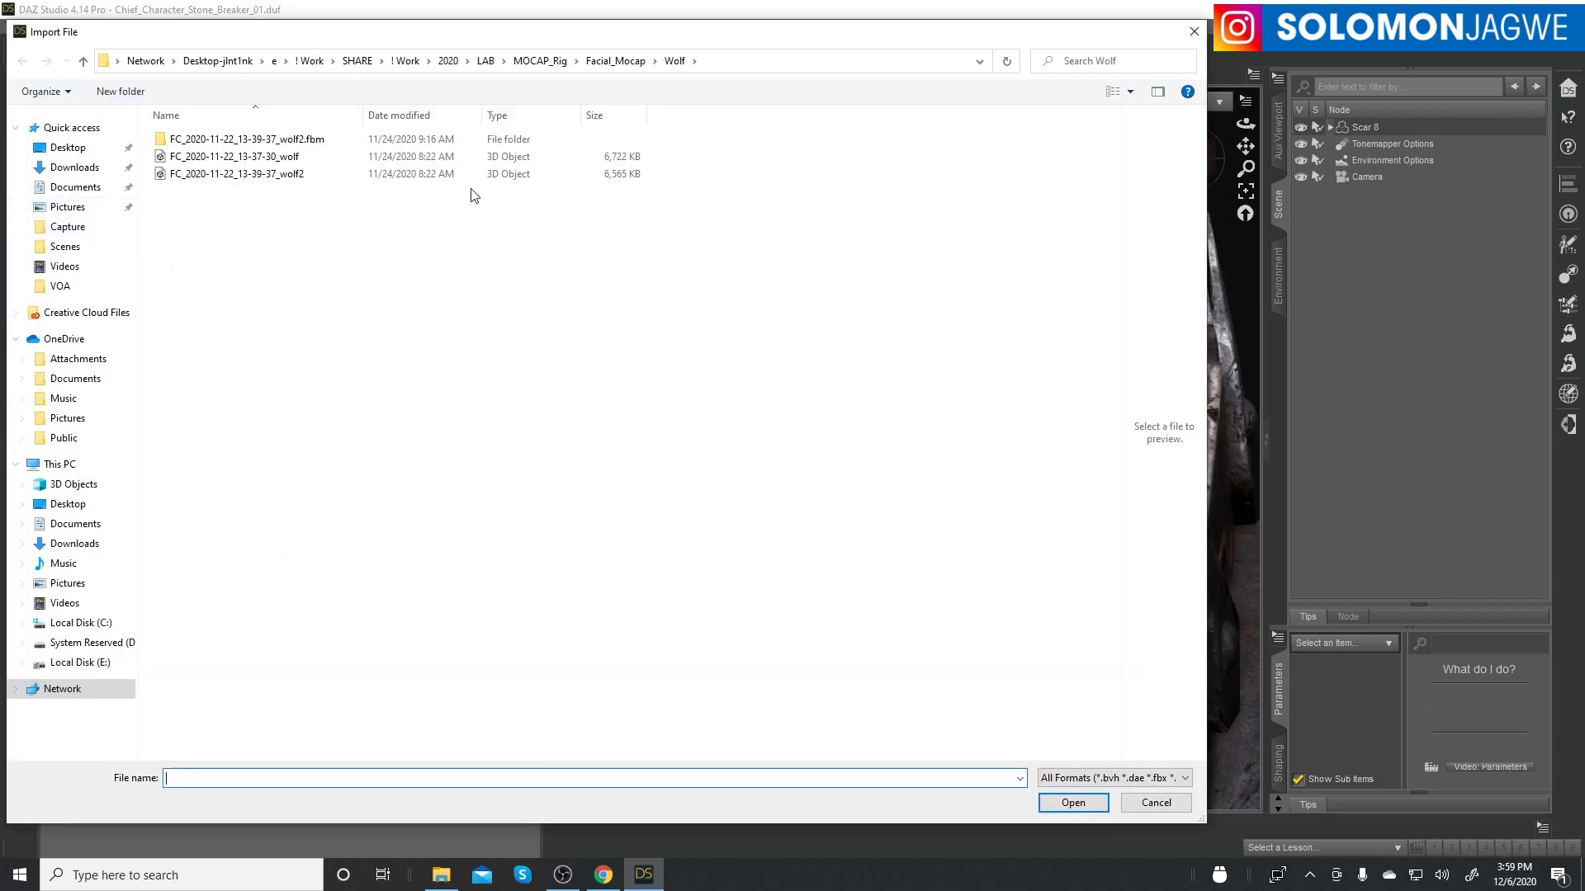
{"action": "left_click", "coordinate": [607, 62]}
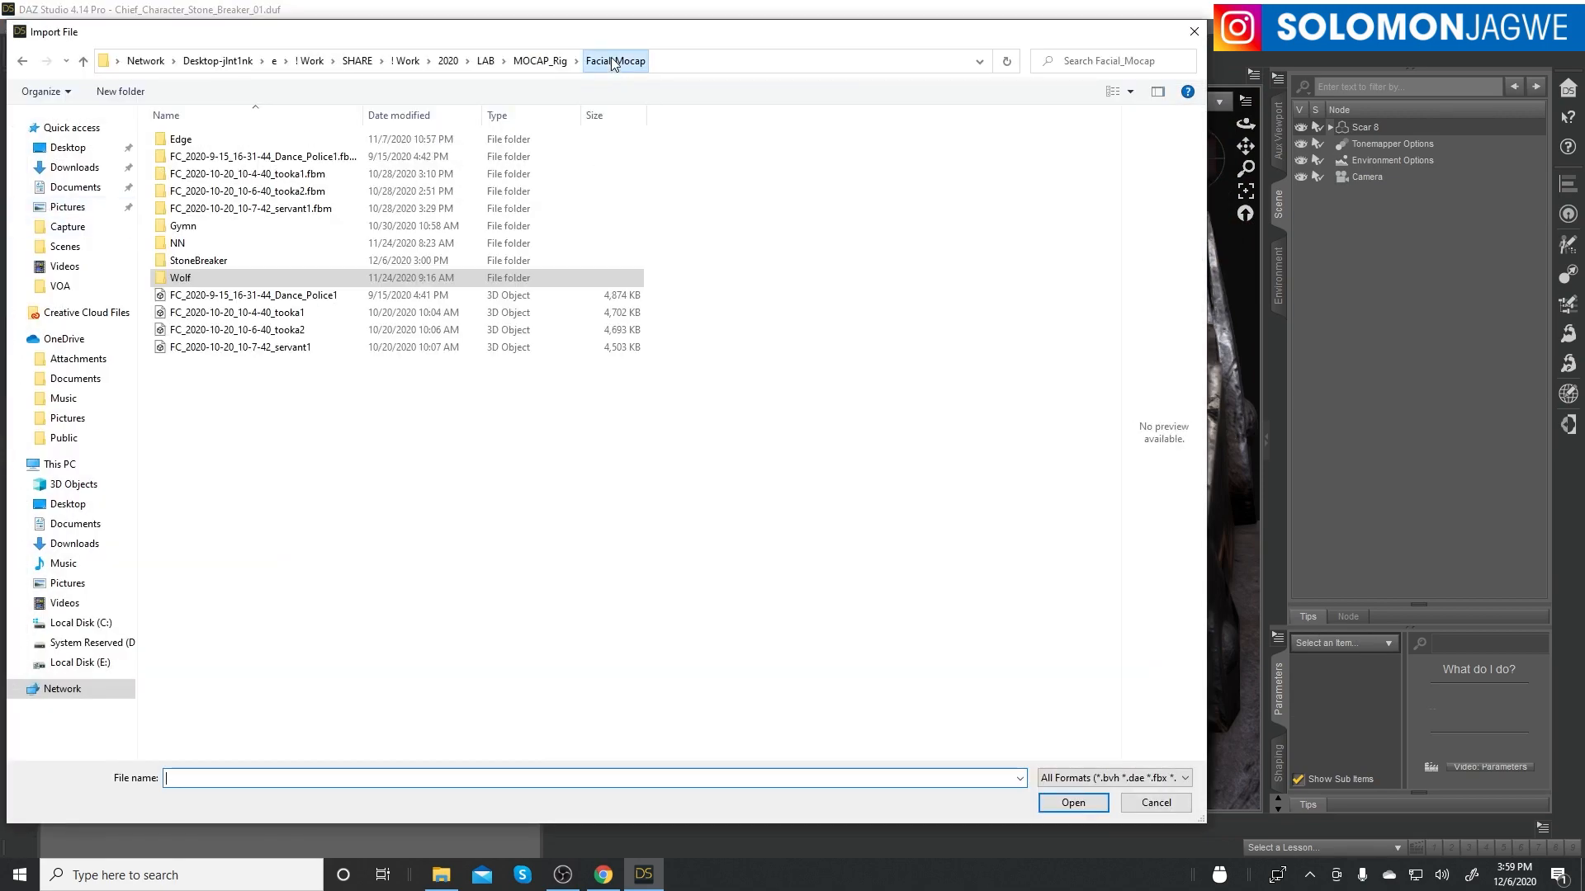
{"action": "double_click", "coordinate": [190, 262]}
{"action": "left_click", "coordinate": [229, 140]}
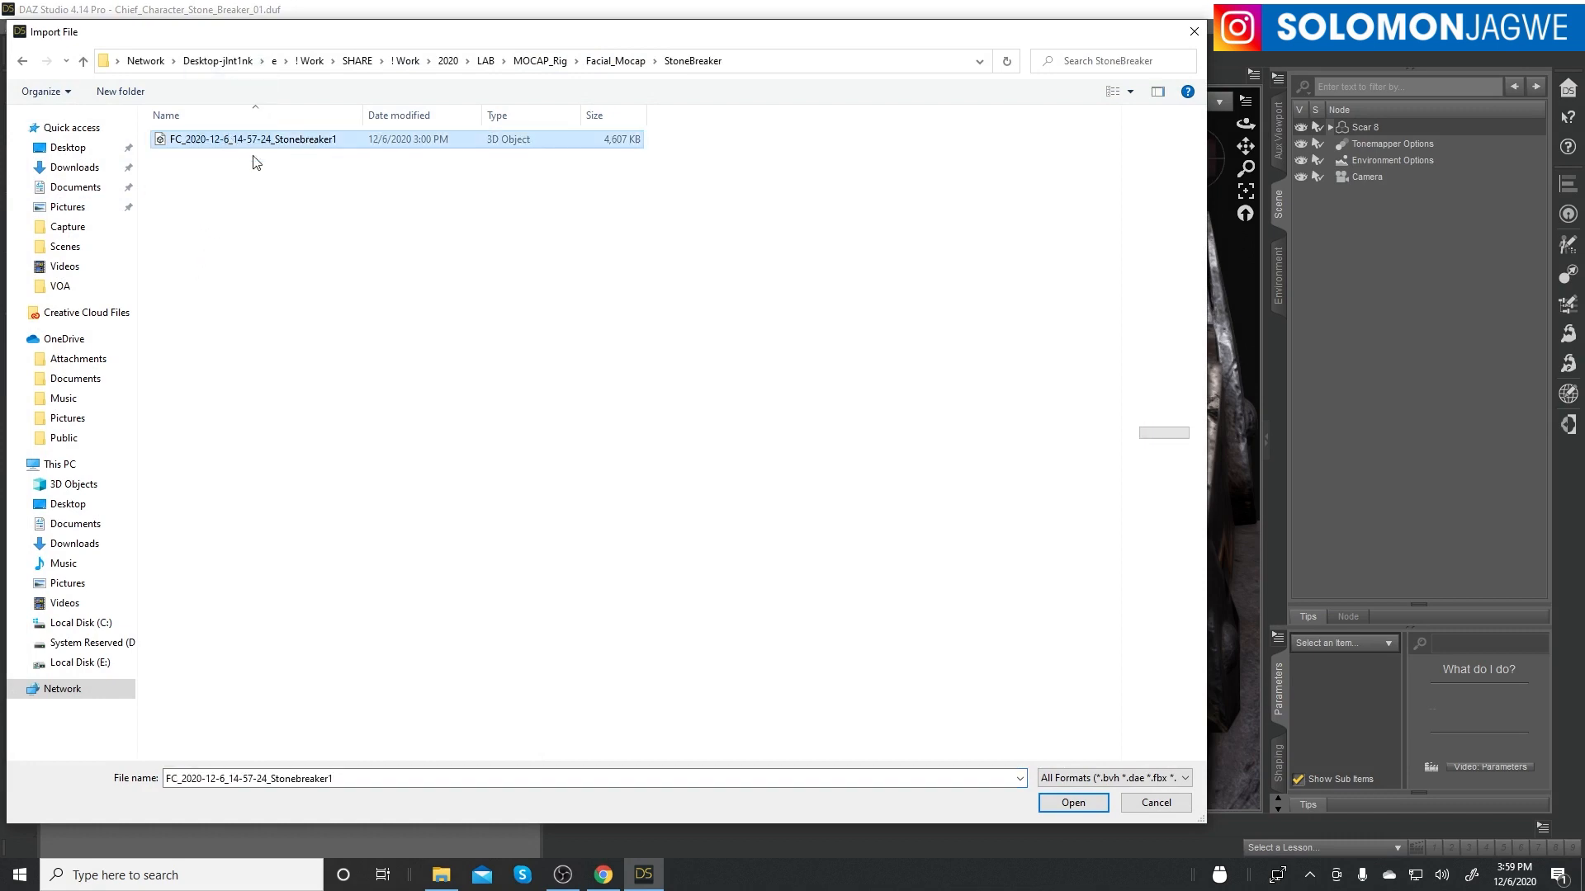
{"action": "left_click", "coordinate": [1073, 804]}
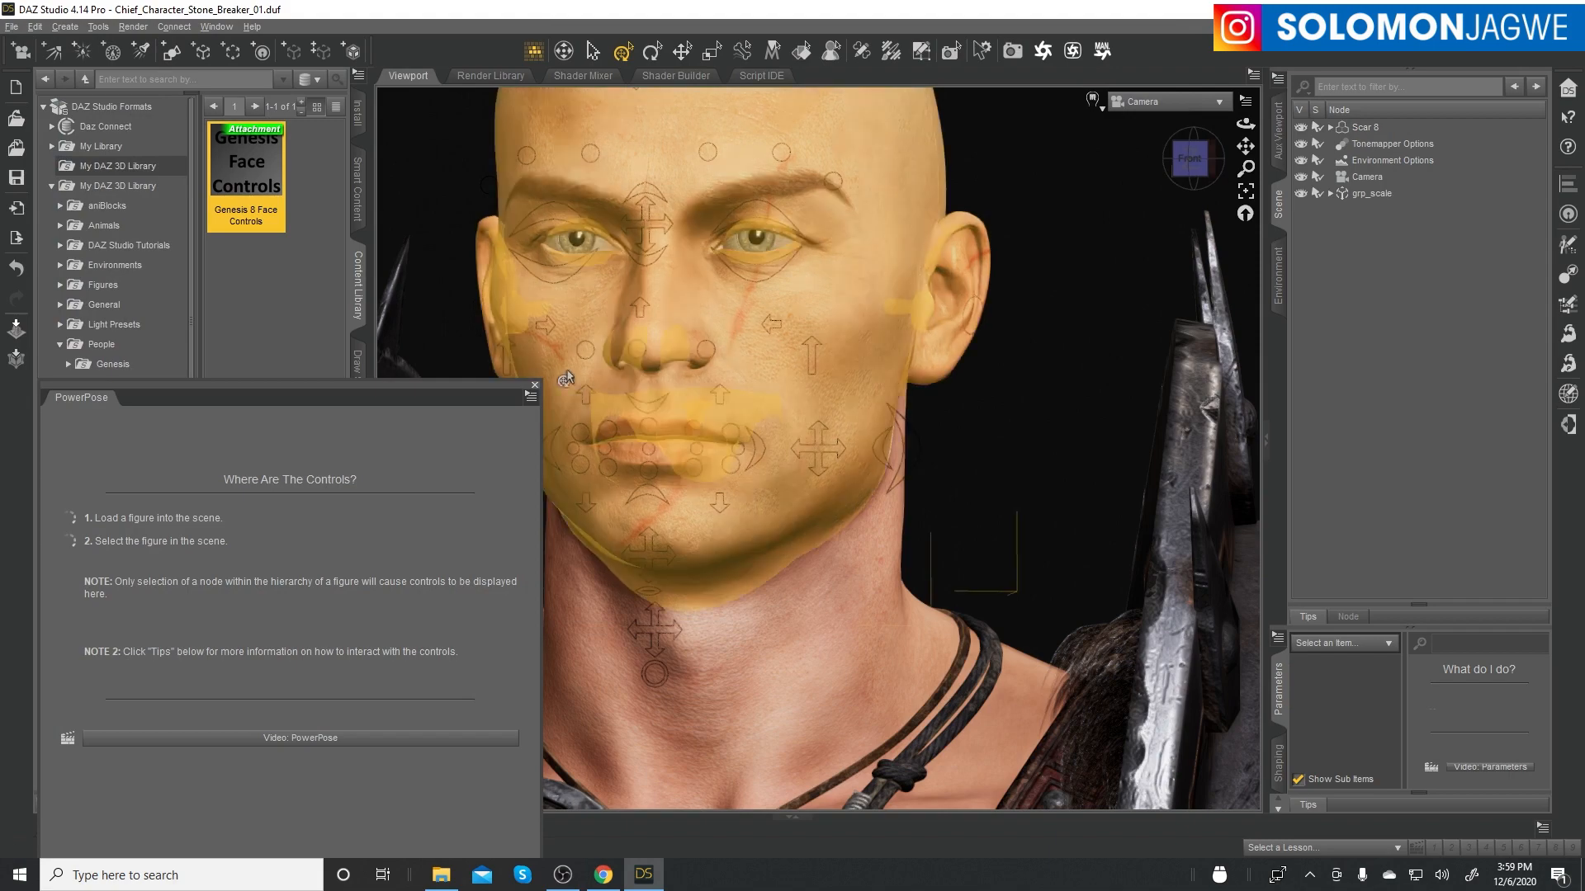
- Move the PowerPose window clear of the content library and viewport, and expand the Timeline
{"action": "left_click_drag", "start_coordinate": [435, 385], "coordinate": [1512, 417]}
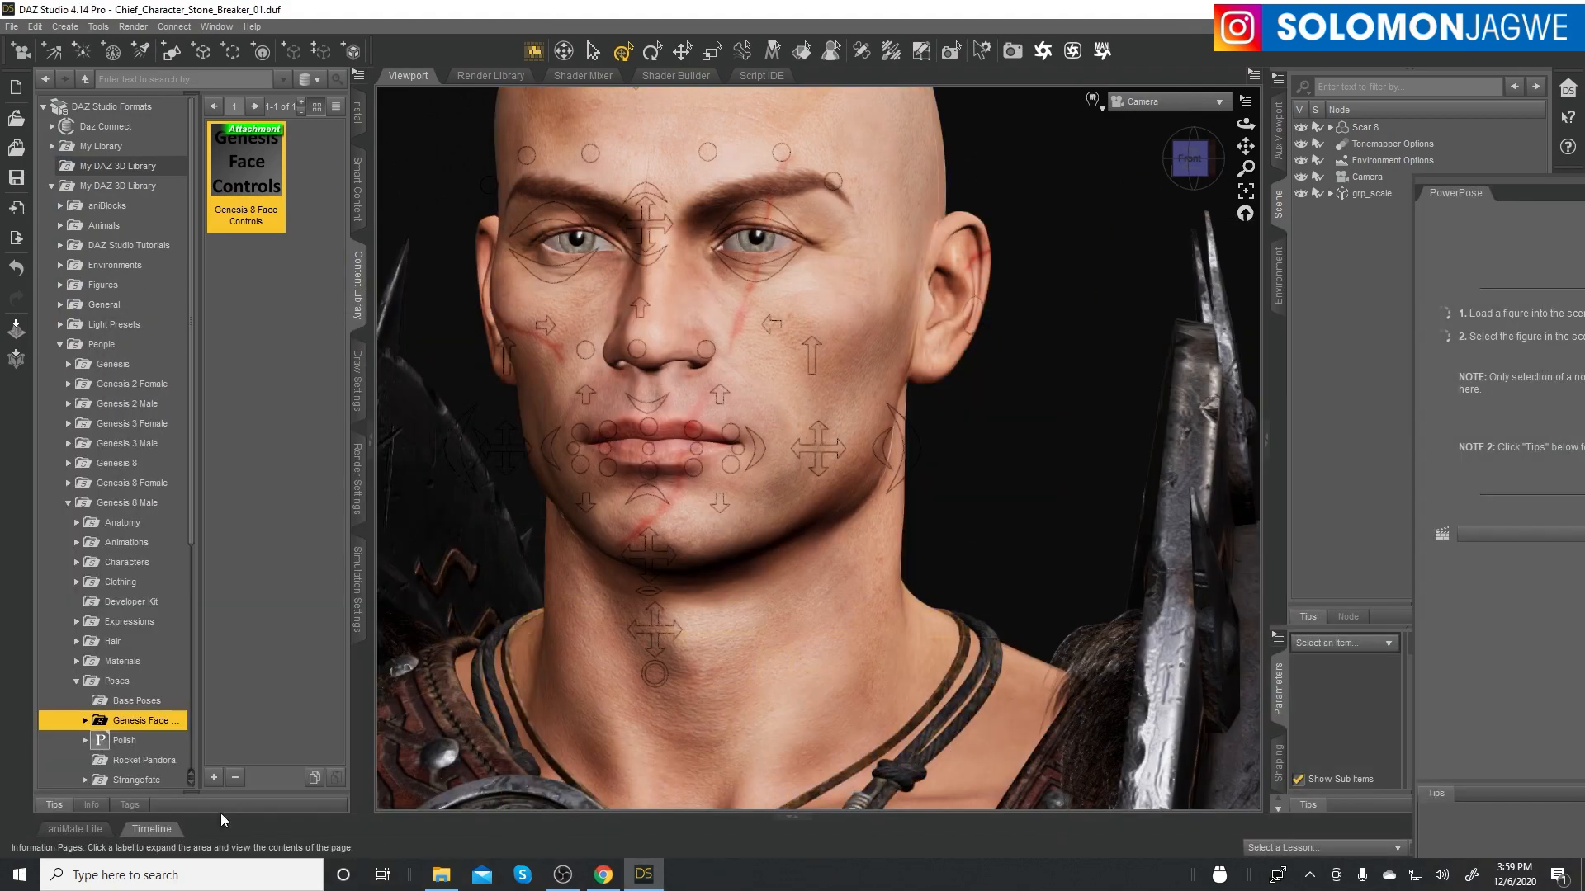
{"action": "left_click", "coordinate": [152, 829]}
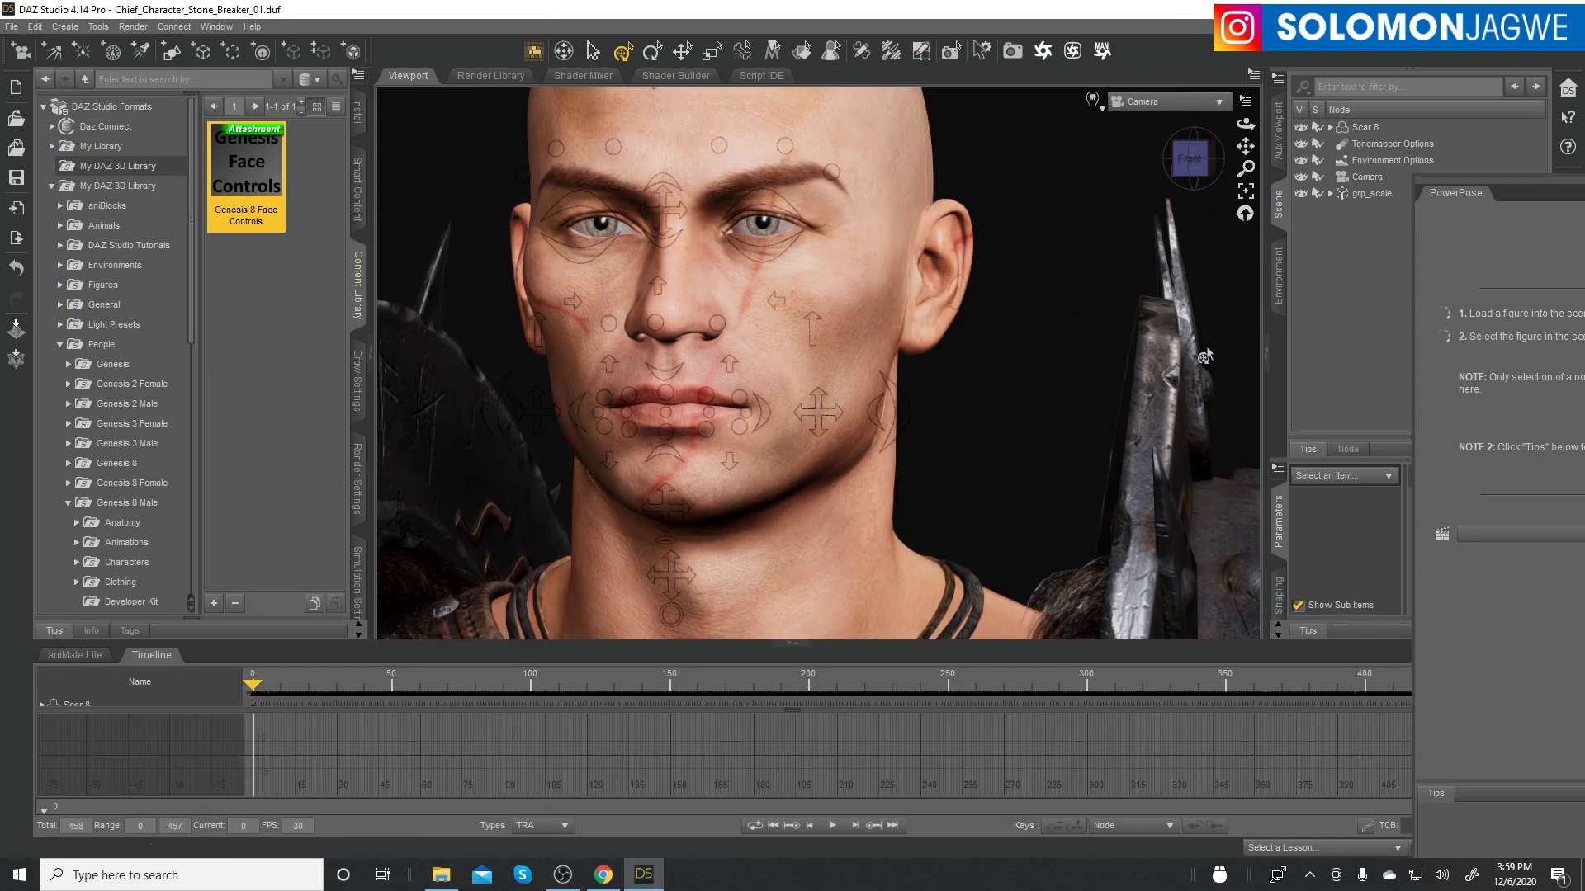
- Run the FMotion_G83 script from the Freenomon scripts on the Scar 8 figure and transfer the facial data and rotation
{"action": "left_click", "coordinate": [1363, 128]}
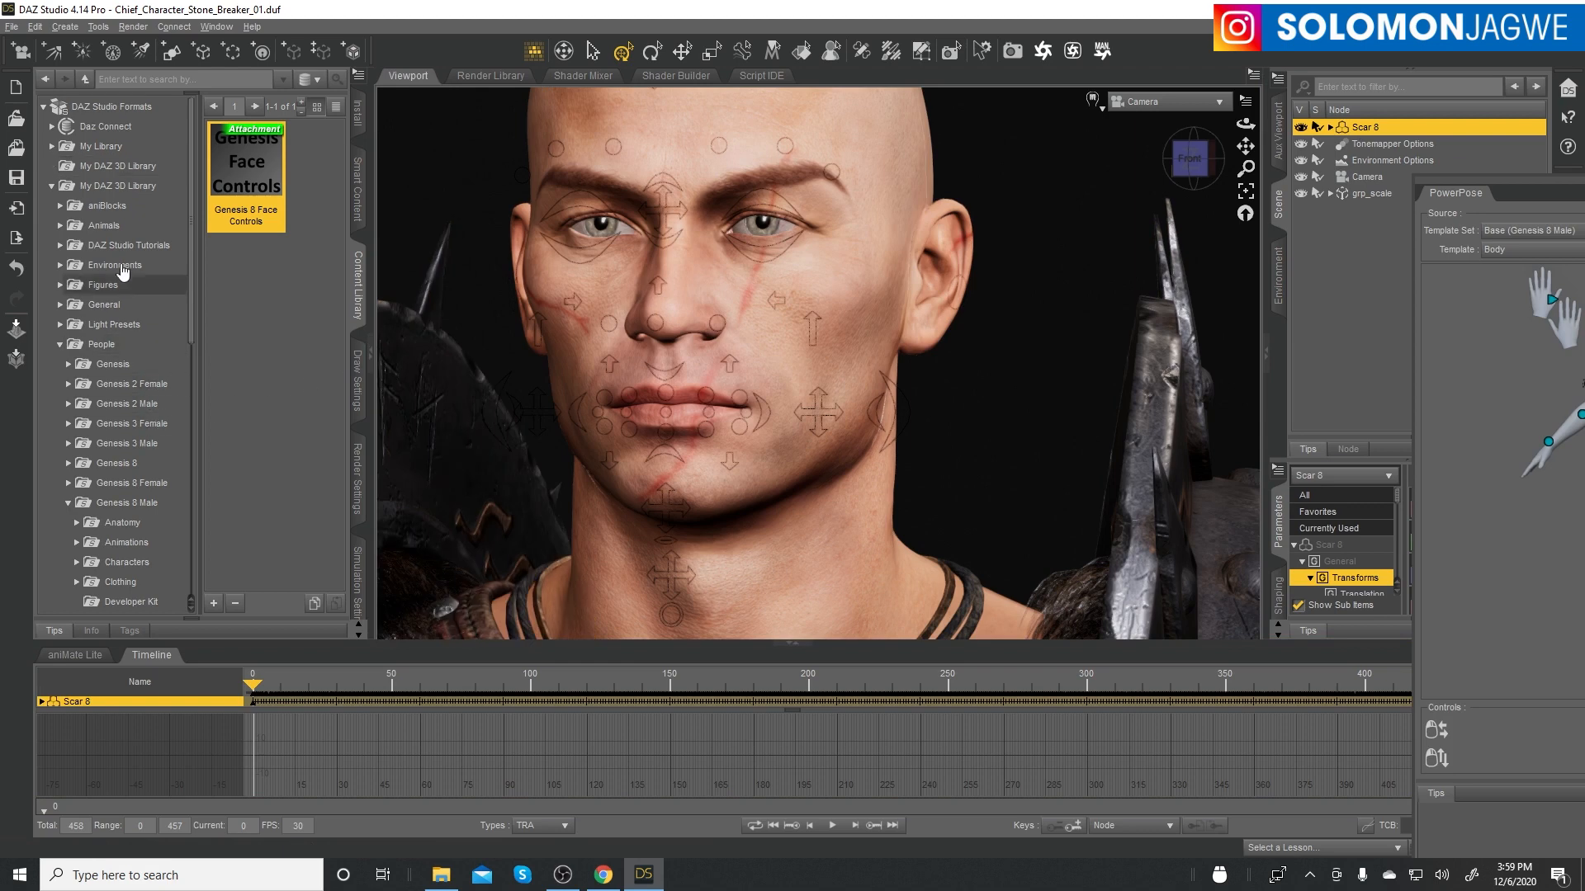
{"action": "left_click", "coordinate": [52, 148]}
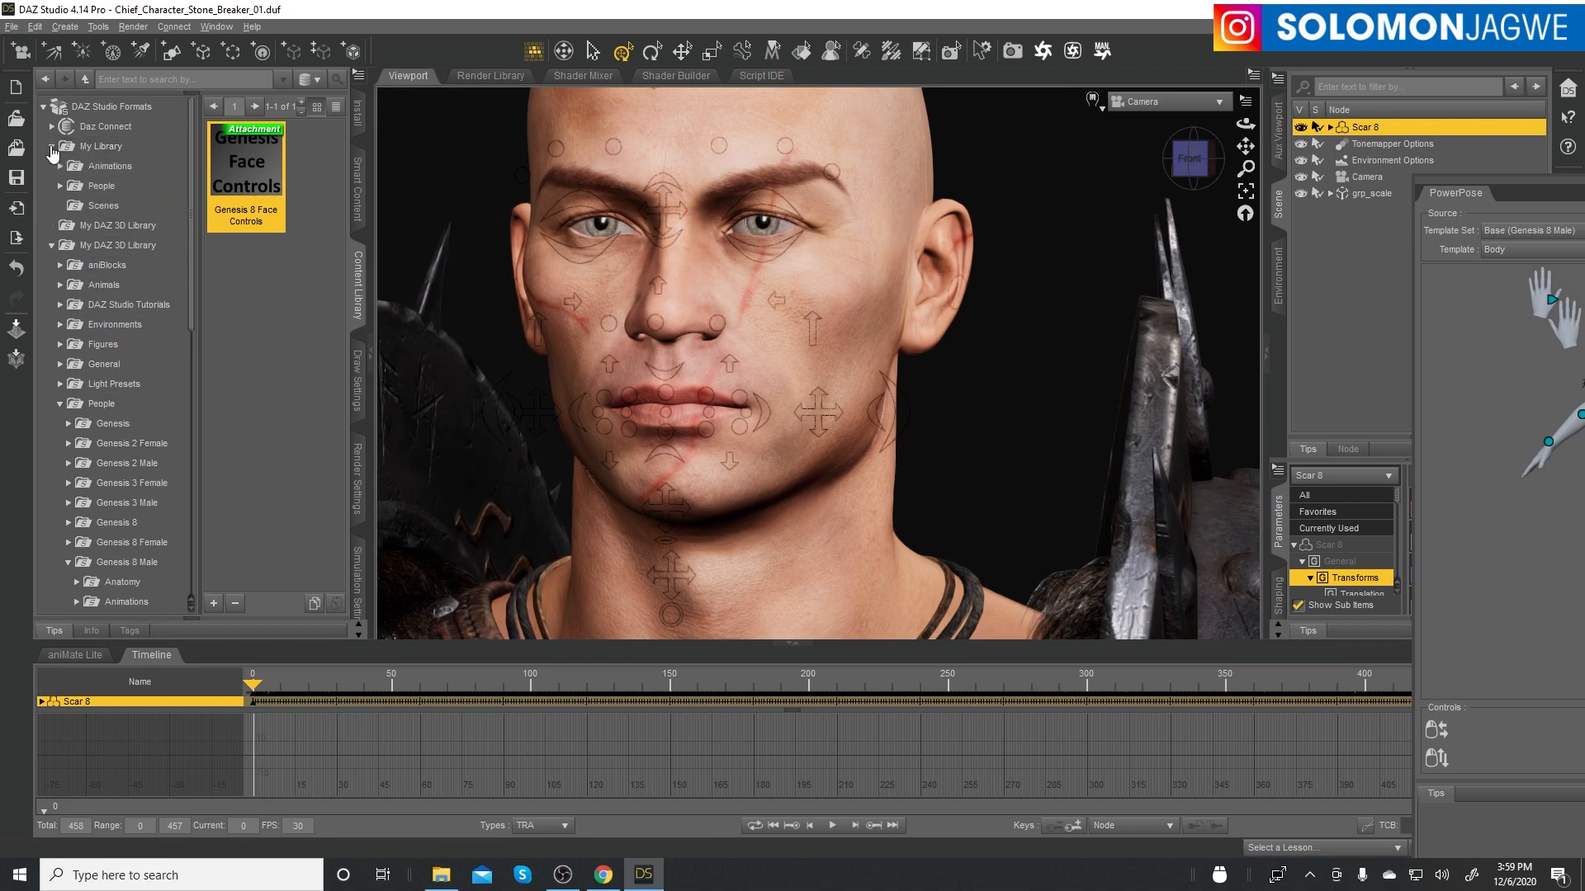
{"action": "scroll", "coordinate": [170, 355], "scroll_direction": "down", "scroll_amount": 9}
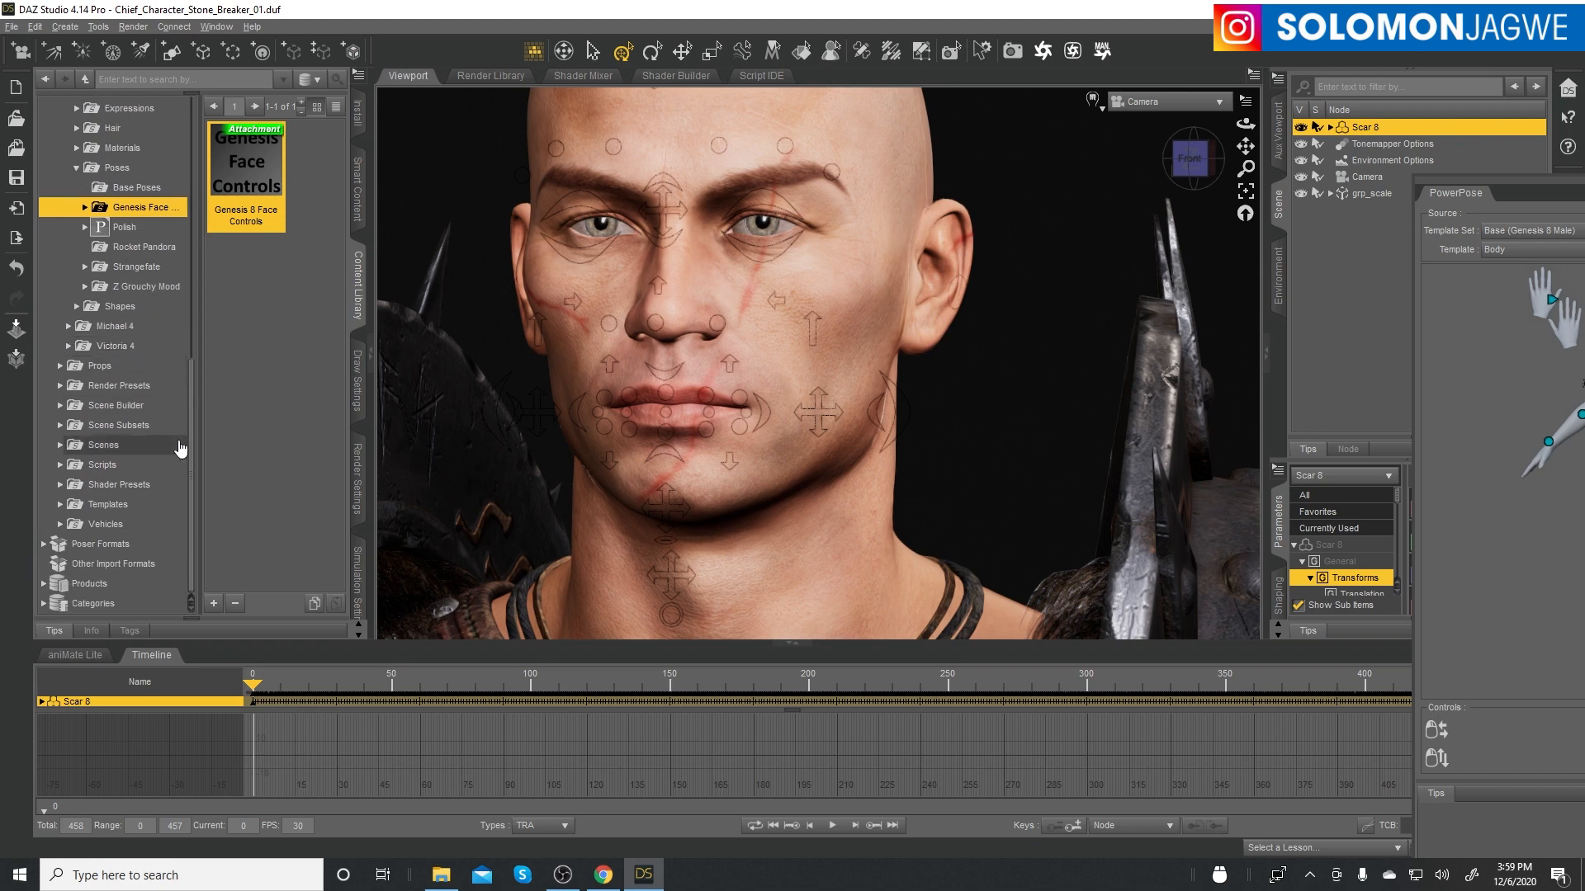
{"action": "left_click", "coordinate": [60, 465]}
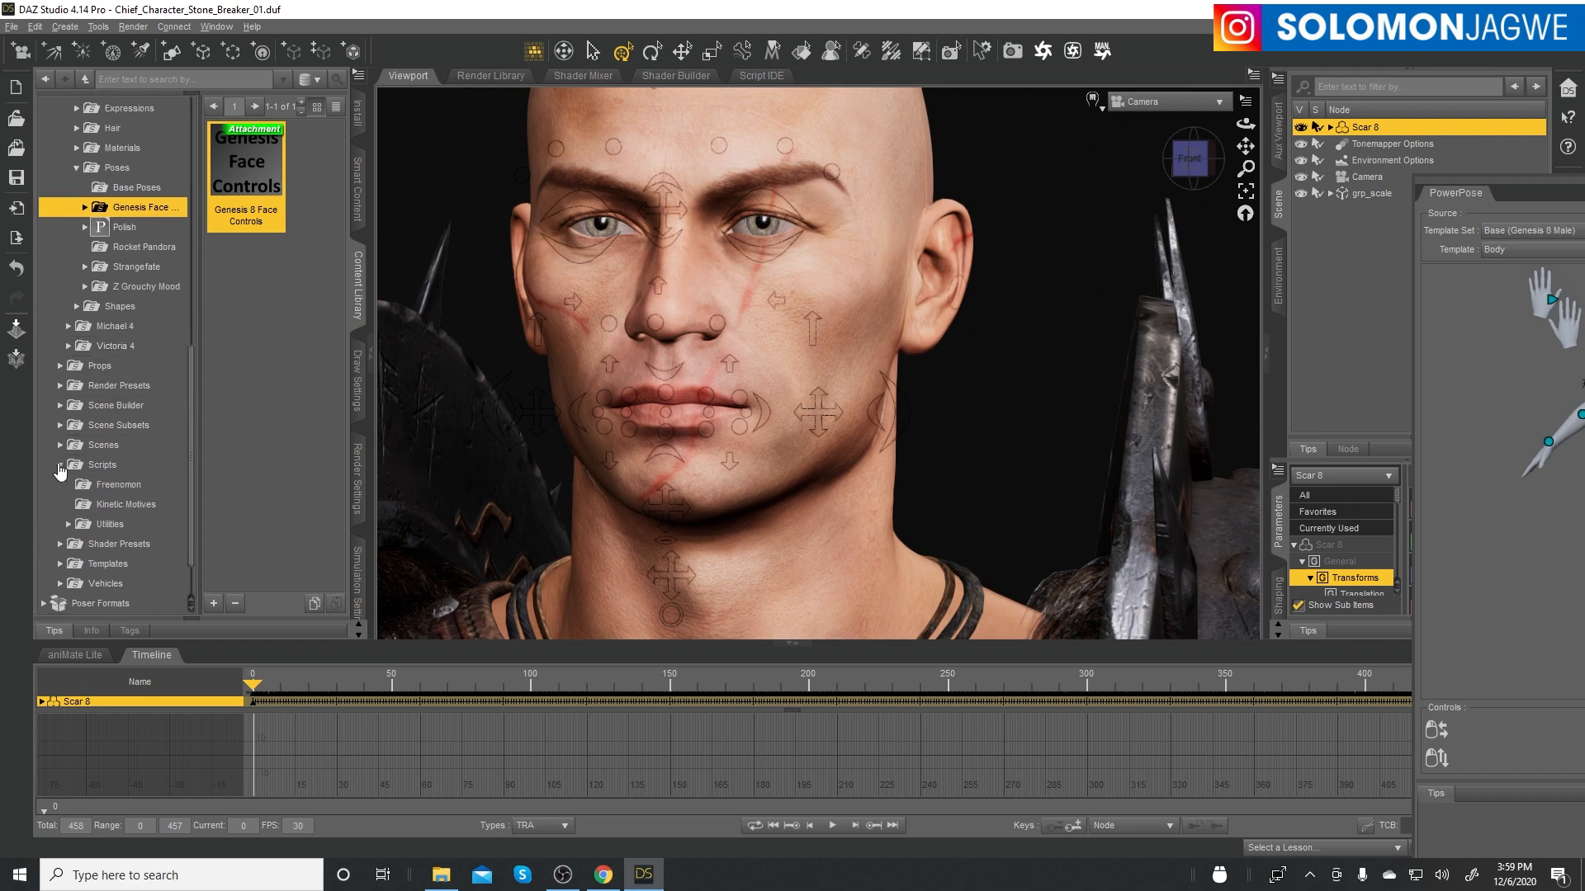
{"action": "left_click", "coordinate": [116, 485]}
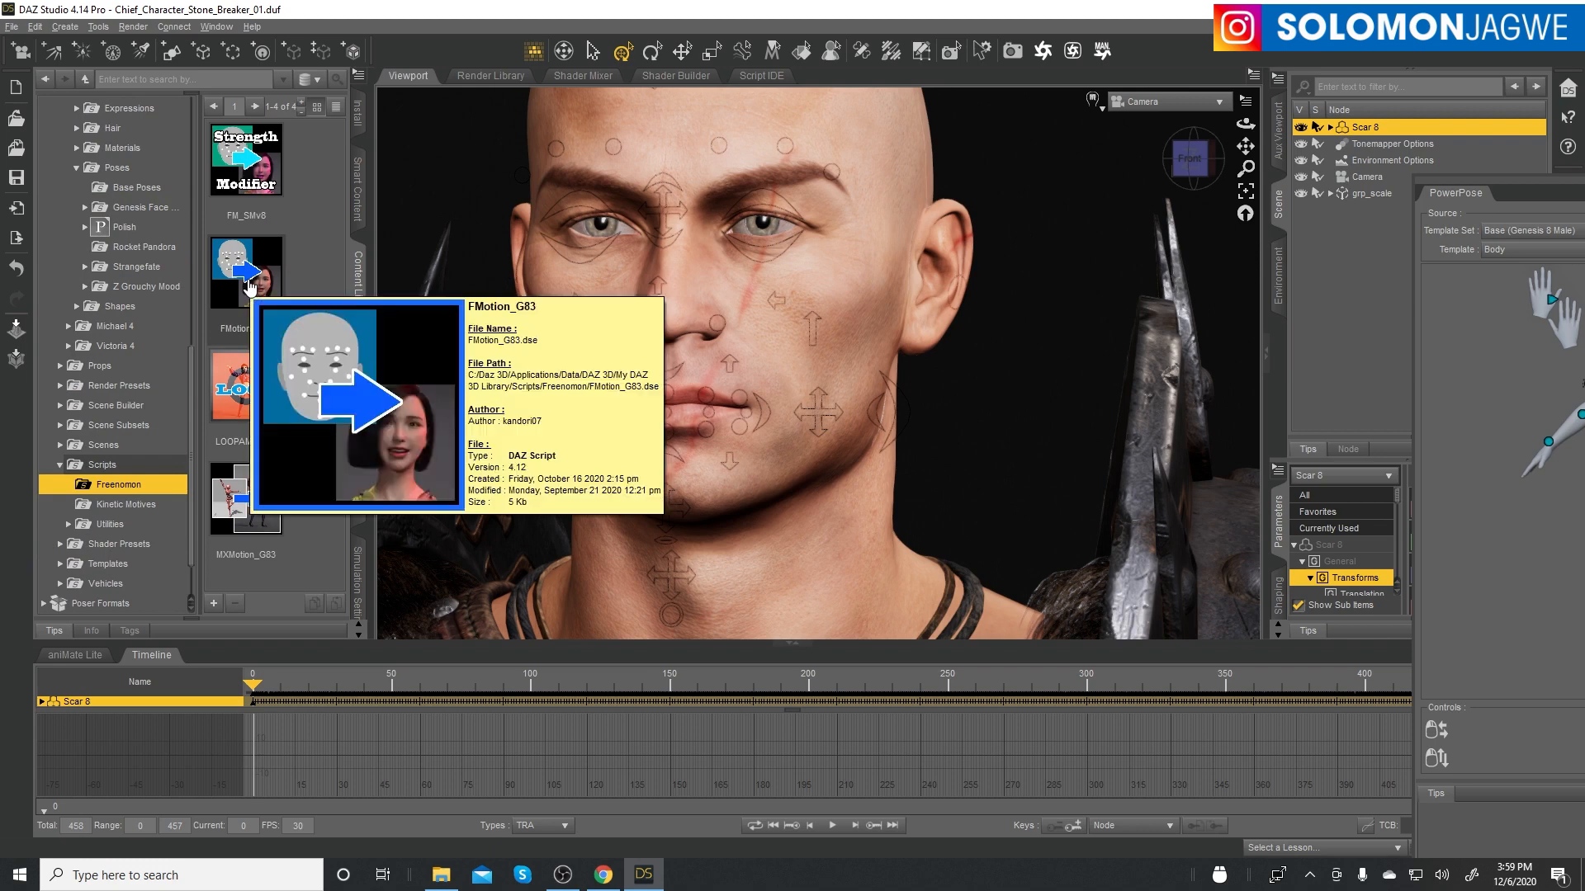
{"action": "double_click", "coordinate": [249, 285]}
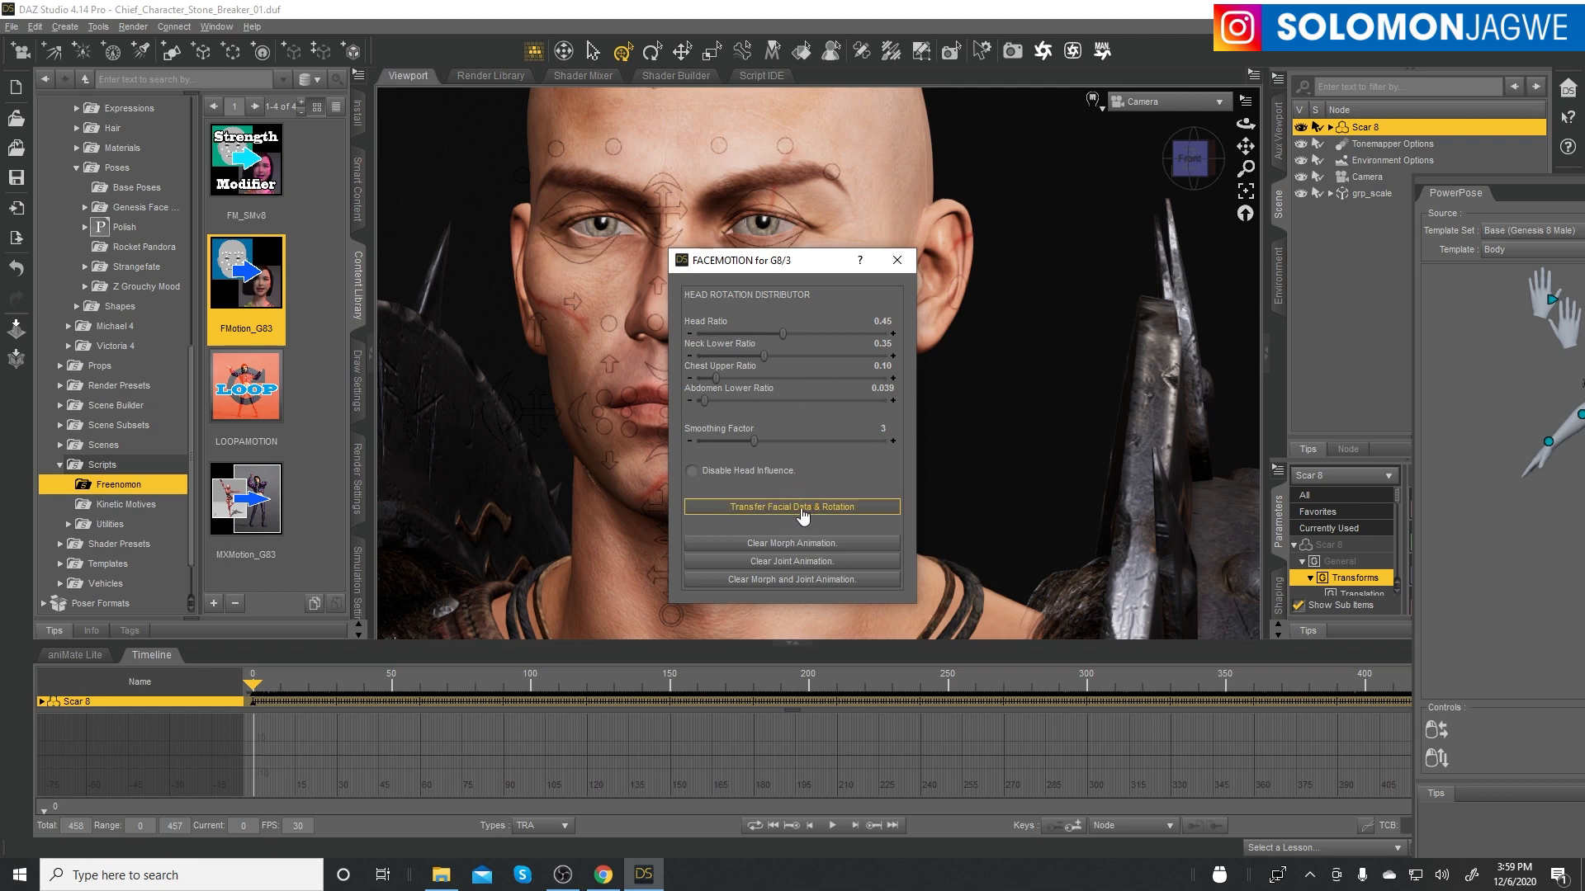
{"action": "left_click", "coordinate": [803, 510]}
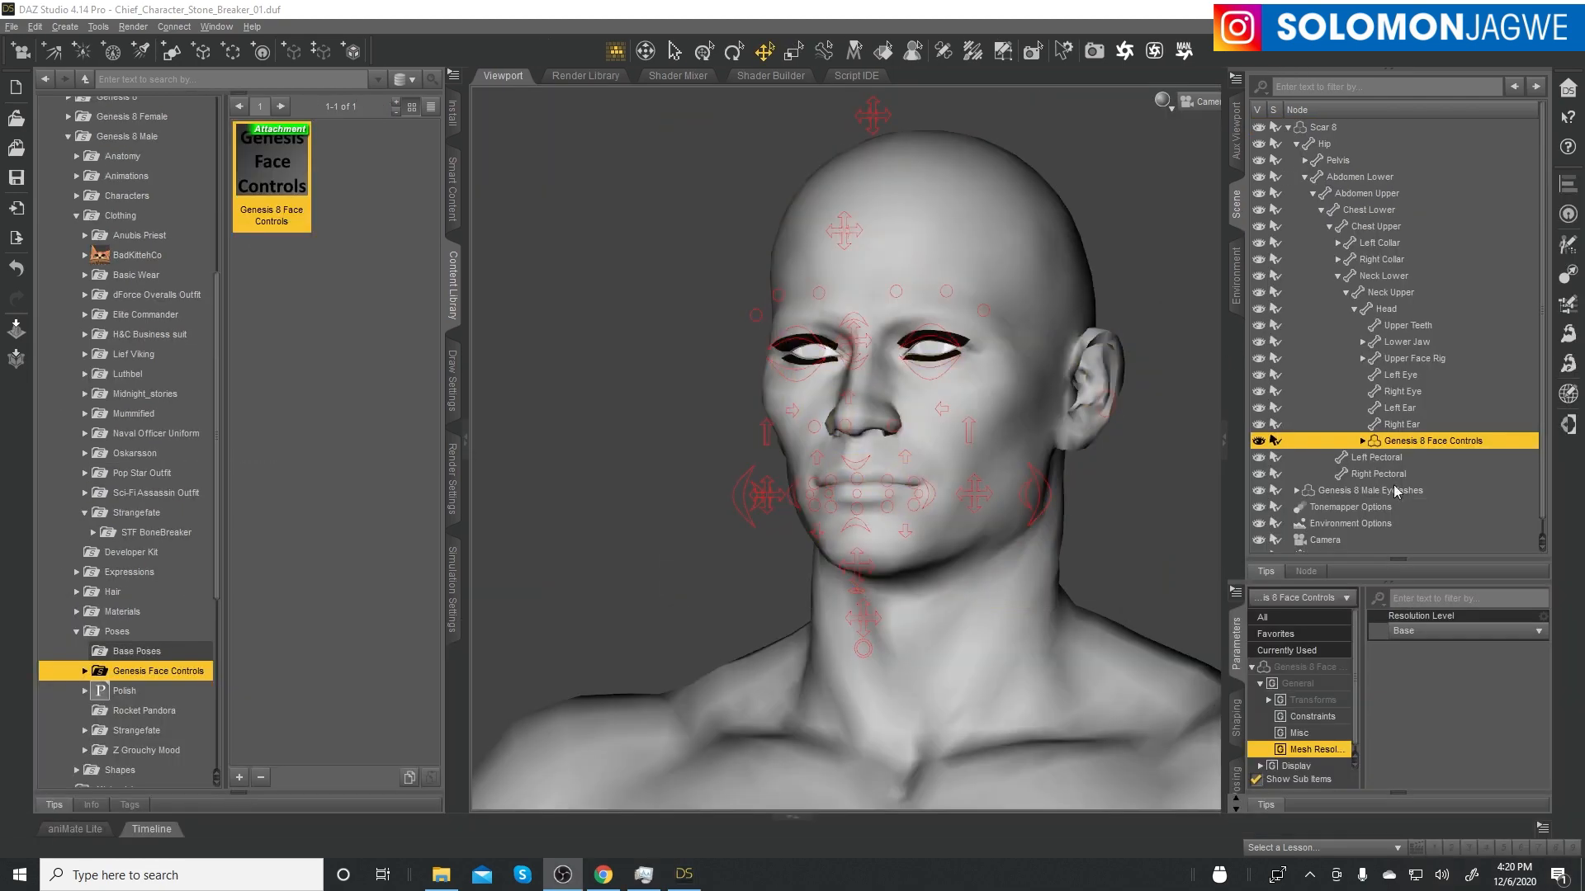
- Select the imported grp_scale node in the scene and collapse the Scene and Parameters area to widen the viewport
{"action": "scroll", "coordinate": [1428, 502], "scroll_direction": "down", "scroll_amount": 1}
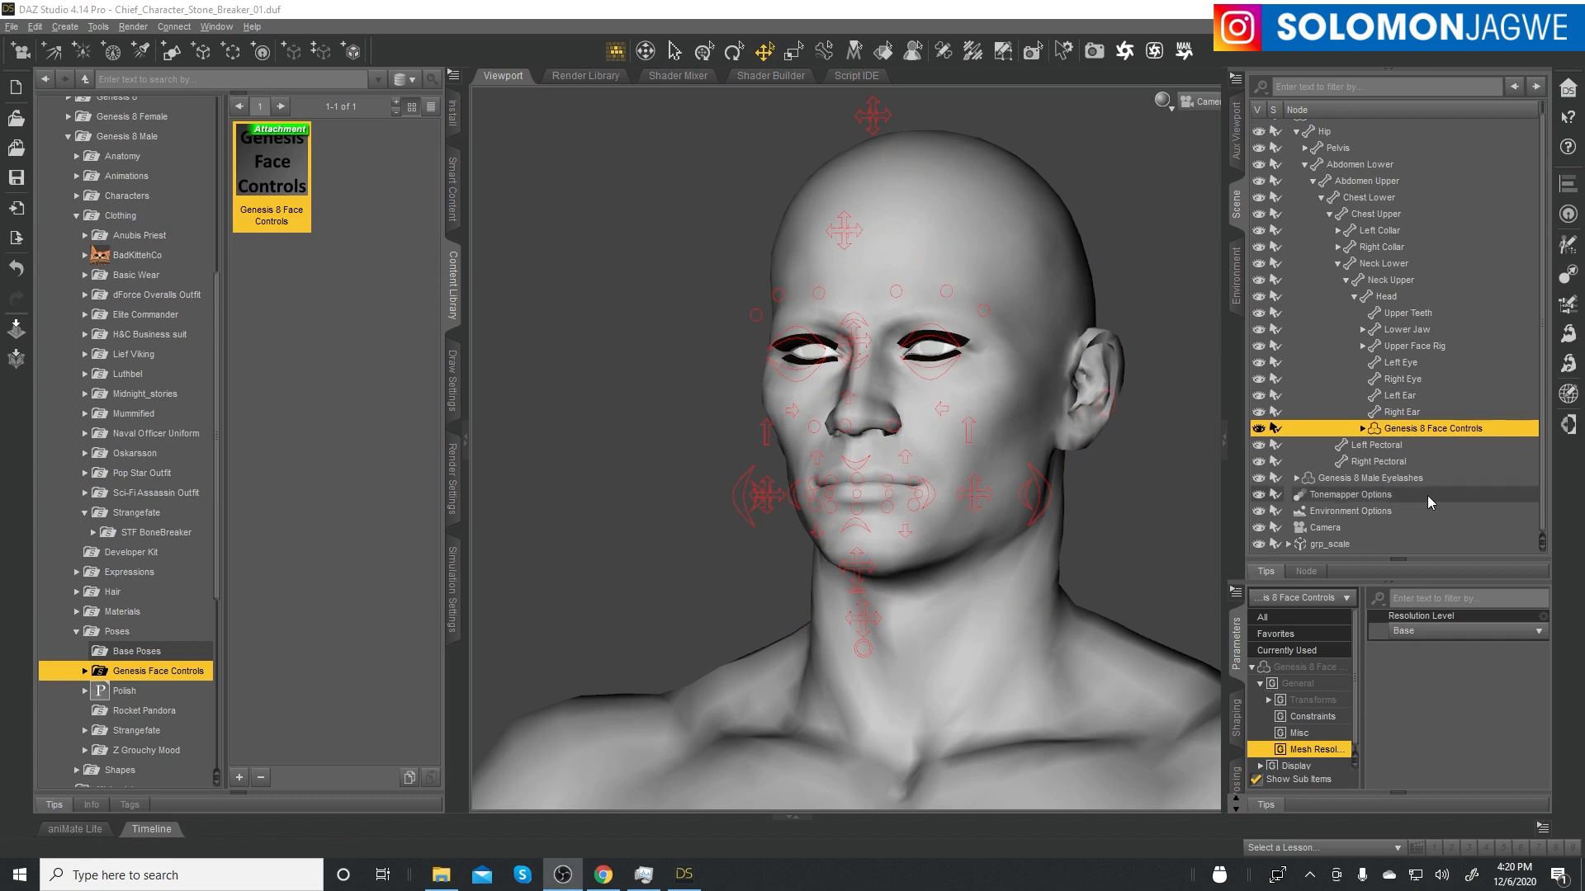
{"action": "left_click", "coordinate": [1331, 545]}
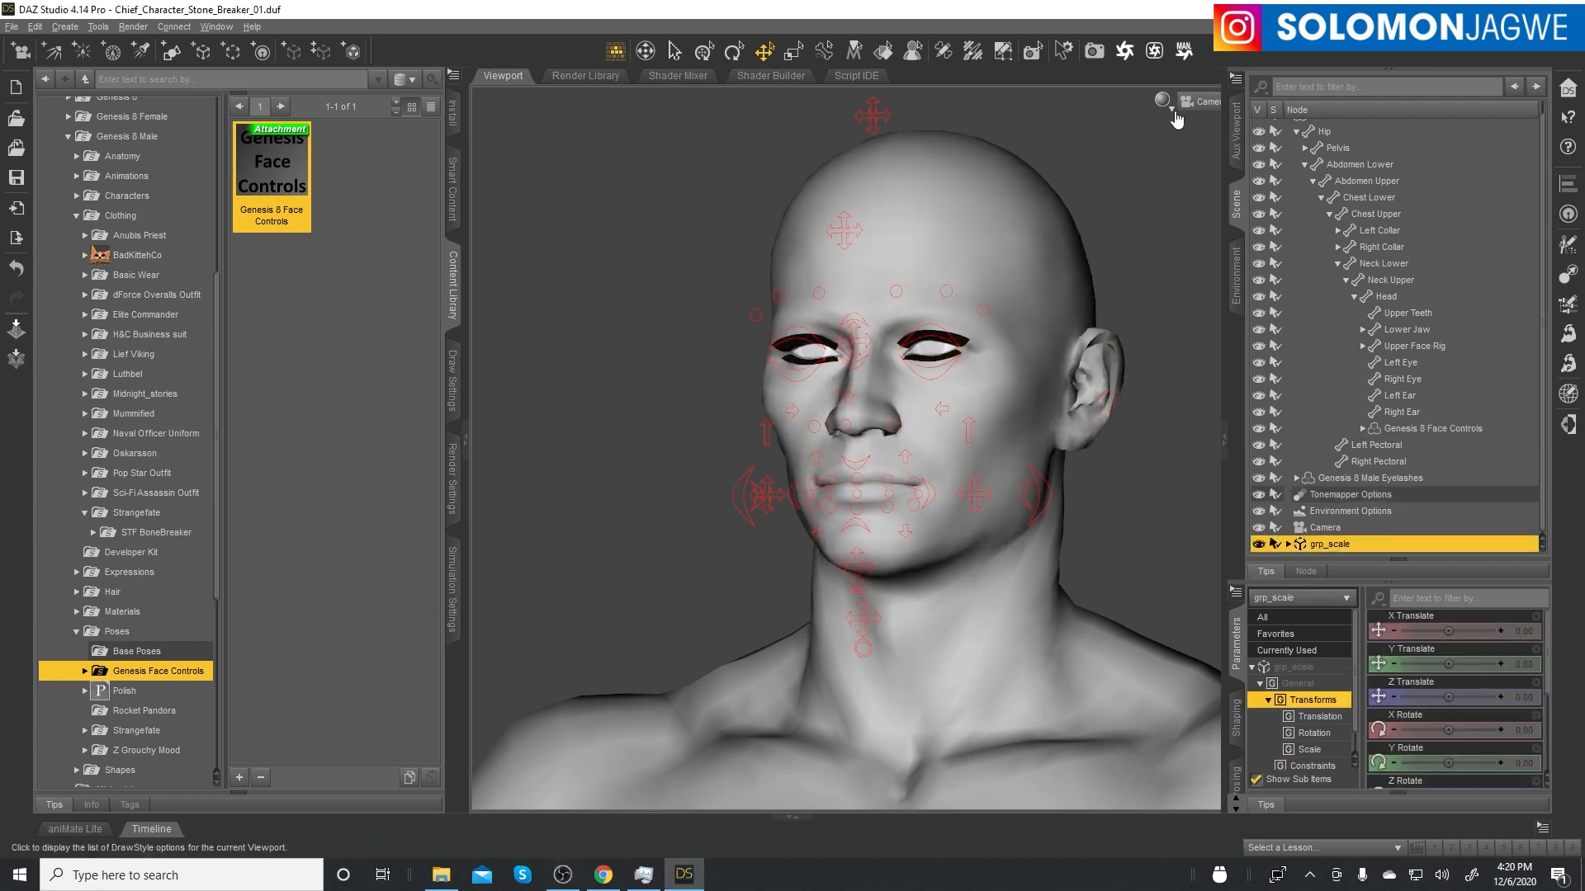
{"action": "left_click", "coordinate": [1223, 449]}
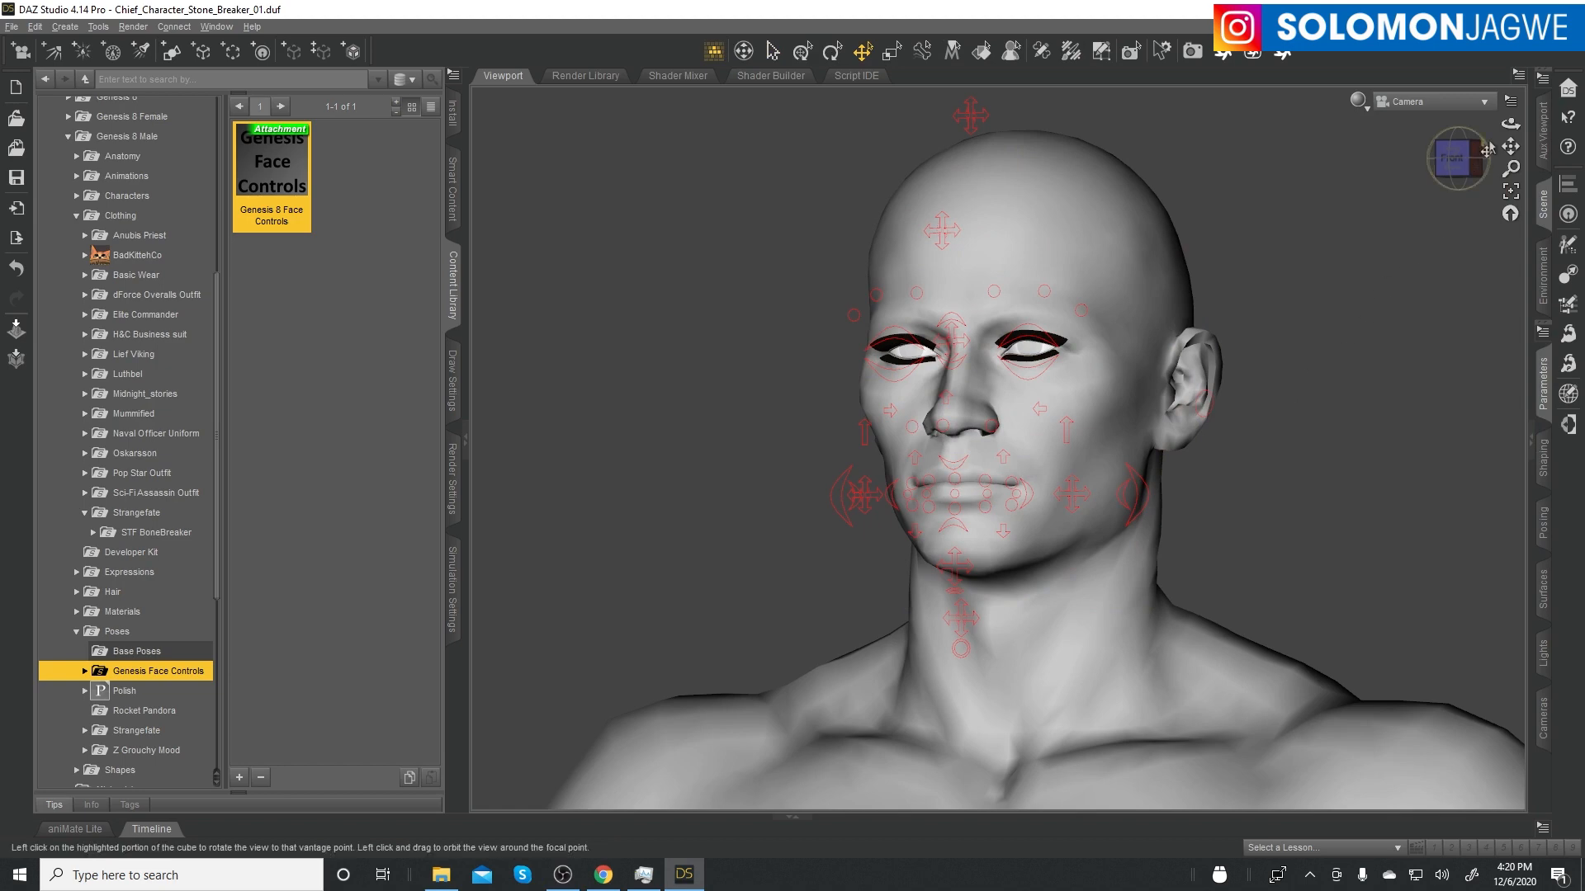
- Expand the Timeline, play back the transferred facial animation, and return the playhead to the first frame
{"action": "mouse_move", "coordinate": [1511, 123]}
{"action": "left_mouse_down"}
{"action": "mouse_move", "coordinate": [1568, 125]}
{"action": "mouse_move", "coordinate": [1445, 122]}
{"action": "mouse_move", "coordinate": [1512, 109]}
{"action": "left_mouse_up"}
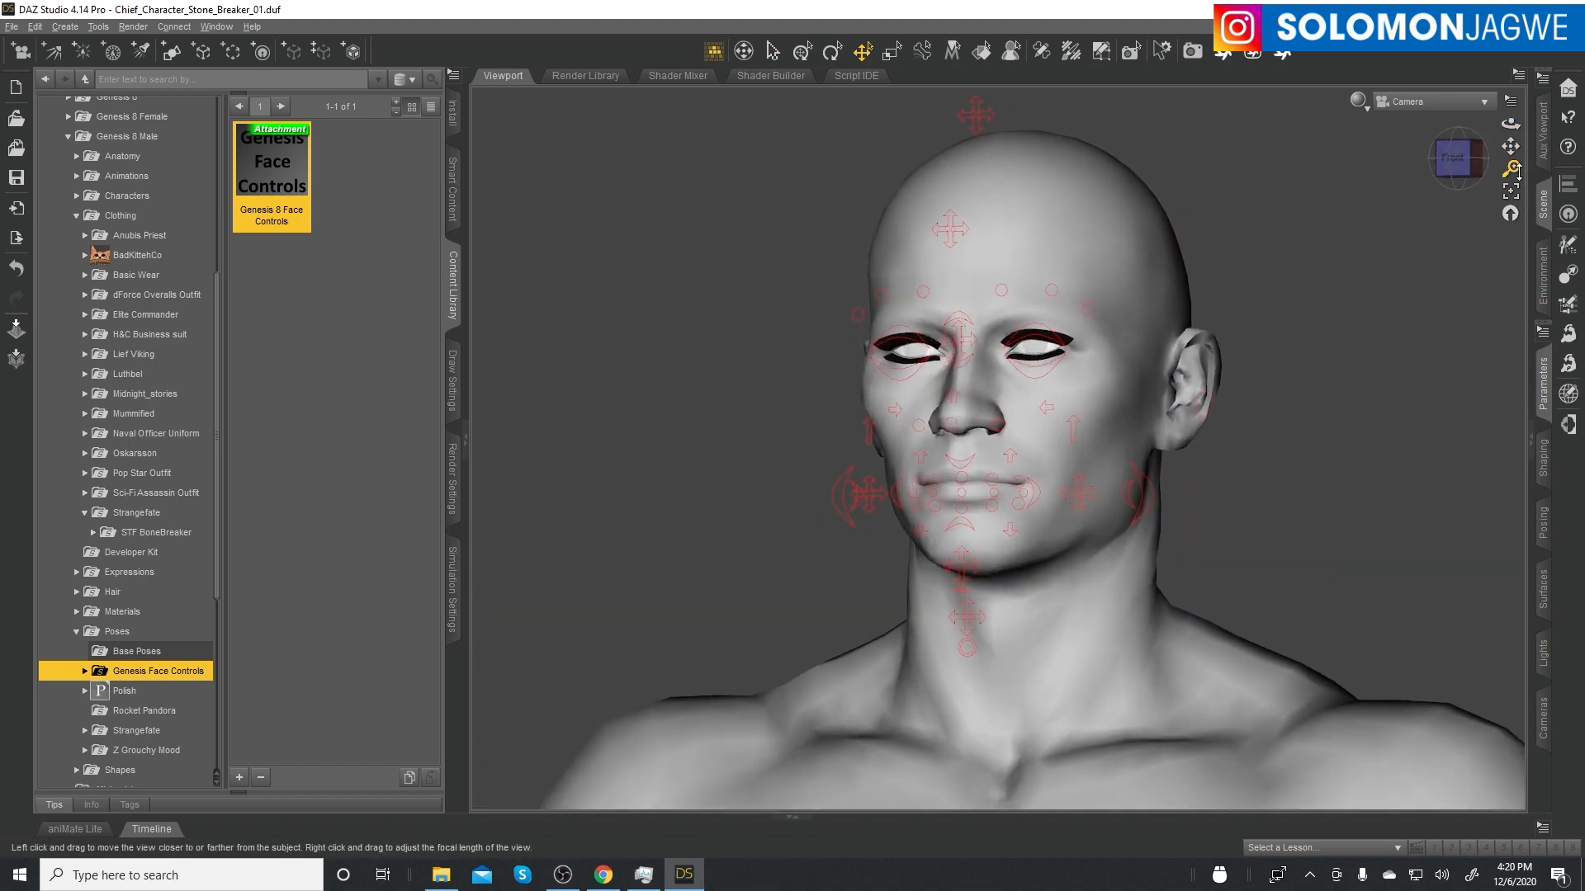
{"action": "left_click_drag", "start_coordinate": [1511, 169], "coordinate": [1447, 224]}
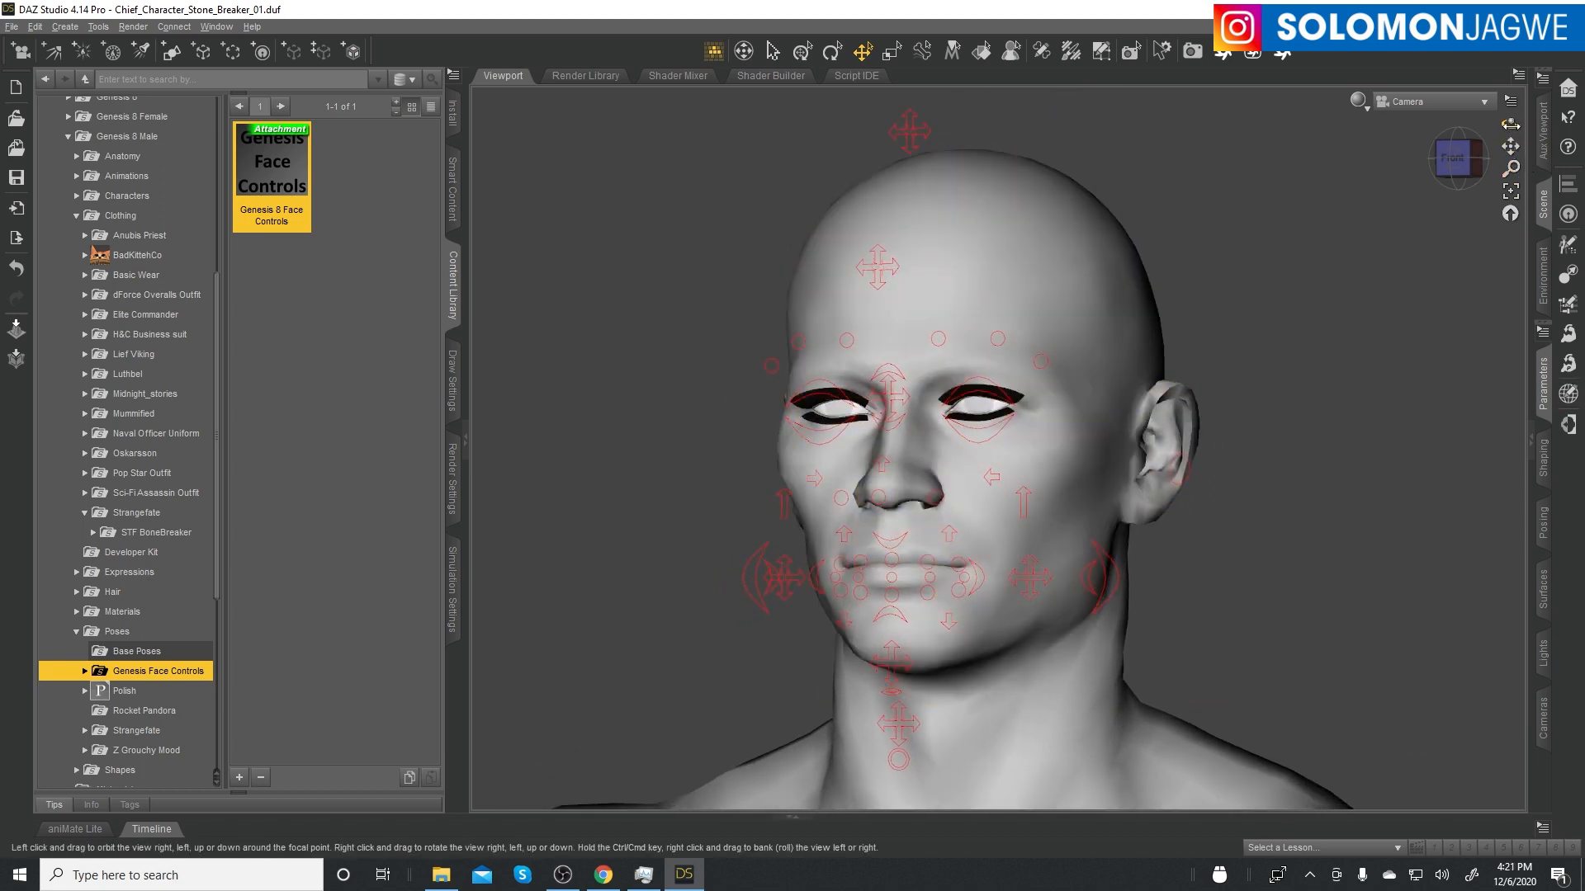
{"action": "mouse_move", "coordinate": [1511, 124]}
{"action": "left_mouse_down"}
{"action": "mouse_move", "coordinate": [1478, 118]}
{"action": "mouse_move", "coordinate": [1542, 129]}
{"action": "mouse_move", "coordinate": [1481, 130]}
{"action": "mouse_move", "coordinate": [1494, 125]}
{"action": "left_mouse_up"}
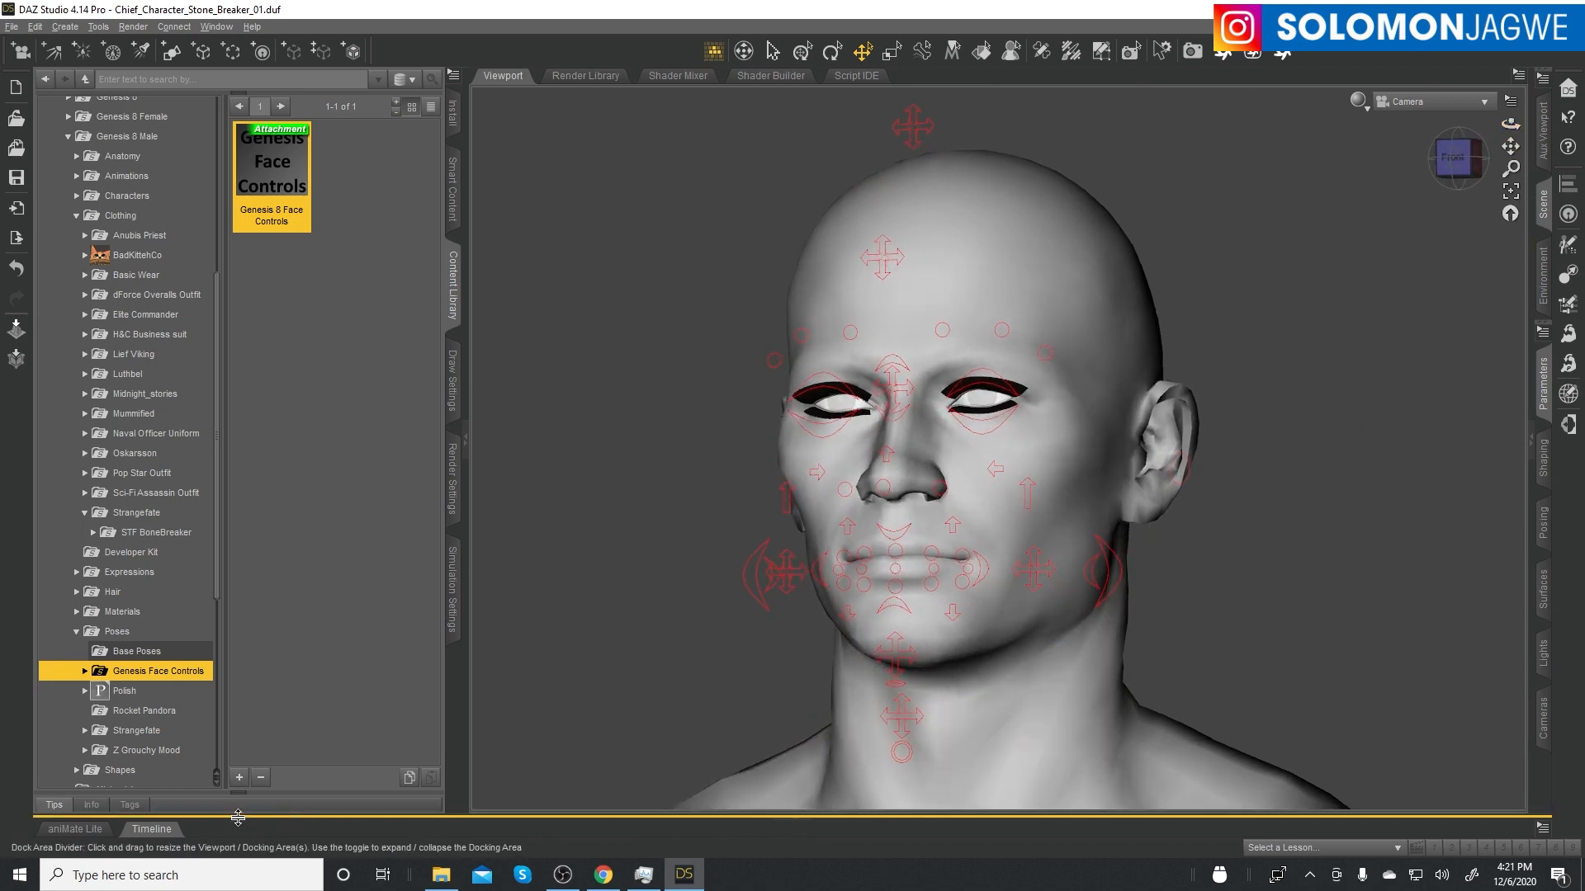
{"action": "left_click", "coordinate": [152, 832]}
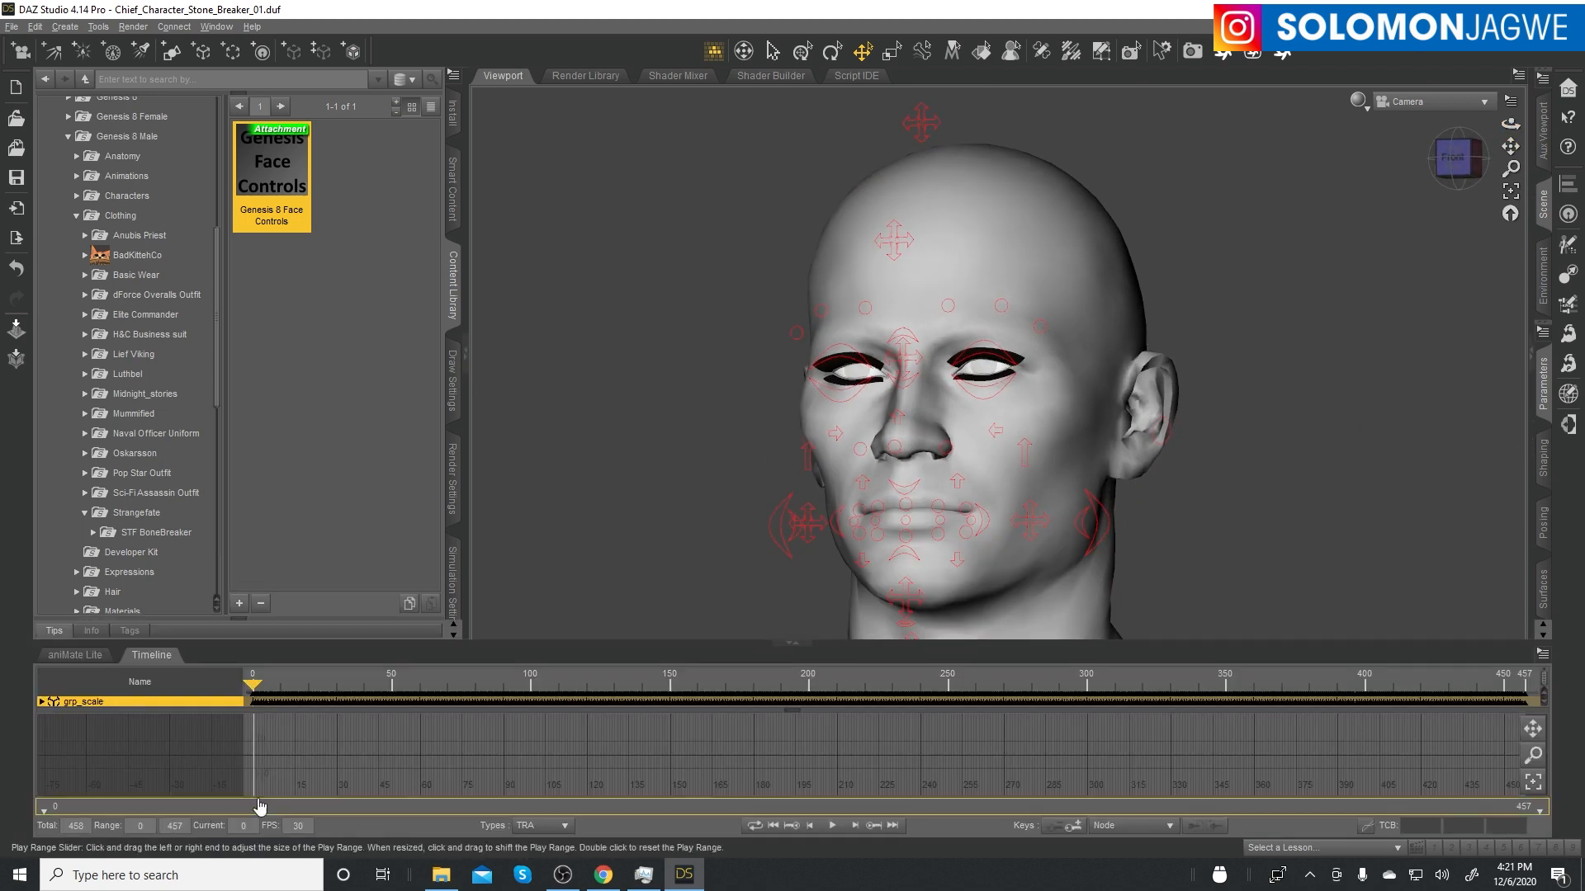
{"action": "left_click", "coordinate": [833, 827]}
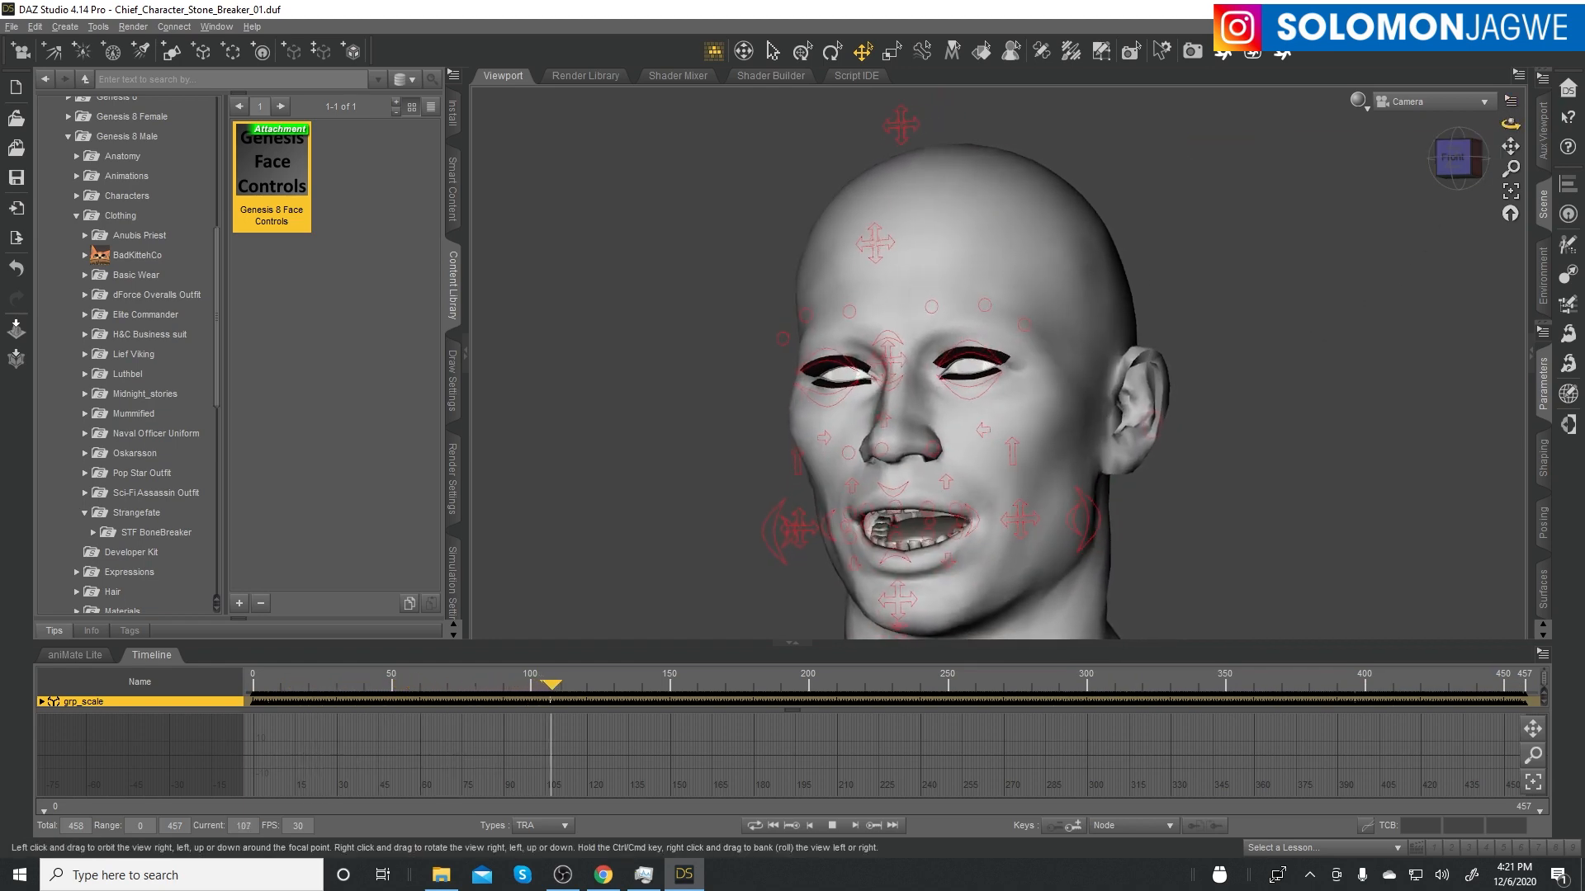
{"action": "left_click", "coordinate": [832, 825]}
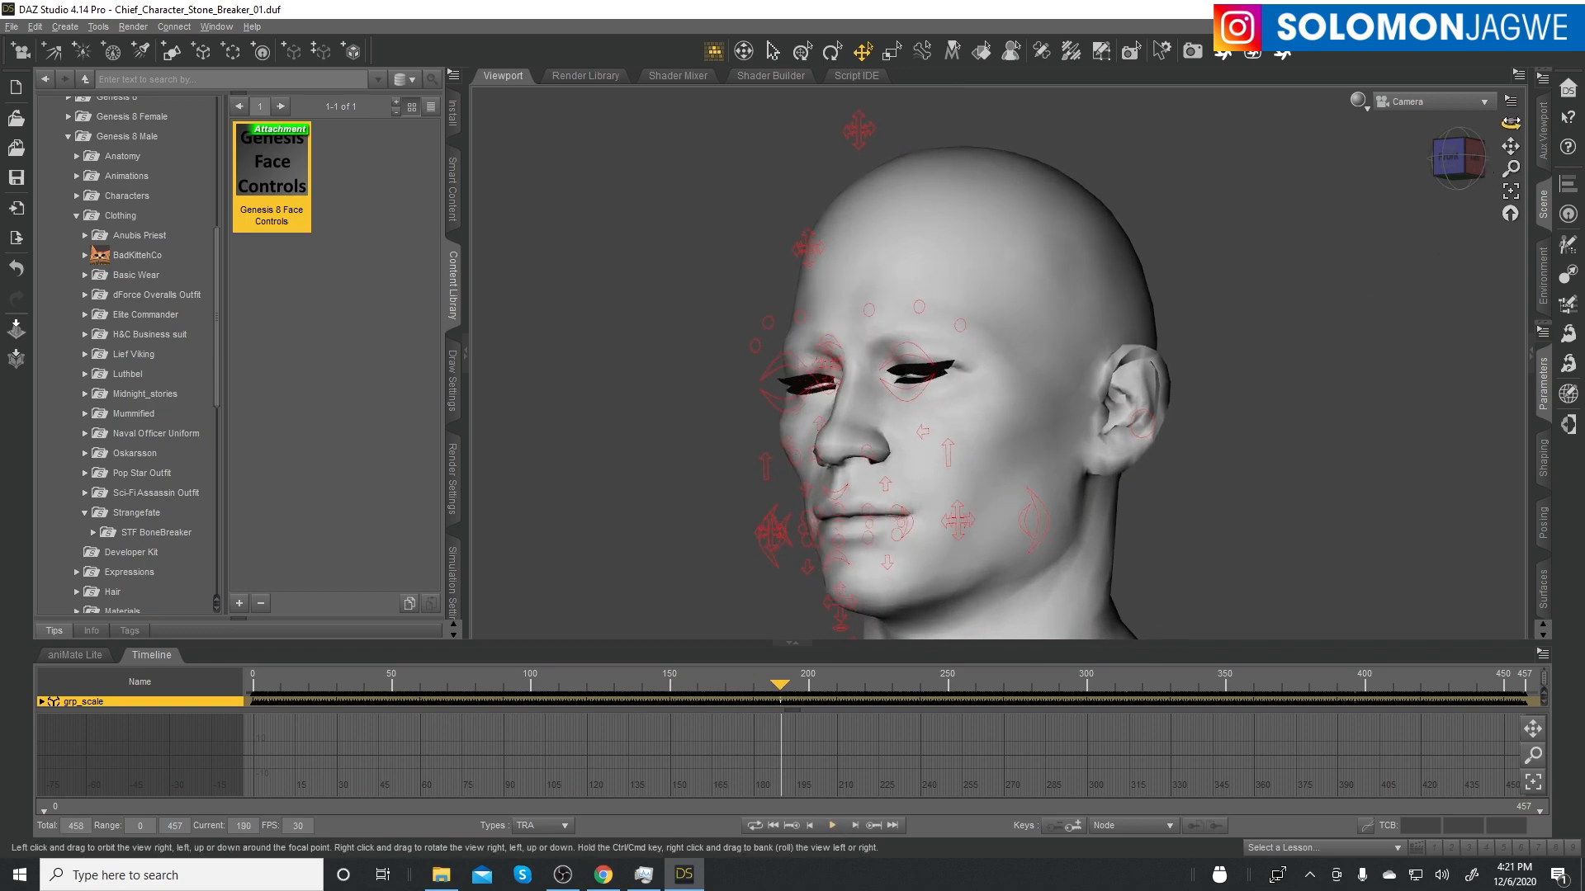
{"action": "left_click", "coordinate": [773, 826]}
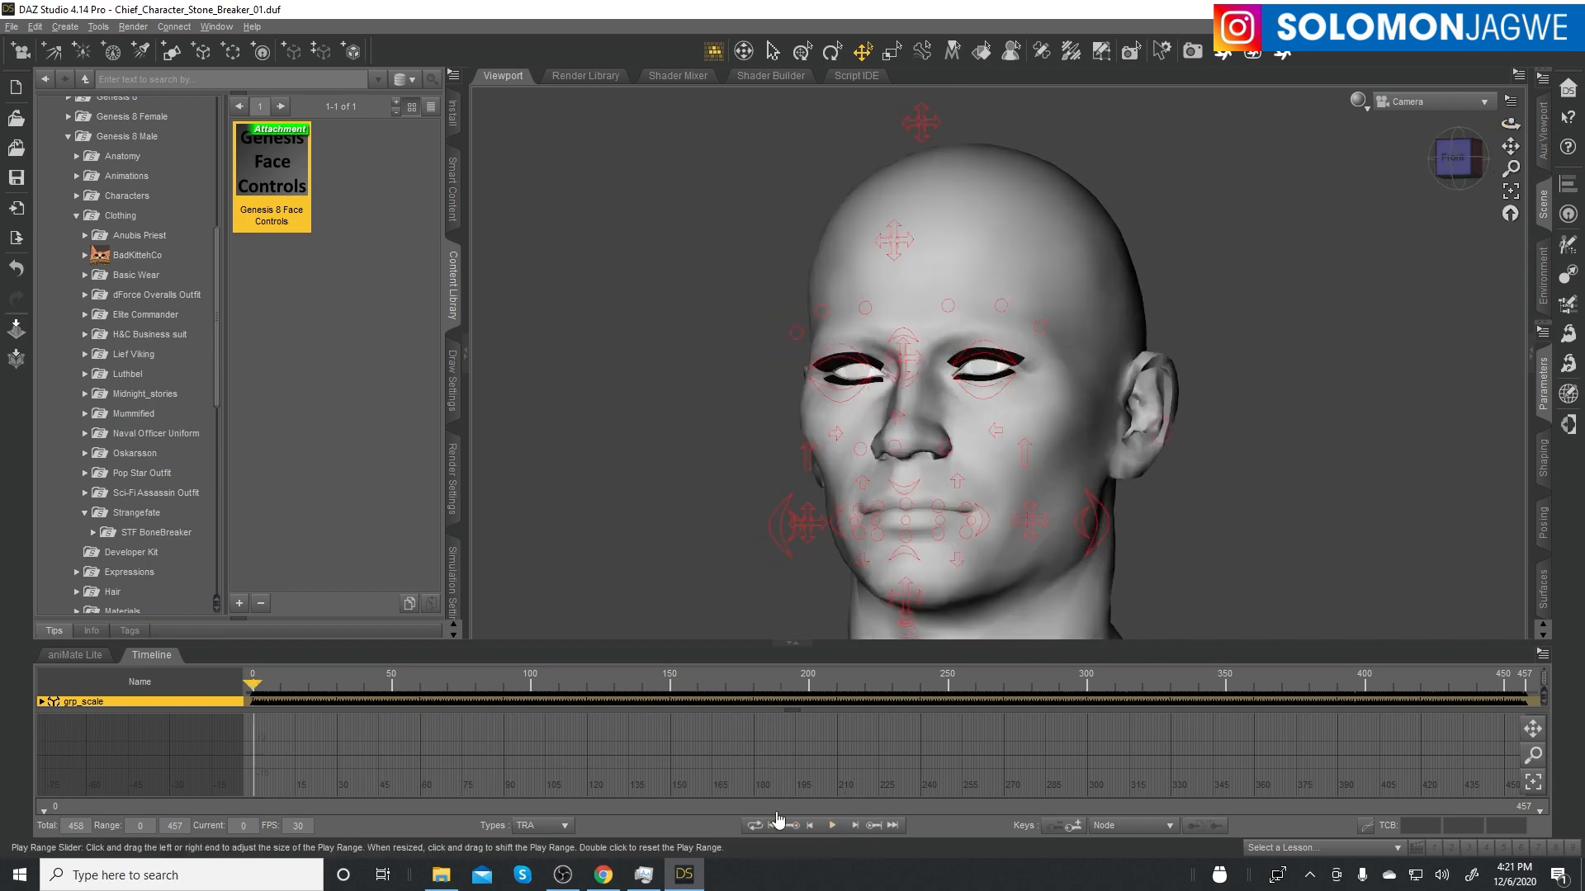
{"action": "left_click", "coordinate": [1123, 229]}
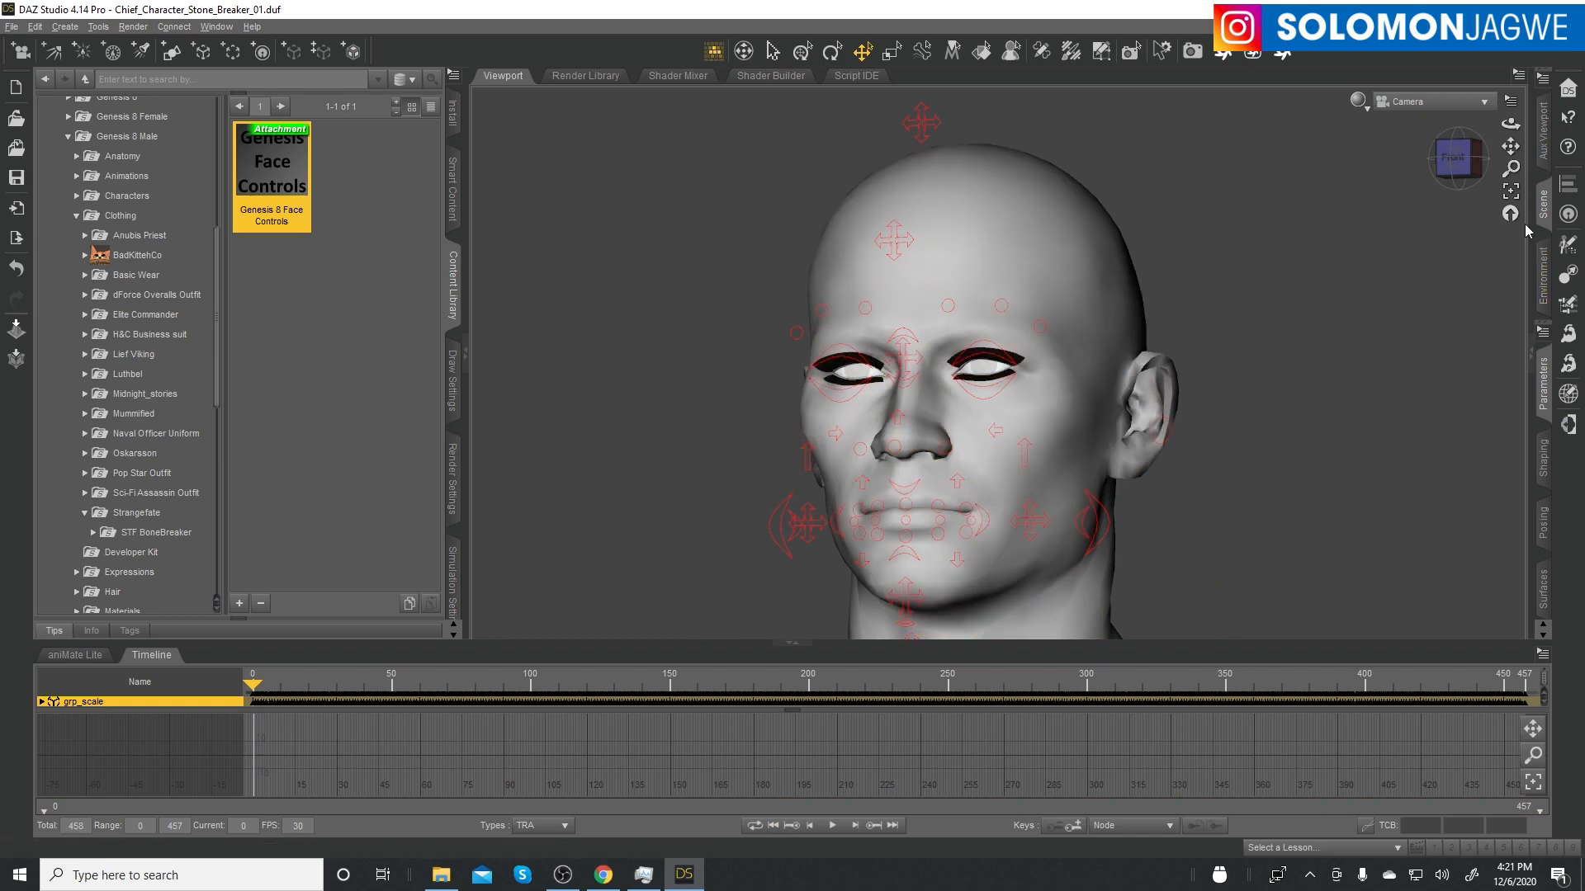
- Reopen the Scene and Parameters area, collapse the Scar 8 hierarchy in the scene, and clear the selection
{"action": "left_click", "coordinate": [1530, 373]}
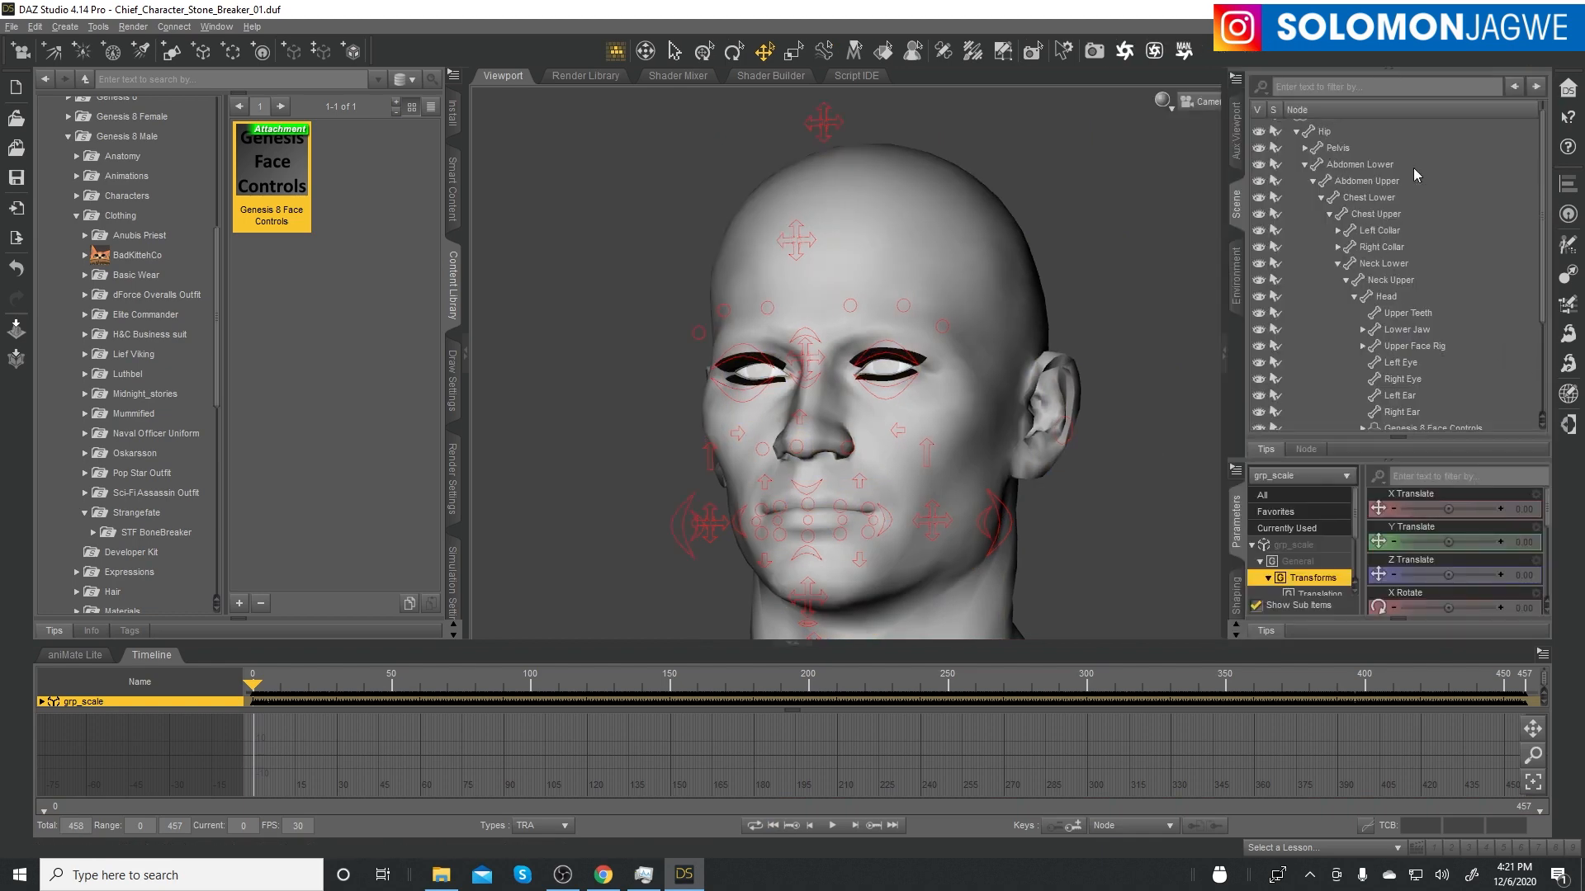
{"action": "scroll", "coordinate": [1462, 227], "scroll_direction": "up", "scroll_amount": 1}
{"action": "left_click", "coordinate": [1321, 128]}
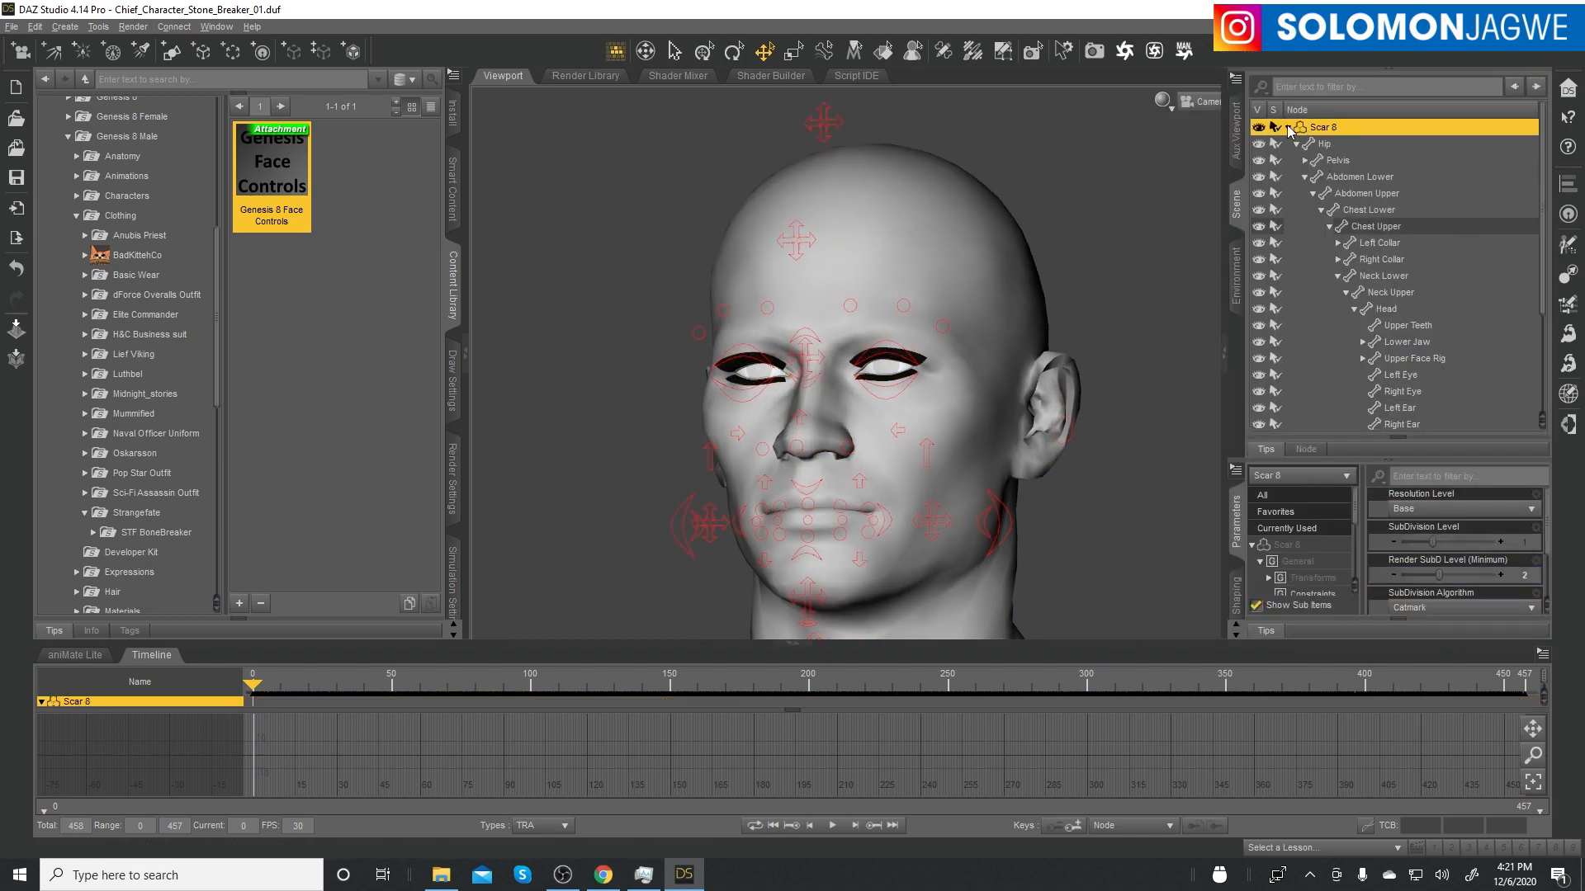
{"action": "left_click", "coordinate": [1289, 128]}
{"action": "left_click", "coordinate": [1344, 298]}
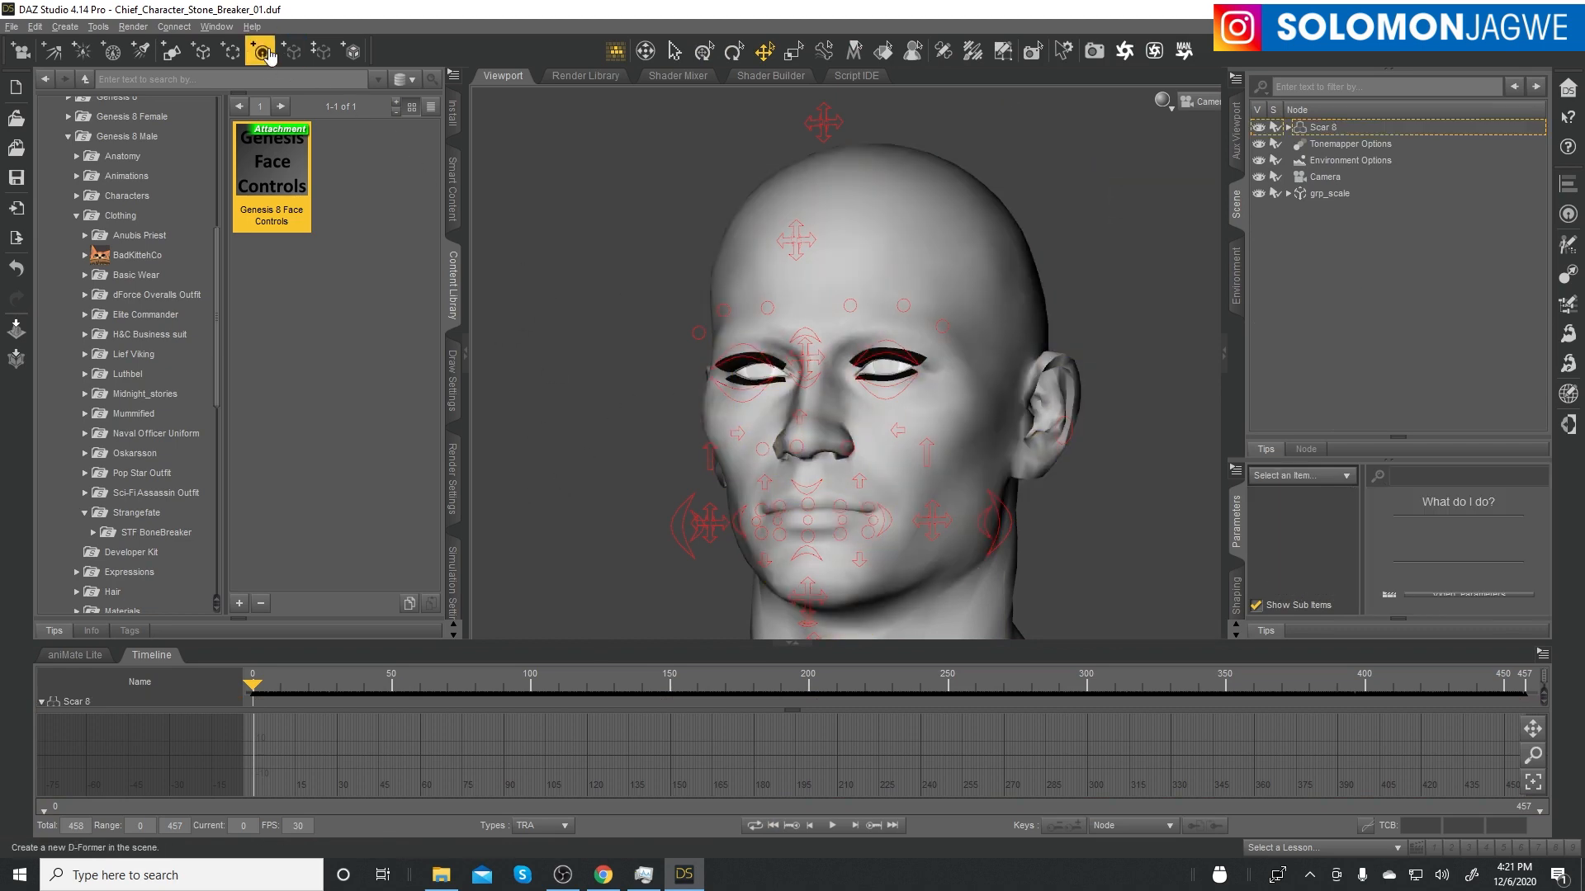
- Open PowerPose and select the Scar 8 figure to load its pose controls
{"action": "left_click", "coordinate": [213, 27]}
{"action": "mouse_move", "coordinate": [240, 49]}
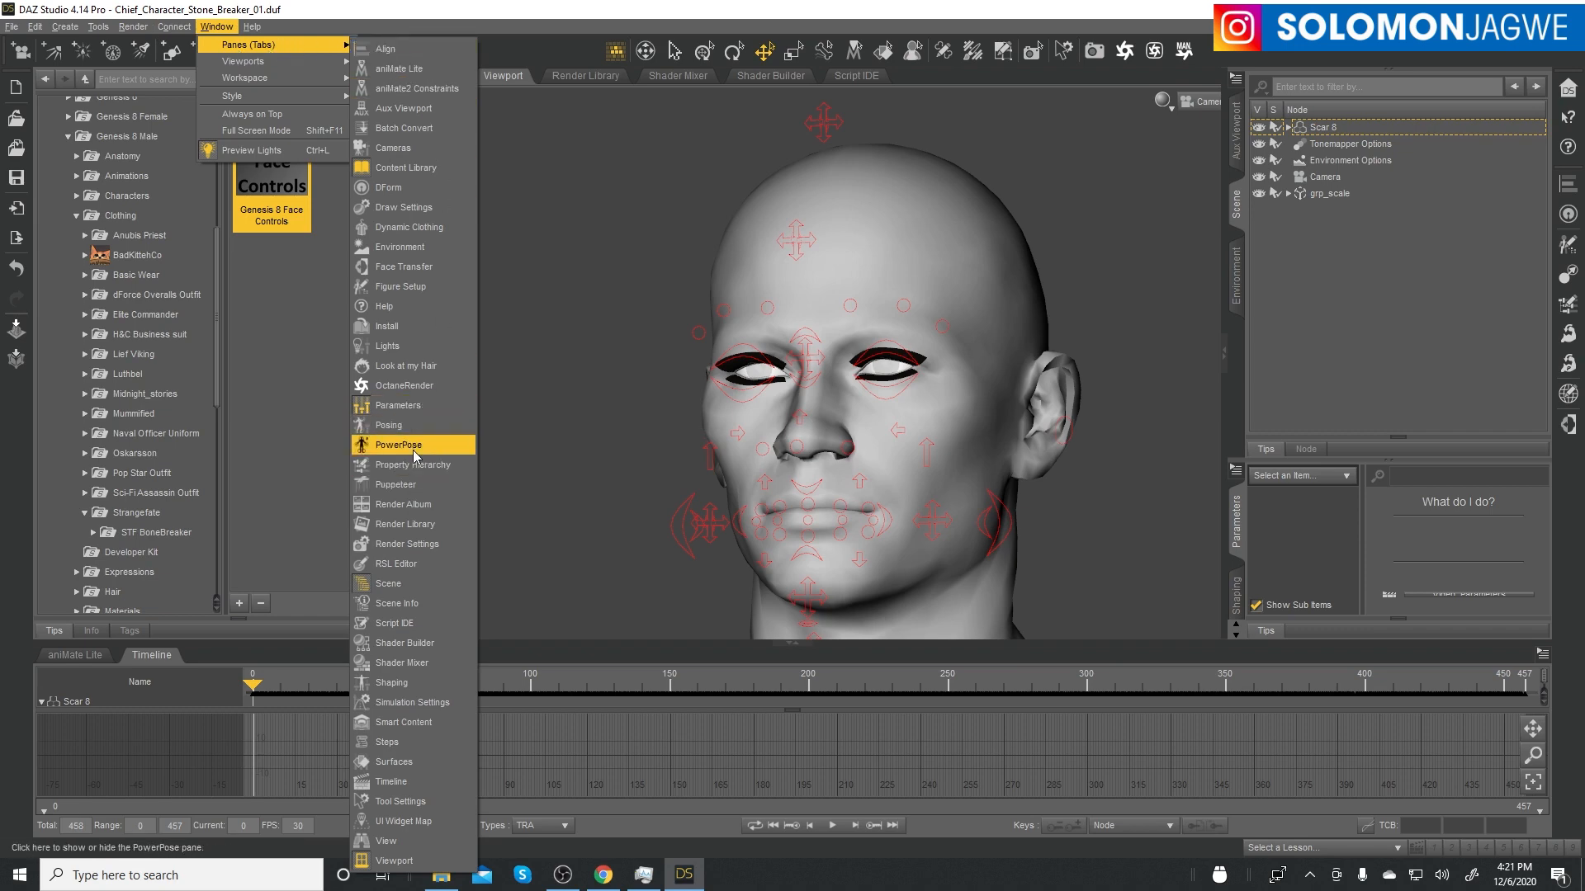
{"action": "left_click", "coordinate": [399, 445]}
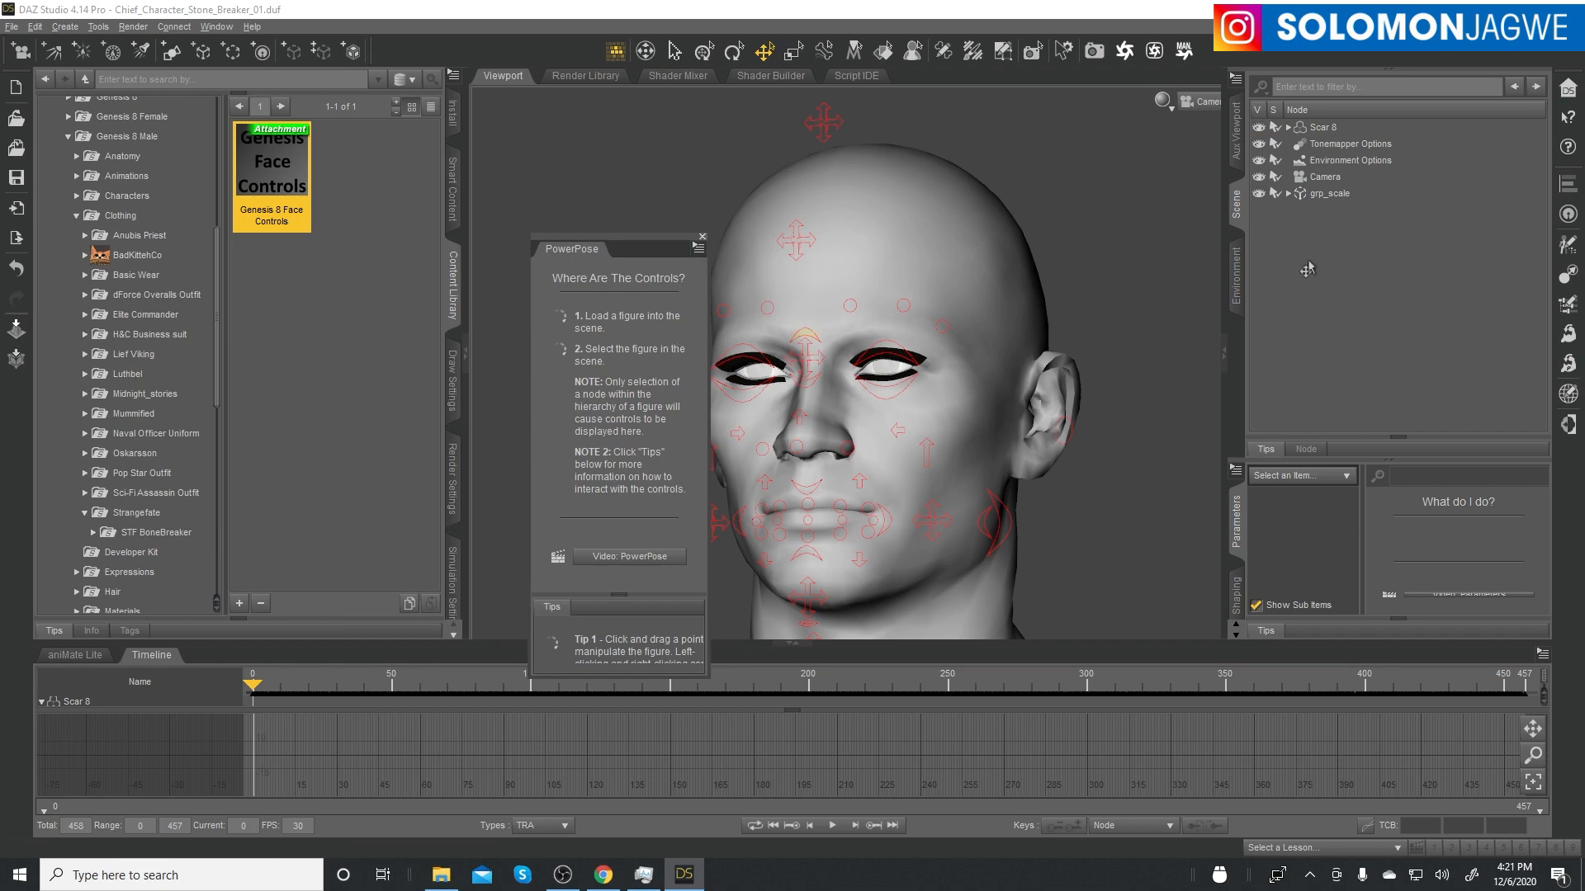
{"action": "left_click", "coordinate": [1335, 129]}
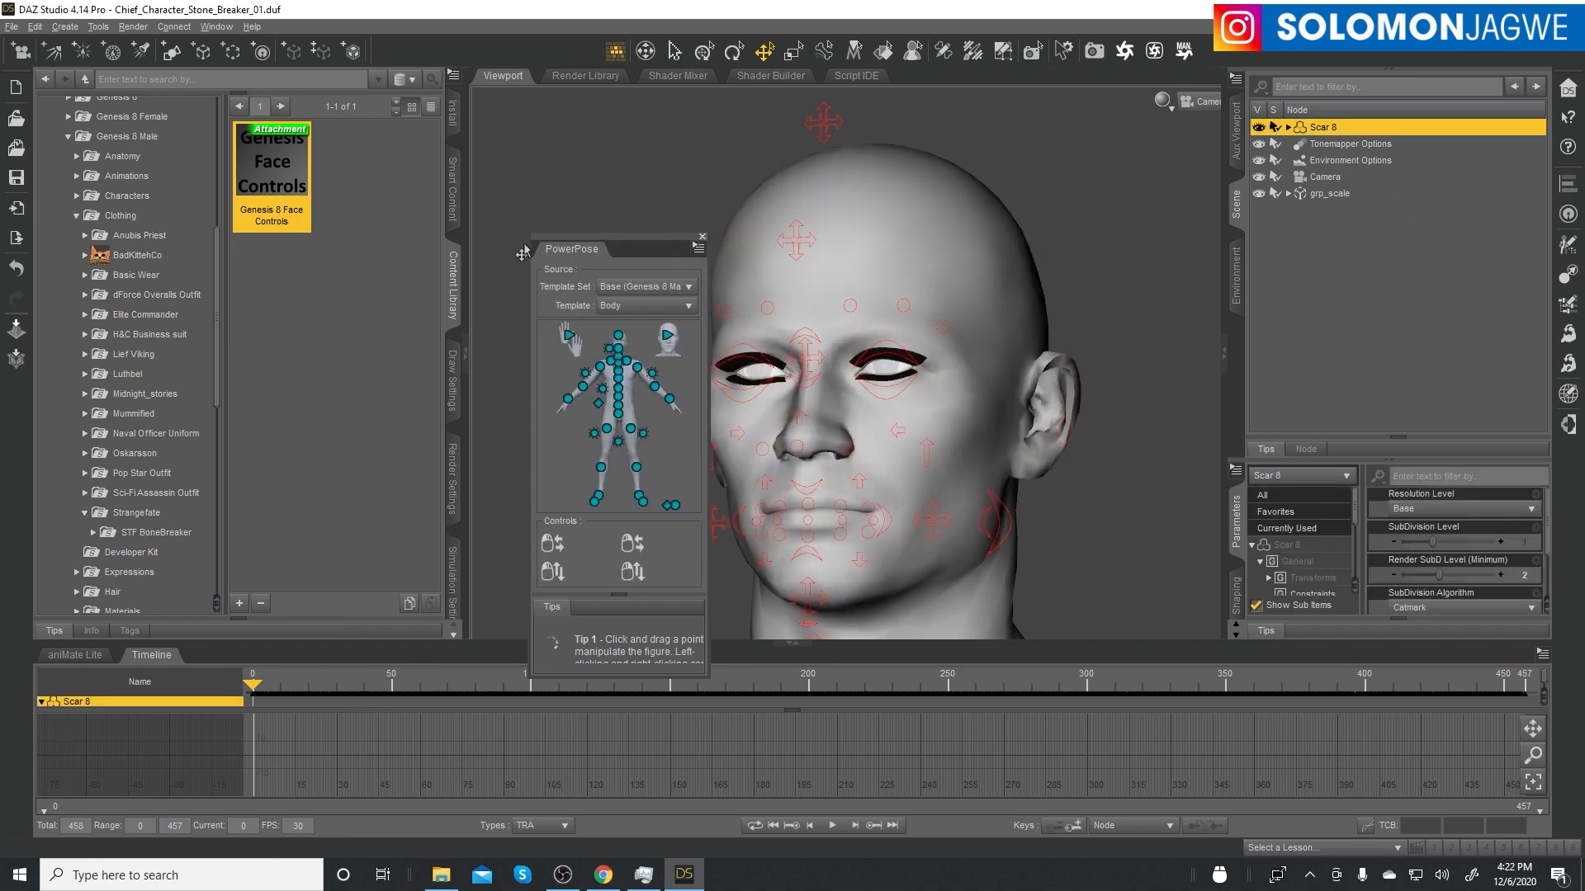
- Enlarge the PowerPose window and its figure area, and switch its template from Body to Head
{"action": "left_click_drag", "start_coordinate": [528, 235], "coordinate": [241, 206]}
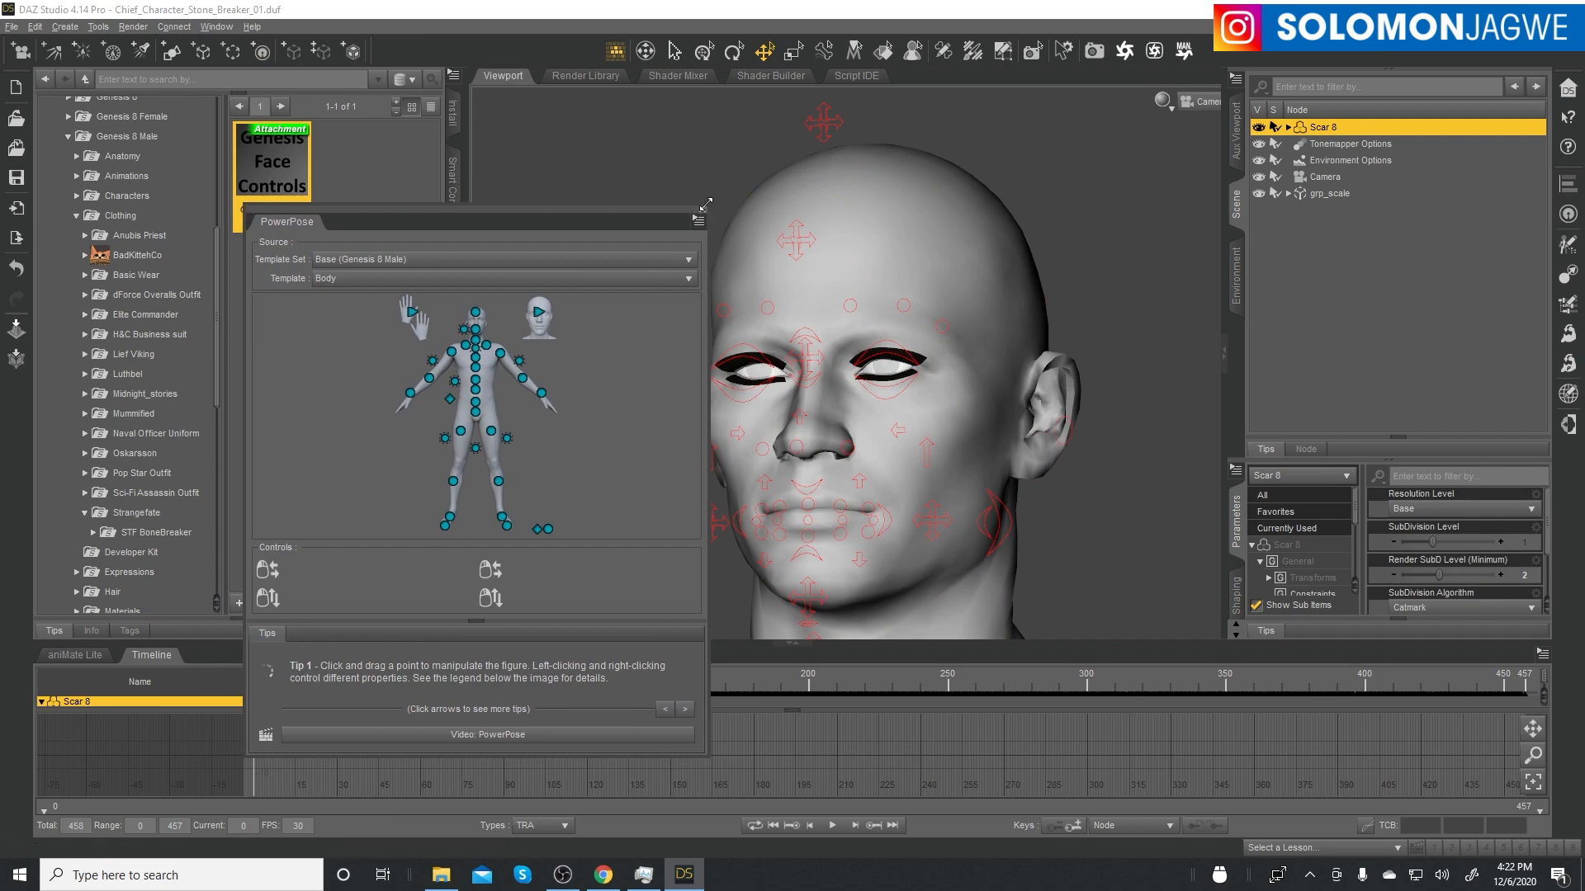
{"action": "left_click_drag", "start_coordinate": [705, 203], "coordinate": [888, 116]}
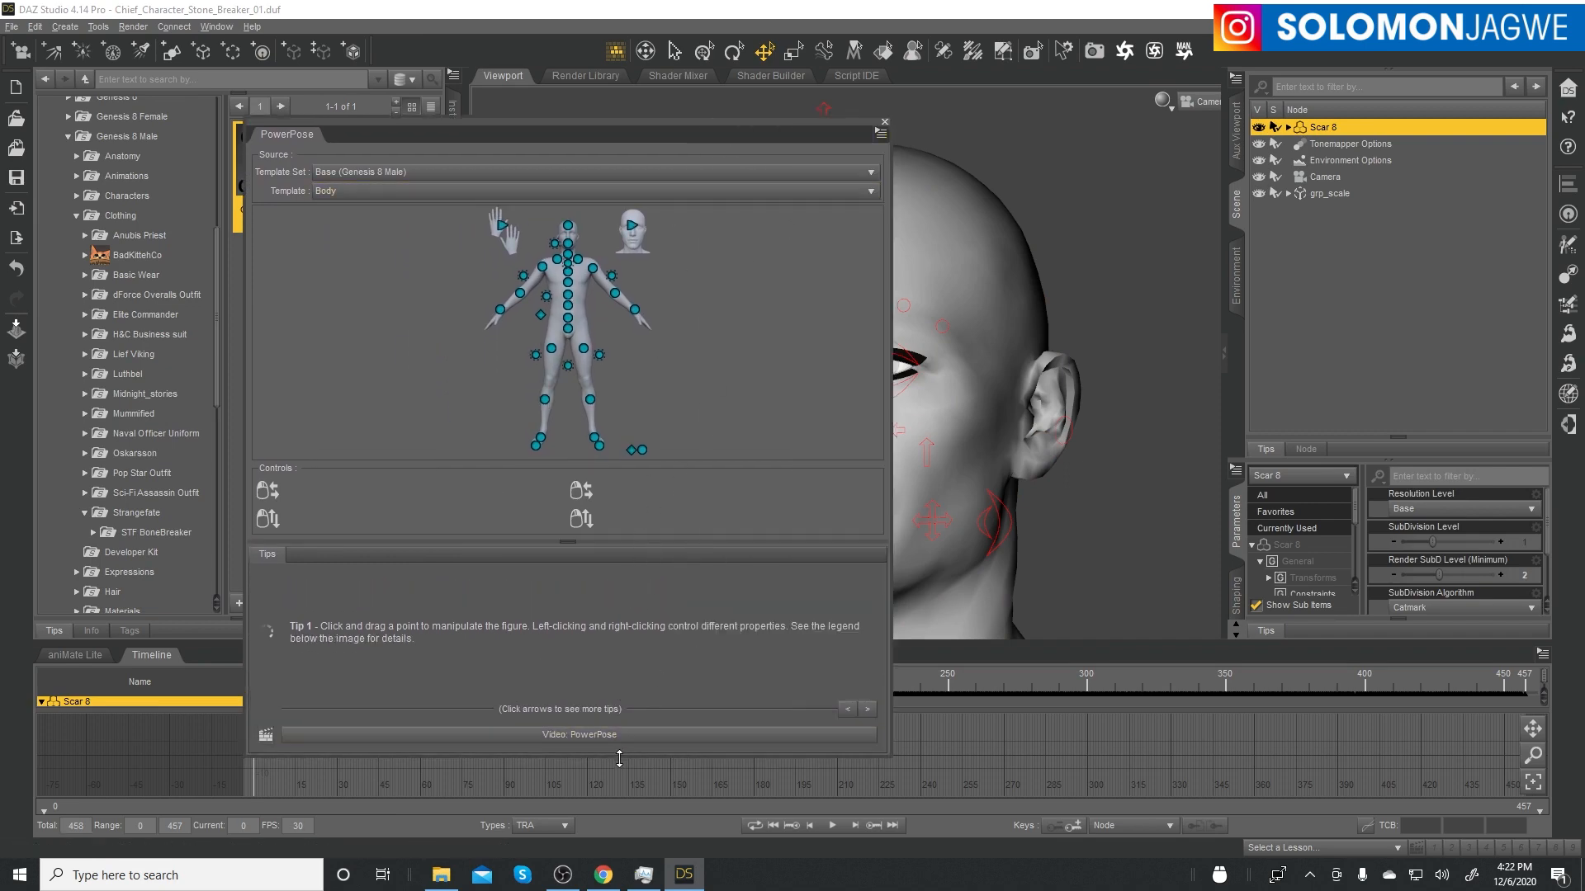
{"action": "left_click_drag", "start_coordinate": [619, 758], "coordinate": [611, 811]}
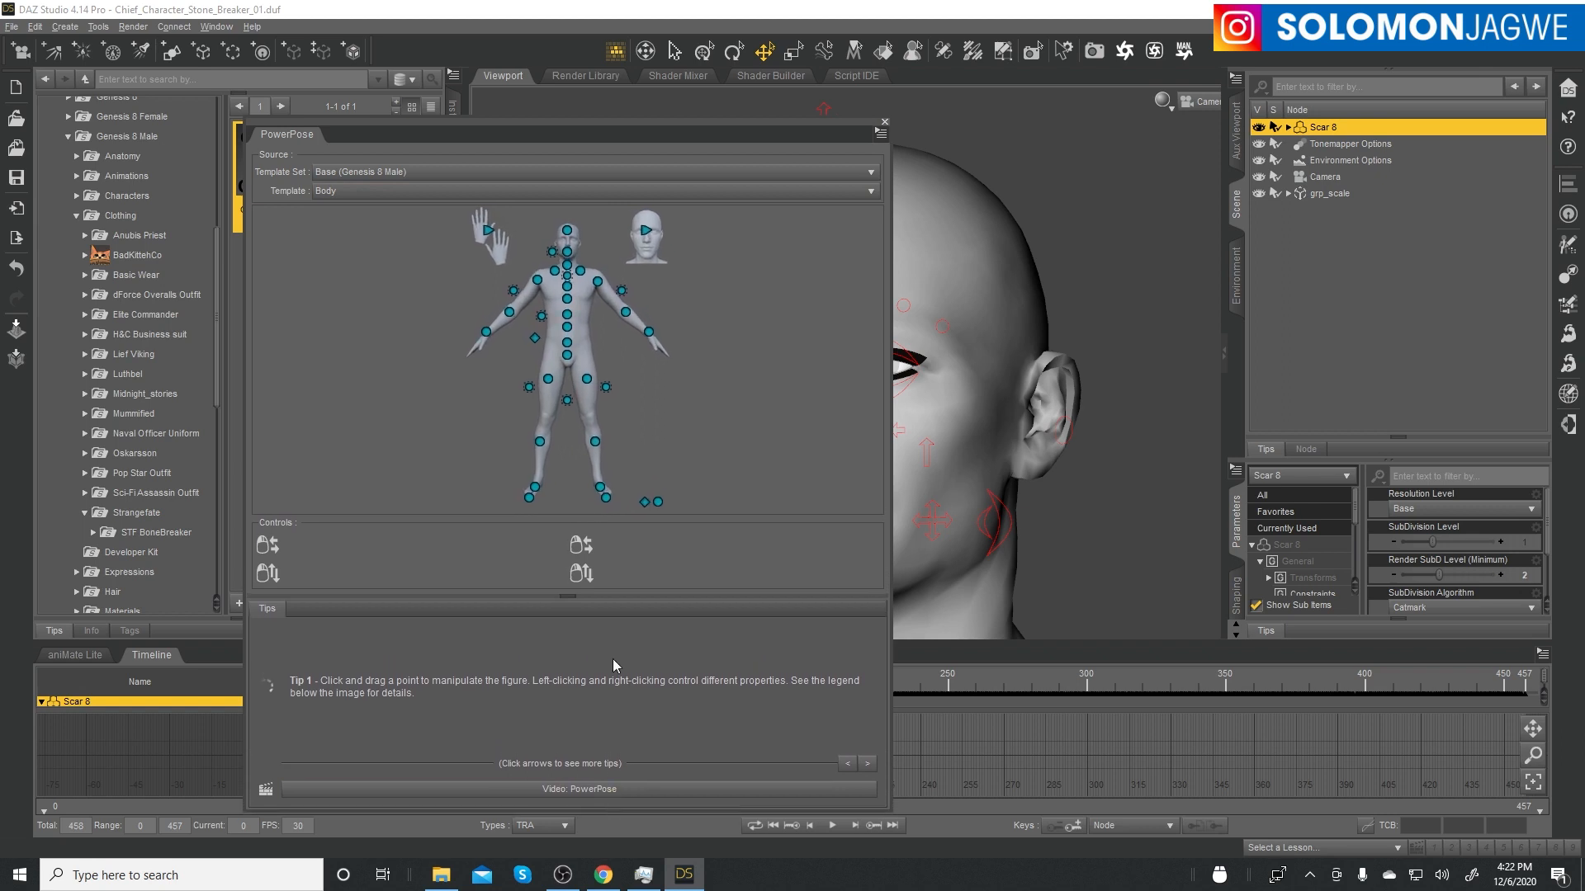
{"action": "left_click", "coordinate": [646, 236]}
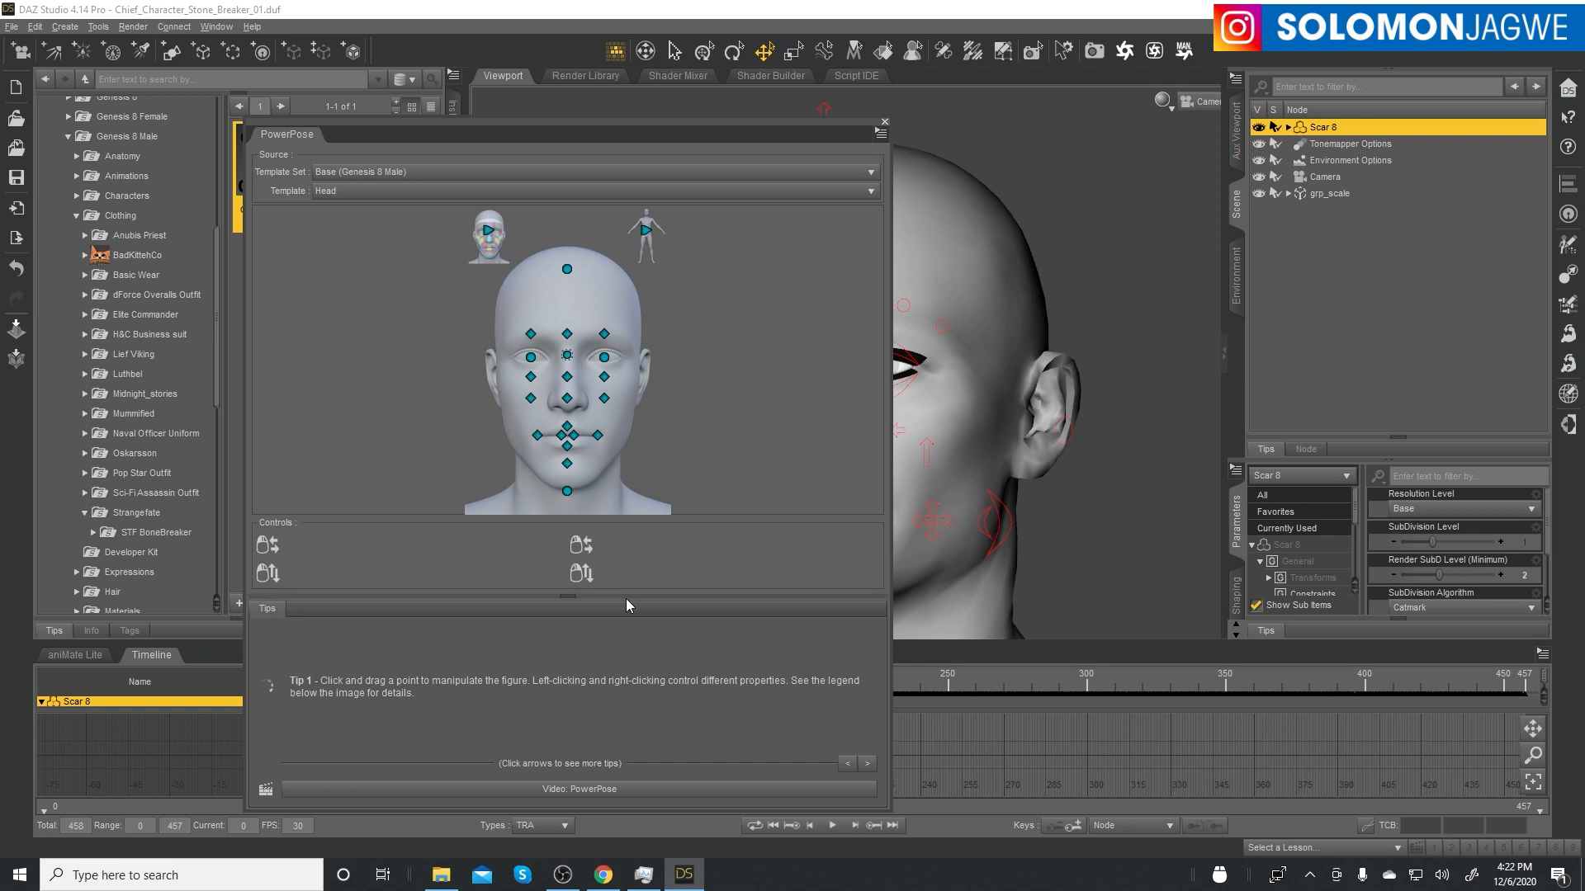
{"action": "left_click_drag", "start_coordinate": [628, 605], "coordinate": [619, 700]}
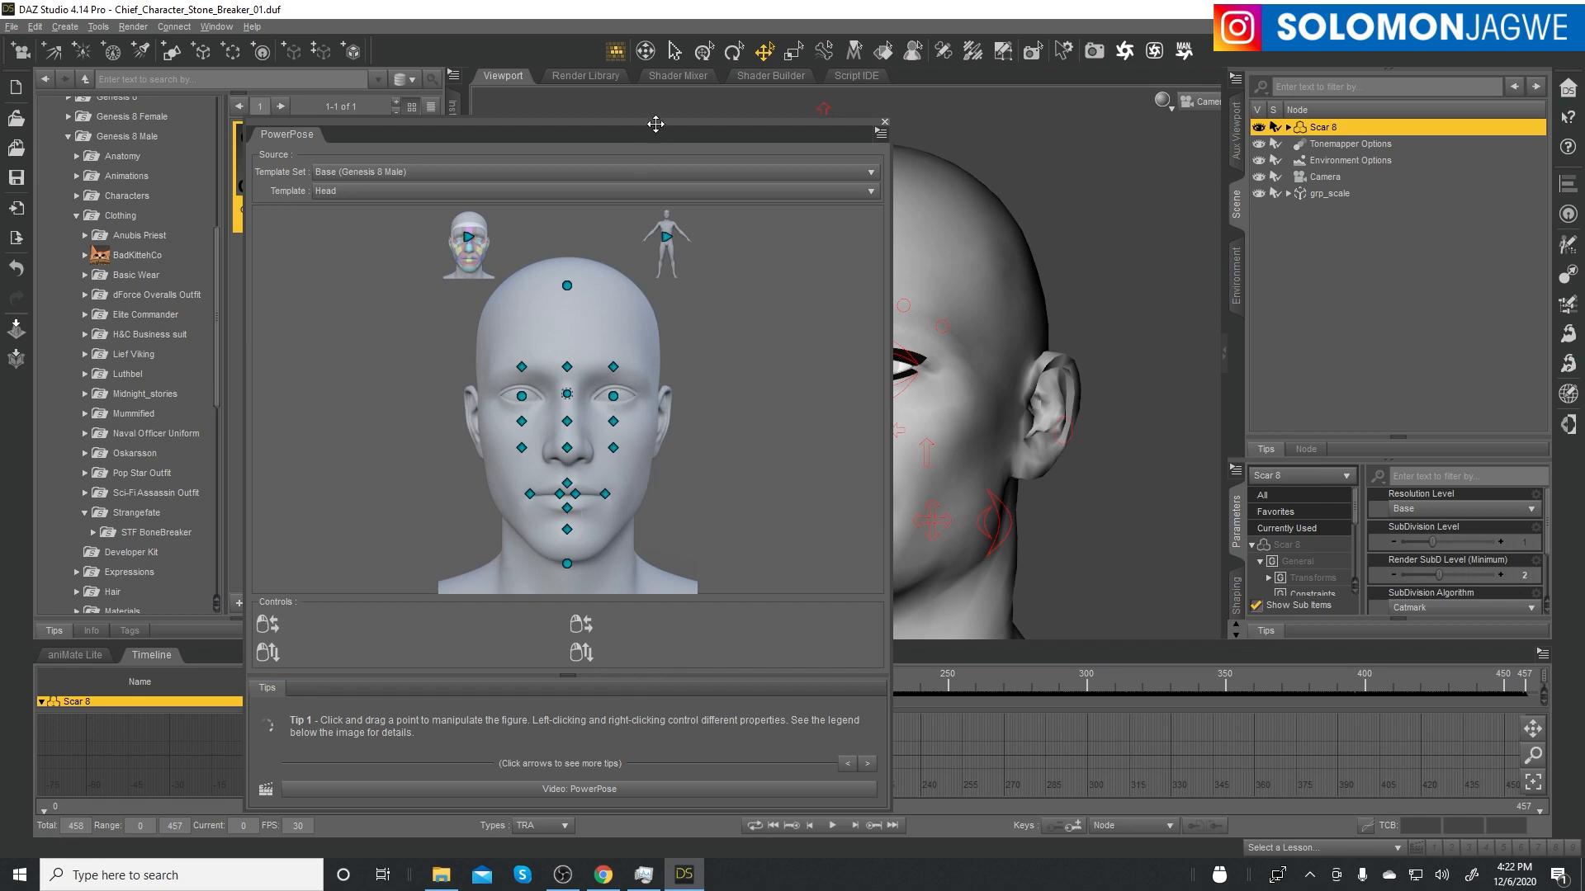
- Place PowerPose beside the character's face, collapse the Scene and Parameters area, and frame the face in close-up
{"action": "left_click_drag", "start_coordinate": [655, 124], "coordinate": [1059, 147]}
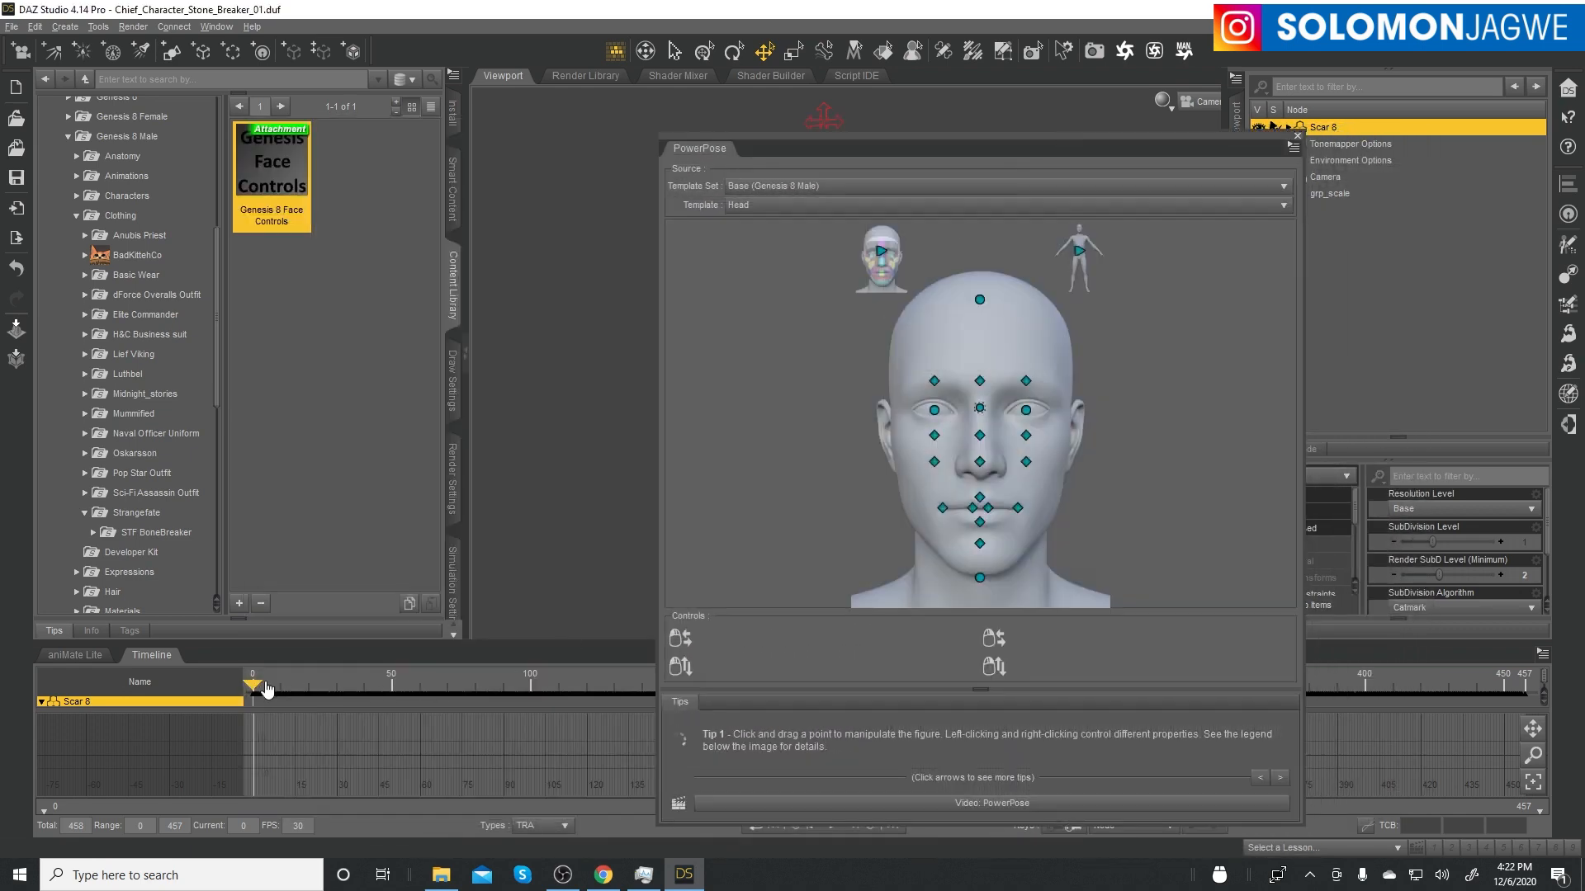
{"action": "left_click_drag", "start_coordinate": [1019, 134], "coordinate": [488, 149]}
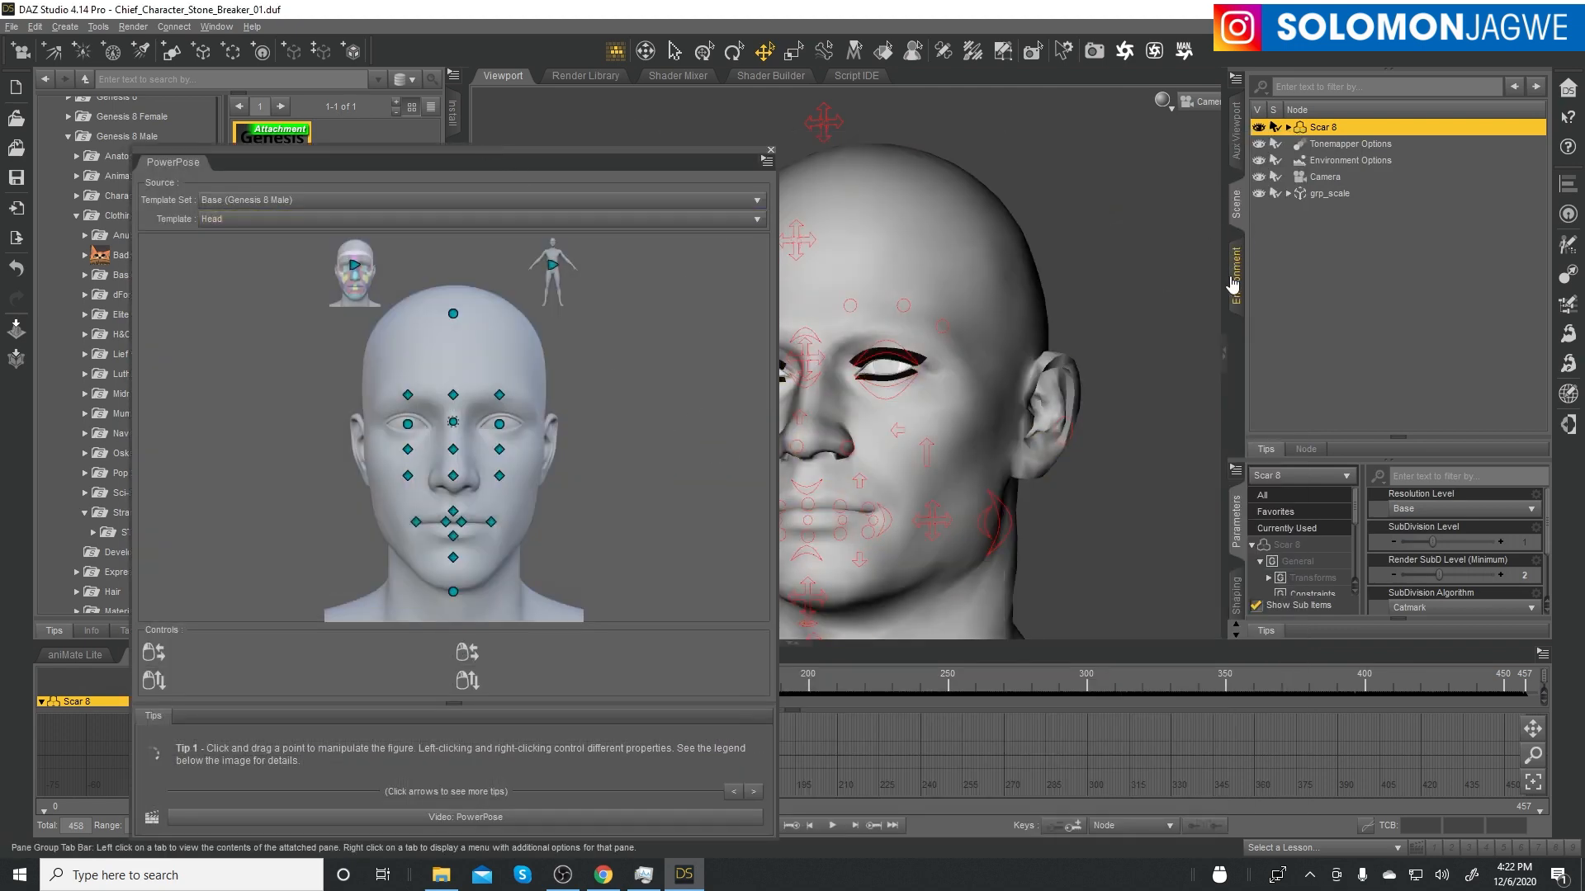
{"action": "left_click", "coordinate": [1225, 353]}
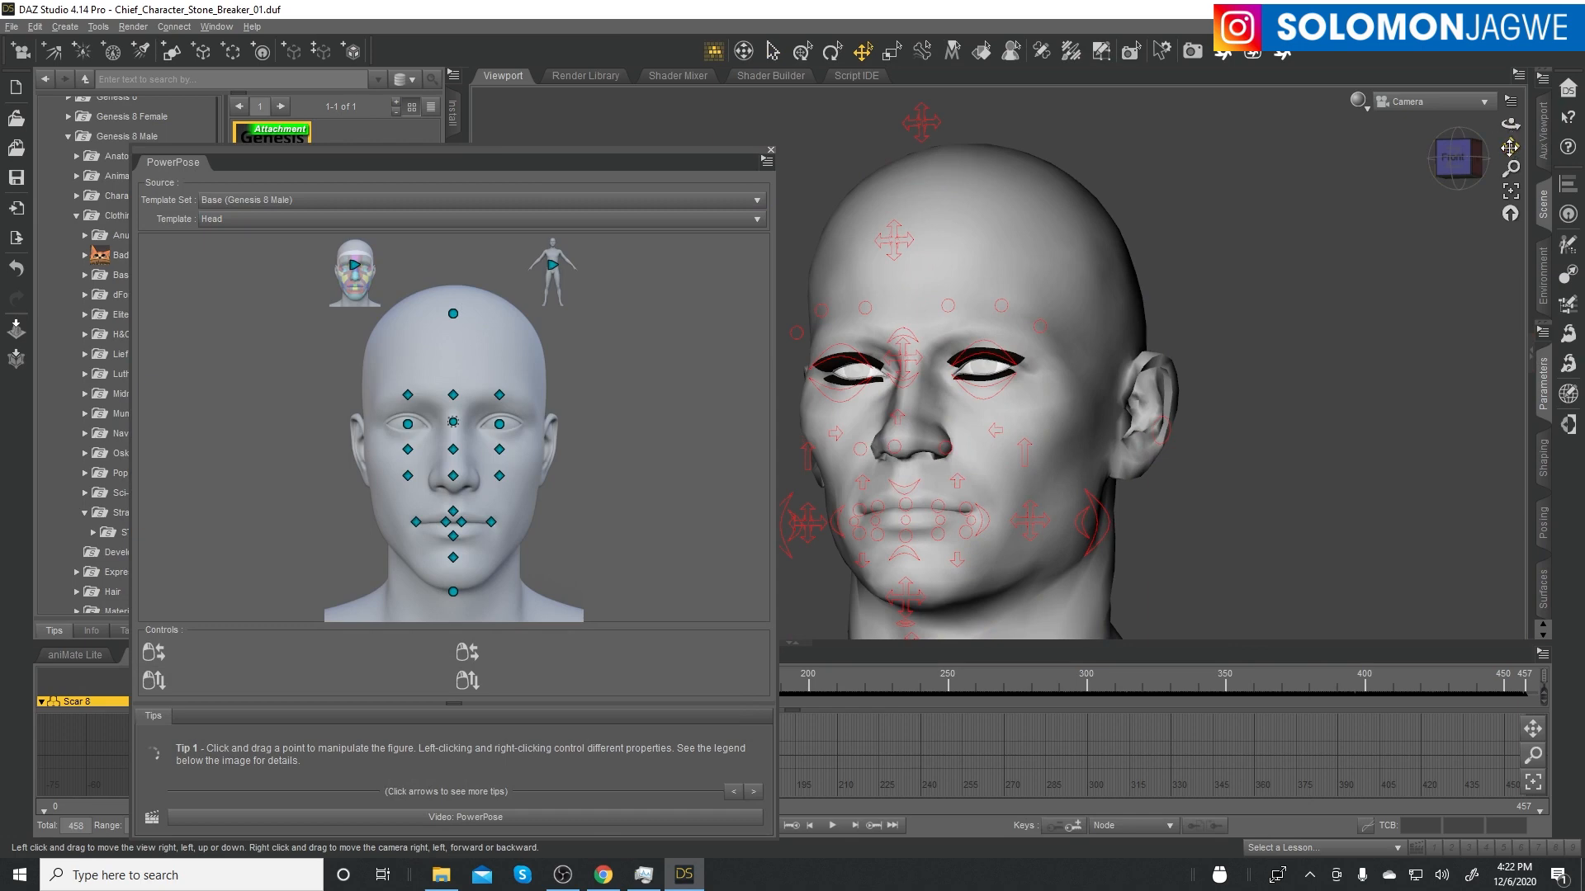
{"action": "left_click_drag", "start_coordinate": [1510, 147], "coordinate": [1524, 99]}
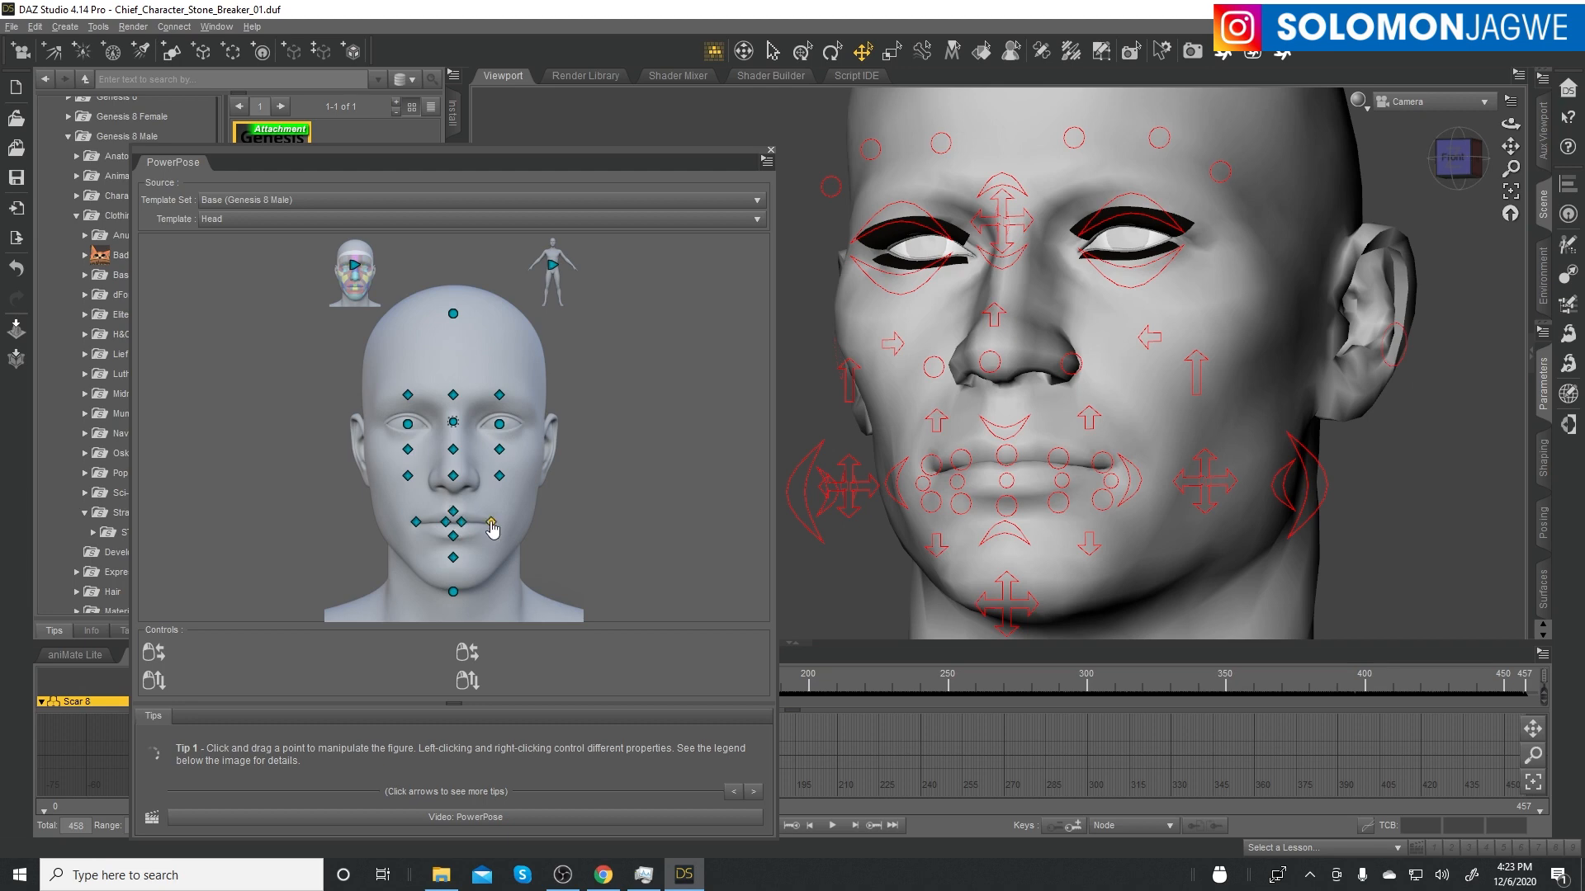
- Adjust the left mouth corner with the Head template's mouth points, and switch PowerPose to the Face template
{"action": "left_click", "coordinate": [491, 525]}
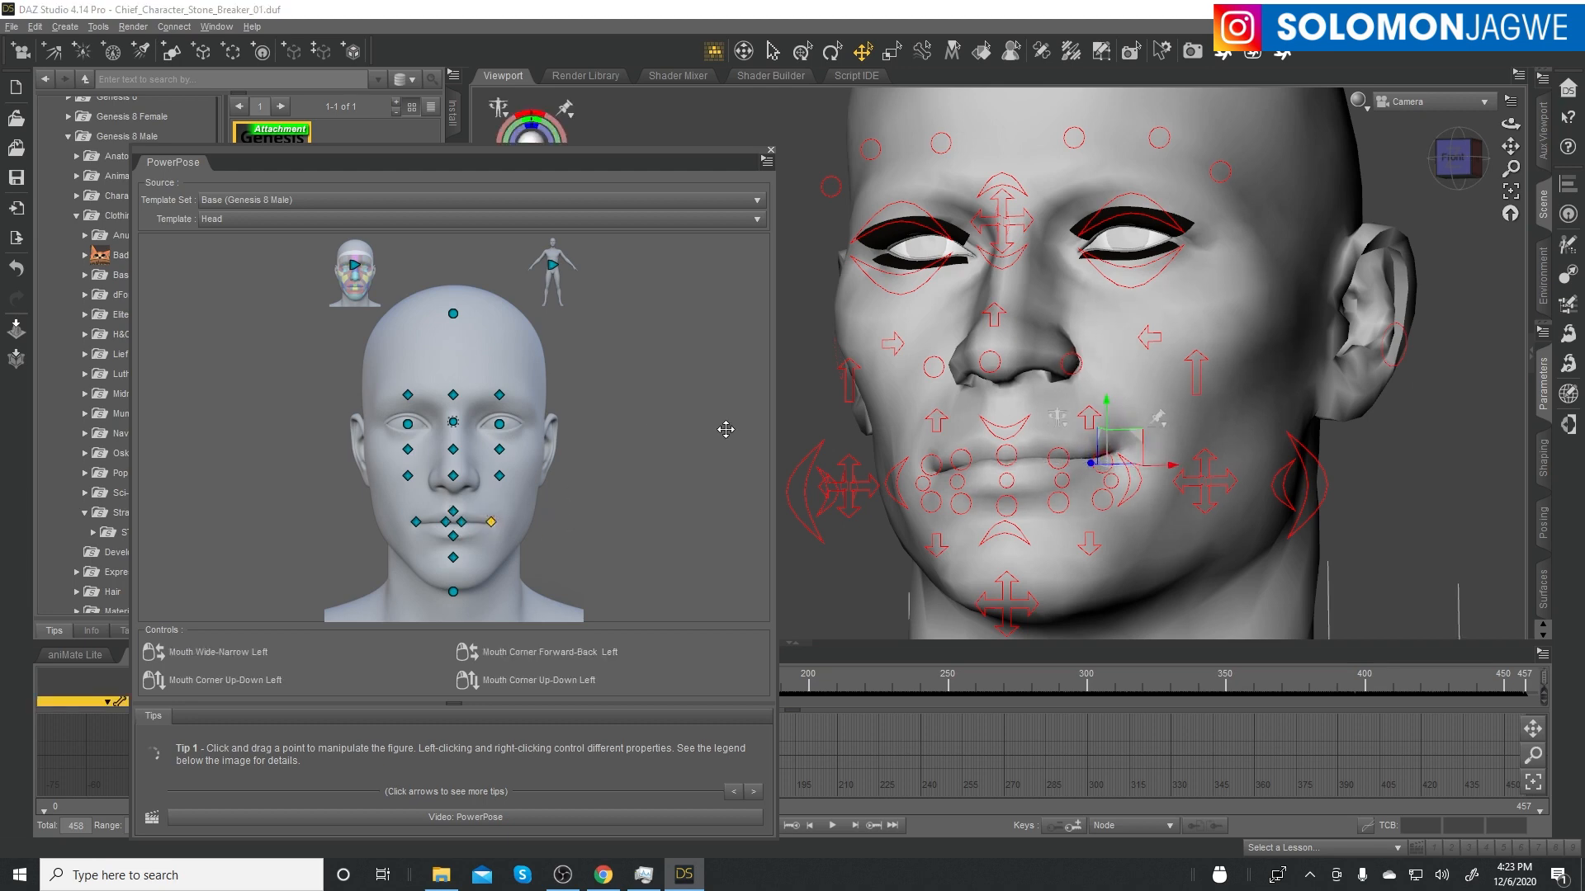
{"action": "left_click", "coordinate": [461, 526]}
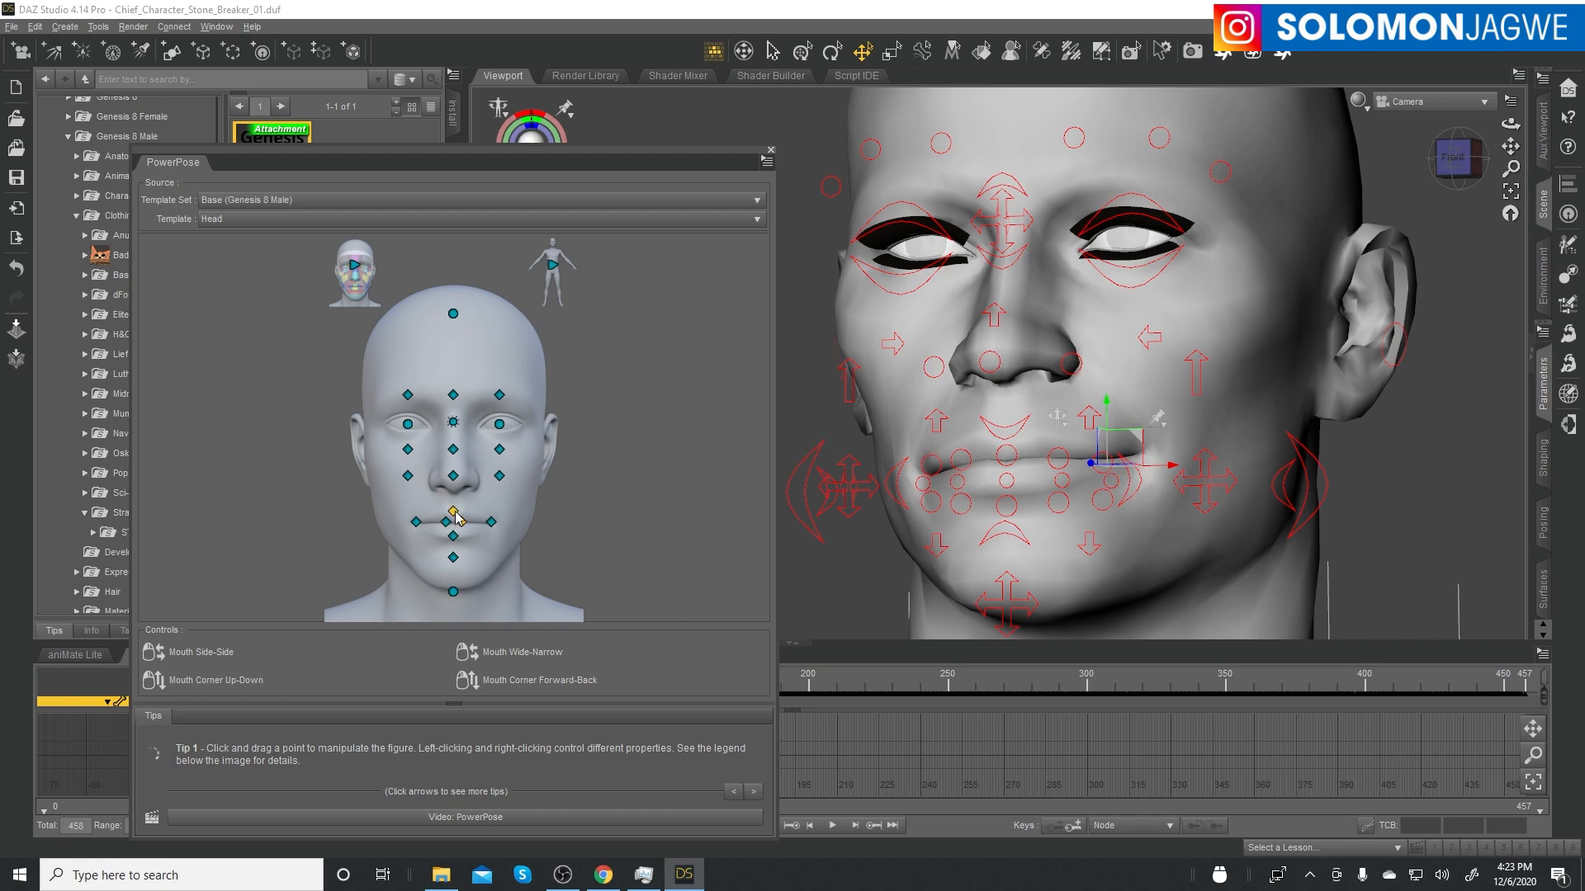
{"action": "left_click", "coordinate": [355, 271]}
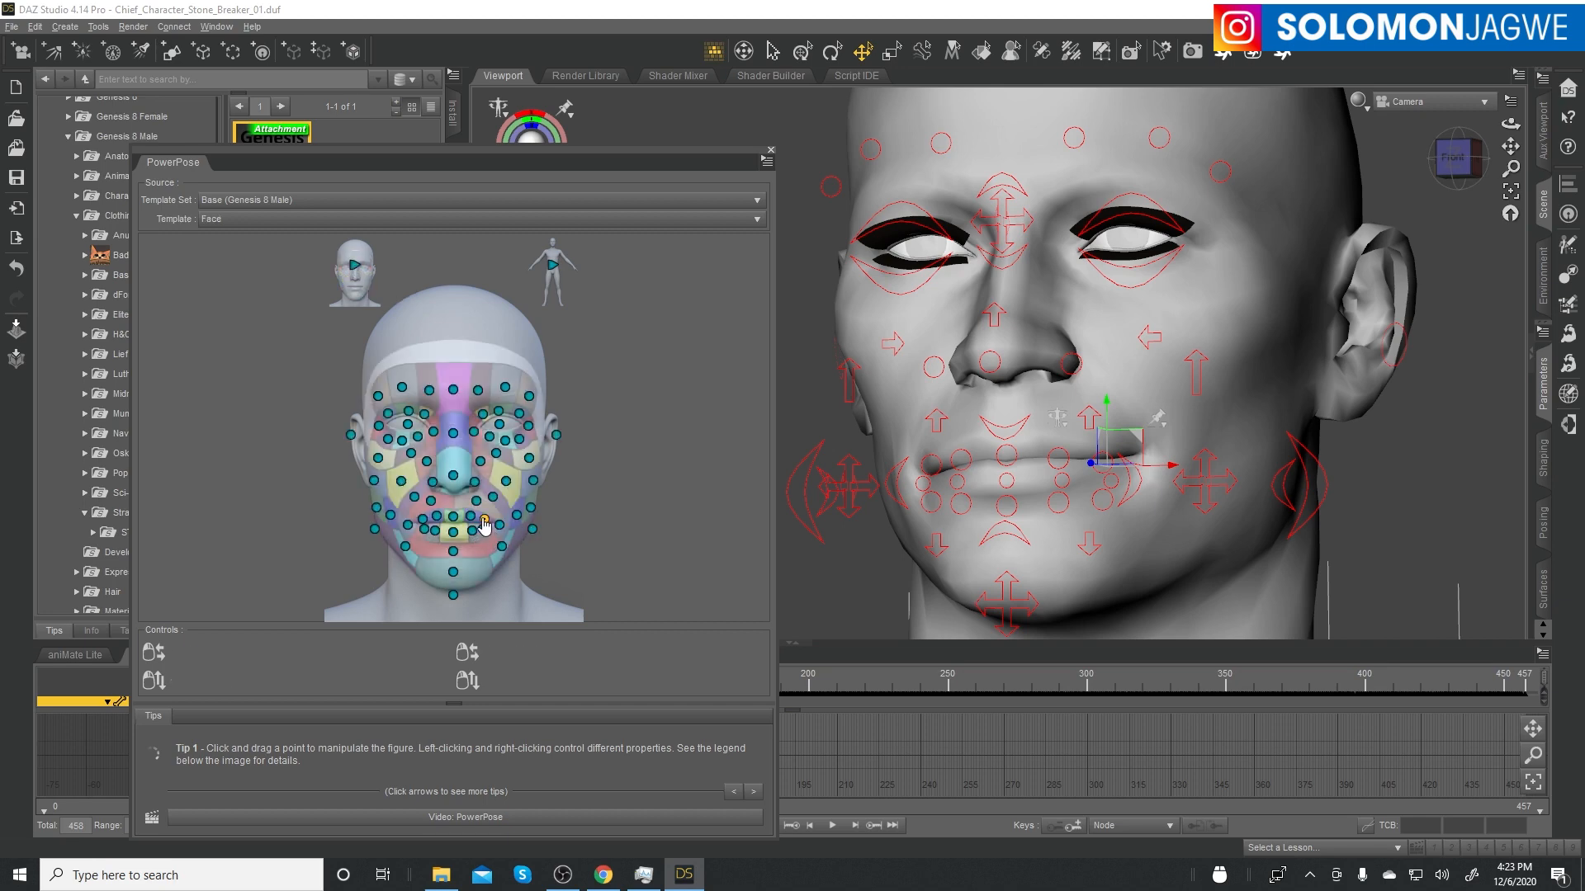
- Shape a one-sided smile by adjusting the left mouth corner, cheek and jaw points in the Face template
{"action": "left_click_drag", "start_coordinate": [484, 524], "coordinate": [516, 508]}
{"action": "left_click", "coordinate": [506, 481]}
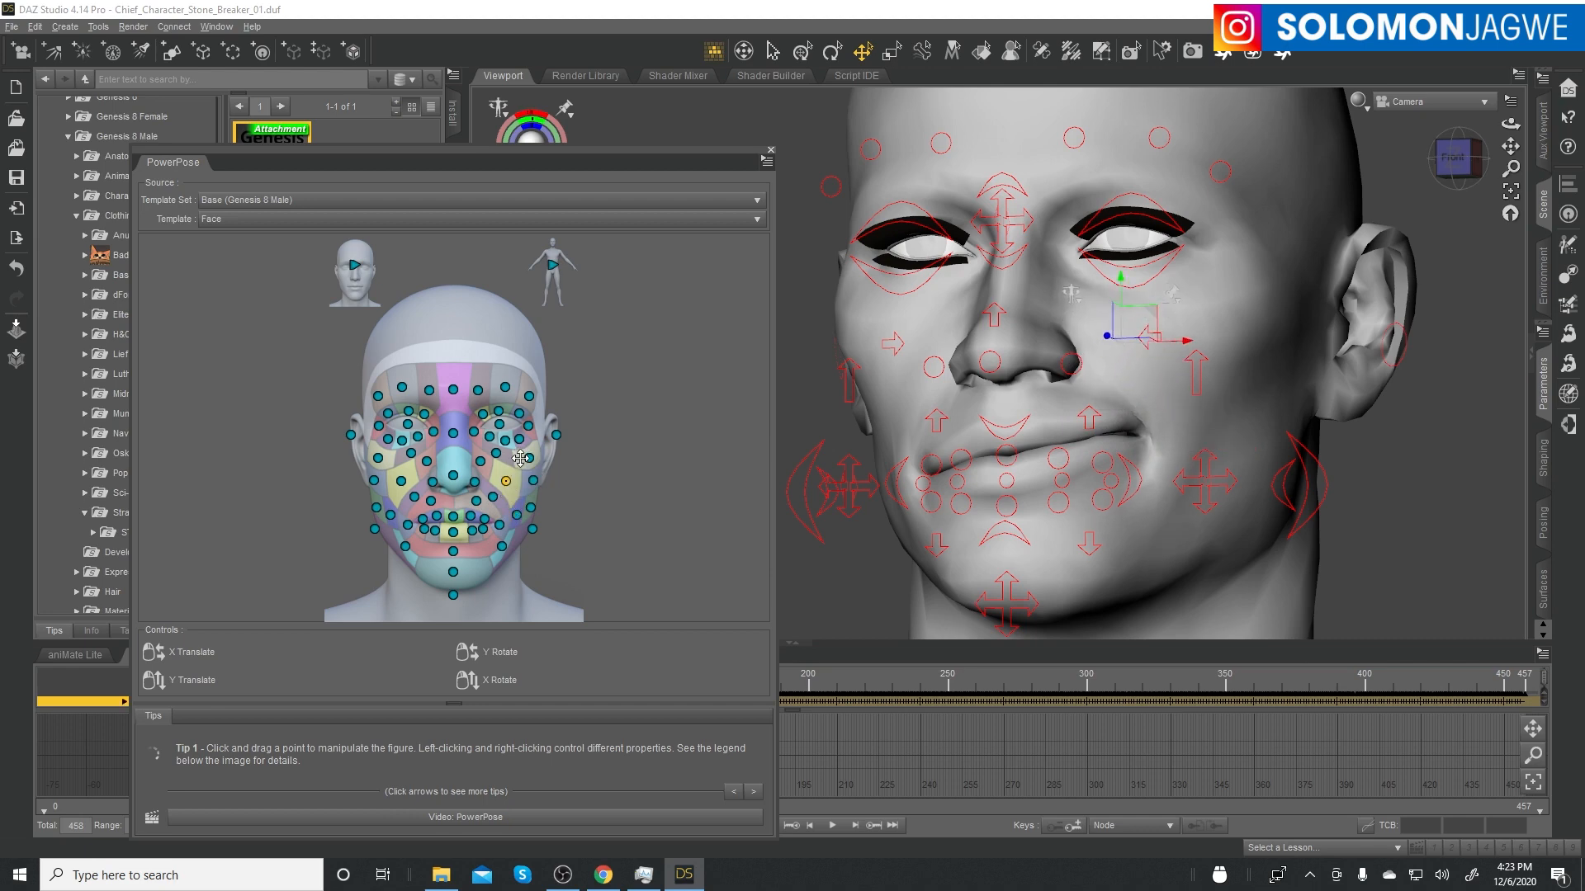
{"action": "left_click", "coordinate": [534, 481]}
{"action": "left_click_drag", "start_coordinate": [533, 484], "coordinate": [544, 475]}
{"action": "left_click", "coordinate": [533, 530]}
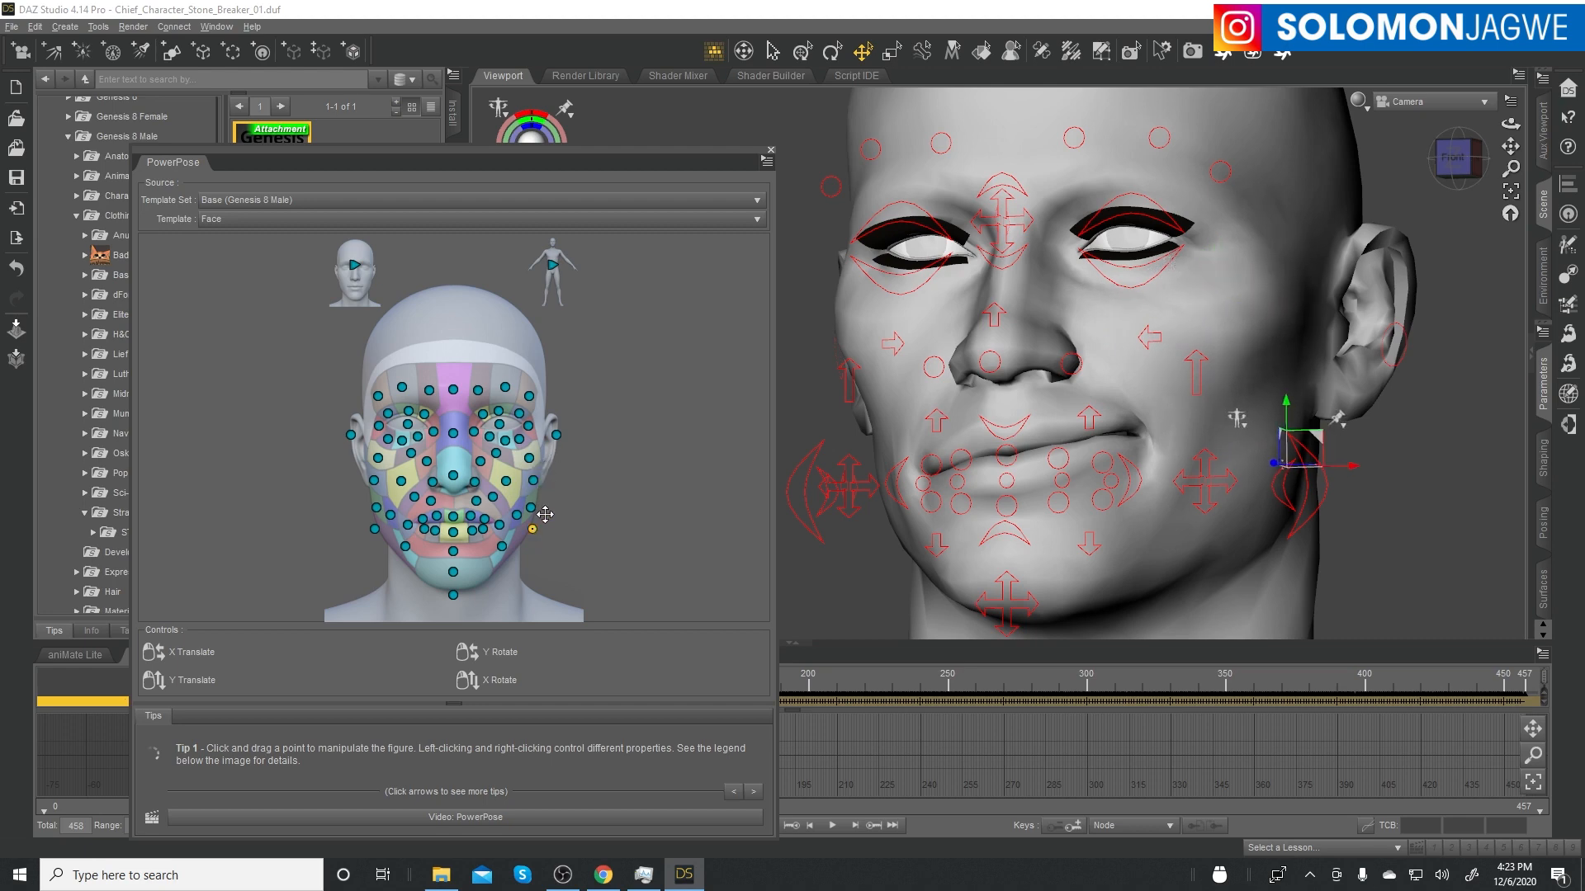
{"action": "left_click", "coordinate": [531, 508]}
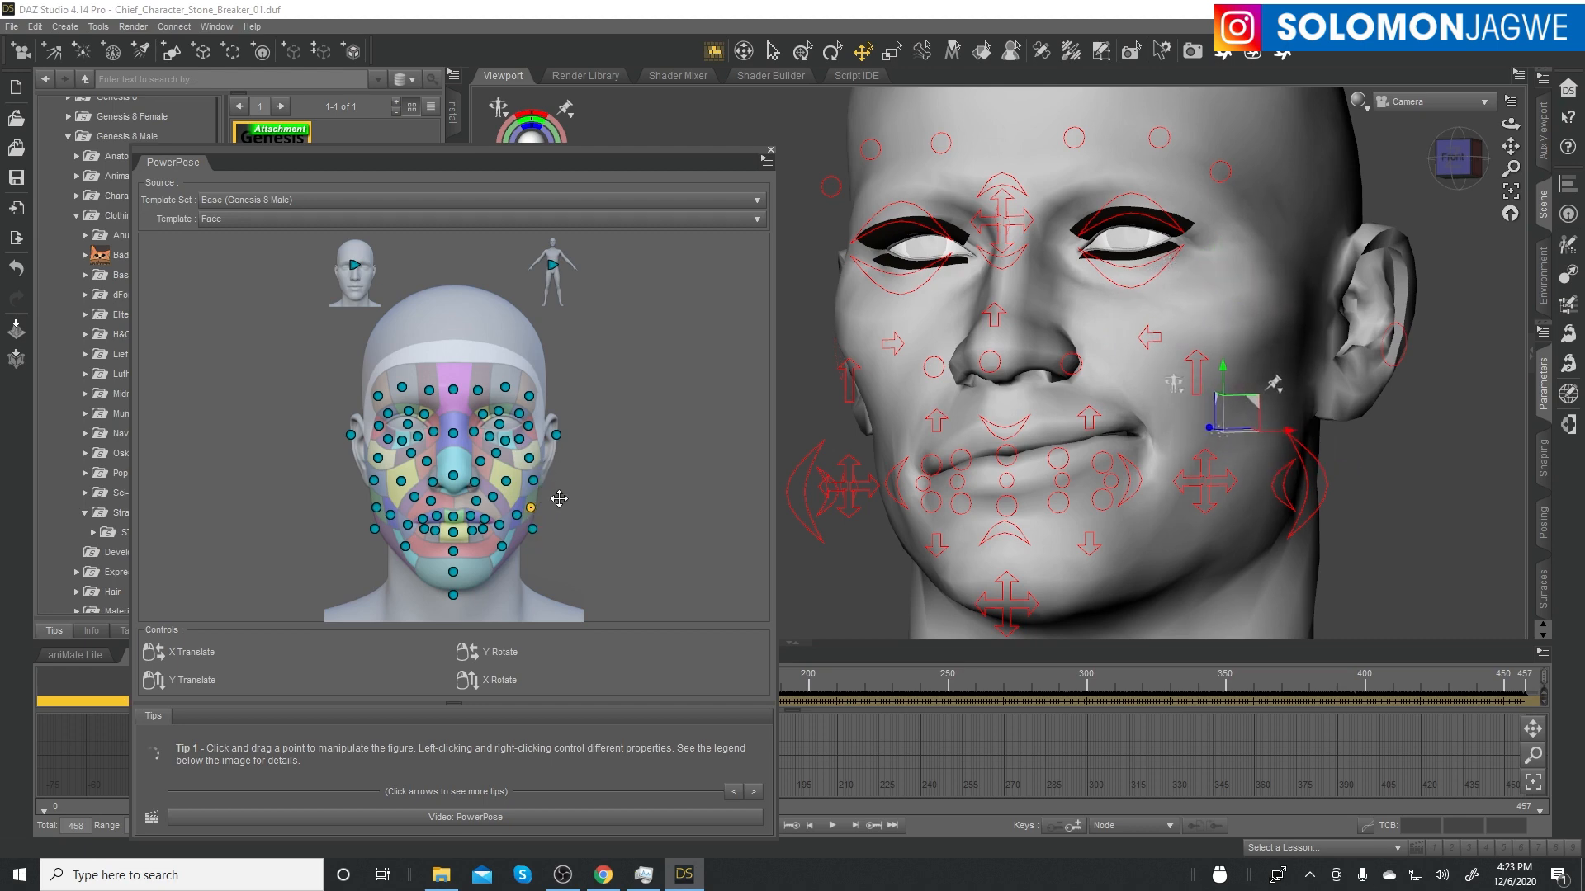
{"action": "left_click", "coordinate": [517, 516]}
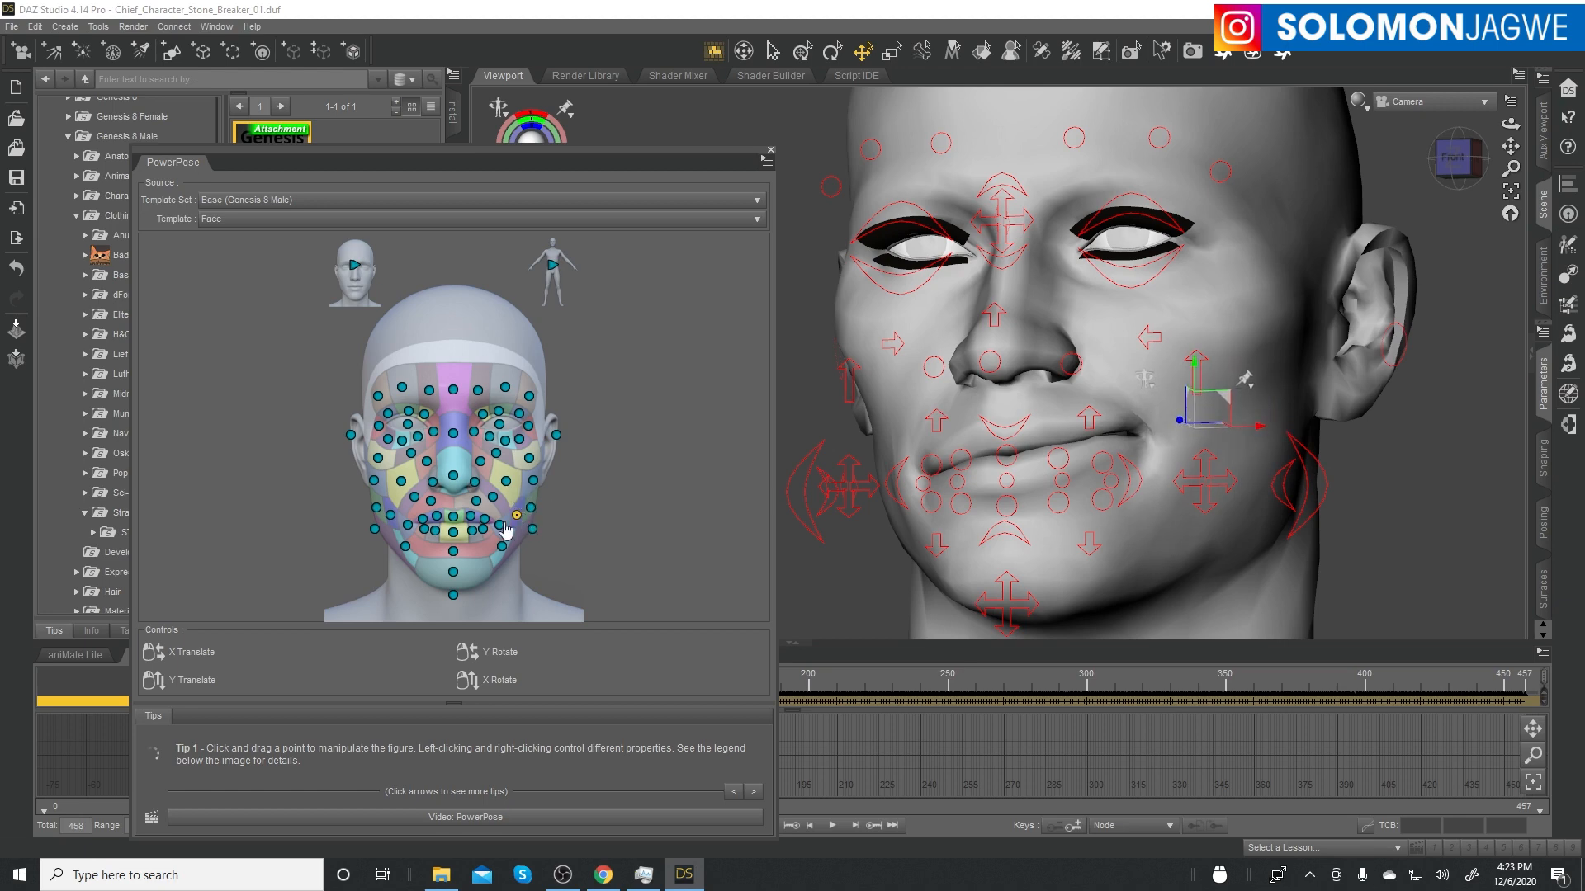
- Refine the left lip corner and left upper lip using their points in the Face template
{"action": "mouse_move", "coordinate": [502, 525]}
{"action": "left_mouse_down"}
{"action": "mouse_move", "coordinate": [505, 513]}
{"action": "mouse_move", "coordinate": [479, 566]}
{"action": "left_mouse_up"}
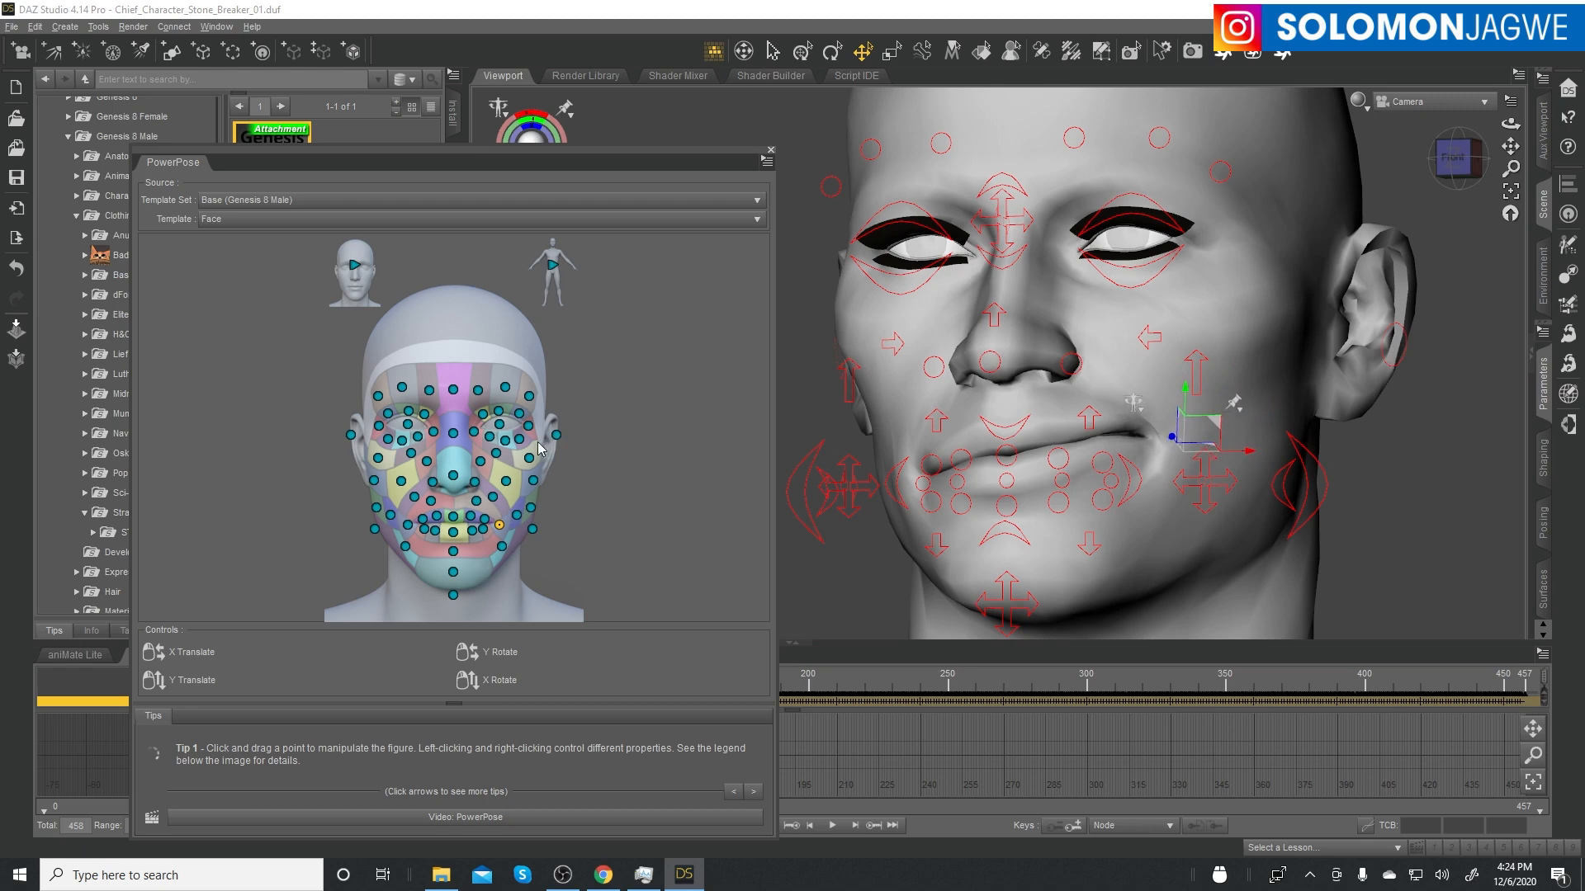
{"action": "left_click_drag", "start_coordinate": [474, 502], "coordinate": [475, 475]}
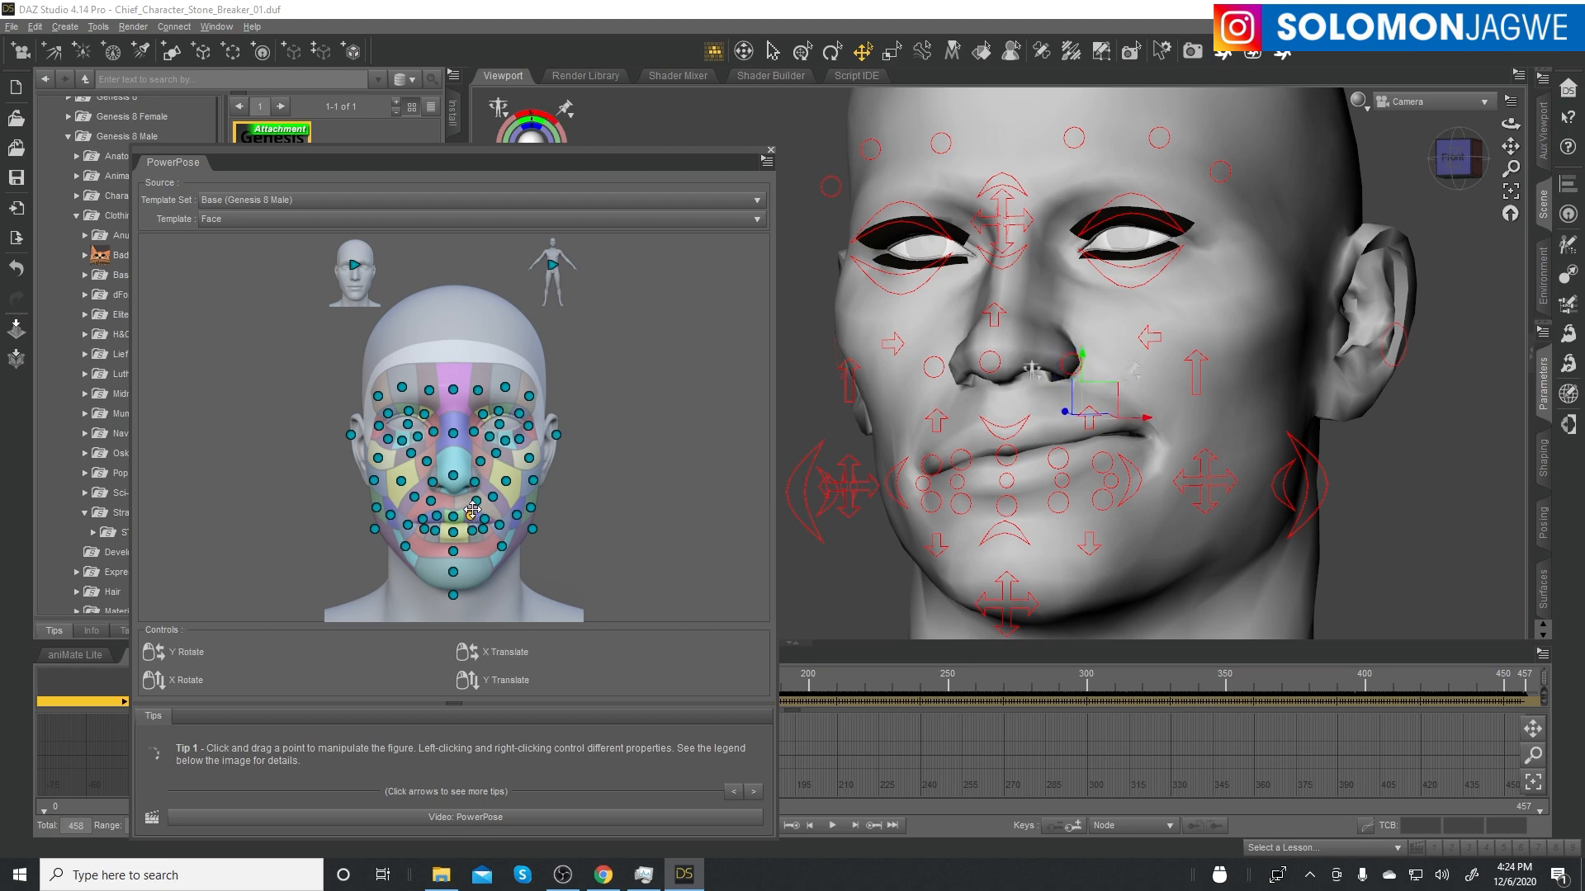
{"action": "left_click", "coordinate": [501, 530]}
{"action": "left_click", "coordinate": [485, 522]}
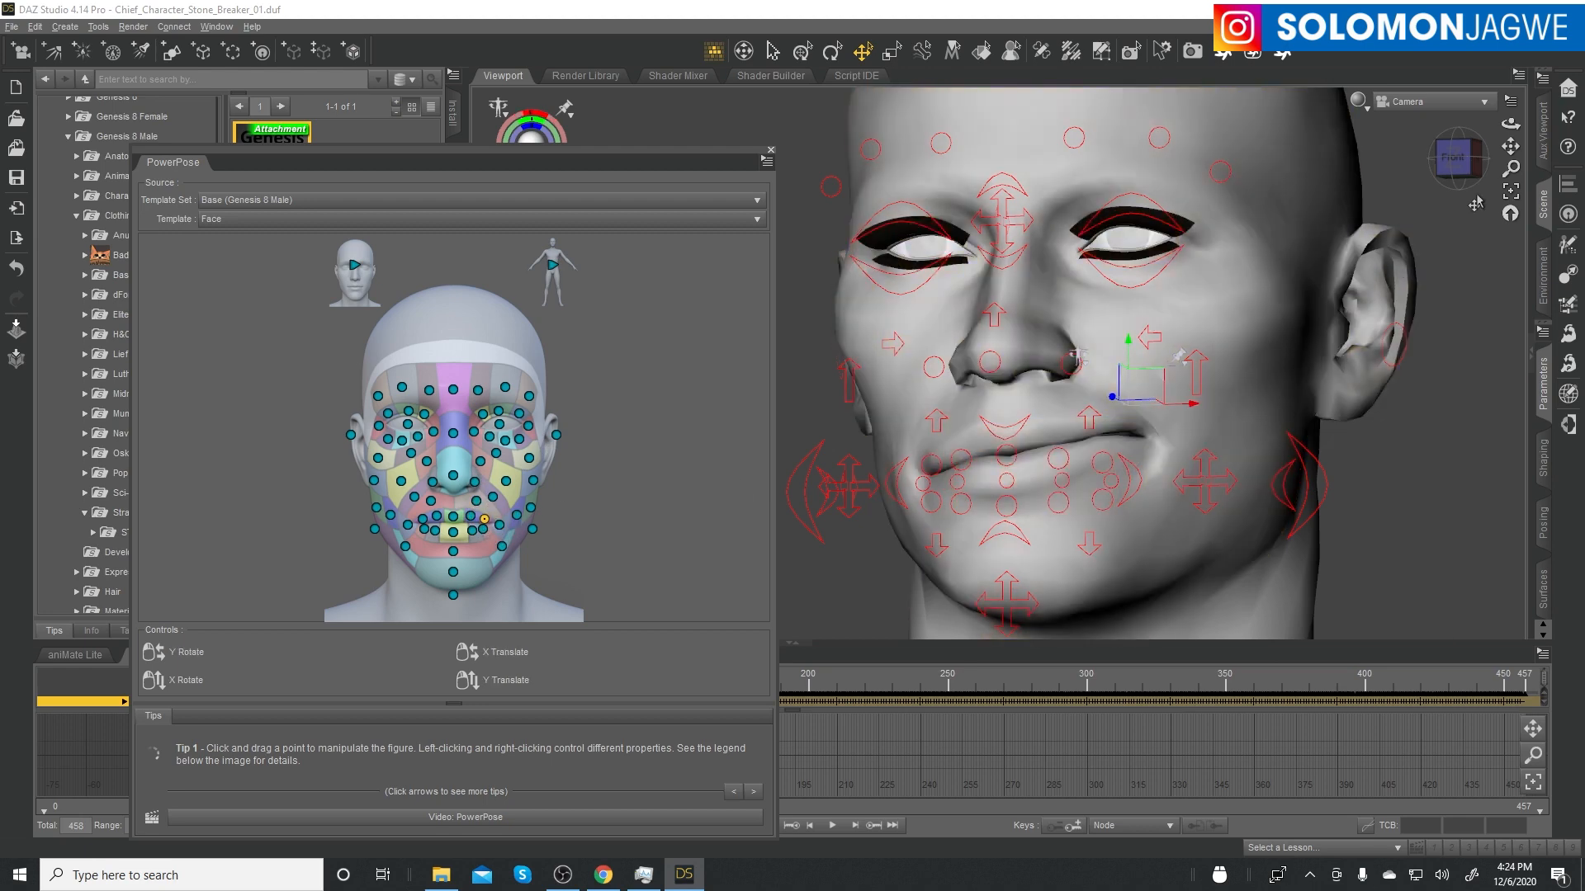
- Adjust the upper left side of the mouth and raise the left cheek with the on-face controls
{"action": "left_click_drag", "start_coordinate": [1510, 124], "coordinate": [1466, 126]}
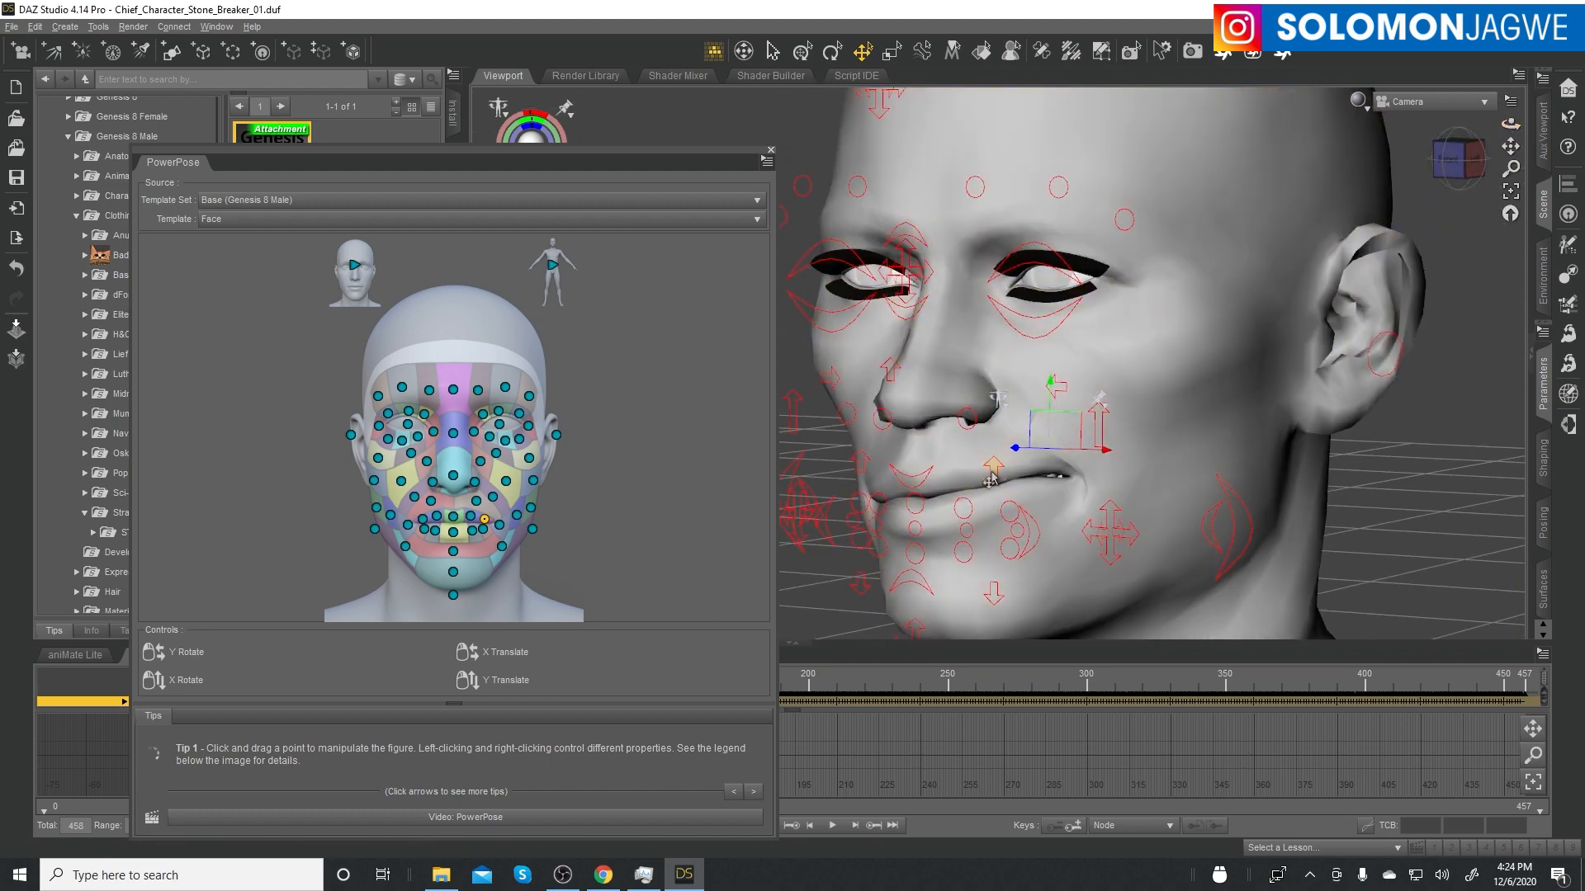
{"action": "left_click", "coordinate": [993, 472]}
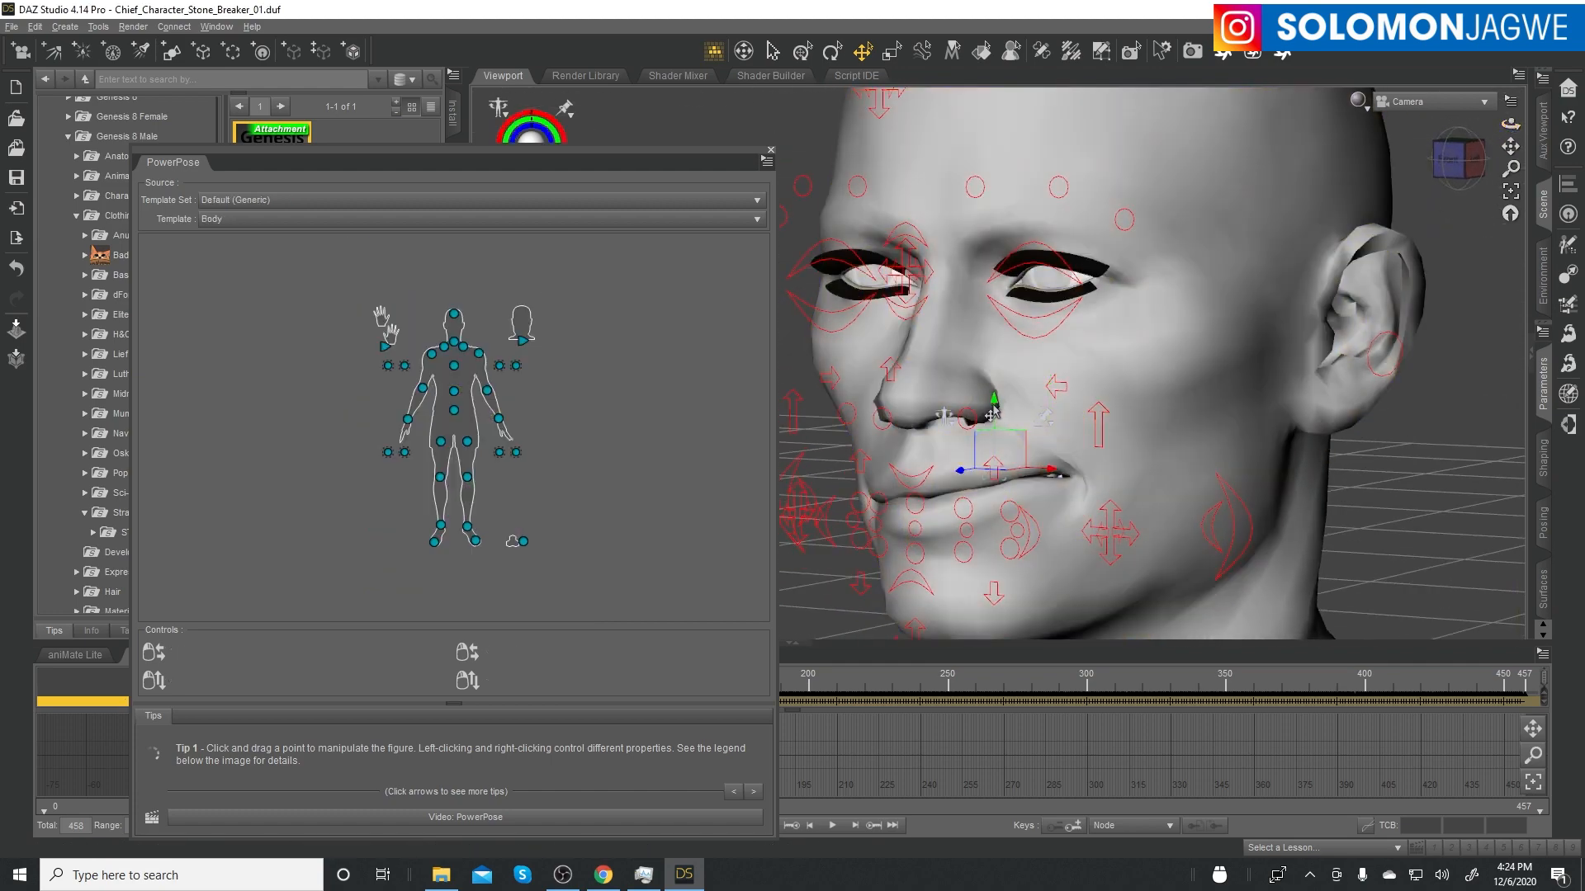
{"action": "left_click_drag", "start_coordinate": [997, 380], "coordinate": [990, 462]}
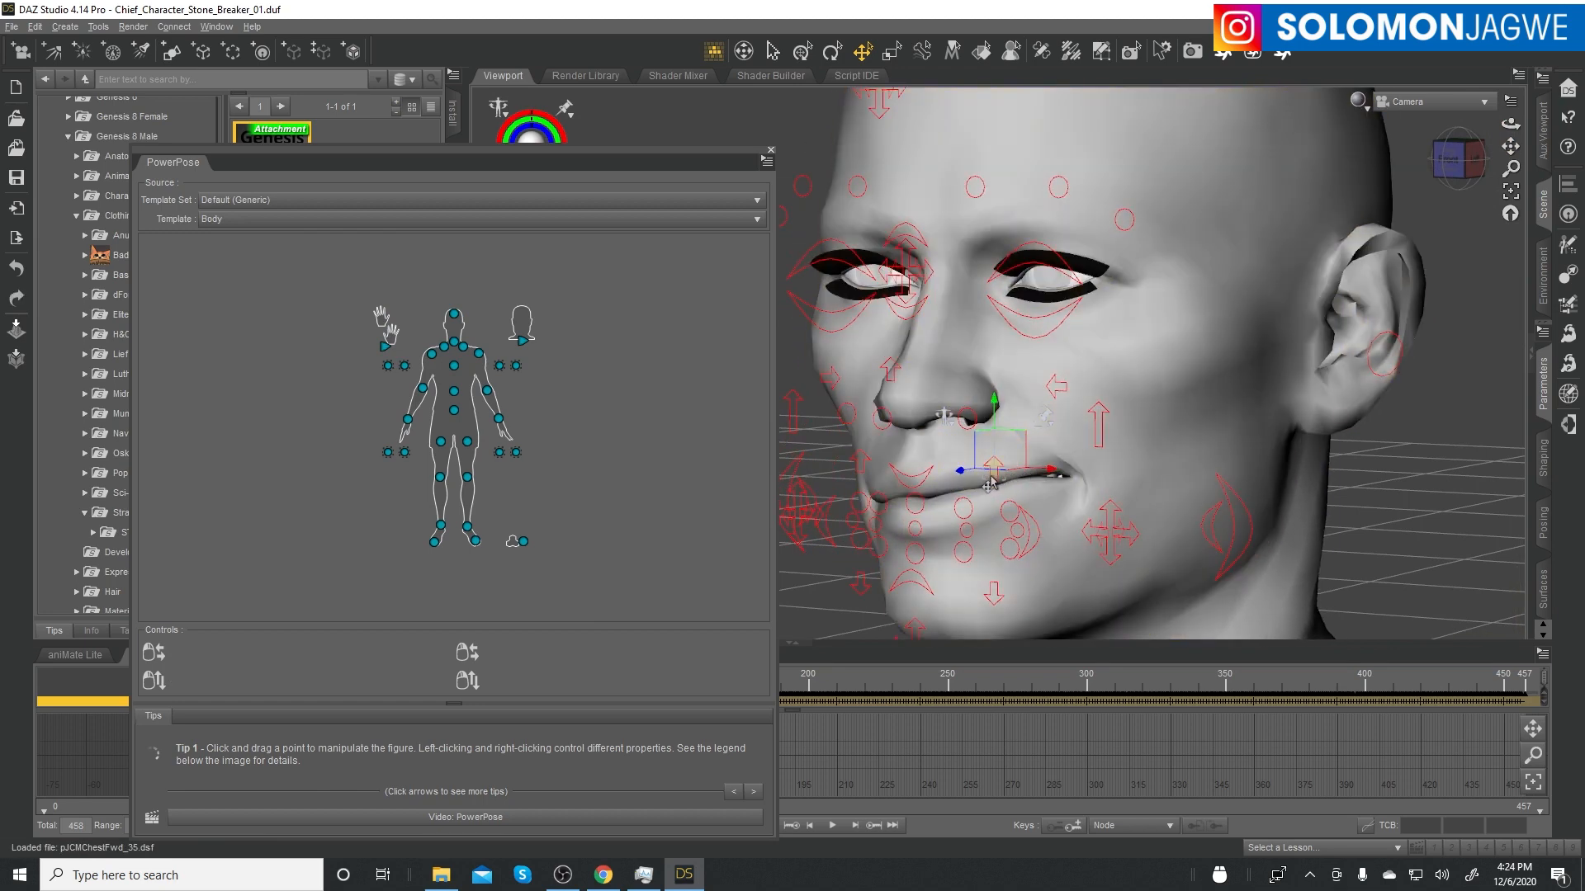
{"action": "left_click", "coordinate": [1428, 467]}
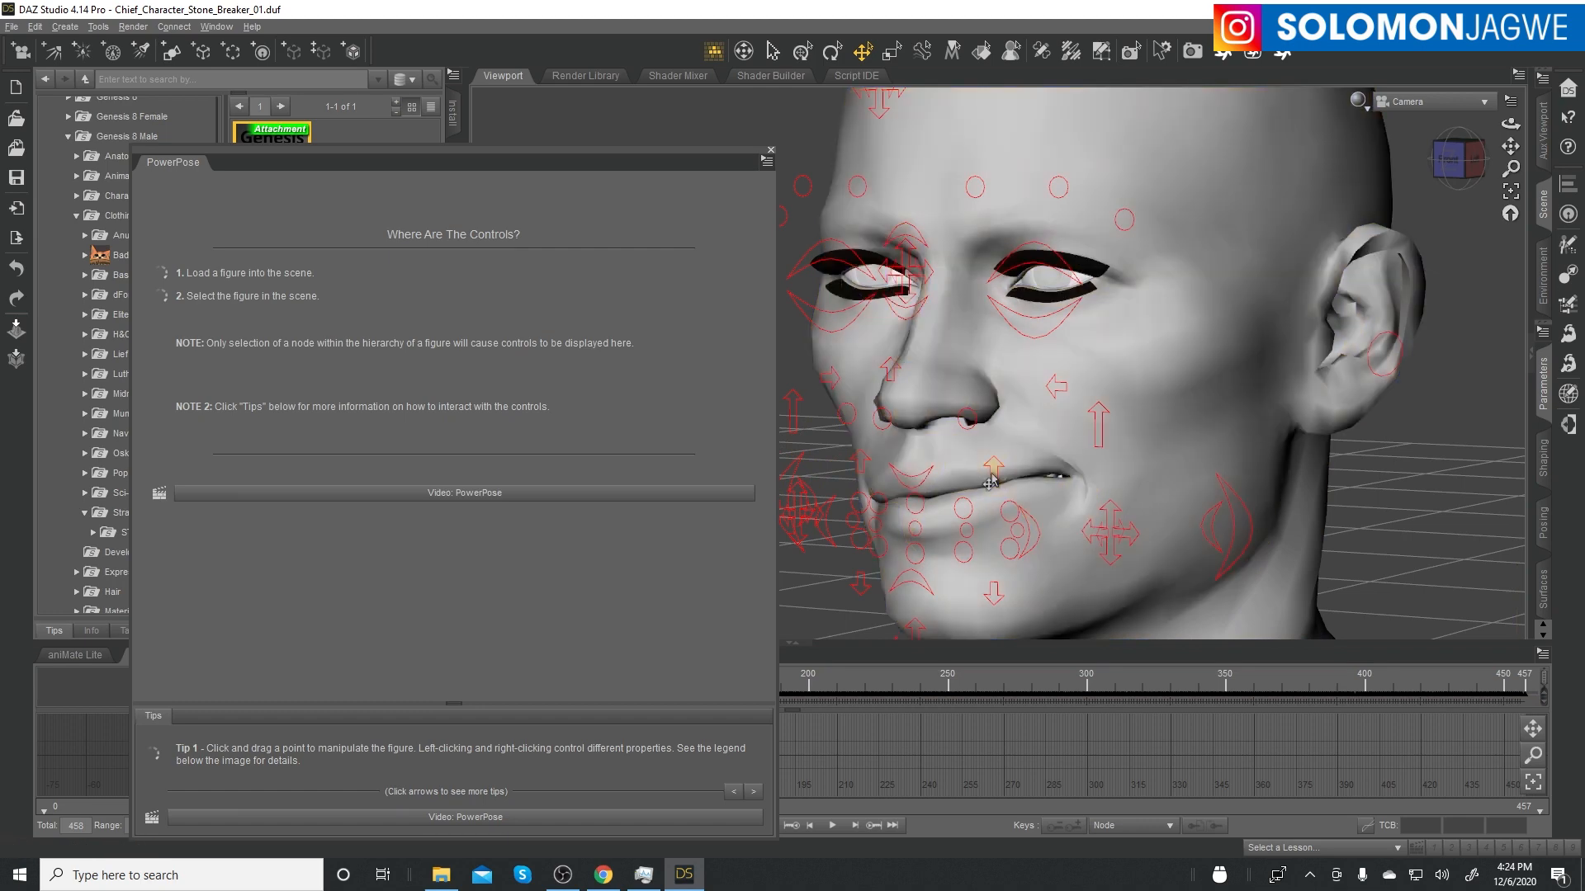
{"action": "left_click", "coordinate": [992, 474]}
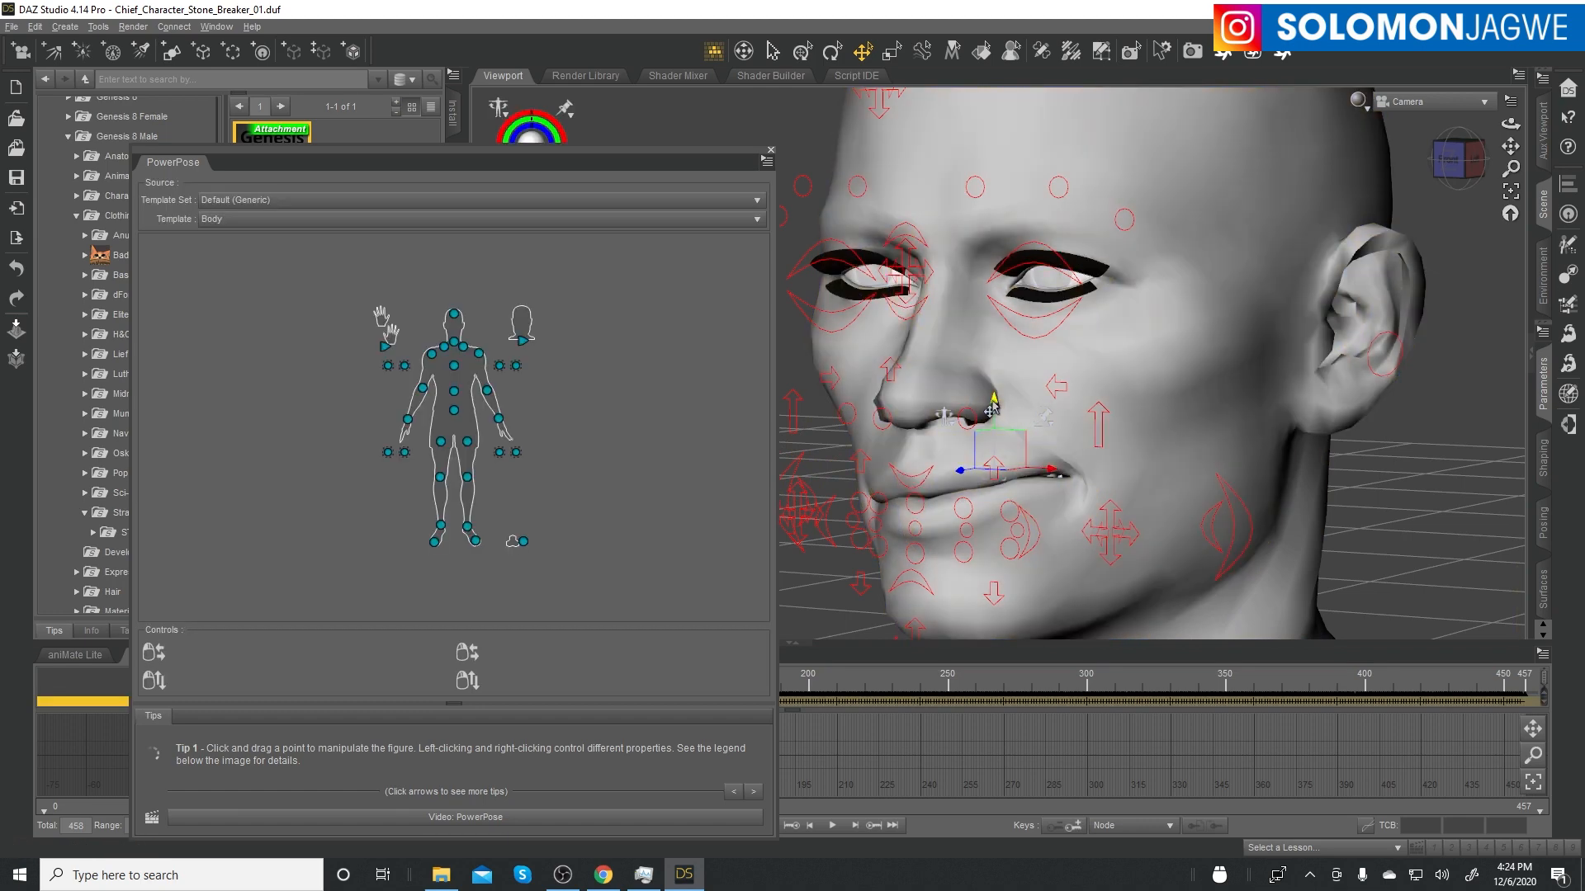
{"action": "left_click_drag", "start_coordinate": [993, 402], "coordinate": [1104, 375]}
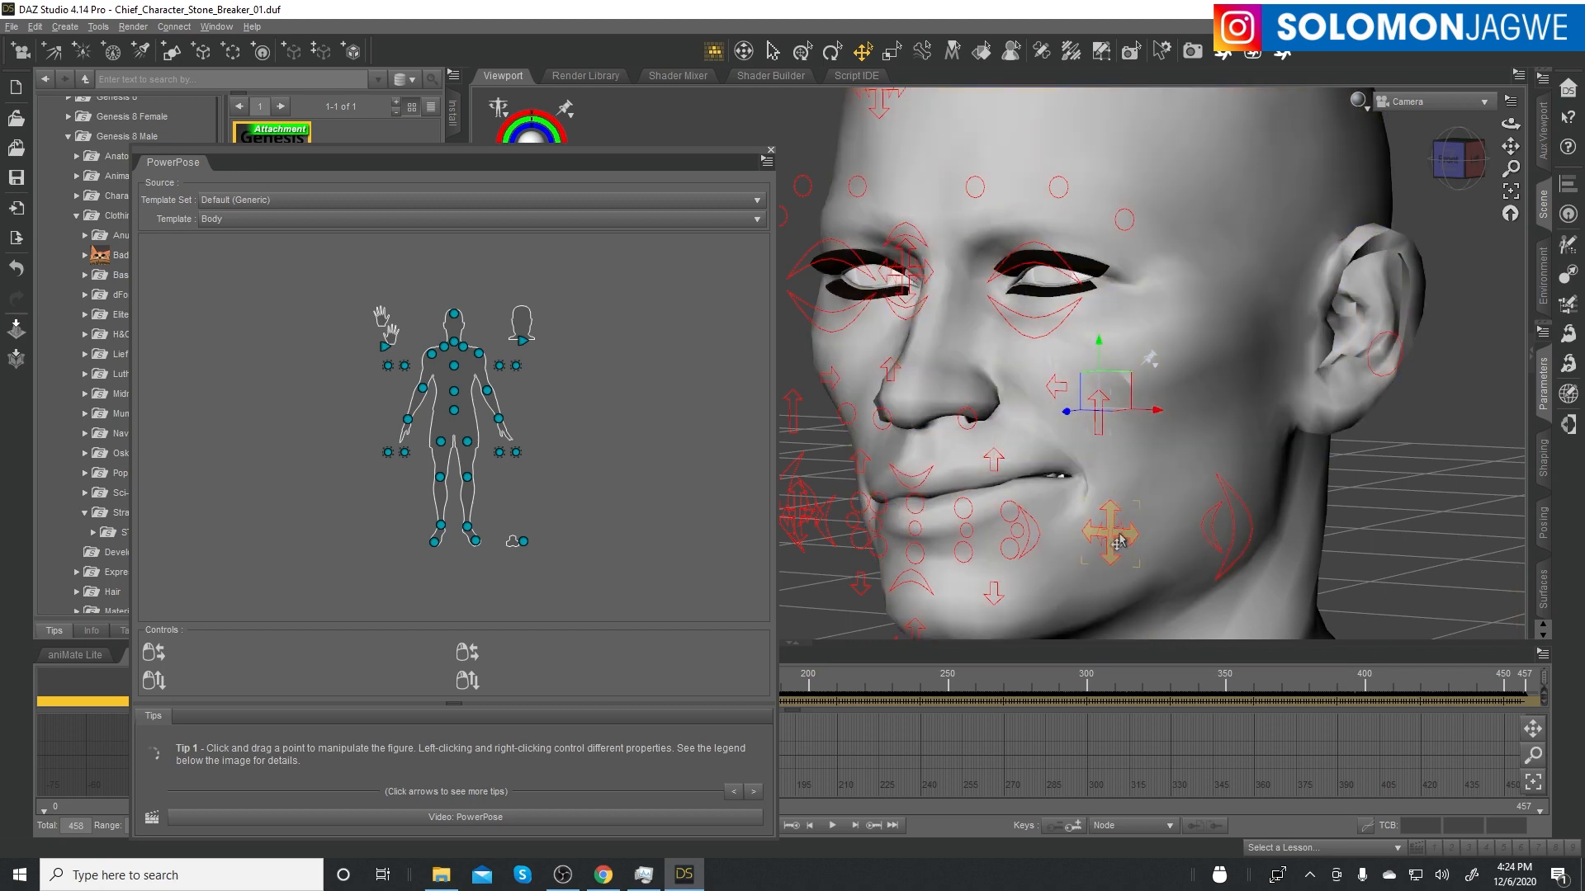
- Raise the left lip corner and adjust its depth with the on-face corner control and the crescent control beside the cheek
{"action": "left_click", "coordinate": [1125, 541]}
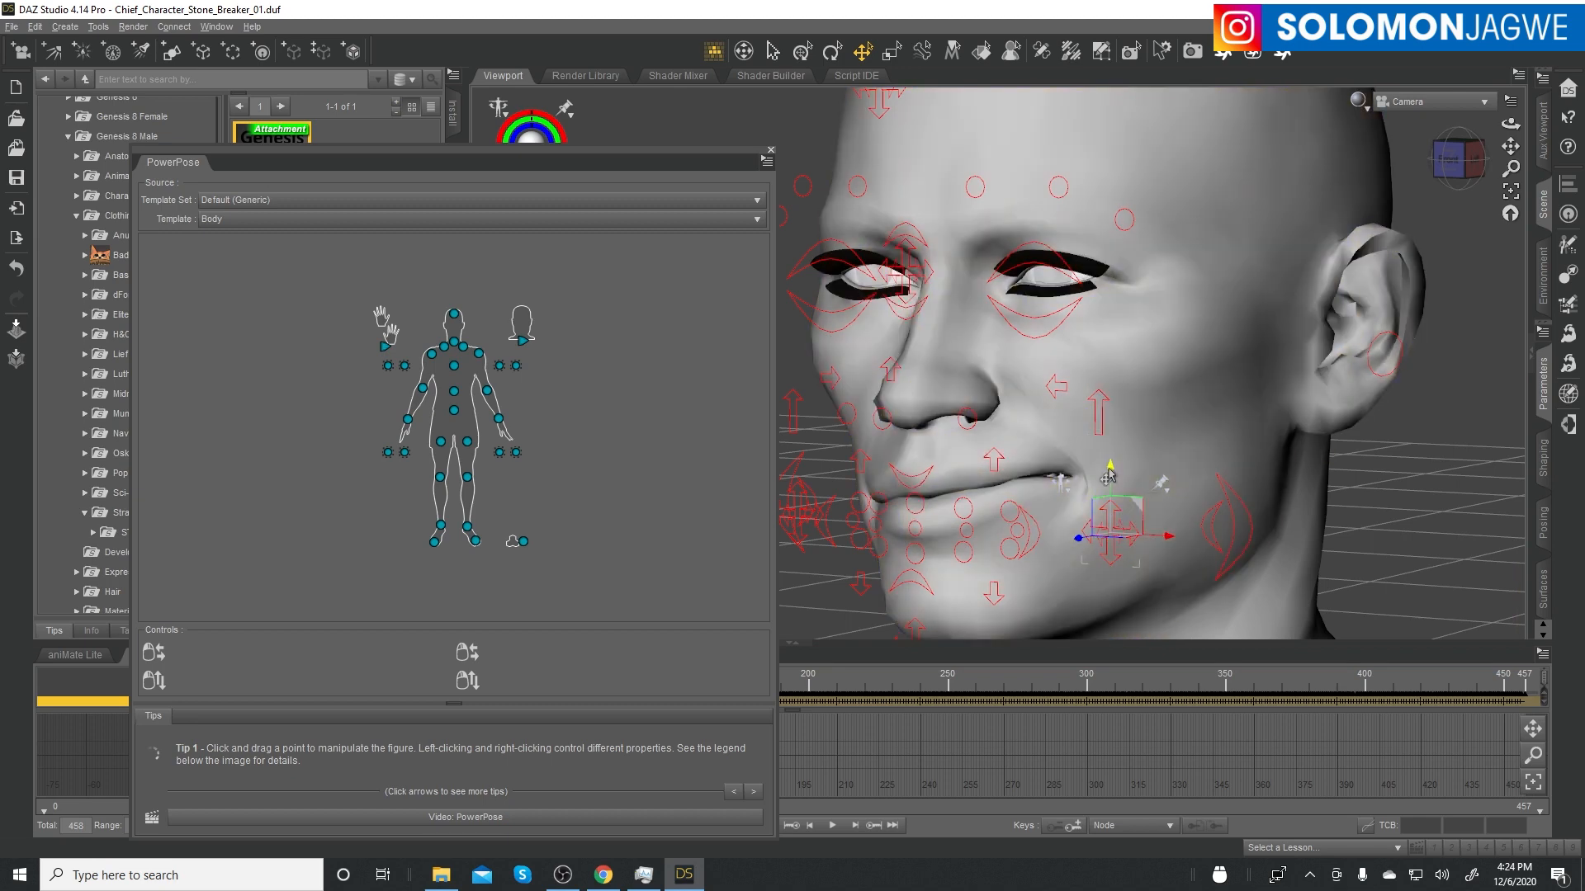
{"action": "left_click_drag", "start_coordinate": [1114, 472], "coordinate": [1115, 459]}
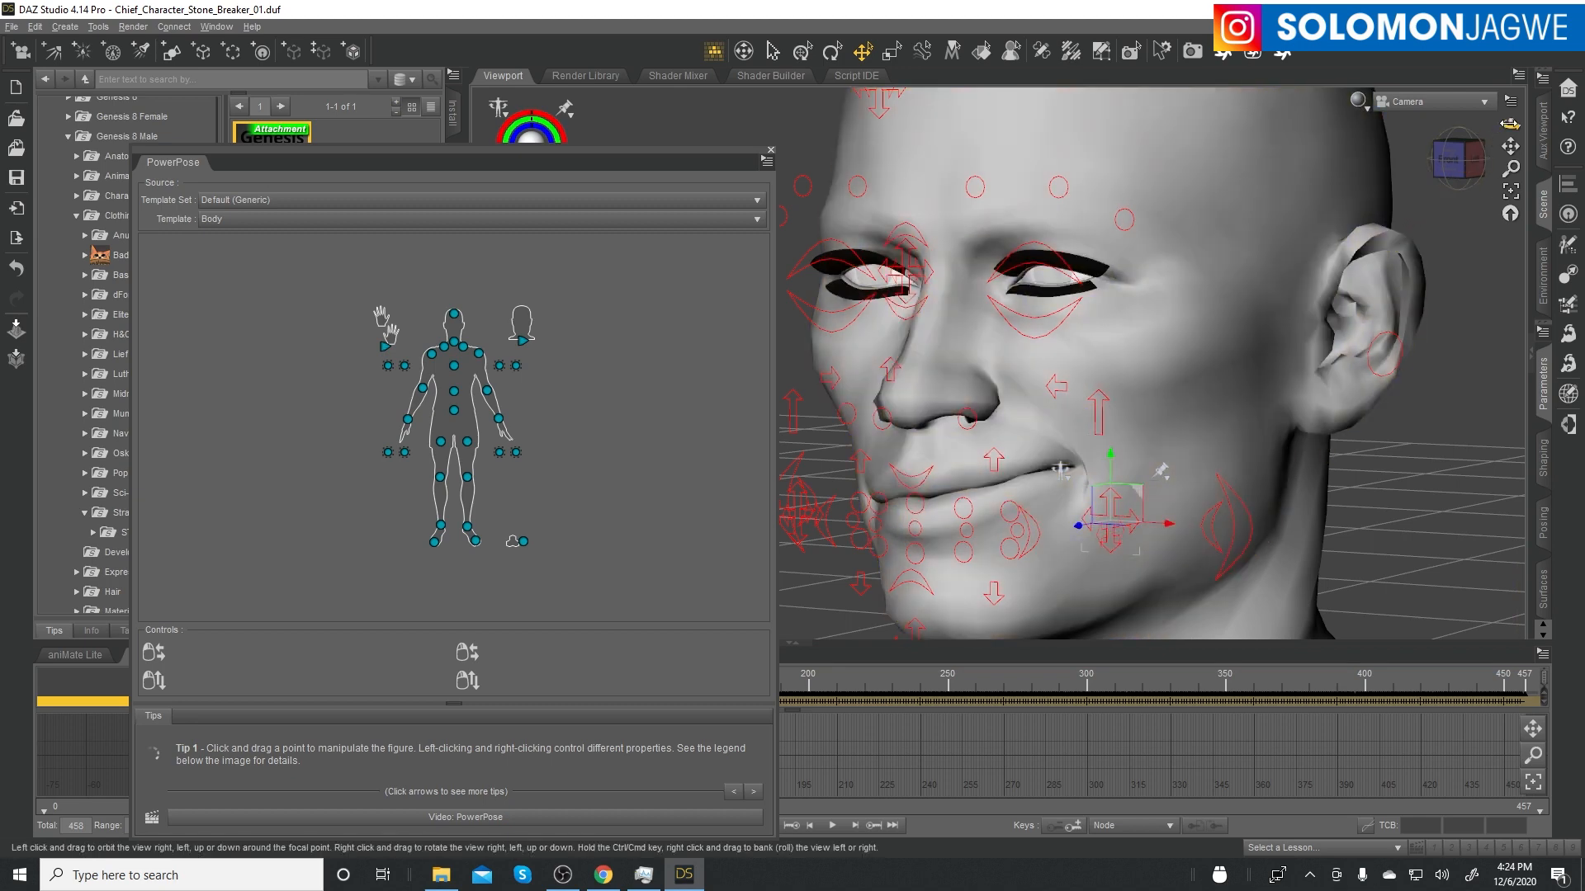
{"action": "mouse_move", "coordinate": [1510, 125]}
{"action": "left_mouse_down"}
{"action": "mouse_move", "coordinate": [1440, 139]}
{"action": "mouse_move", "coordinate": [1533, 158]}
{"action": "mouse_move", "coordinate": [1482, 121]}
{"action": "left_mouse_up"}
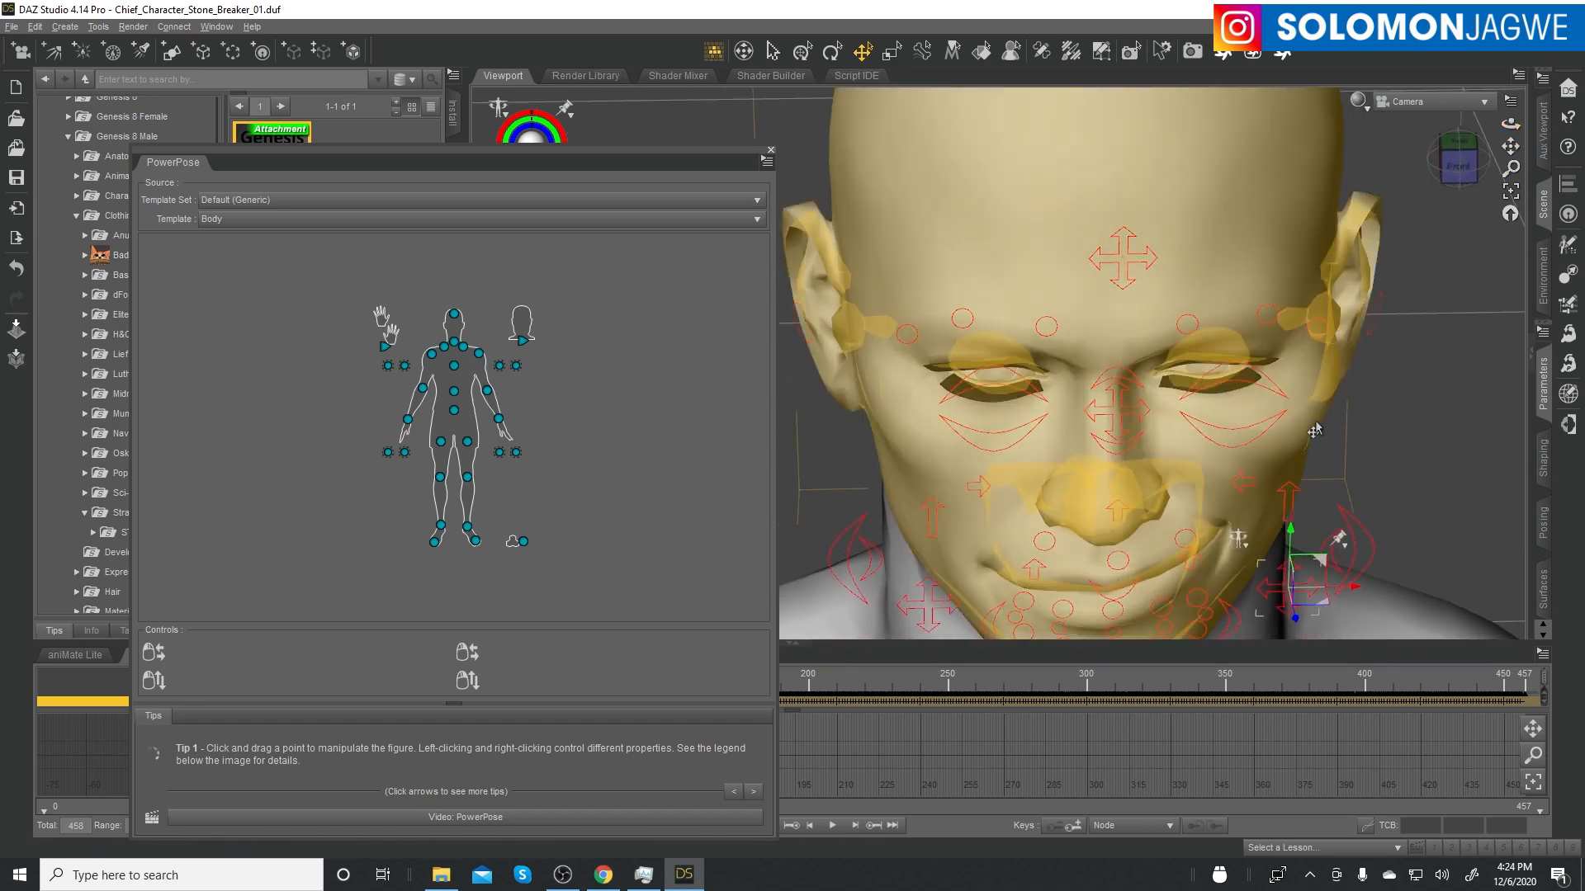
{"action": "left_click_drag", "start_coordinate": [1295, 619], "coordinate": [1295, 625]}
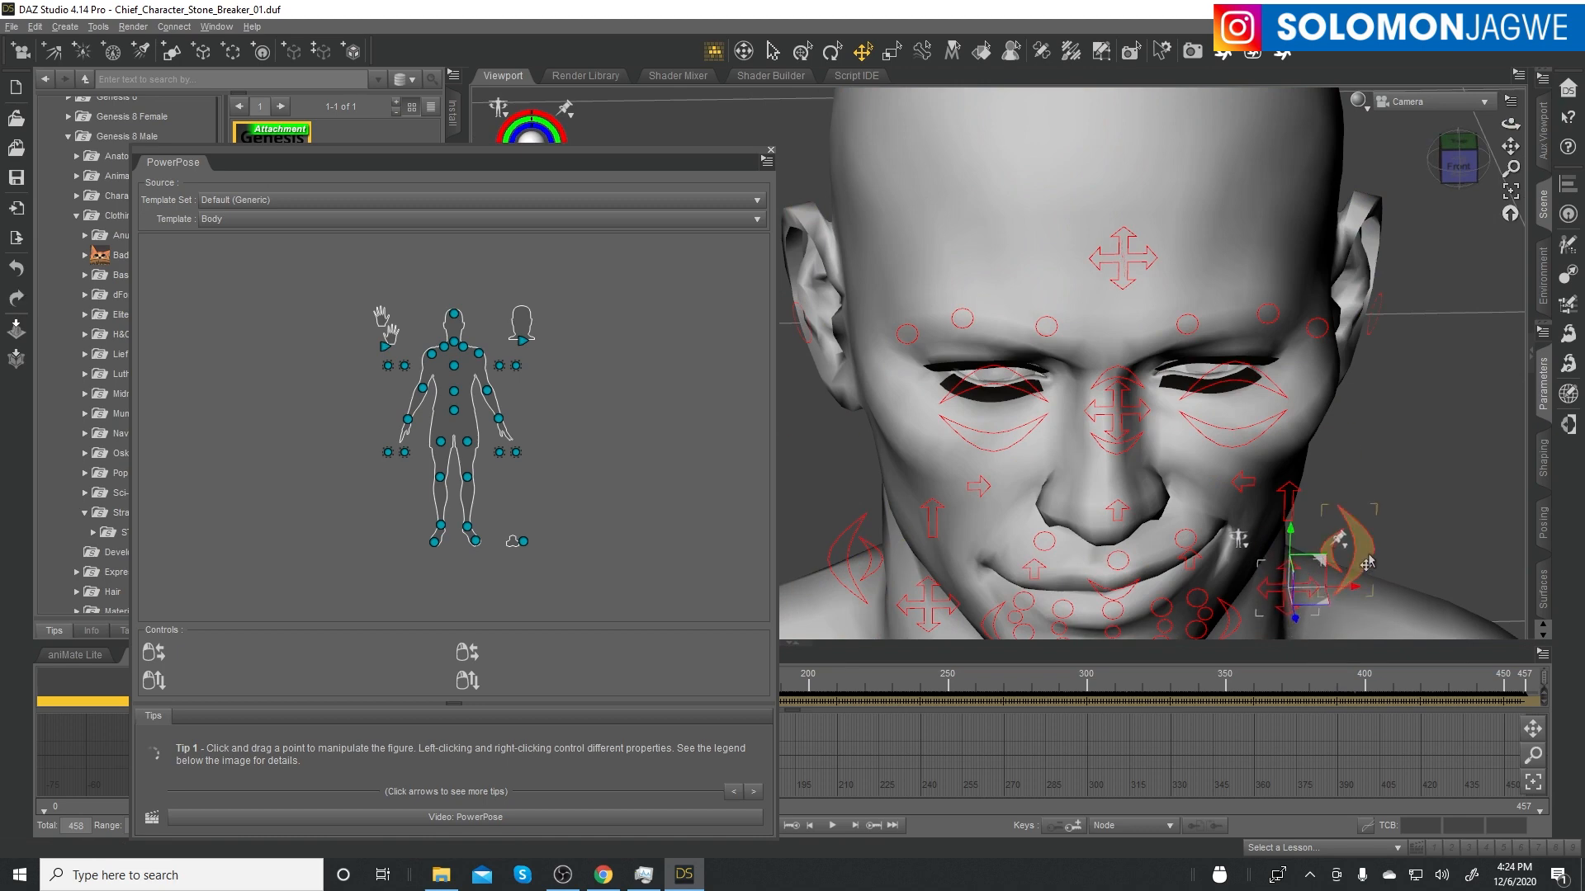
{"action": "left_click", "coordinate": [1366, 561]}
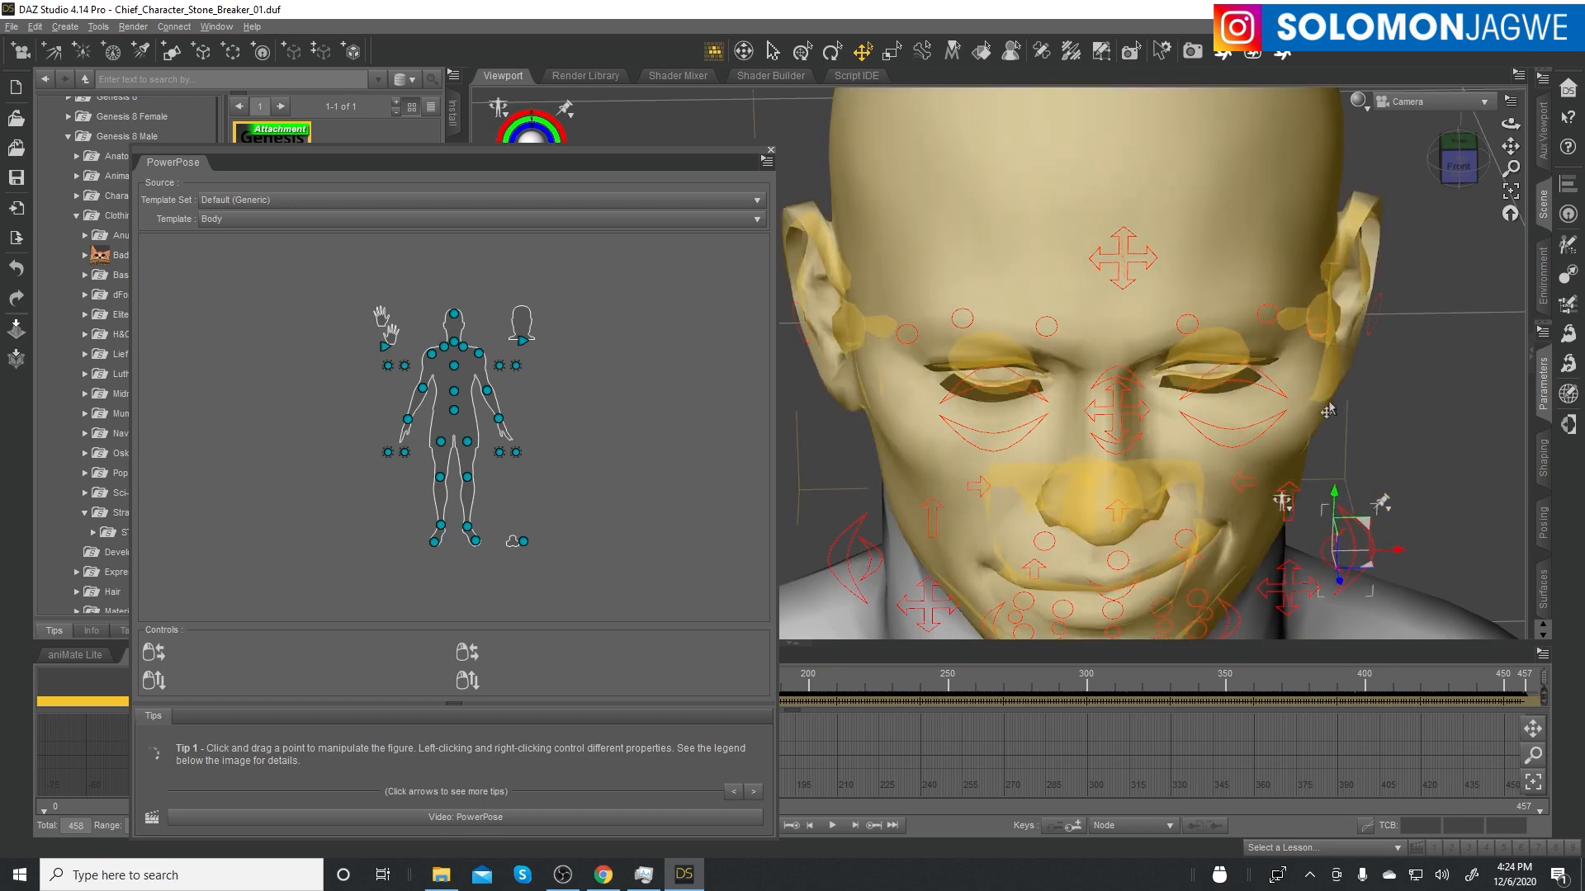
{"action": "left_click_drag", "start_coordinate": [1509, 124], "coordinate": [1457, 177]}
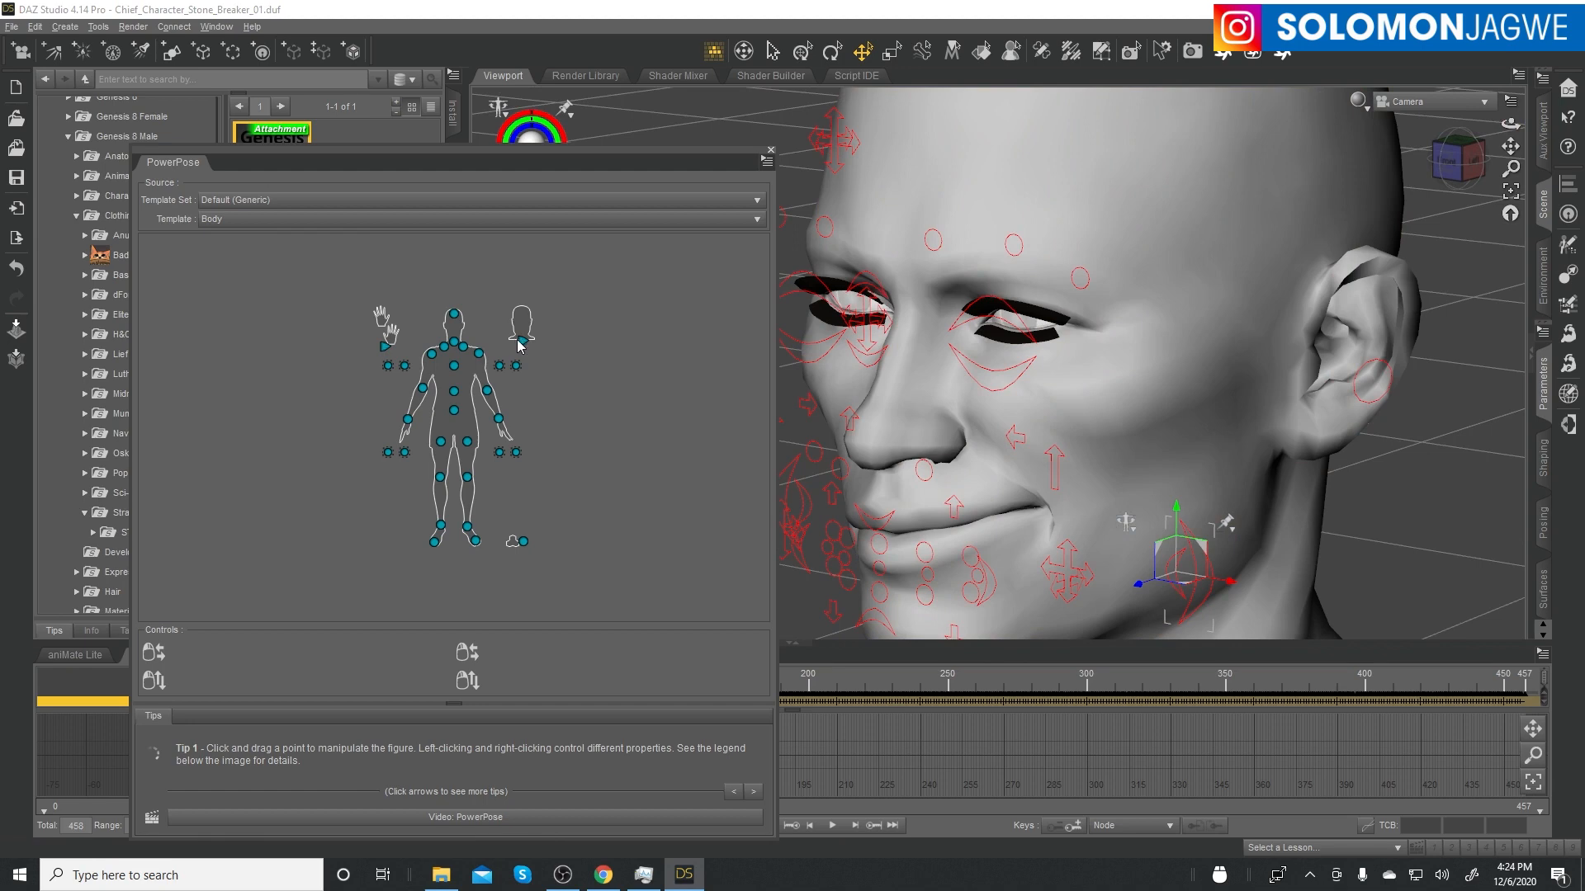
- Try to adjust the left furrow with its on-face control, and undo the adjustment
{"action": "left_click", "coordinate": [521, 345]}
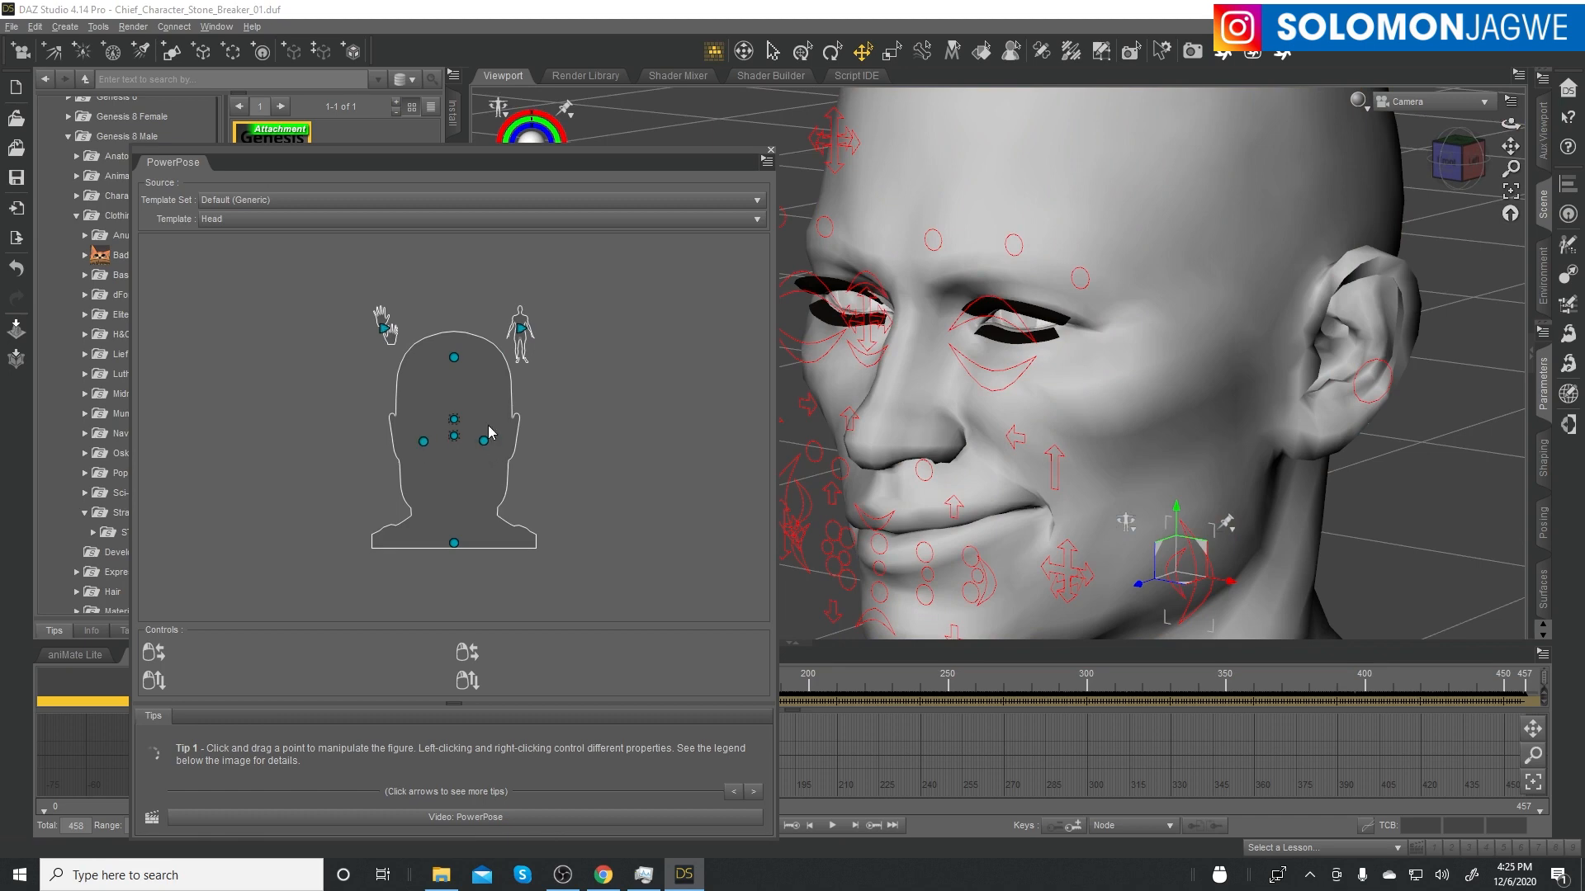
{"action": "left_click", "coordinate": [1055, 464]}
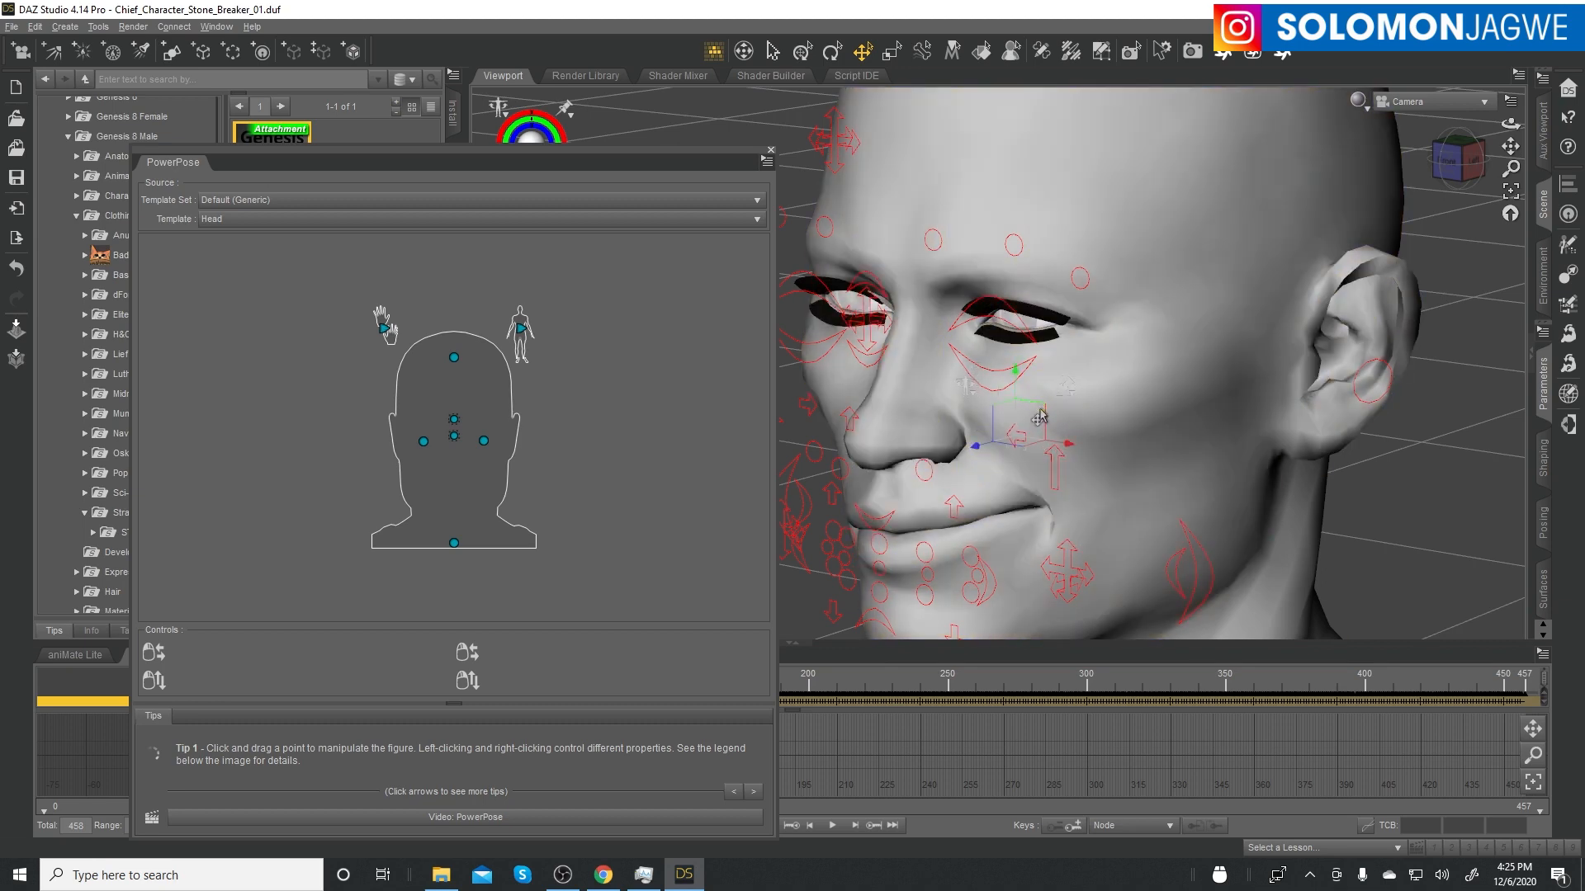
{"action": "key", "text": "ctrl+z"}
- Select the Scar 8 figure in the scene hierarchy and set PowerPose to its Genesis 8 Male Face template
{"action": "left_click", "coordinate": [1532, 354]}
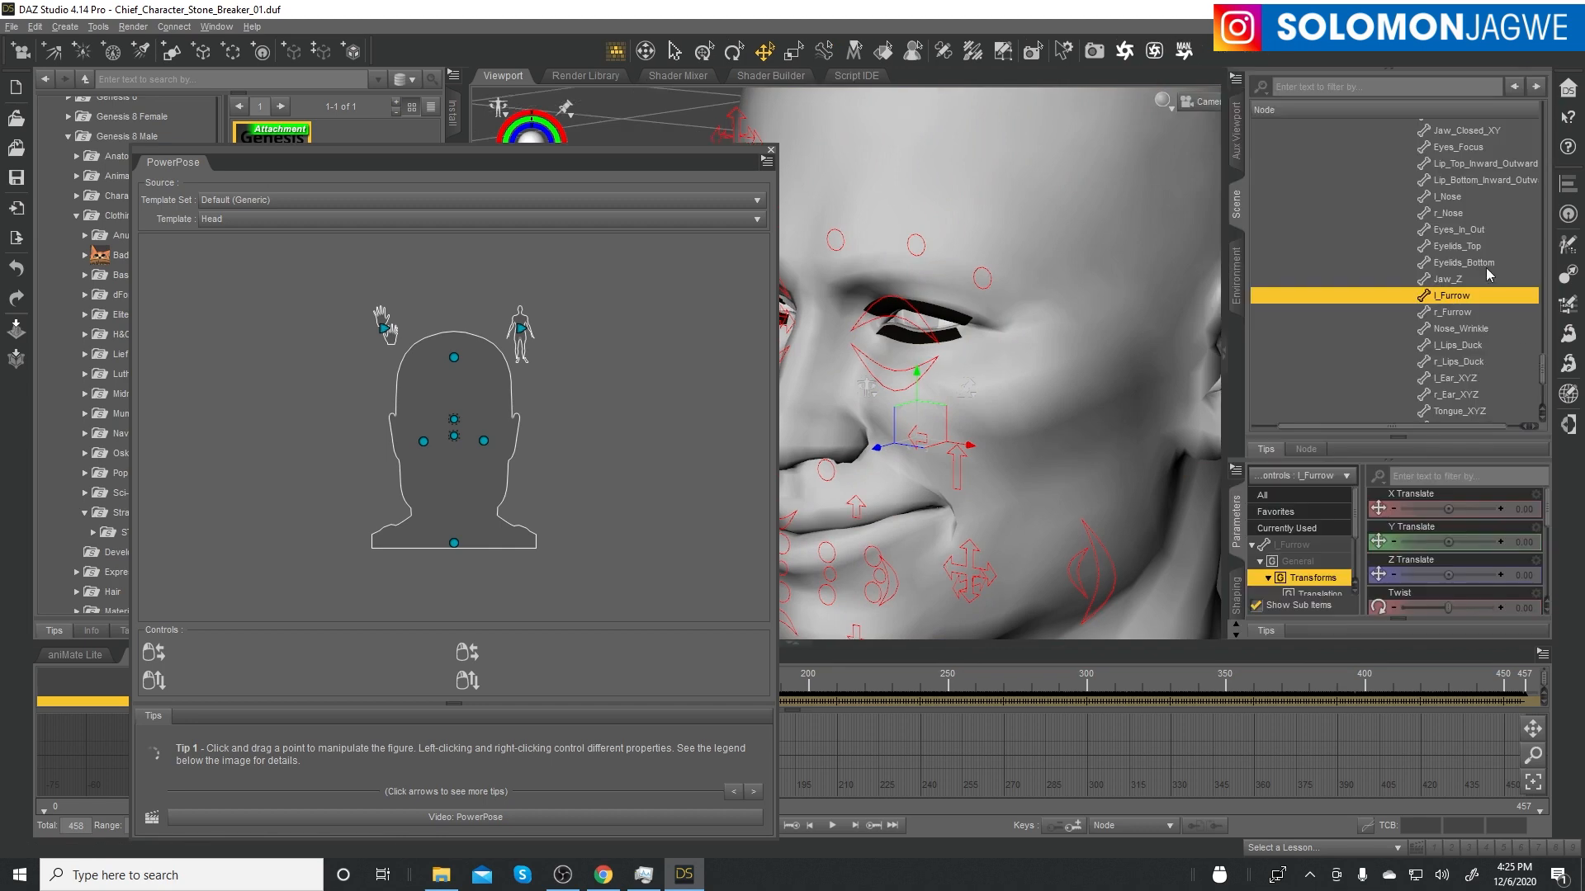
{"action": "scroll", "coordinate": [1524, 329], "scroll_direction": "down", "scroll_amount": 5}
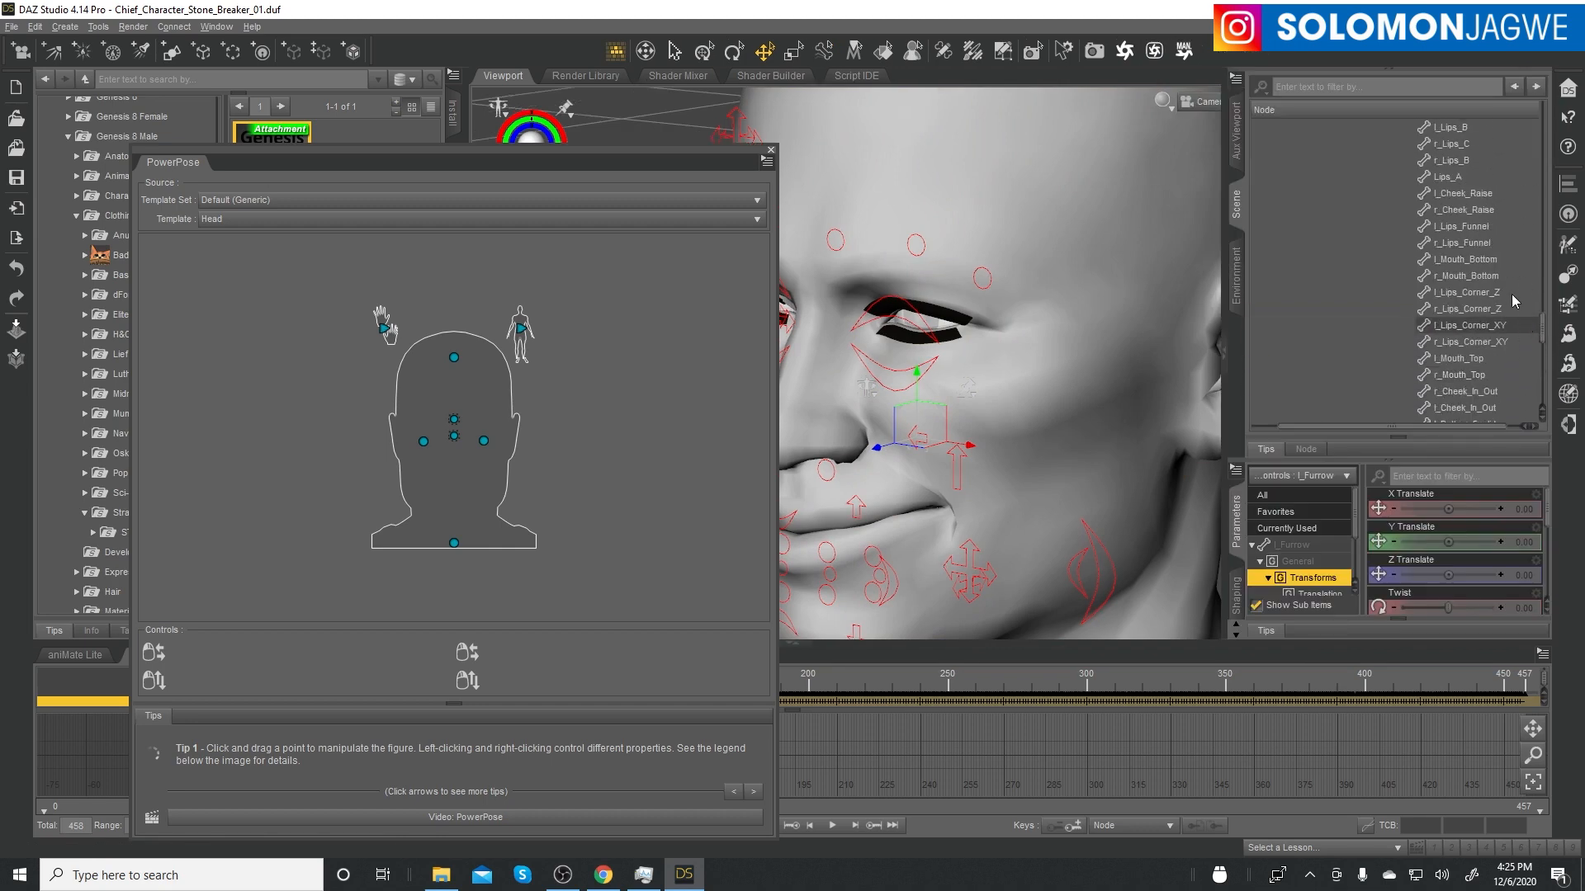
{"action": "scroll", "coordinate": [1502, 294], "scroll_direction": "up", "scroll_amount": 2}
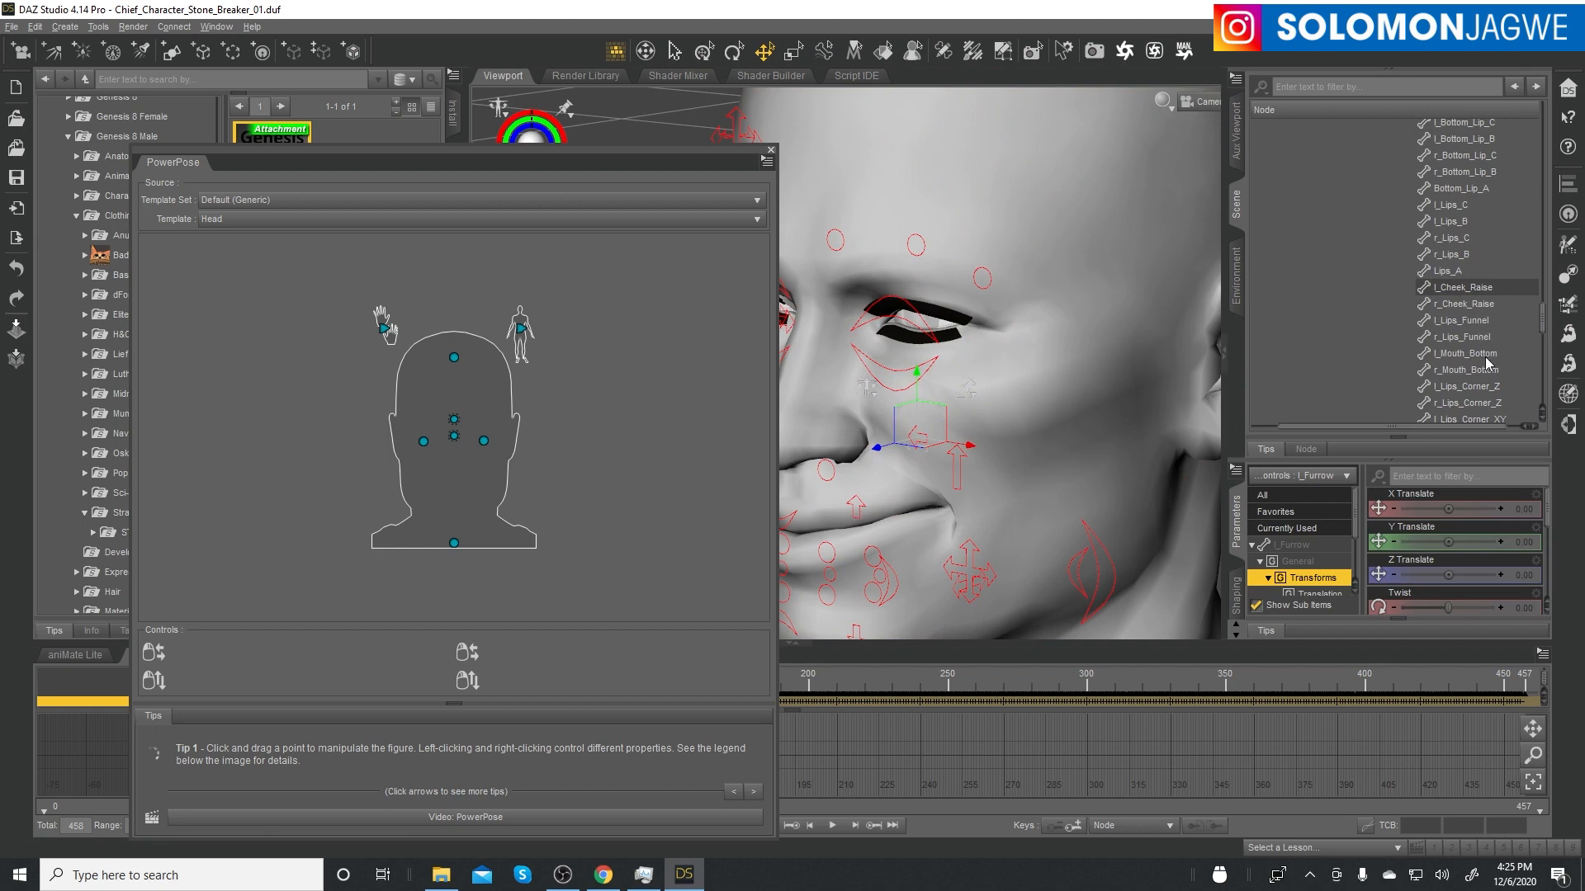
{"action": "left_click_drag", "start_coordinate": [1542, 339], "coordinate": [1545, 135]}
{"action": "left_click", "coordinate": [1293, 128]}
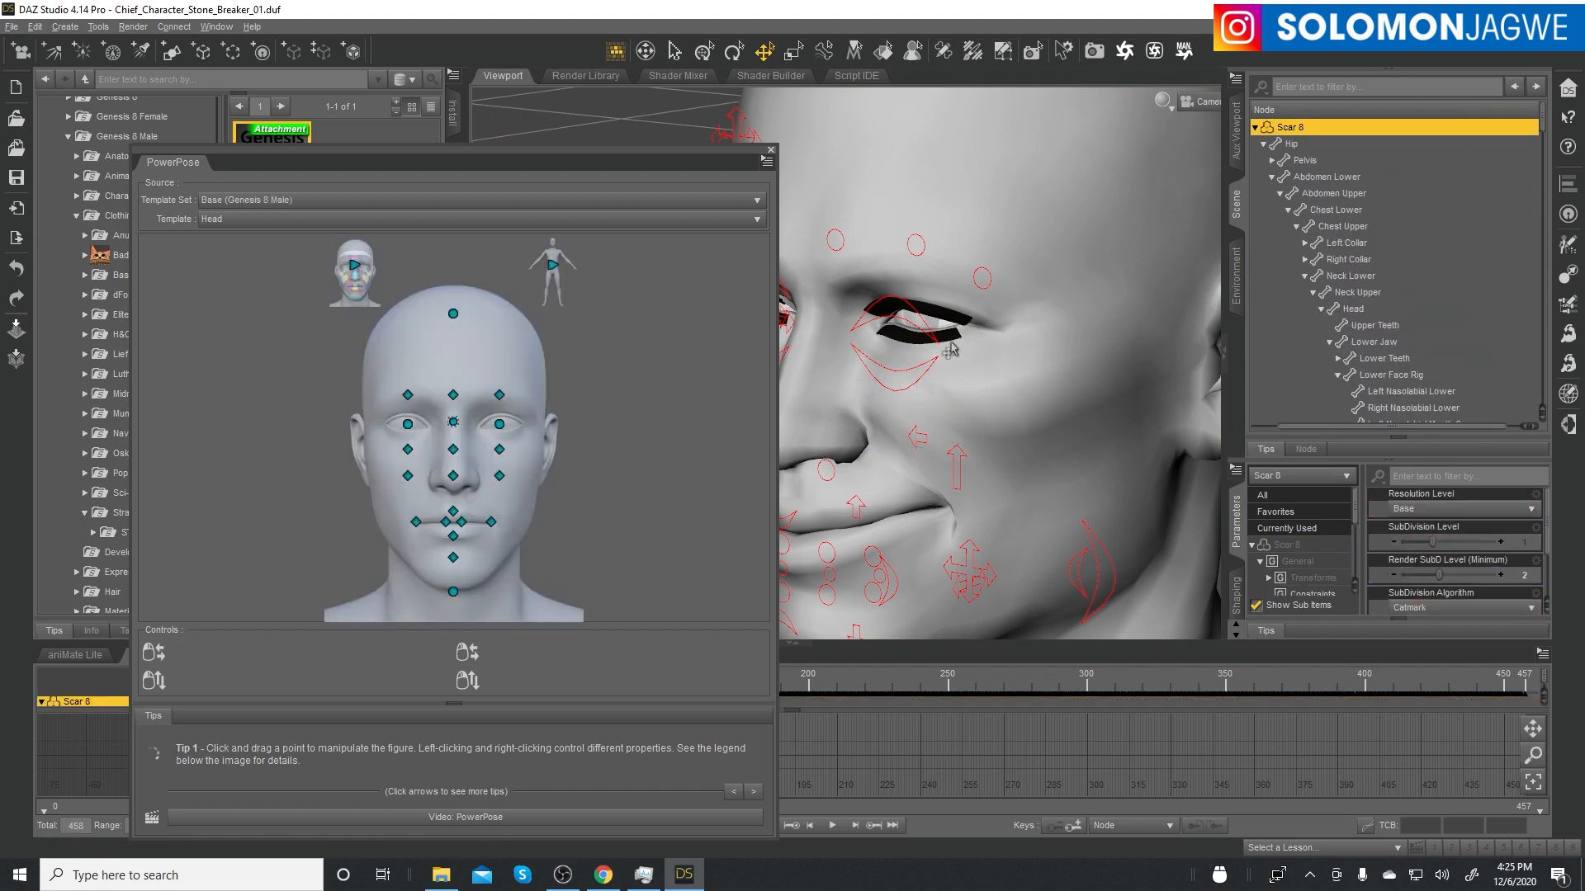
{"action": "left_click", "coordinate": [354, 266]}
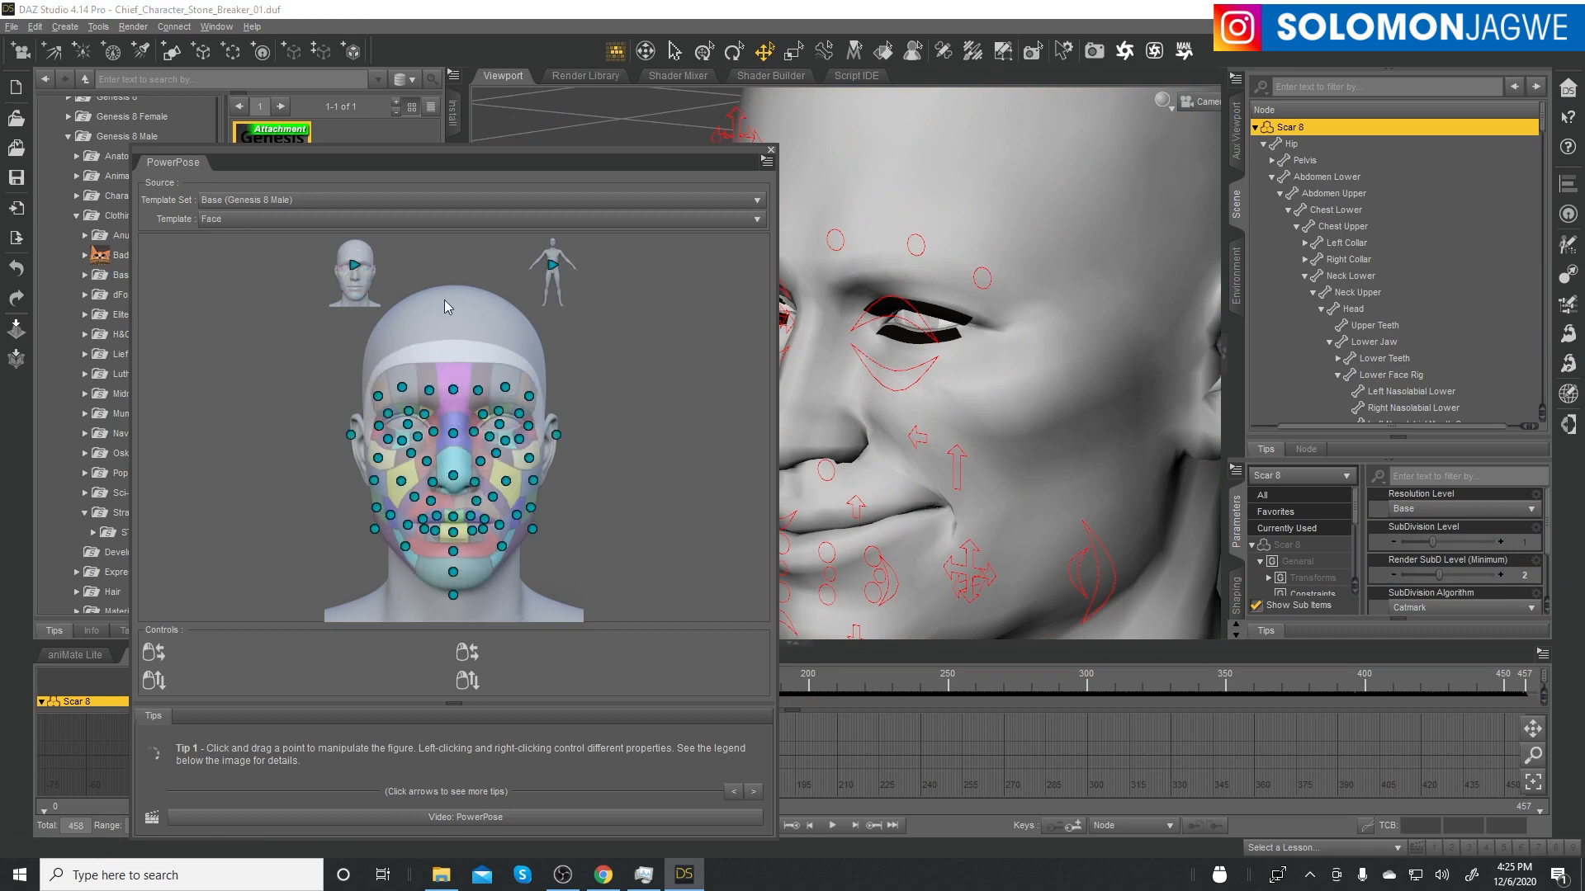
{"action": "left_click", "coordinate": [1224, 354]}
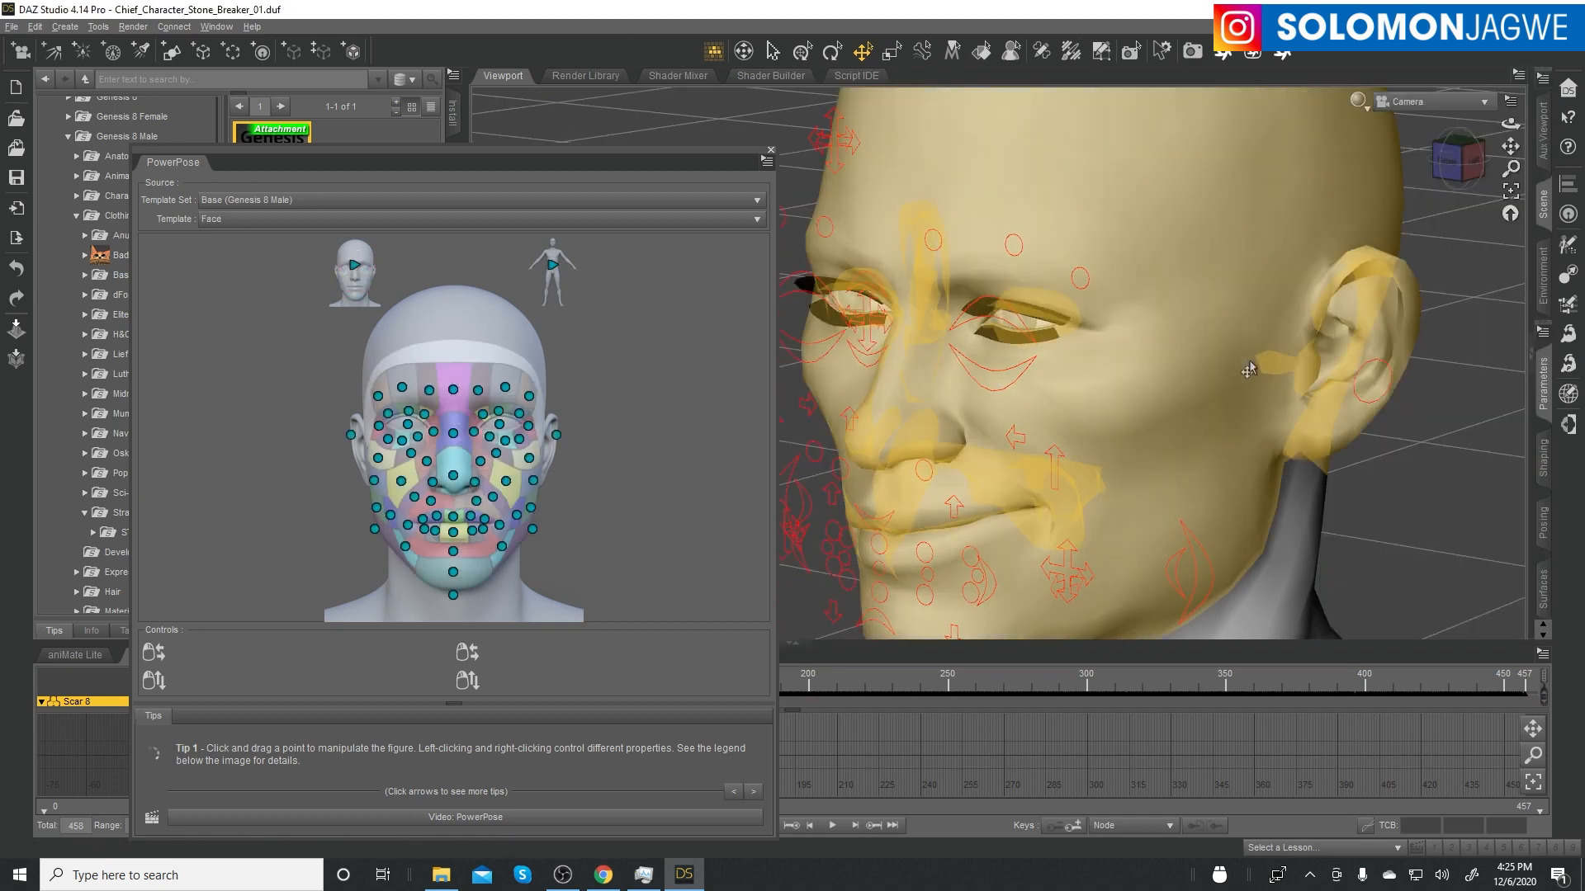
- Refine the left nasolabial area, left upper lip and middle upper lip using their points in the Face template
{"action": "left_click_drag", "start_coordinate": [1511, 124], "coordinate": [1545, 87]}
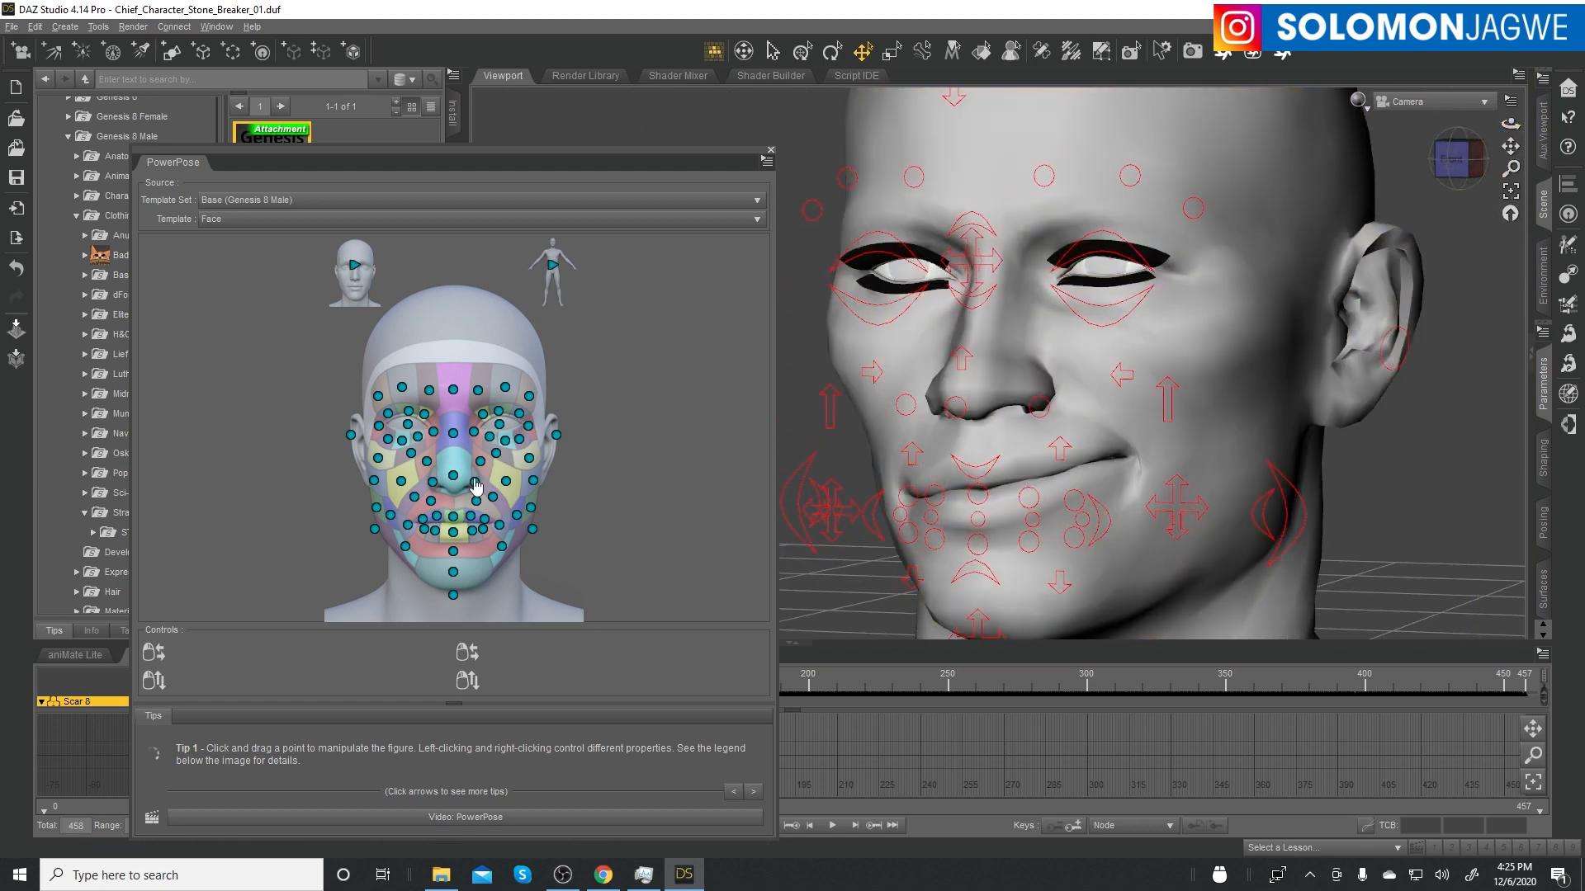
{"action": "mouse_move", "coordinate": [477, 504]}
{"action": "left_mouse_down"}
{"action": "mouse_move", "coordinate": [470, 467]}
{"action": "mouse_move", "coordinate": [466, 490]}
{"action": "left_mouse_up"}
{"action": "left_click", "coordinate": [505, 481]}
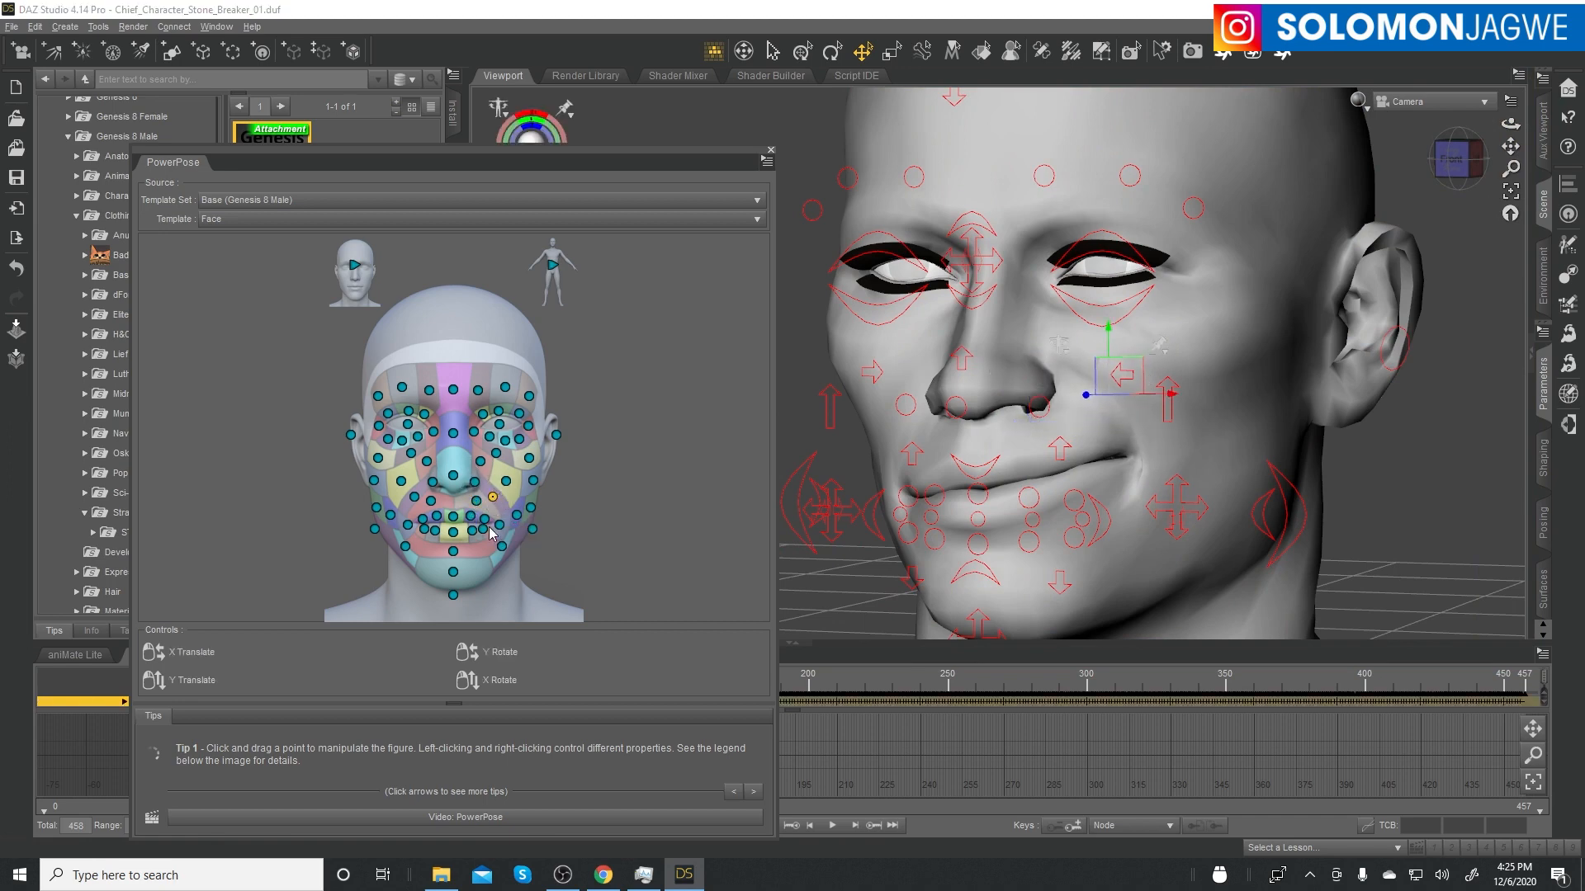
{"action": "left_click", "coordinate": [470, 509]}
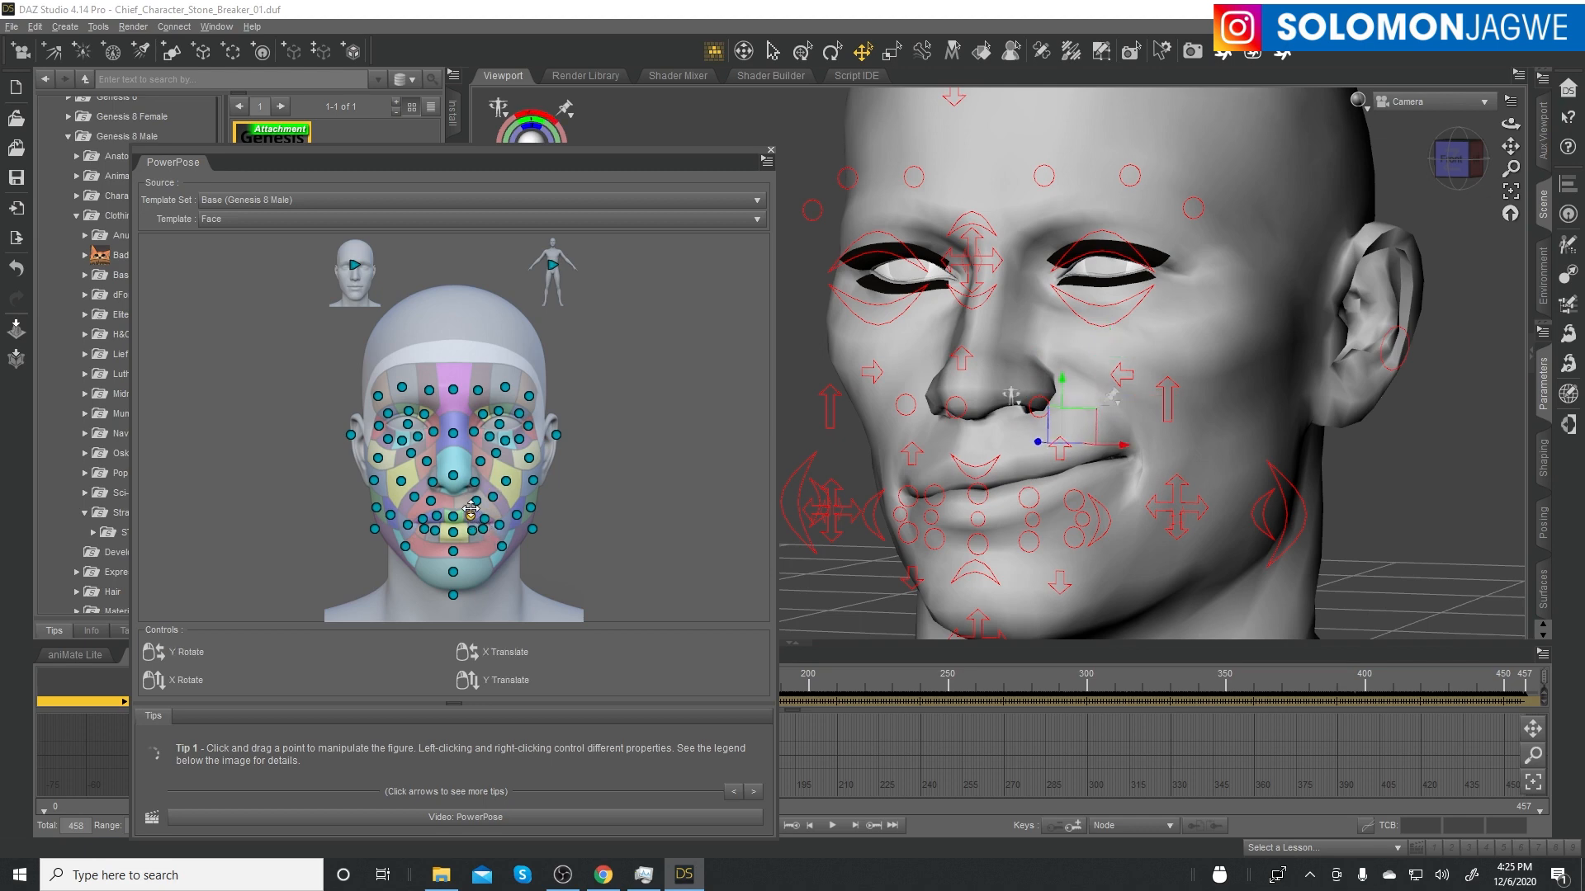
{"action": "left_click", "coordinate": [453, 515]}
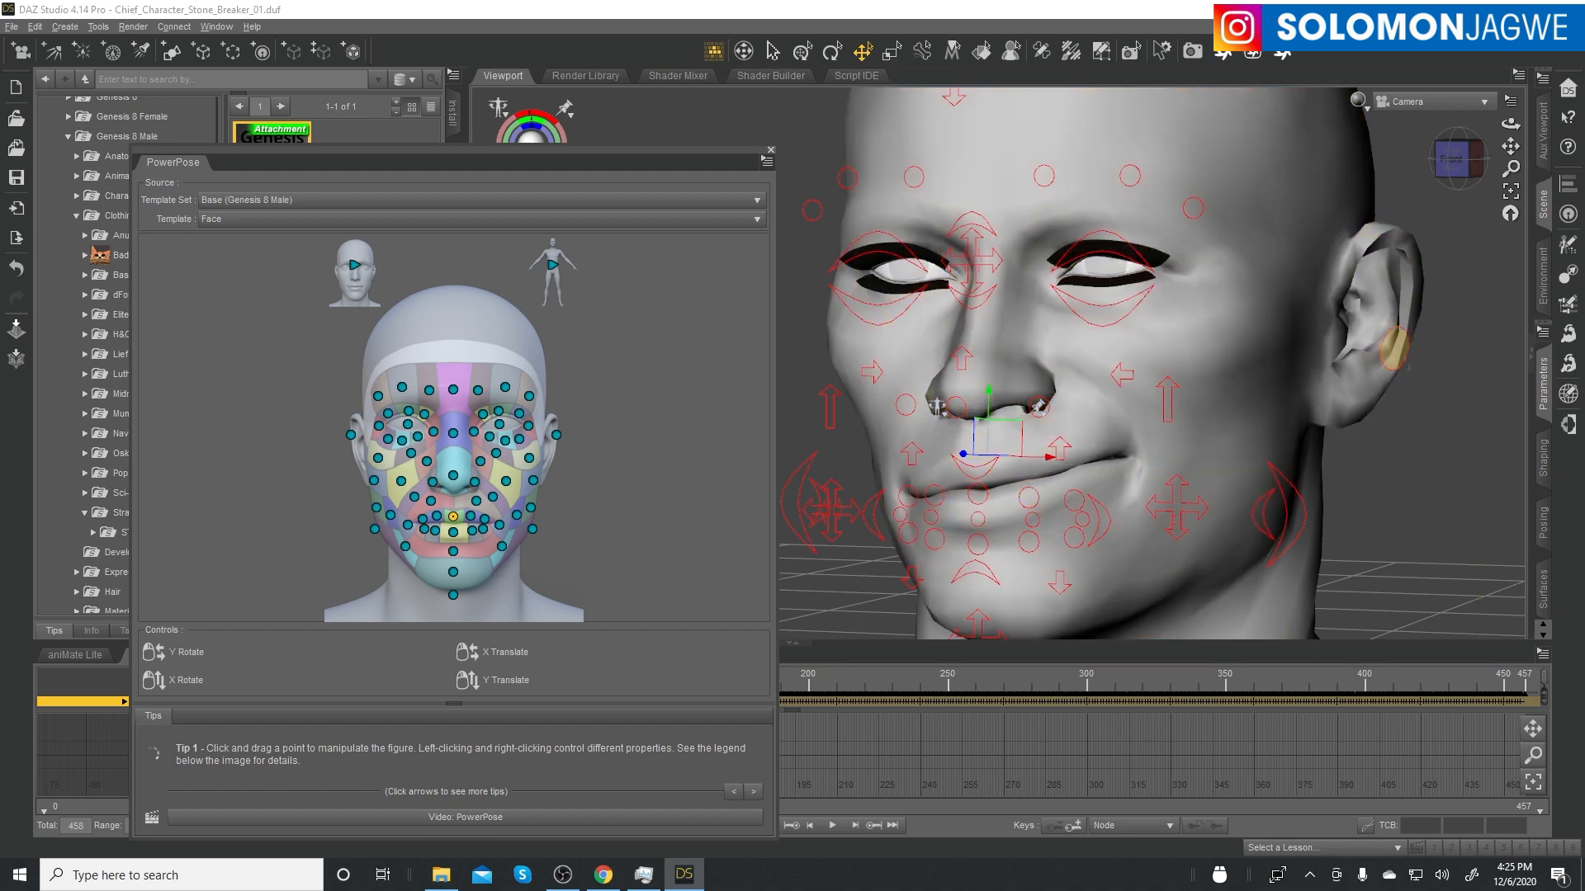
{"action": "left_click_drag", "start_coordinate": [1511, 125], "coordinate": [1288, 396]}
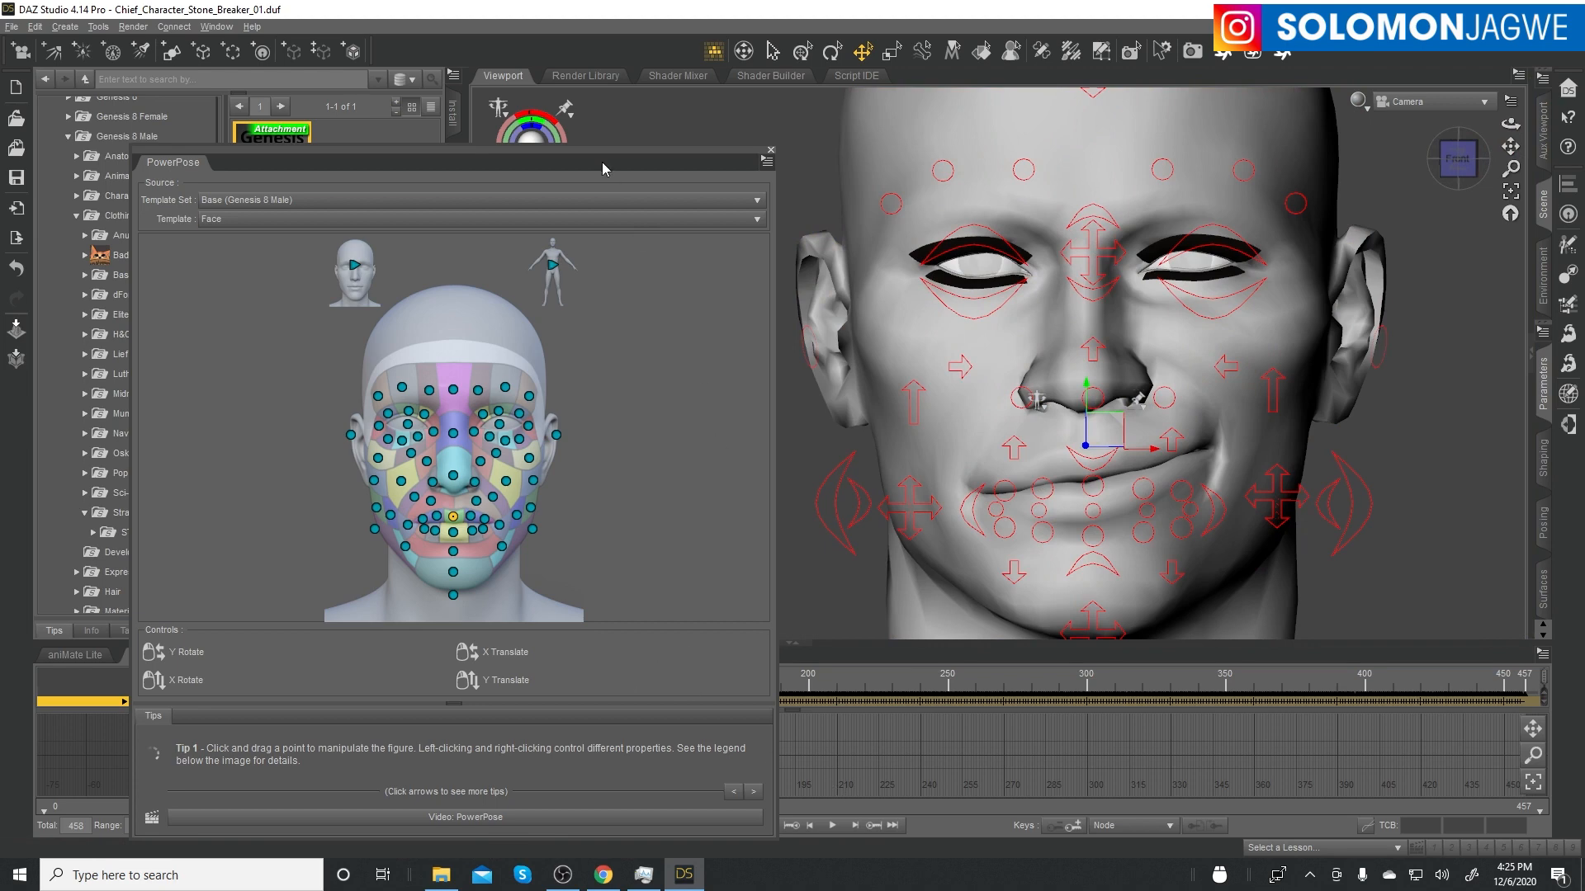
- Move PowerPose clear of the timeline, preview part of the animation, and return to the first frame
{"action": "left_click_drag", "start_coordinate": [596, 150], "coordinate": [562, 7]}
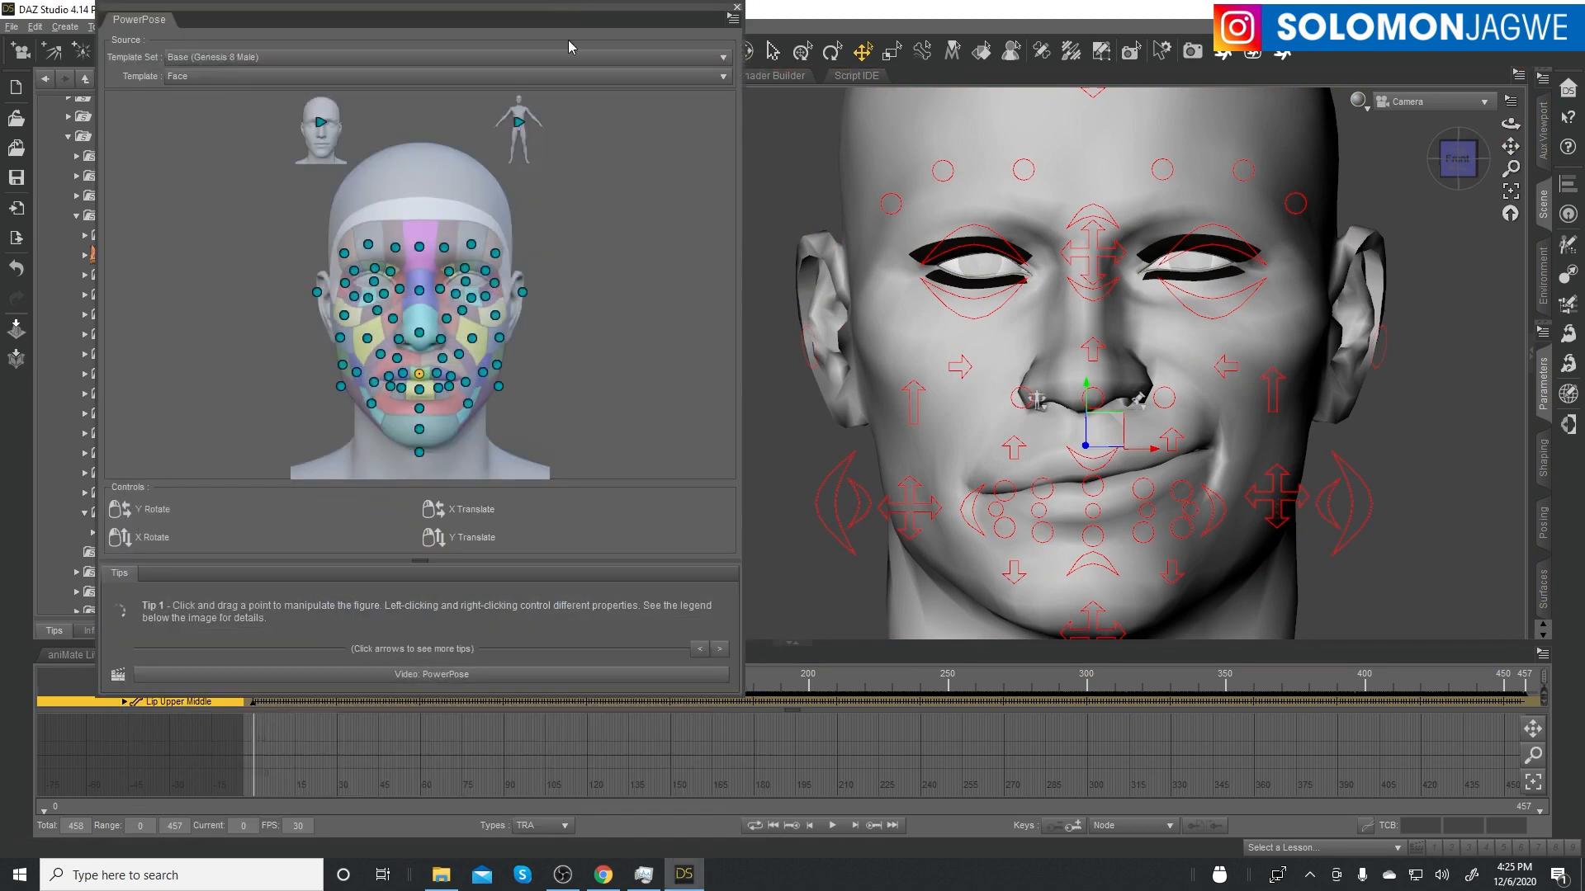
{"action": "left_click", "coordinate": [833, 826]}
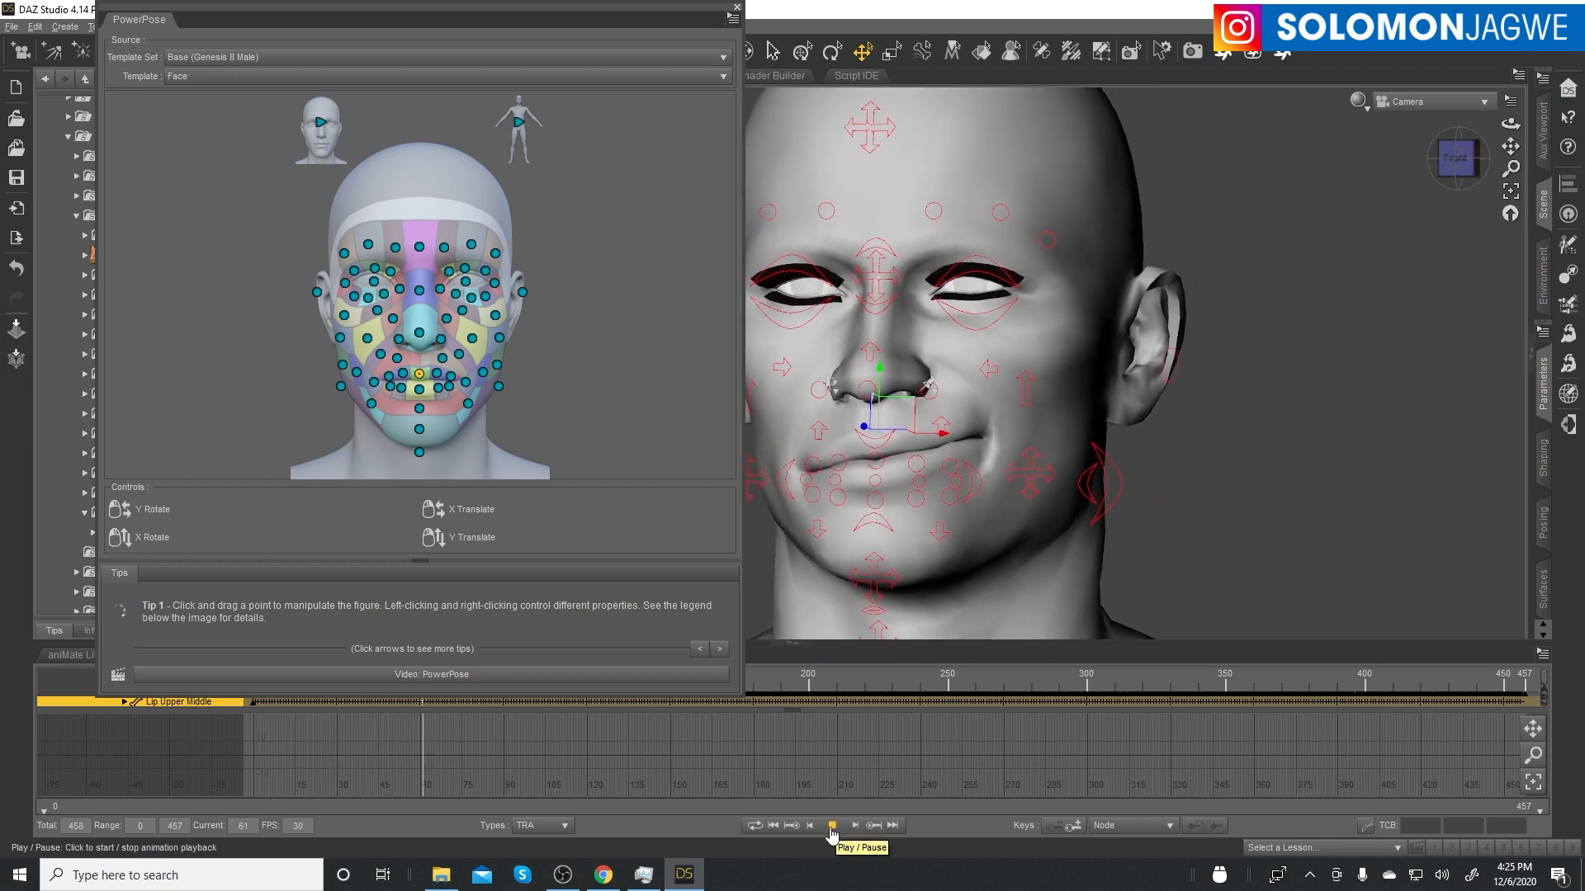
{"action": "left_click", "coordinate": [833, 827]}
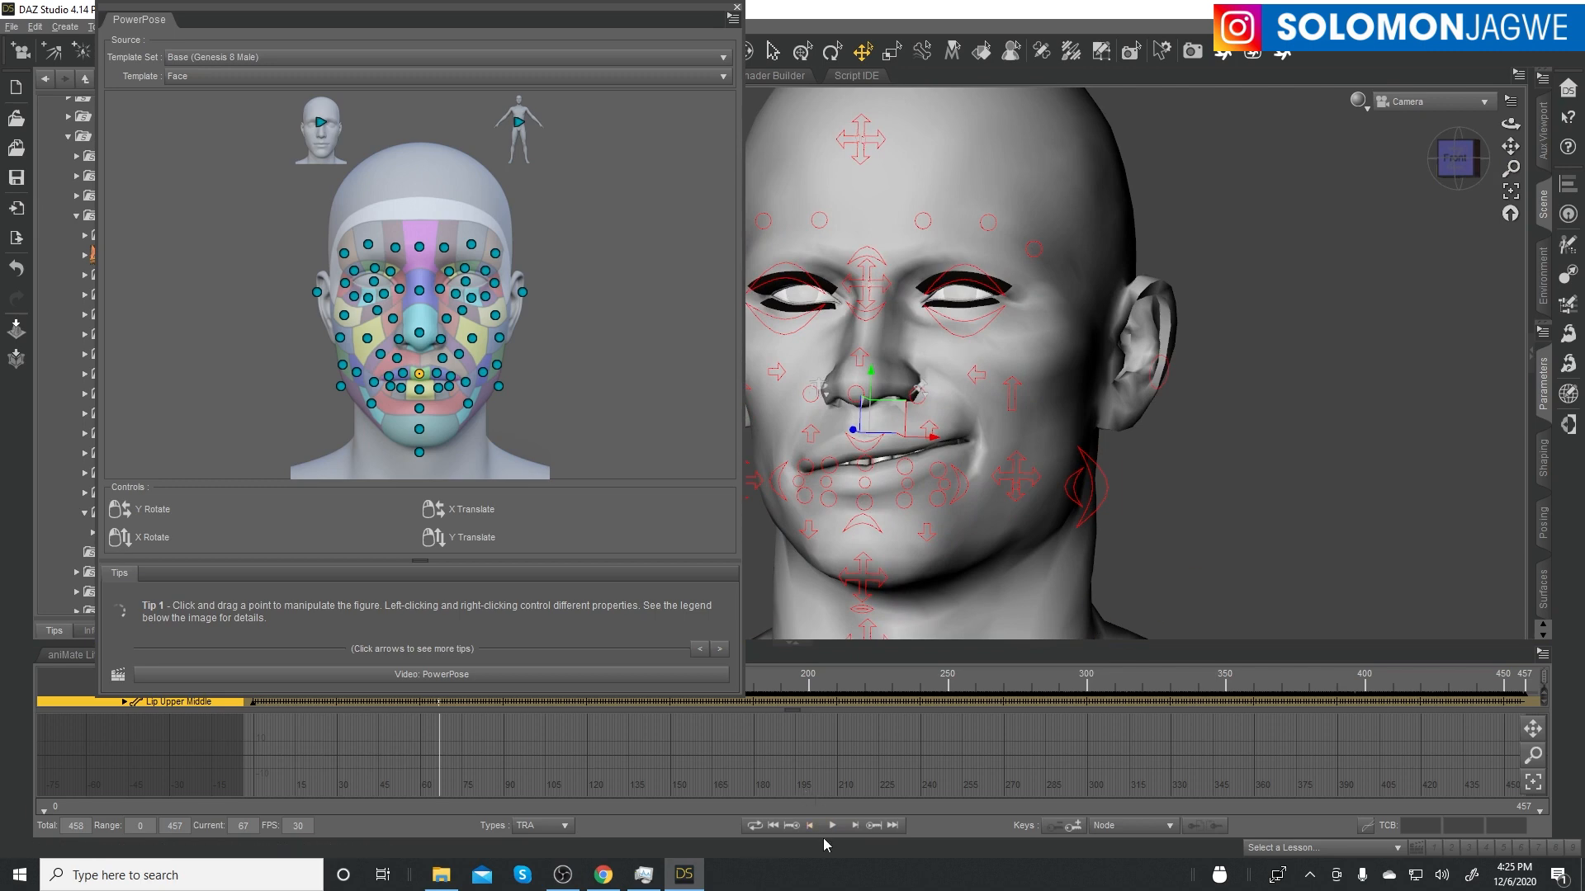
{"action": "left_click", "coordinate": [772, 826]}
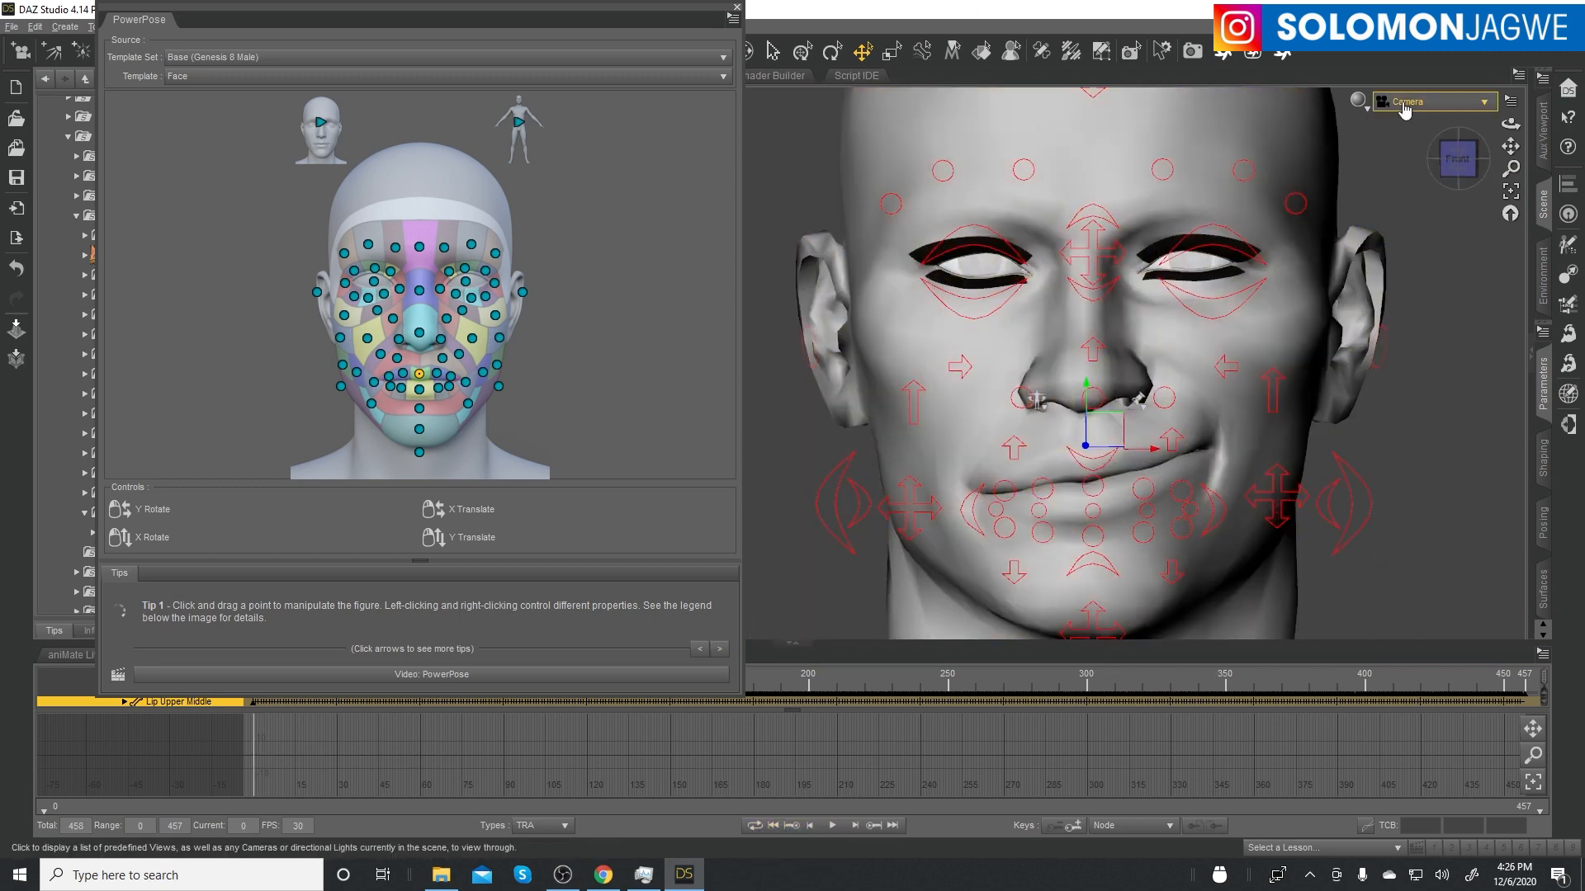
- Switch the viewport to Perspective View and frame the character's face from the front in close-up
{"action": "left_click", "coordinate": [1405, 110]}
{"action": "left_click", "coordinate": [1416, 117]}
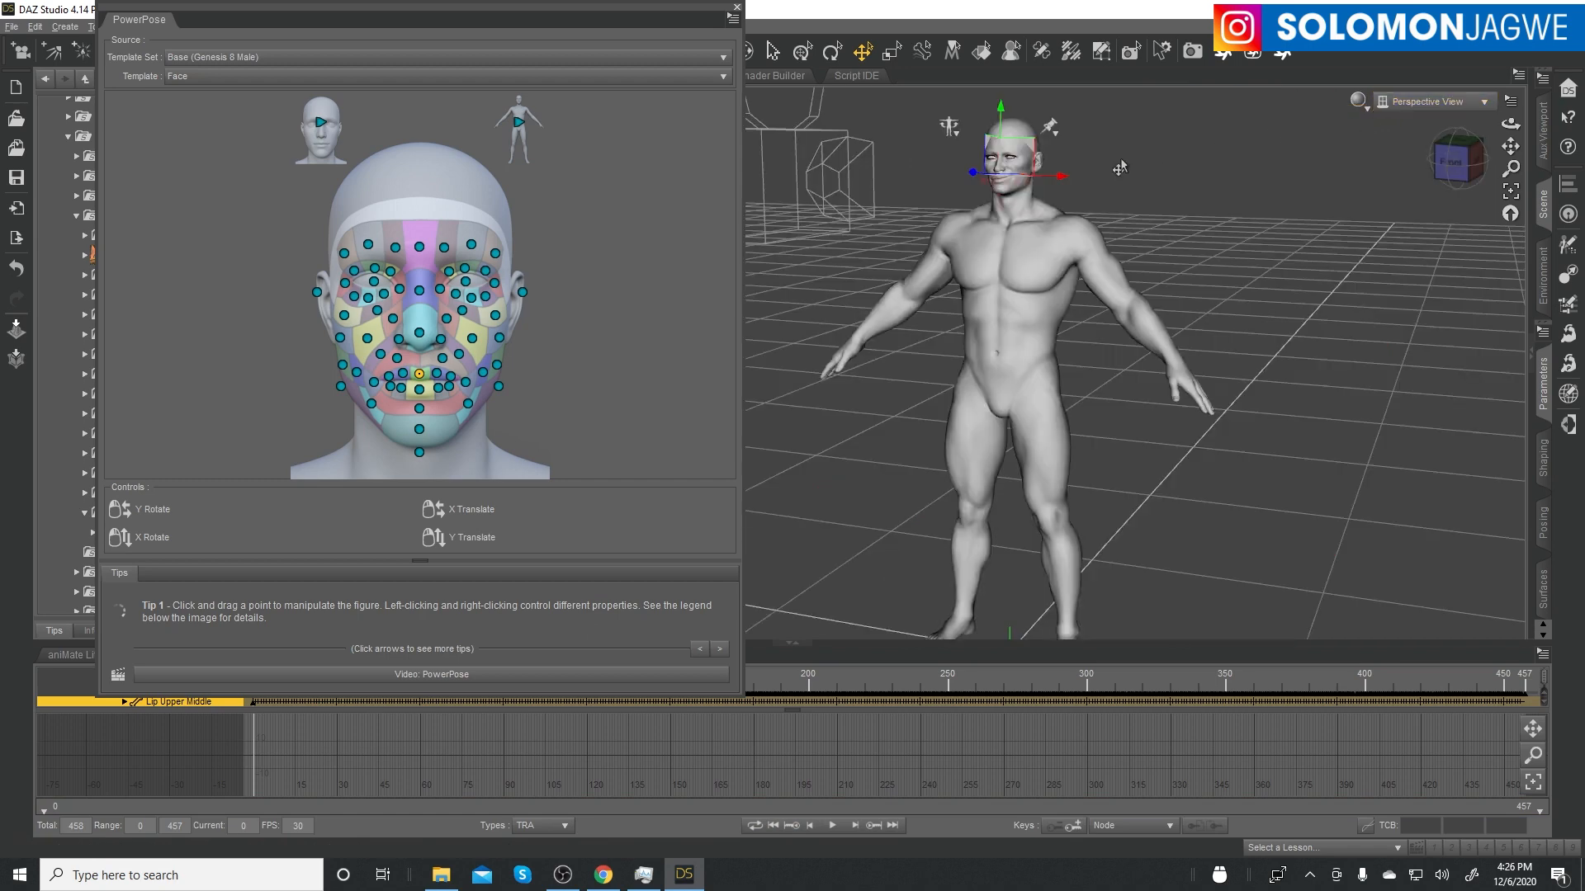
{"action": "left_click", "coordinate": [1510, 191]}
{"action": "left_click_drag", "start_coordinate": [1510, 124], "coordinate": [1544, 108]}
{"action": "left_click_drag", "start_coordinate": [1510, 168], "coordinate": [1512, 83]}
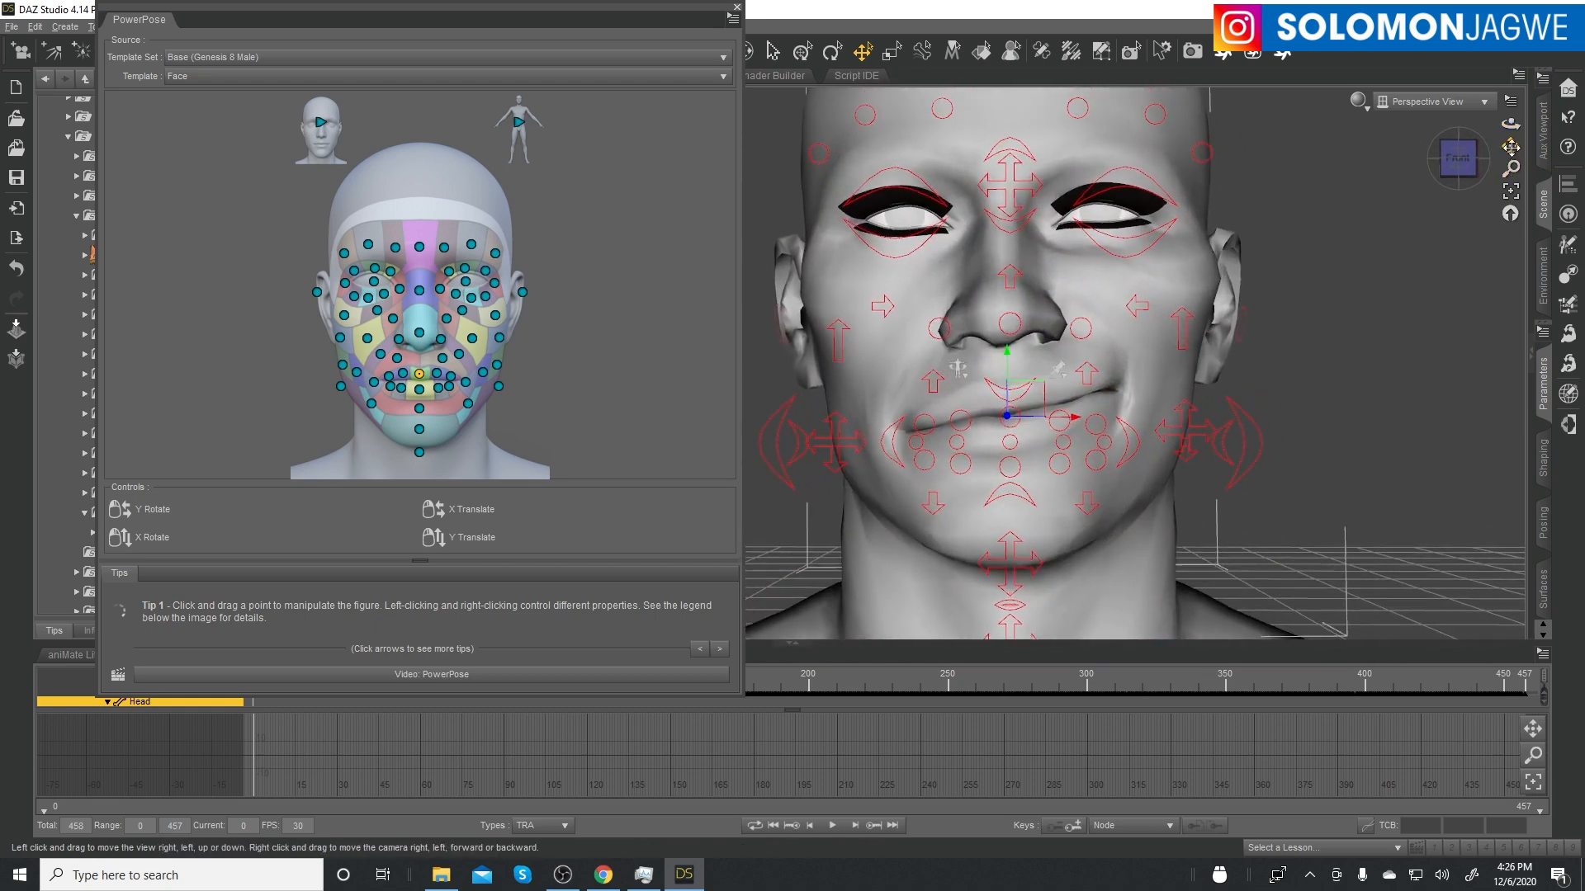
- Play the animation and examine the modified smile from the front and side before stopping playback
{"action": "left_click", "coordinate": [833, 826]}
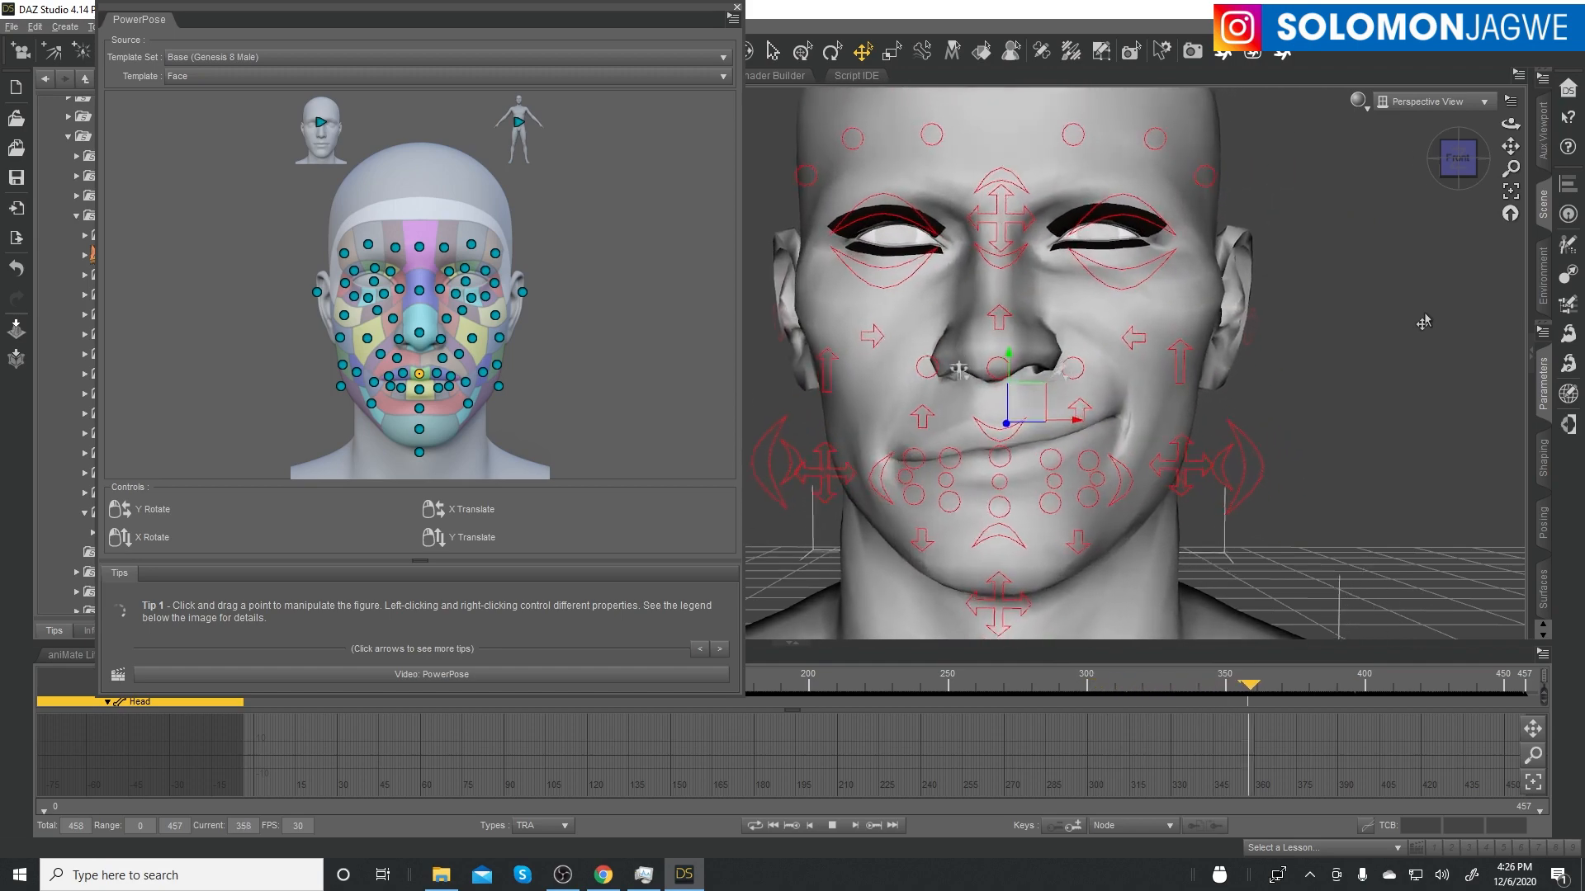
{"action": "left_click_drag", "start_coordinate": [1511, 124], "coordinate": [1415, 145]}
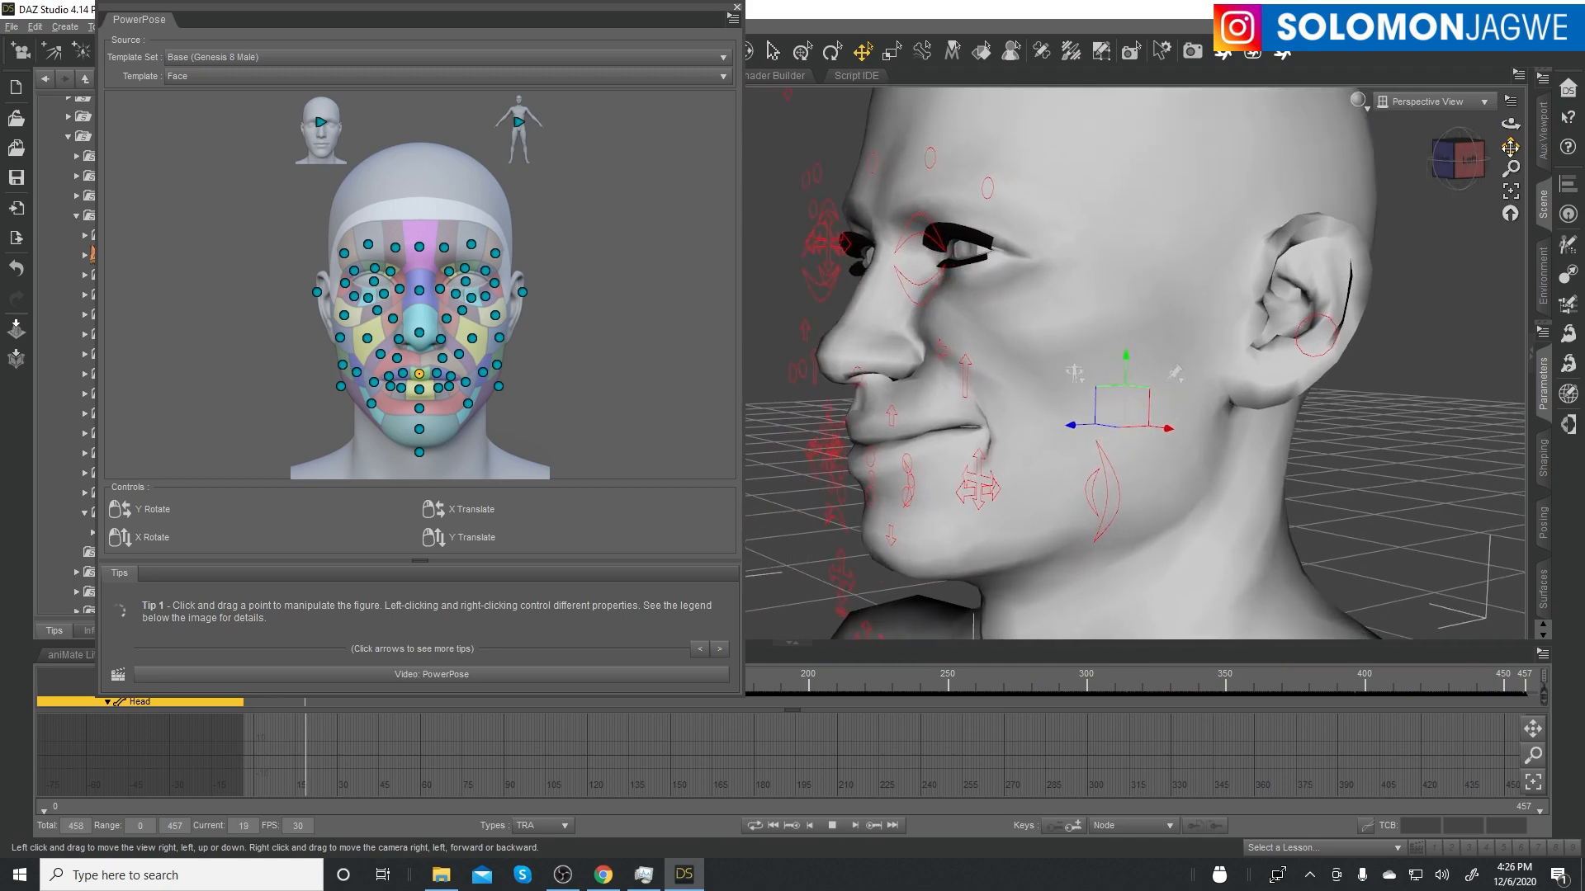
{"action": "left_click_drag", "start_coordinate": [1510, 124], "coordinate": [1568, 126]}
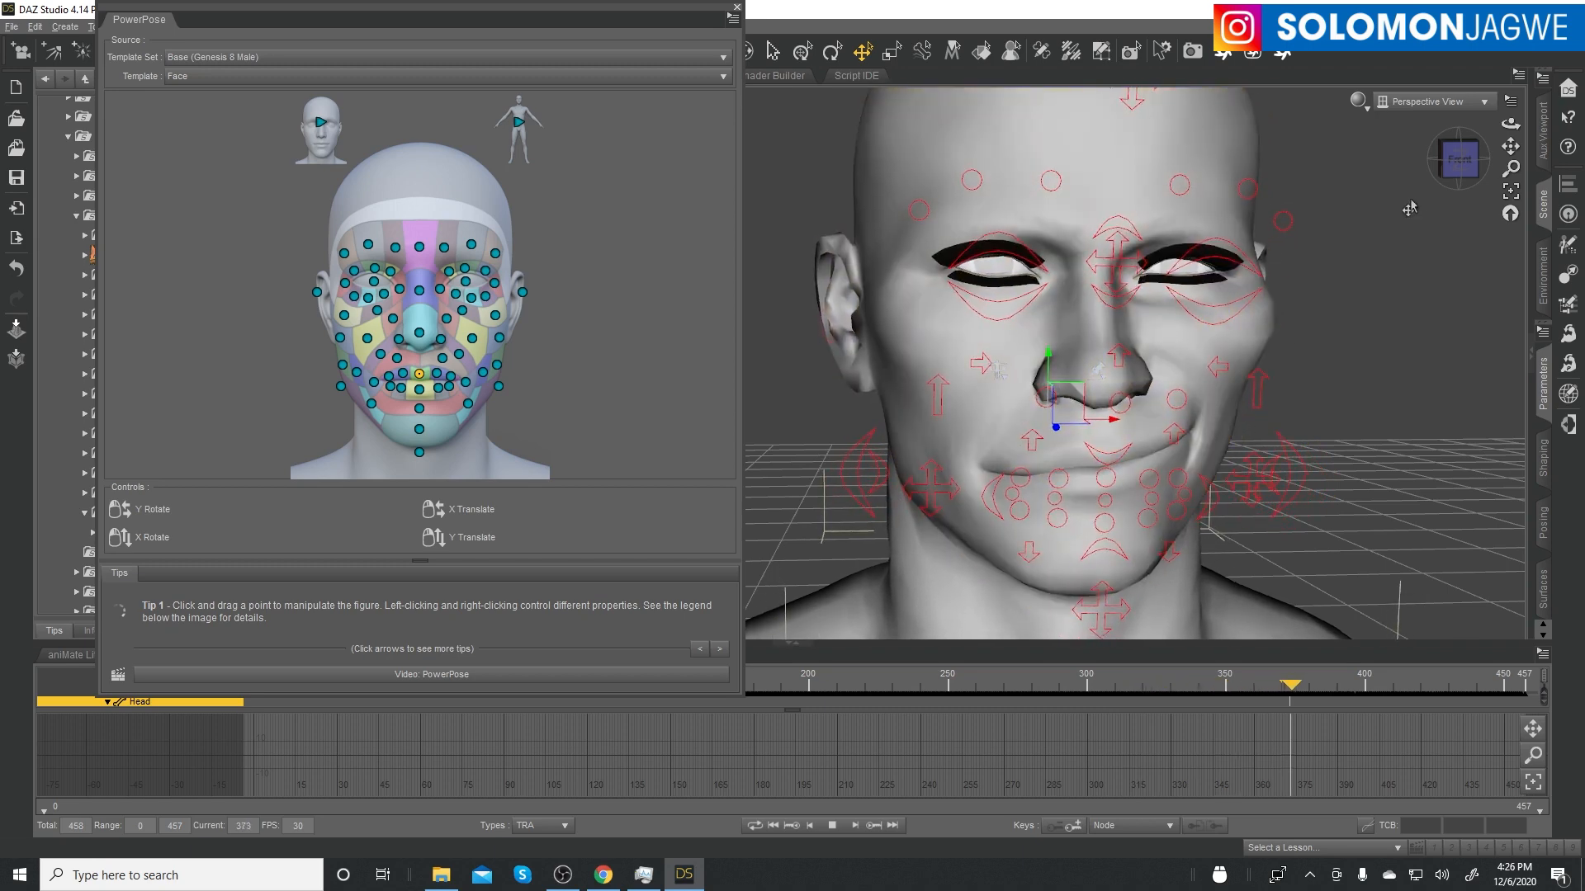
{"action": "left_click", "coordinate": [834, 826]}
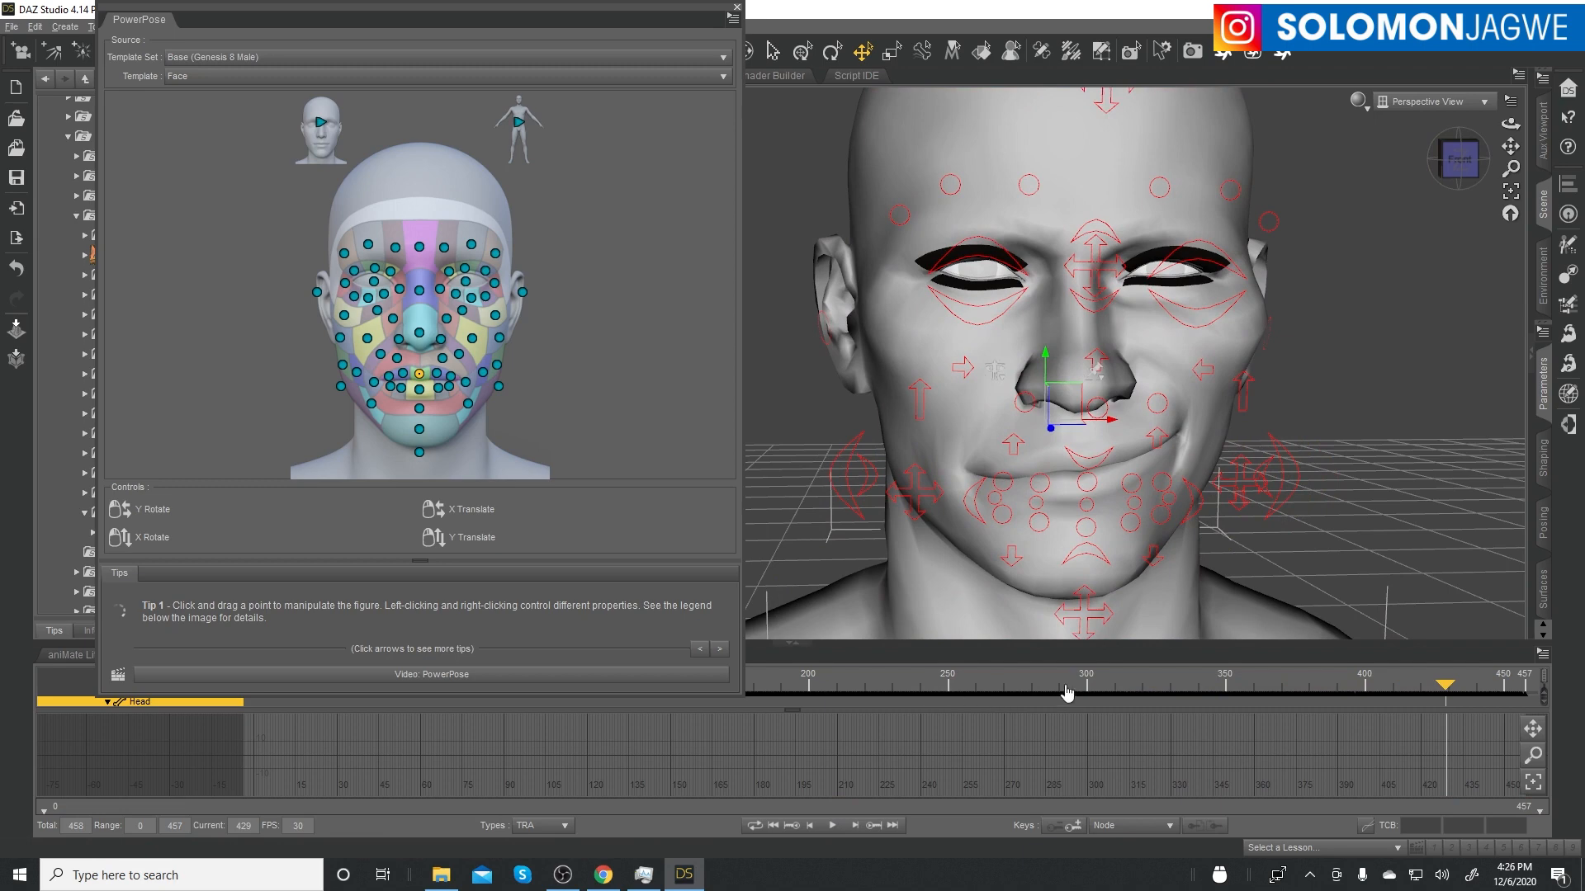
- Scrub back through the animation, return to the first frame and turn the close-up to view the face from slightly below
{"action": "left_click_drag", "start_coordinate": [1387, 696], "coordinate": [1106, 693]}
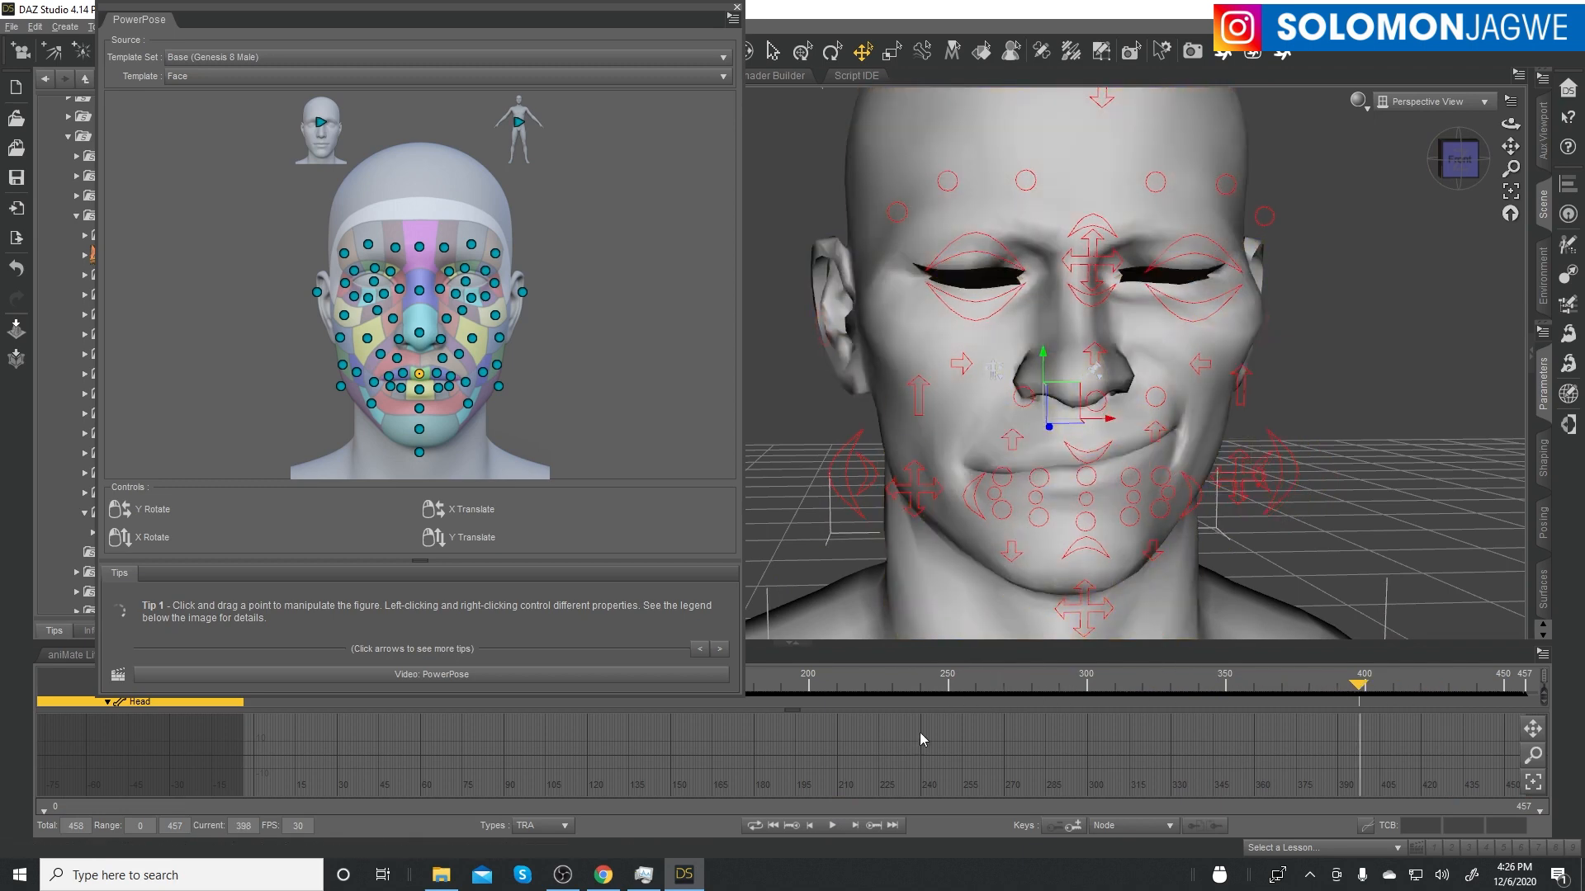
{"action": "left_click", "coordinate": [774, 825]}
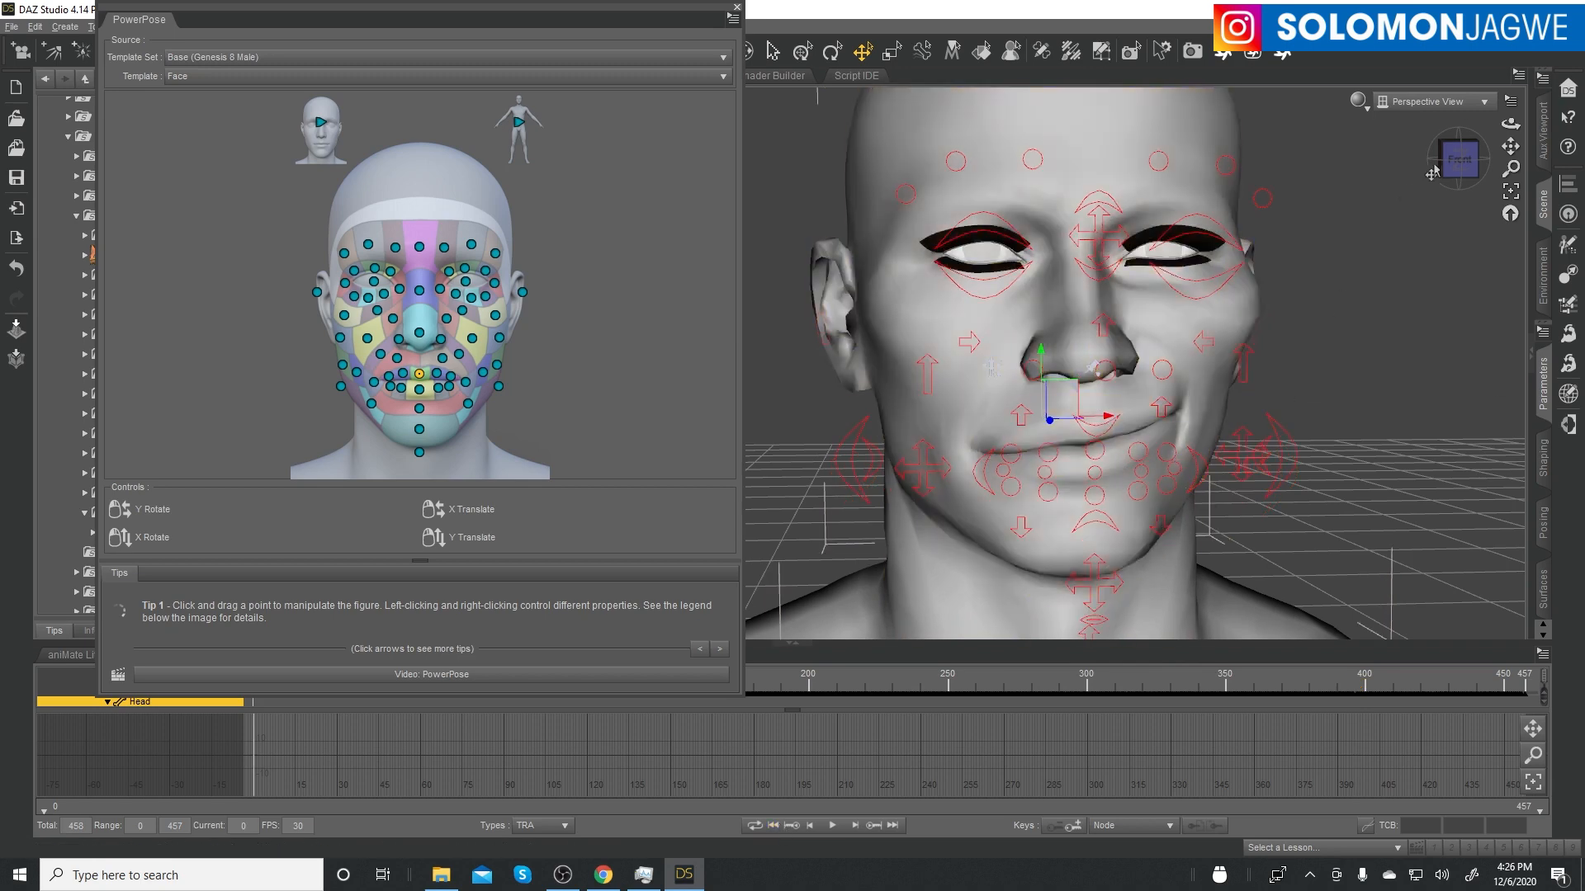
{"action": "left_click_drag", "start_coordinate": [1517, 120], "coordinate": [1461, 260]}
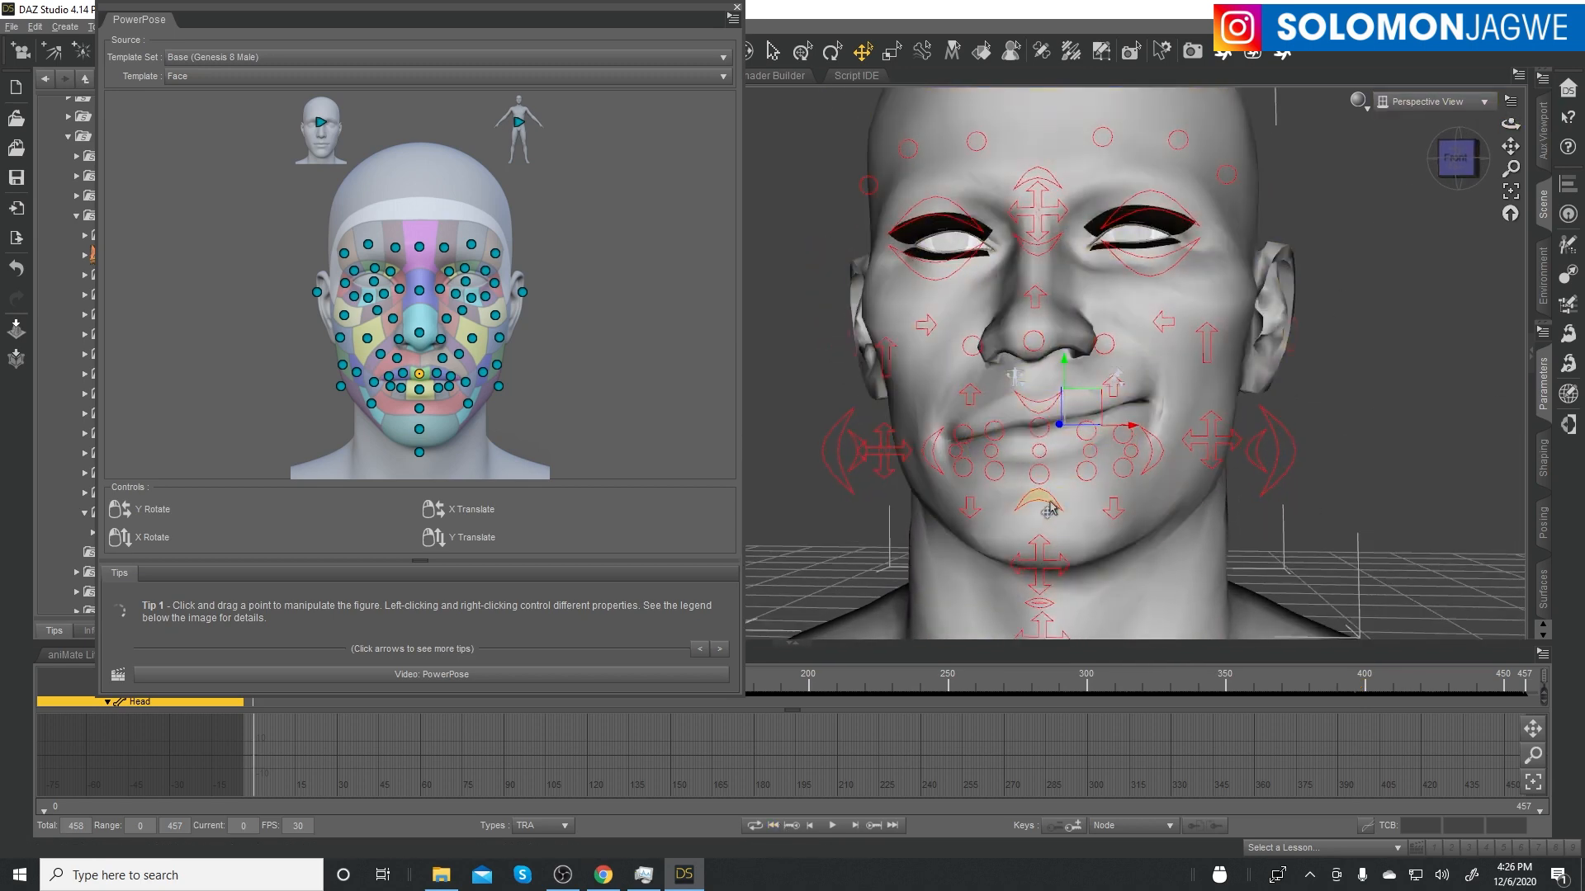
- Raise the jaw slightly with its on-face control and shift the left nose control to X 0.20 and Y 0.36
{"action": "left_click", "coordinate": [1053, 571]}
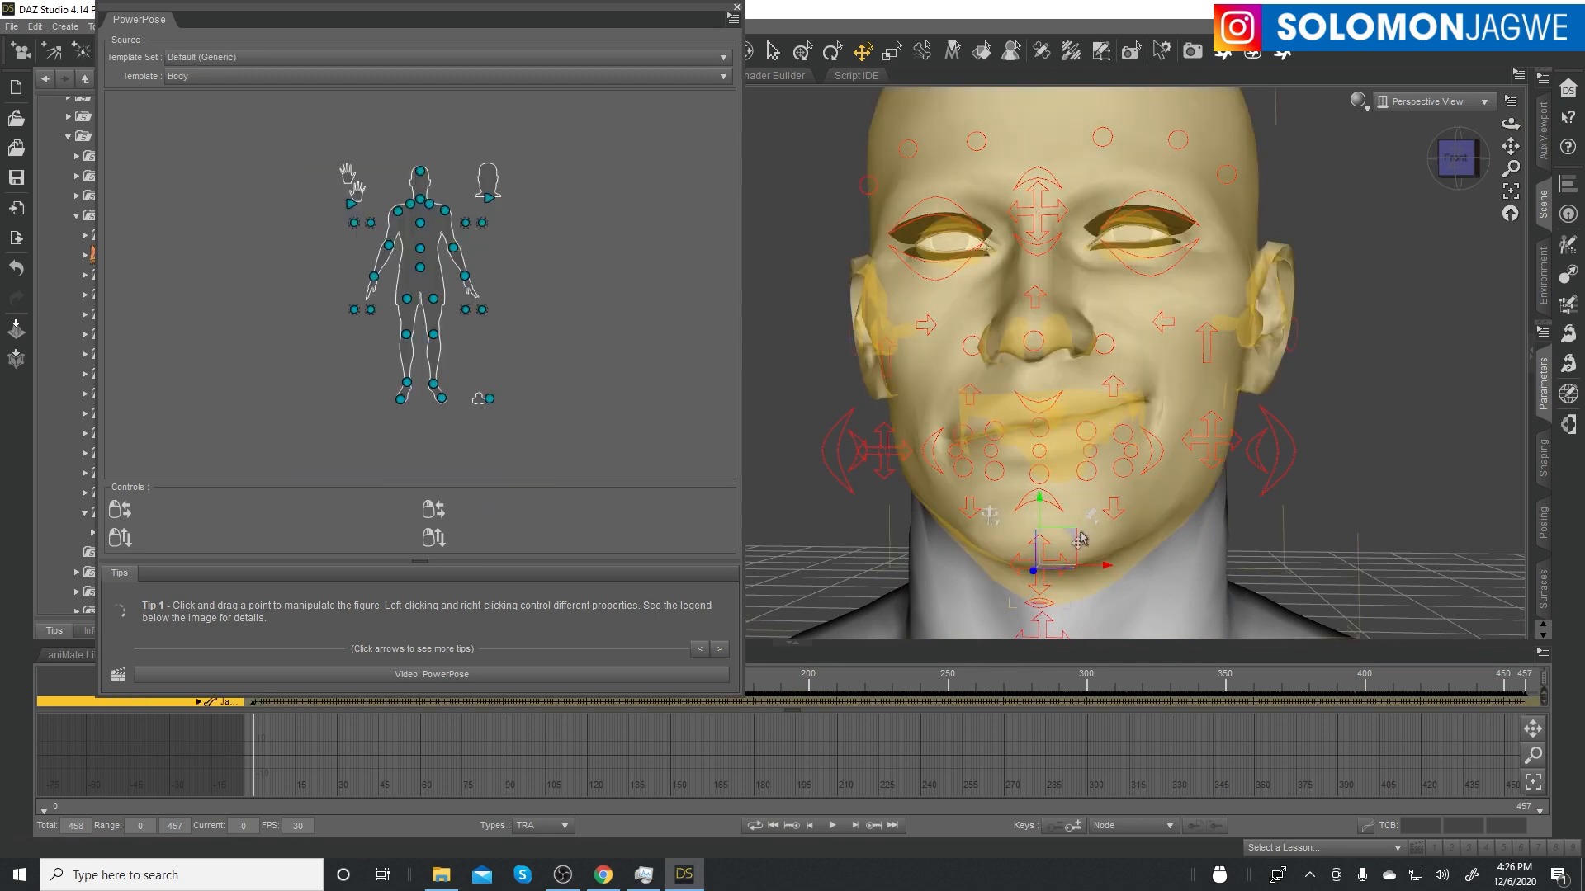
{"action": "left_click_drag", "start_coordinate": [1081, 538], "coordinate": [1081, 524]}
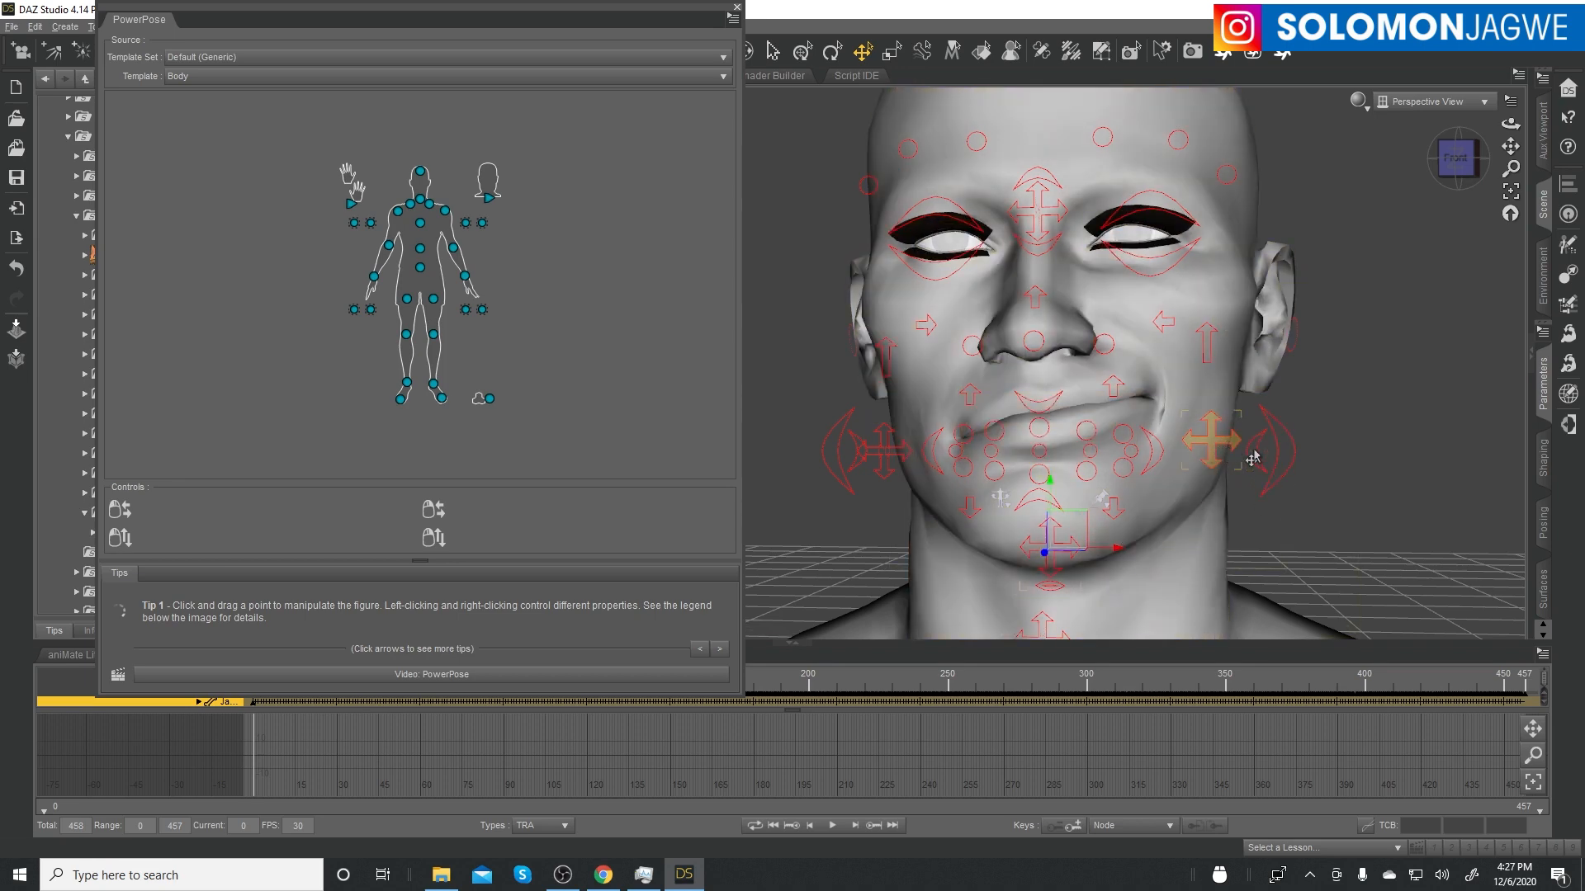
{"action": "left_click_drag", "start_coordinate": [1282, 461], "coordinate": [1286, 465]}
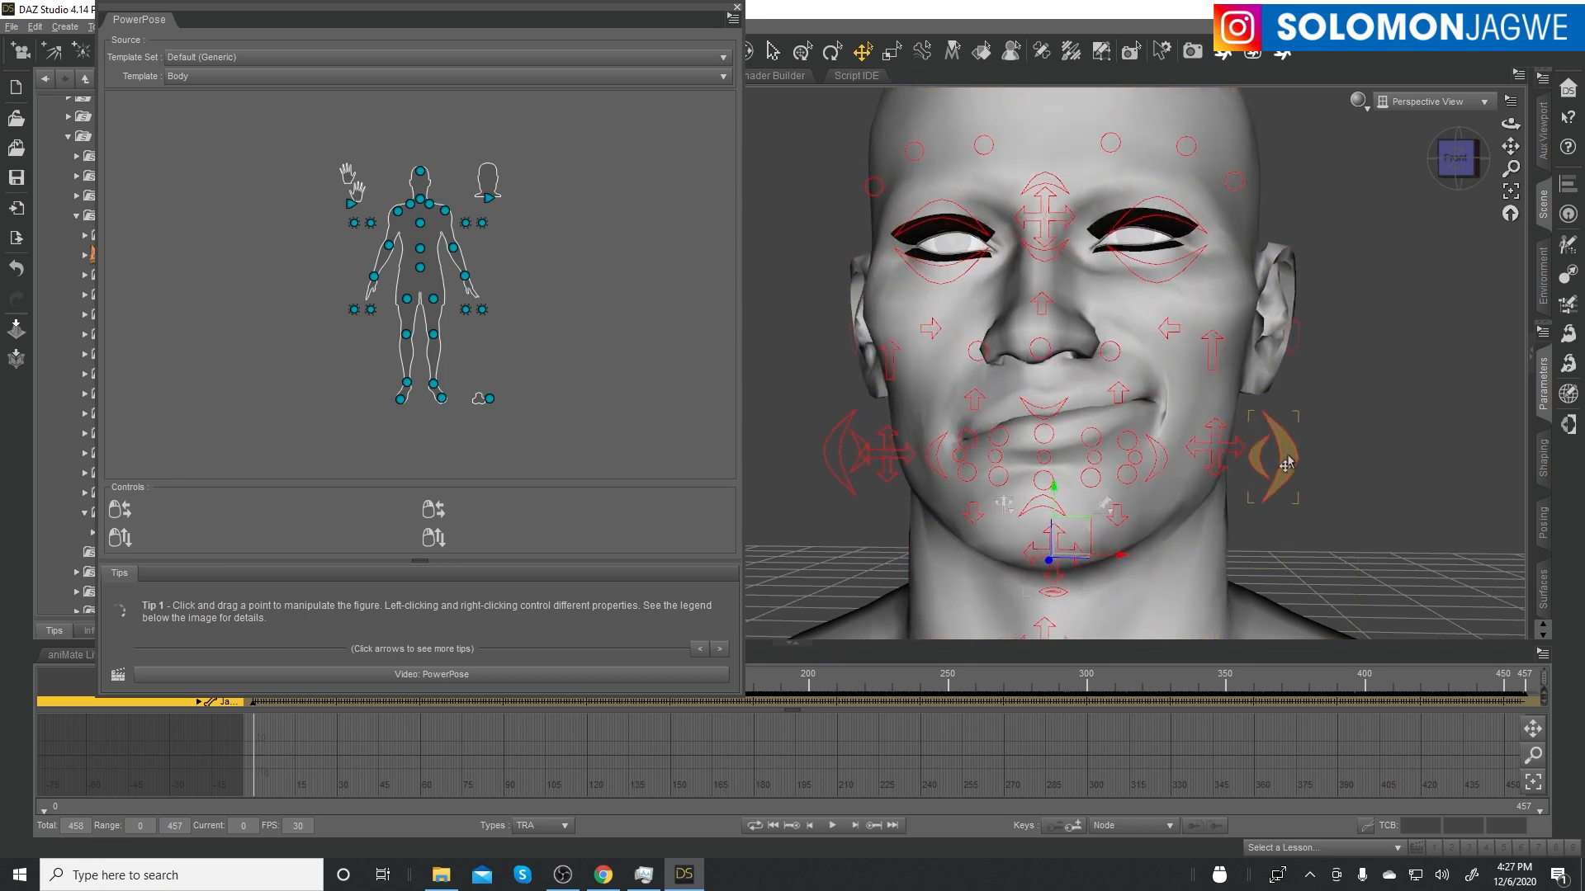
{"action": "key", "text": "ctrl+z"}
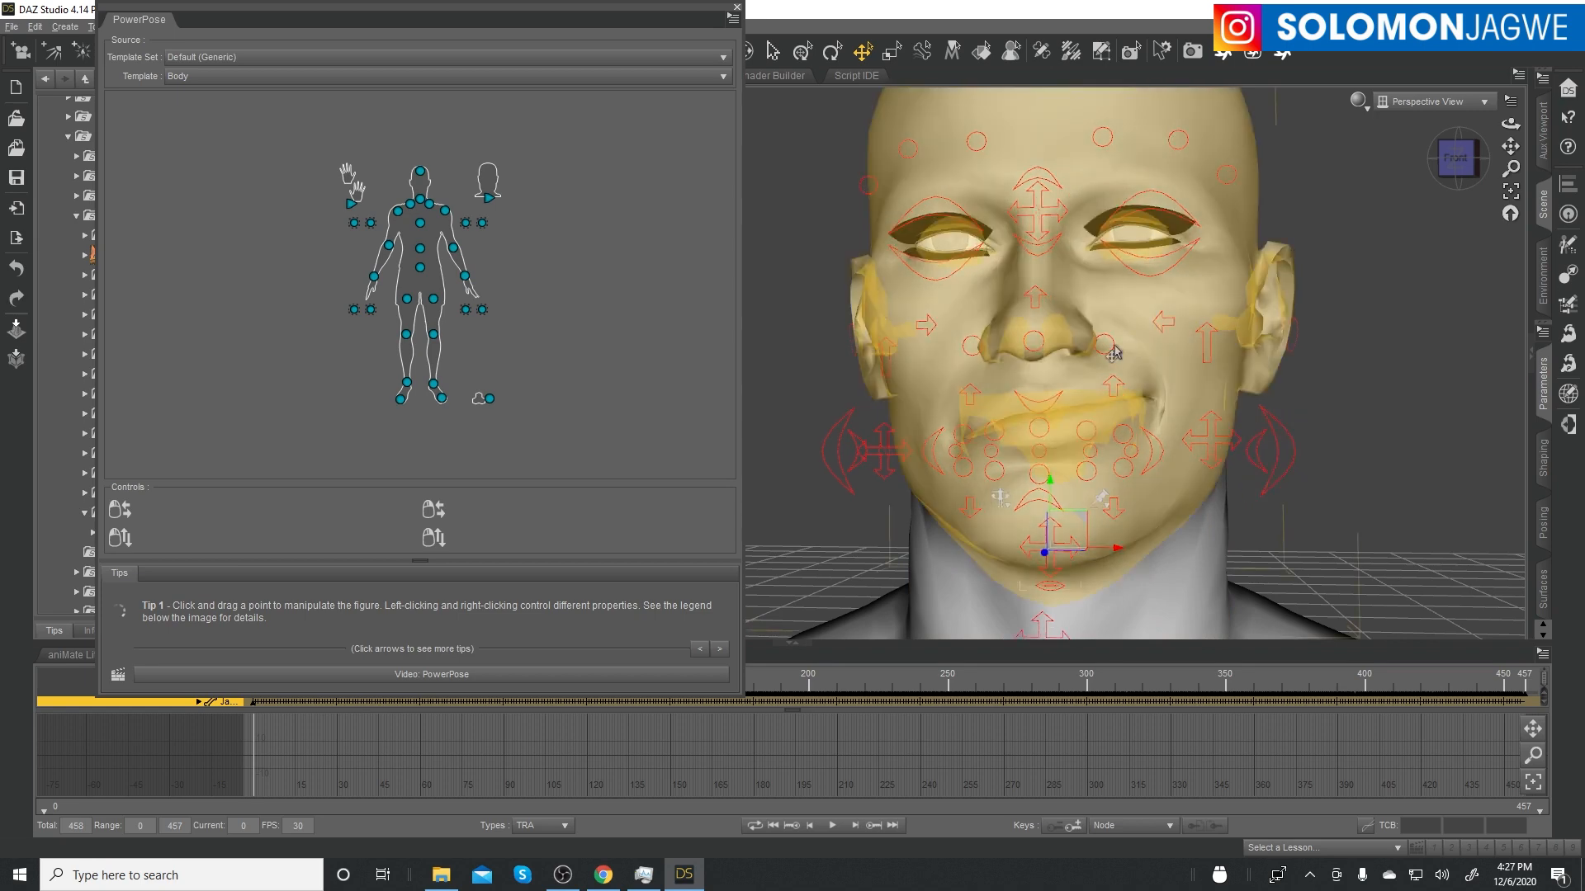
{"action": "left_click_drag", "start_coordinate": [1109, 347], "coordinate": [1115, 334]}
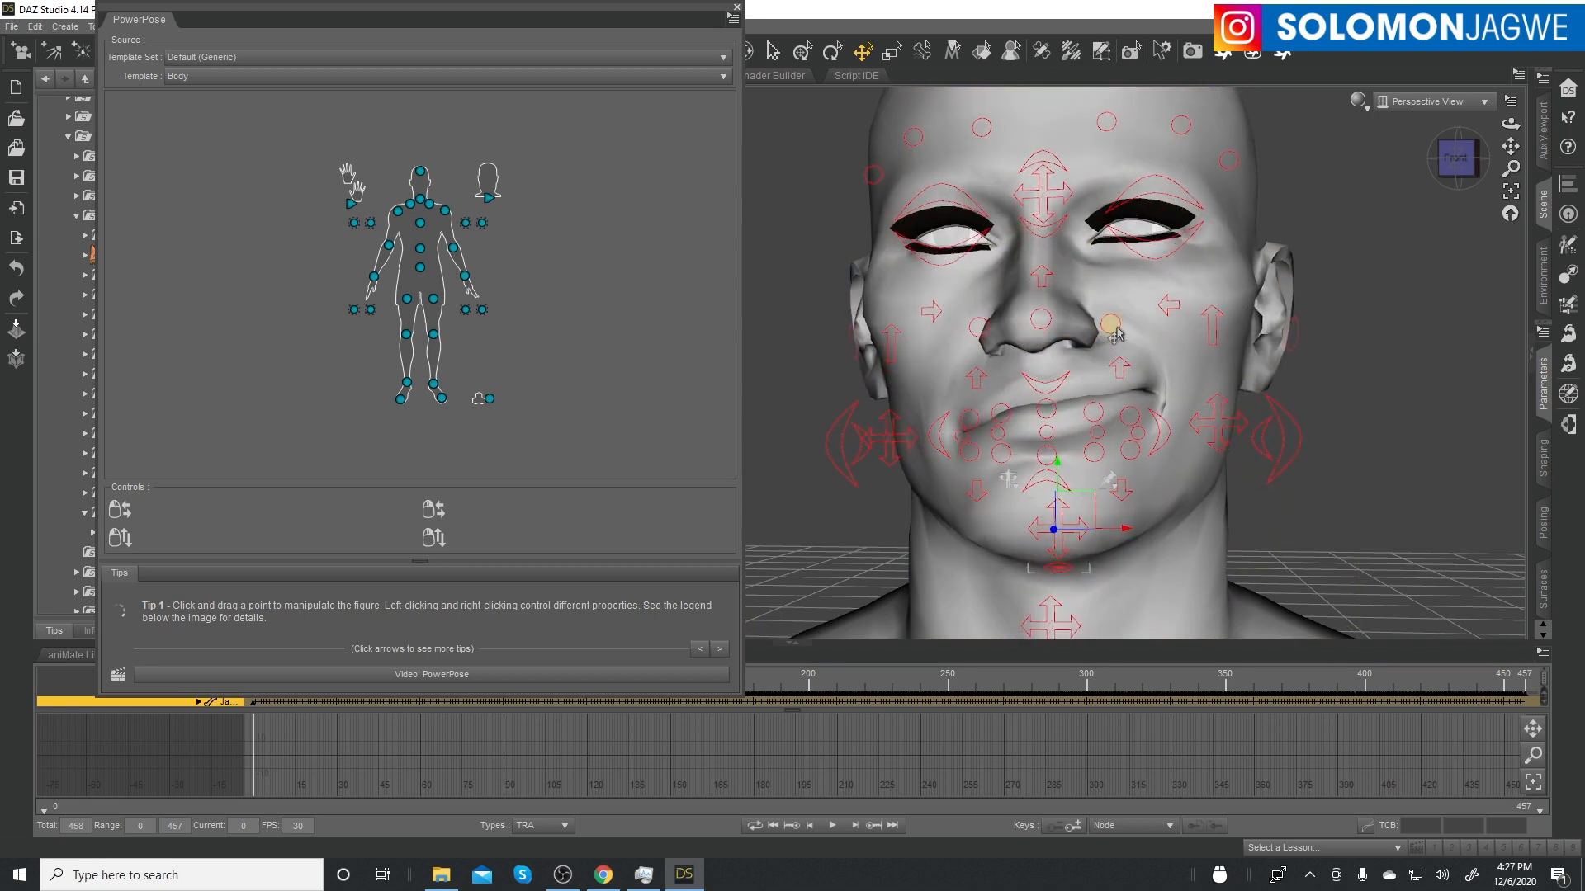
{"action": "key", "text": "ctrl+z"}
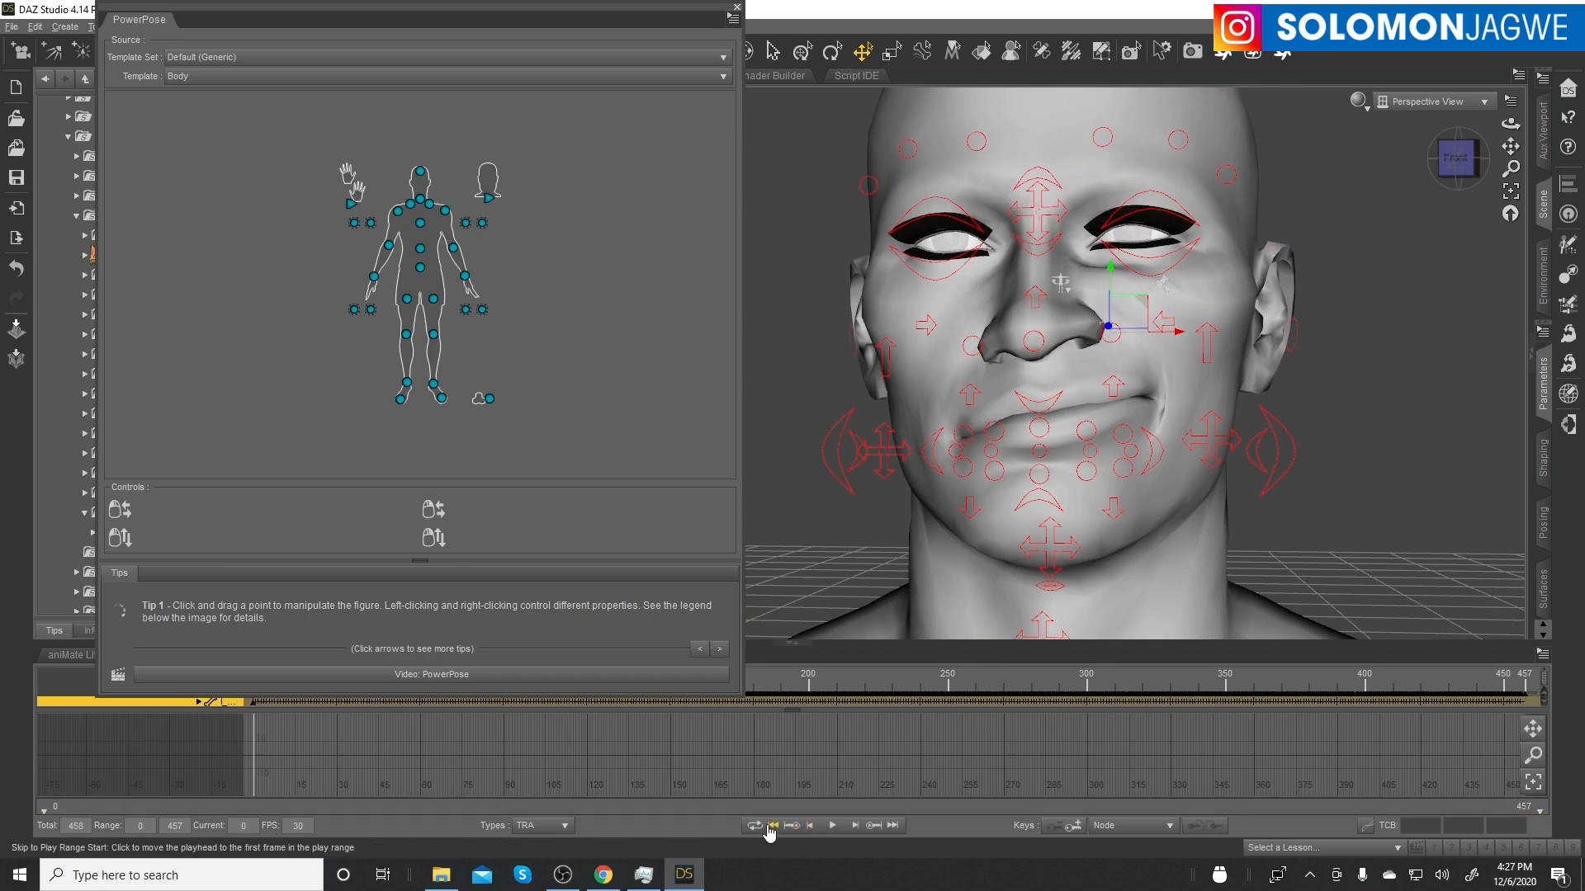
- Play the animation to review the jaw and nose adjustments, stopping at frame 333
{"action": "left_click", "coordinate": [832, 826]}
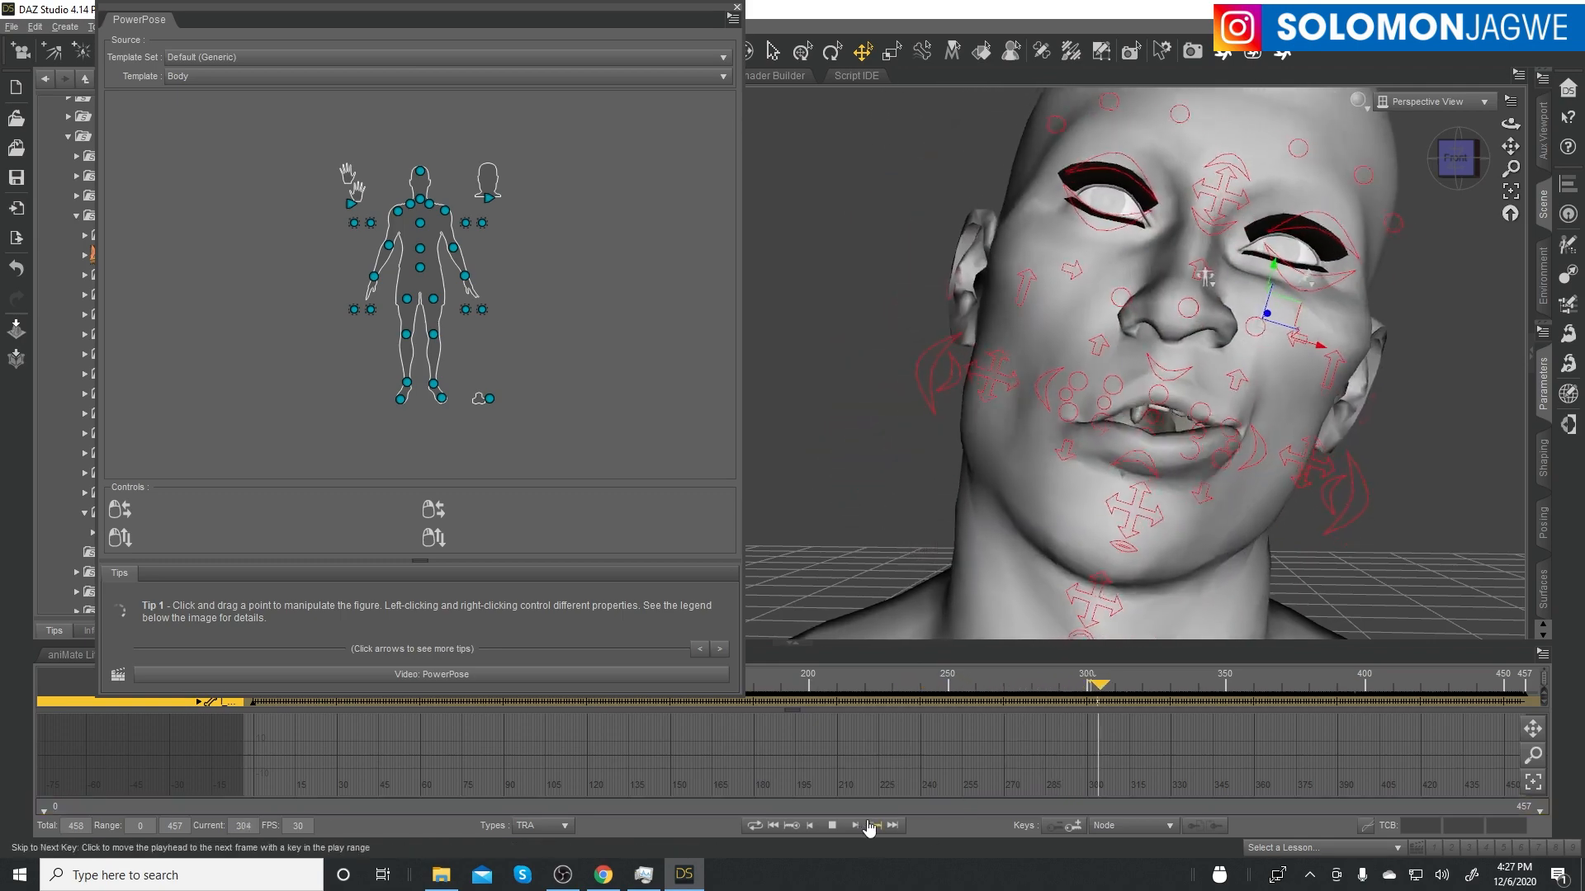
{"action": "left_click", "coordinate": [832, 825]}
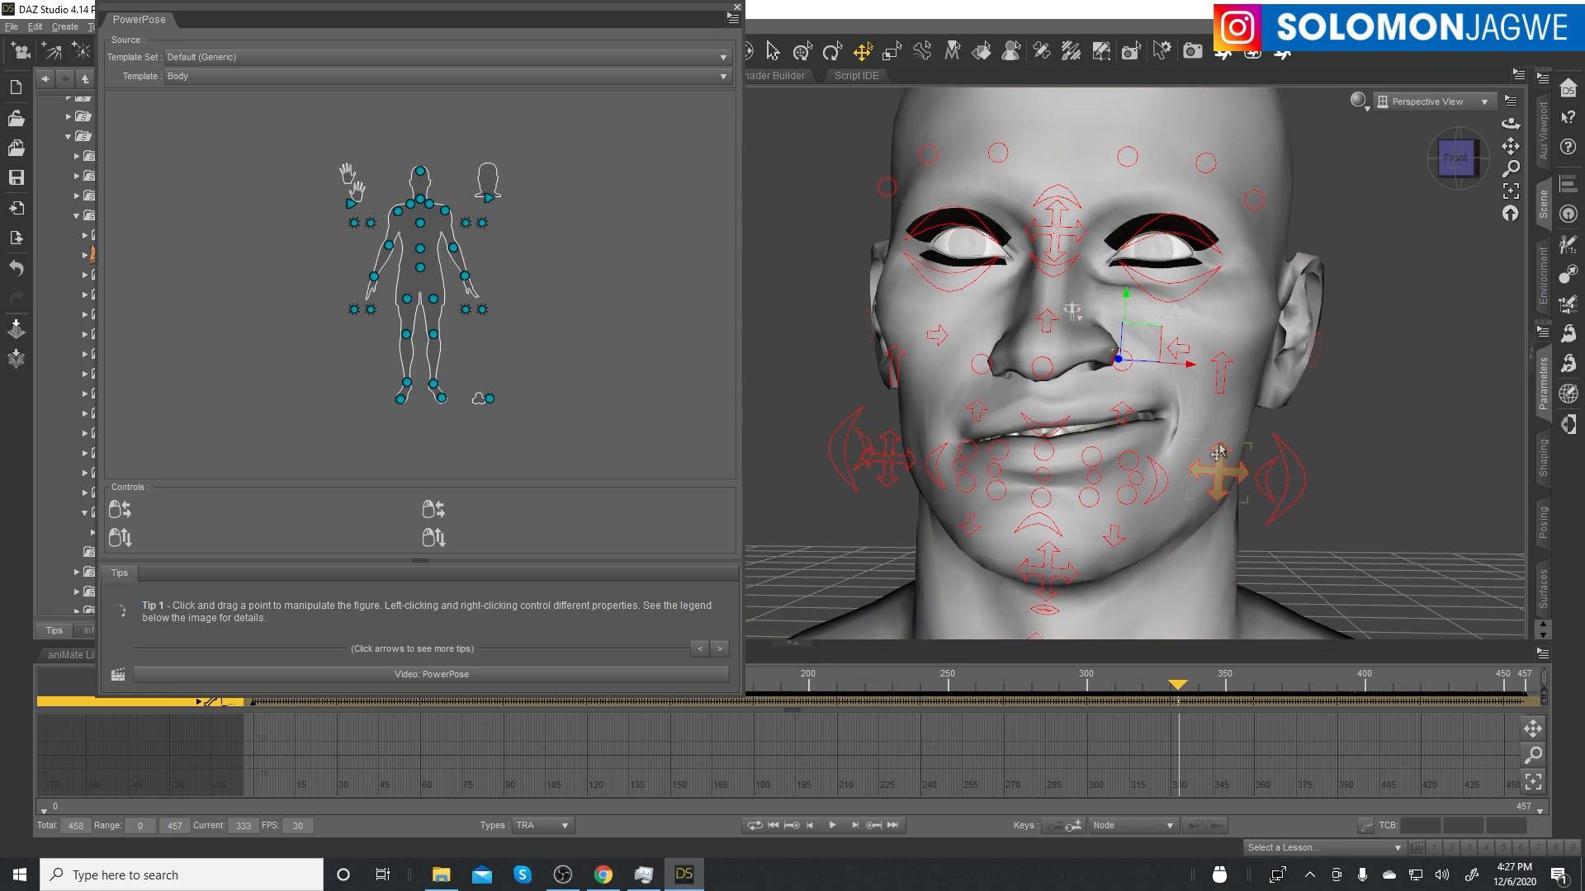
- Close PowerPose and display the character at the first frame in the Filament (PBR) draw style
{"action": "left_click", "coordinate": [736, 9]}
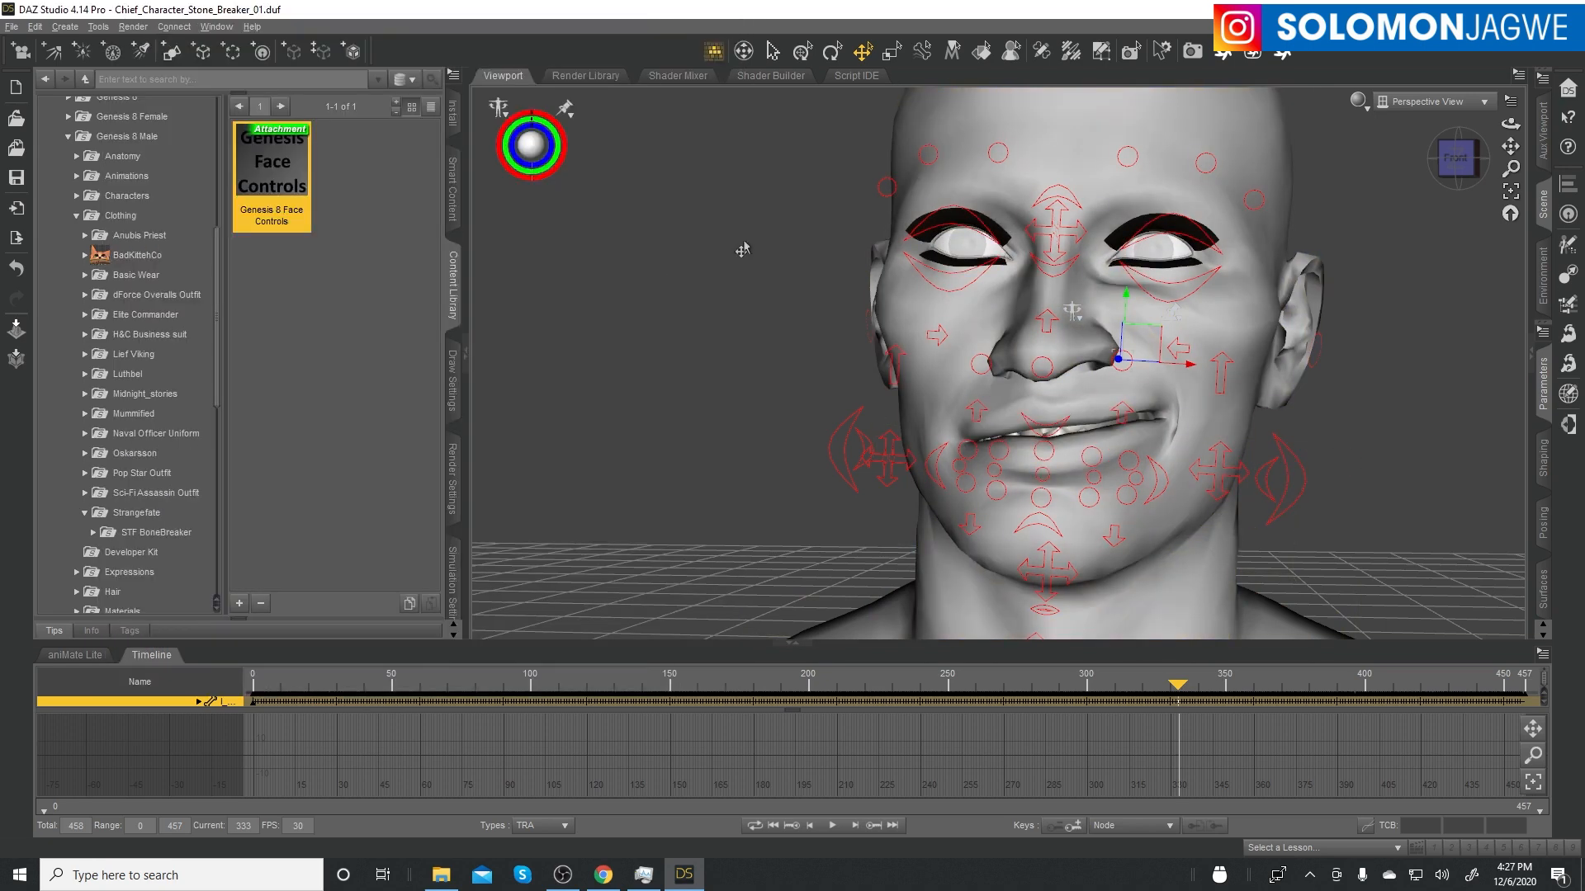
{"action": "left_click", "coordinate": [773, 825]}
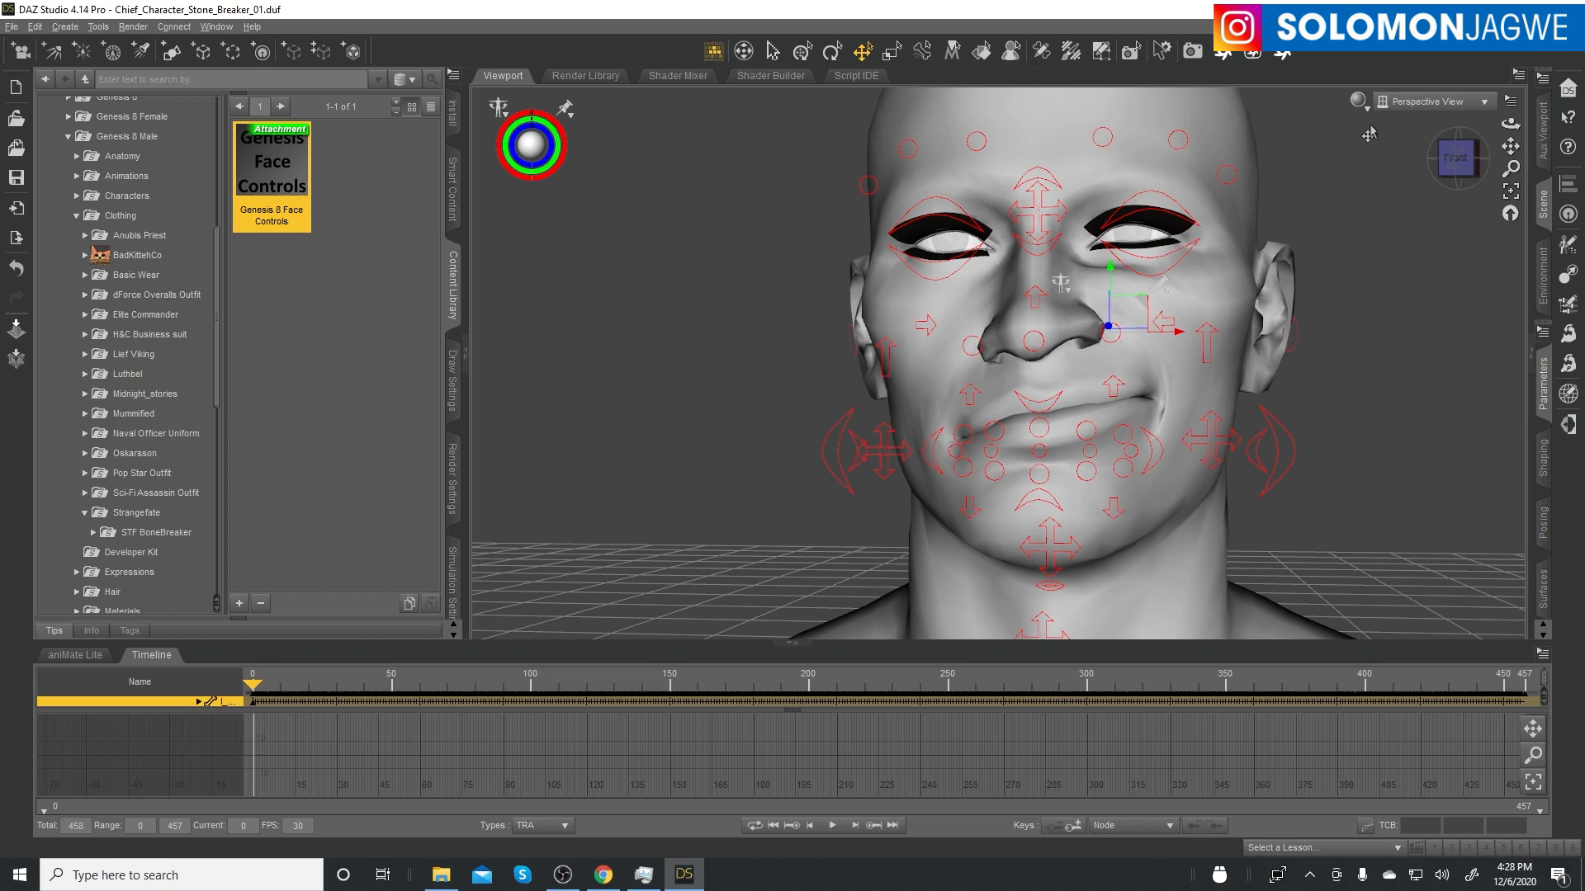
{"action": "left_click", "coordinate": [1358, 100]}
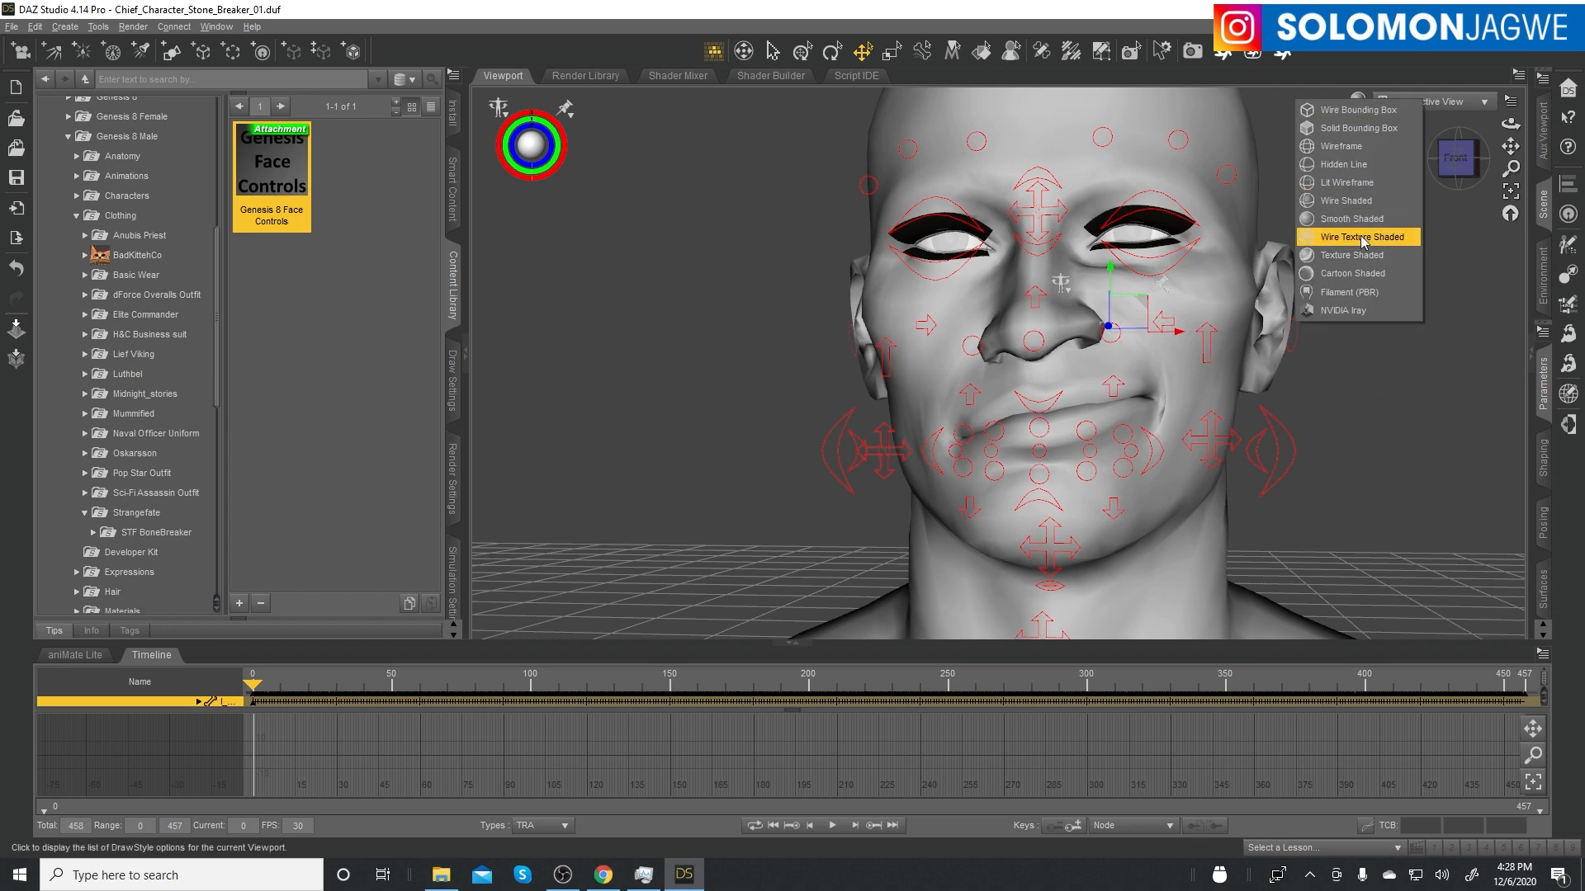
{"action": "left_click", "coordinate": [1360, 293]}
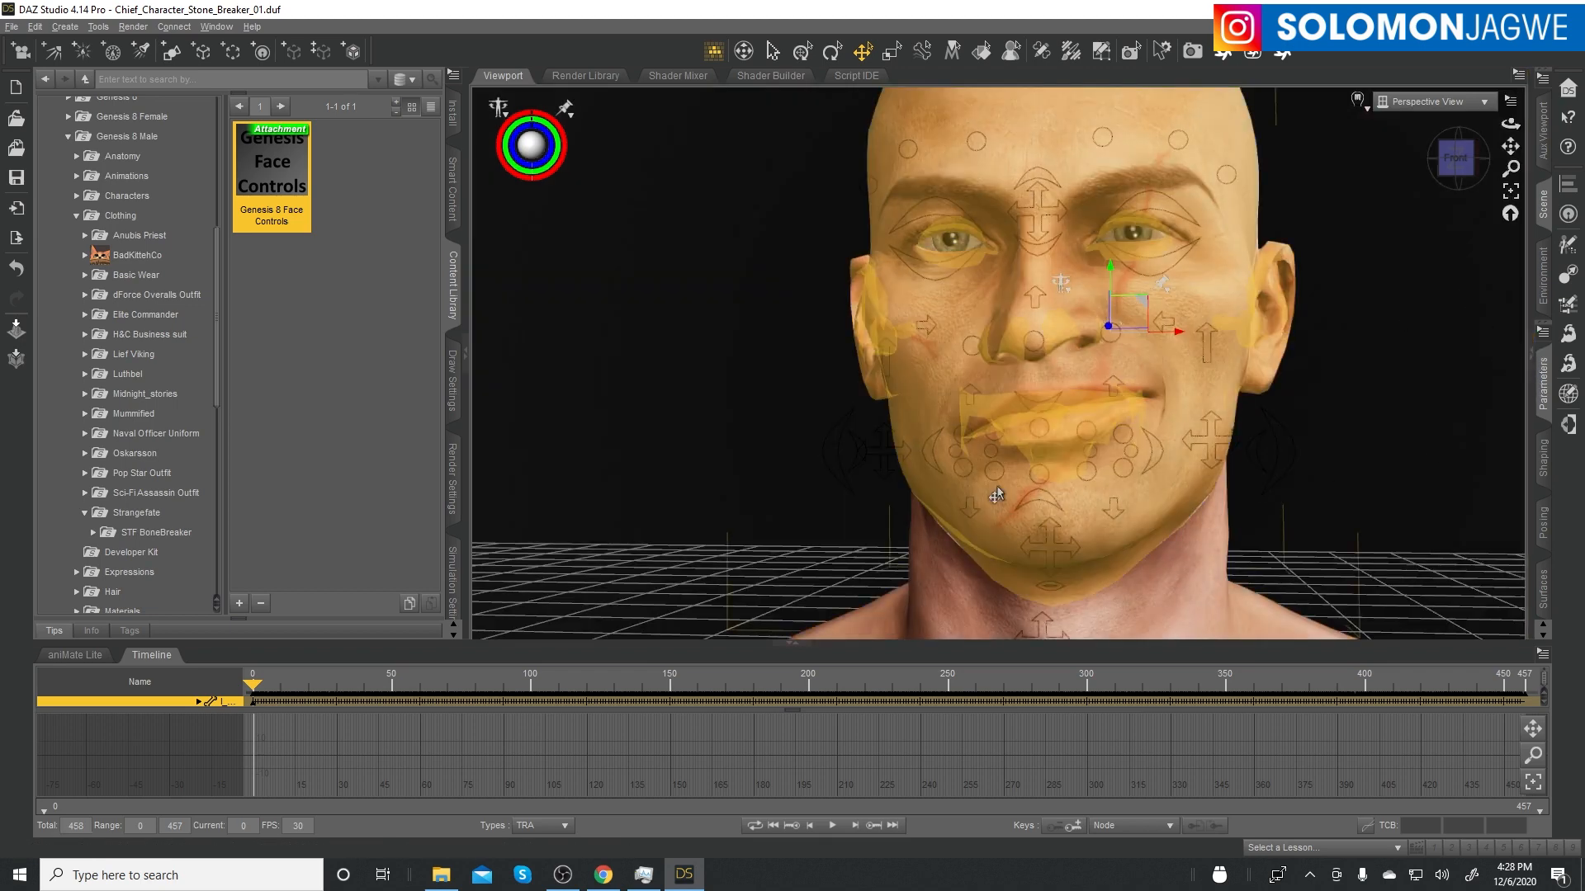
- Play part of the animation with full textures, inspect frame 43 from slightly different angles, and return to the first frame
{"action": "left_click", "coordinate": [840, 825]}
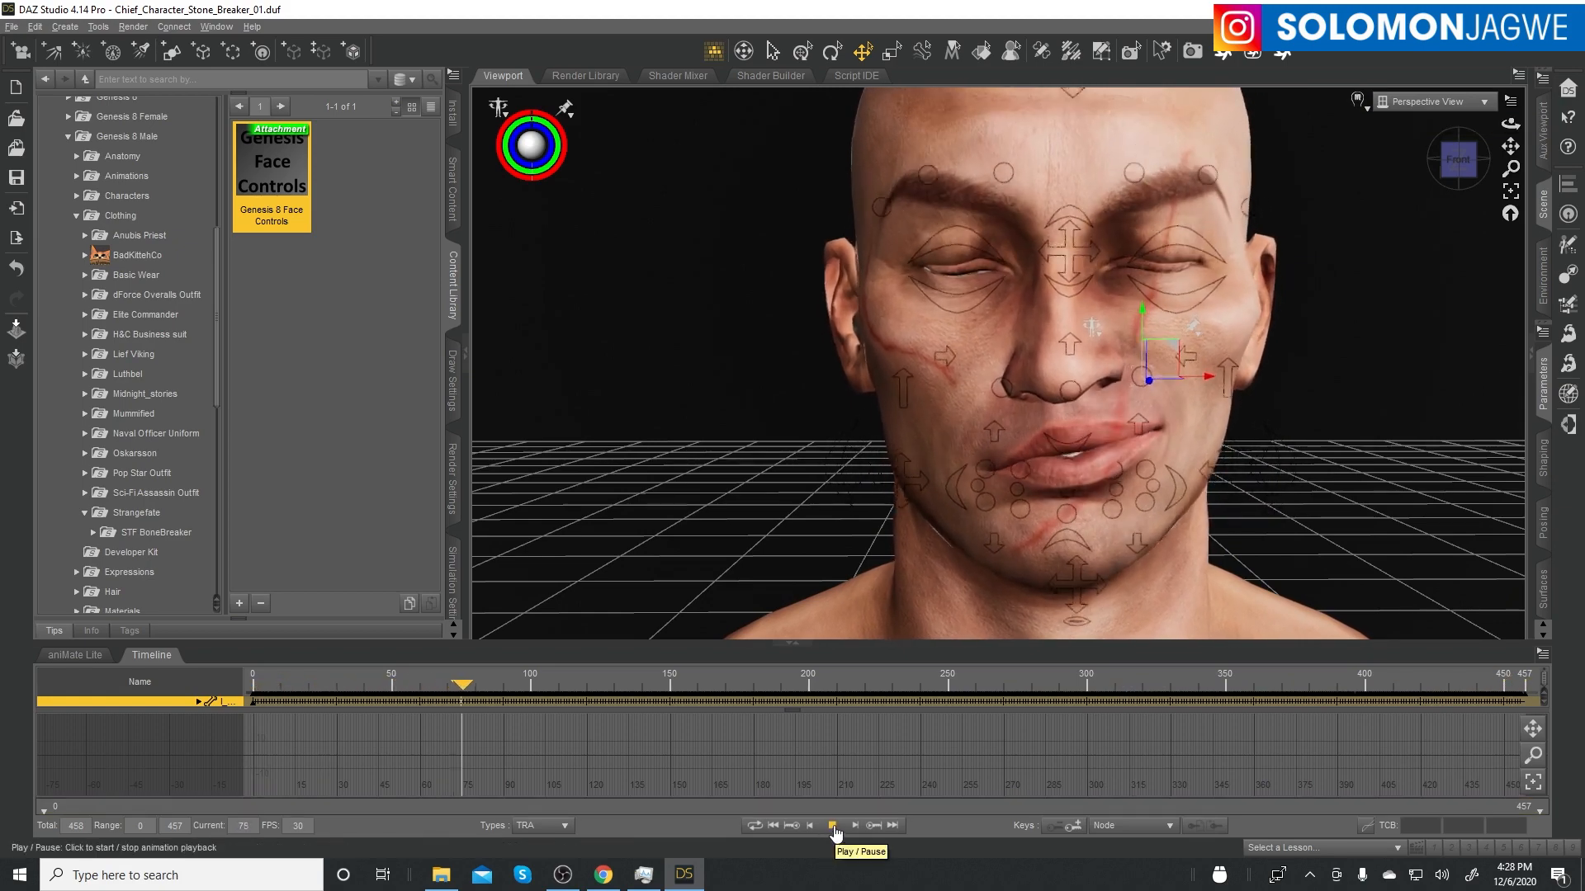
{"action": "left_click", "coordinate": [833, 825]}
{"action": "left_click", "coordinate": [373, 689]}
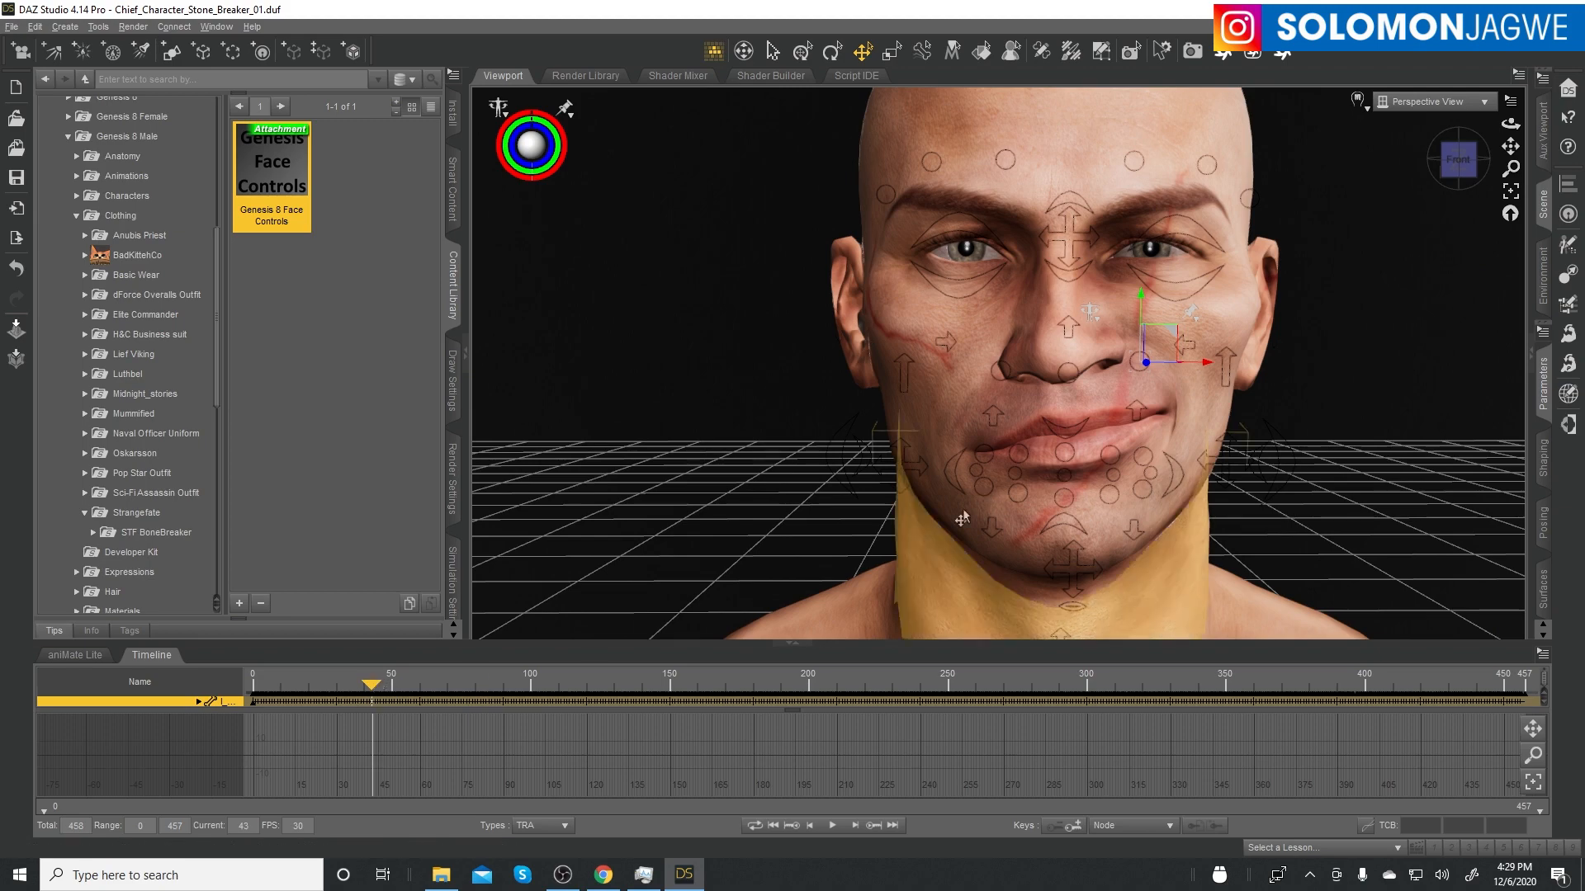
{"action": "mouse_move", "coordinate": [1511, 124]}
{"action": "left_mouse_down"}
{"action": "mouse_move", "coordinate": [1374, 118]}
{"action": "mouse_move", "coordinate": [1509, 129]}
{"action": "mouse_move", "coordinate": [1518, 114]}
{"action": "mouse_move", "coordinate": [1511, 139]}
{"action": "left_mouse_up"}
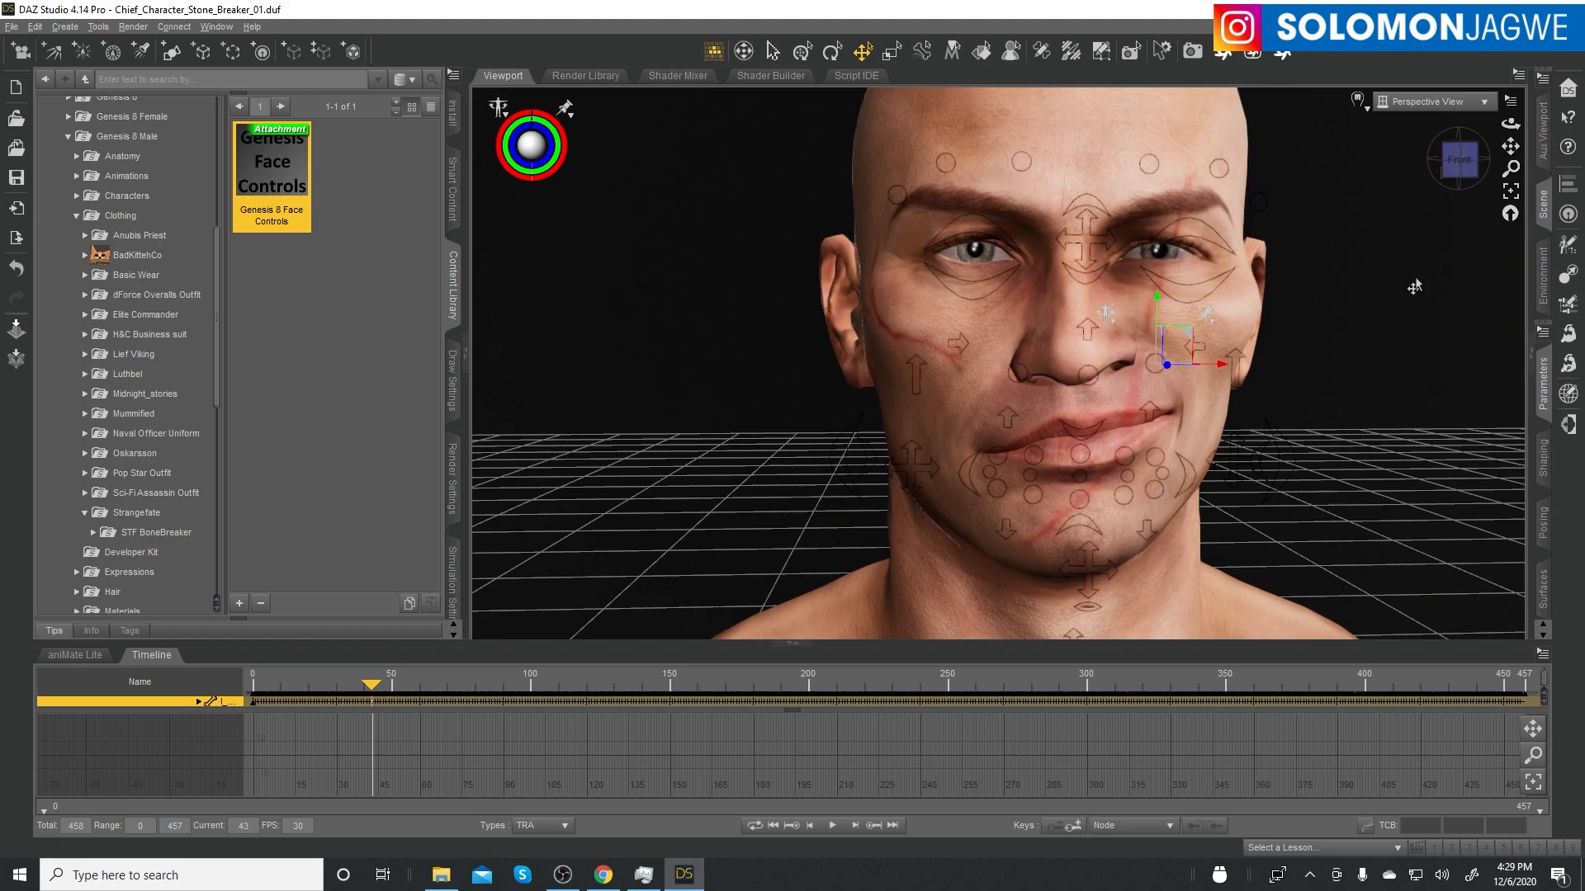
{"action": "mouse_move", "coordinate": [1511, 123]}
{"action": "left_mouse_down"}
{"action": "mouse_move", "coordinate": [1481, 124]}
{"action": "mouse_move", "coordinate": [1546, 116]}
{"action": "mouse_move", "coordinate": [1529, 121]}
{"action": "left_mouse_up"}
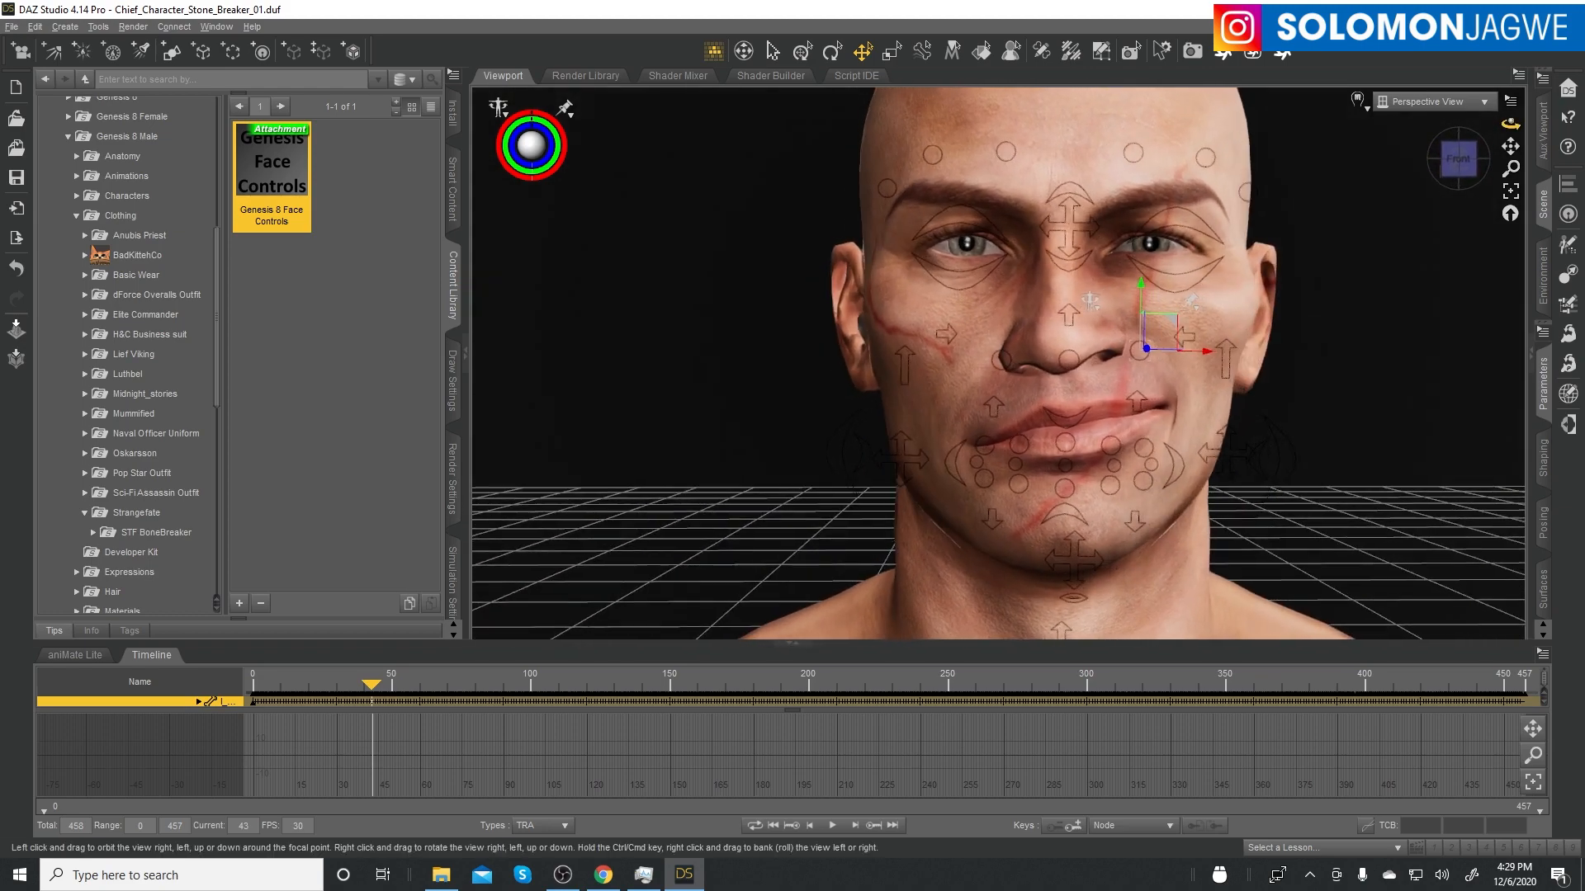
{"action": "left_click", "coordinate": [789, 825]}
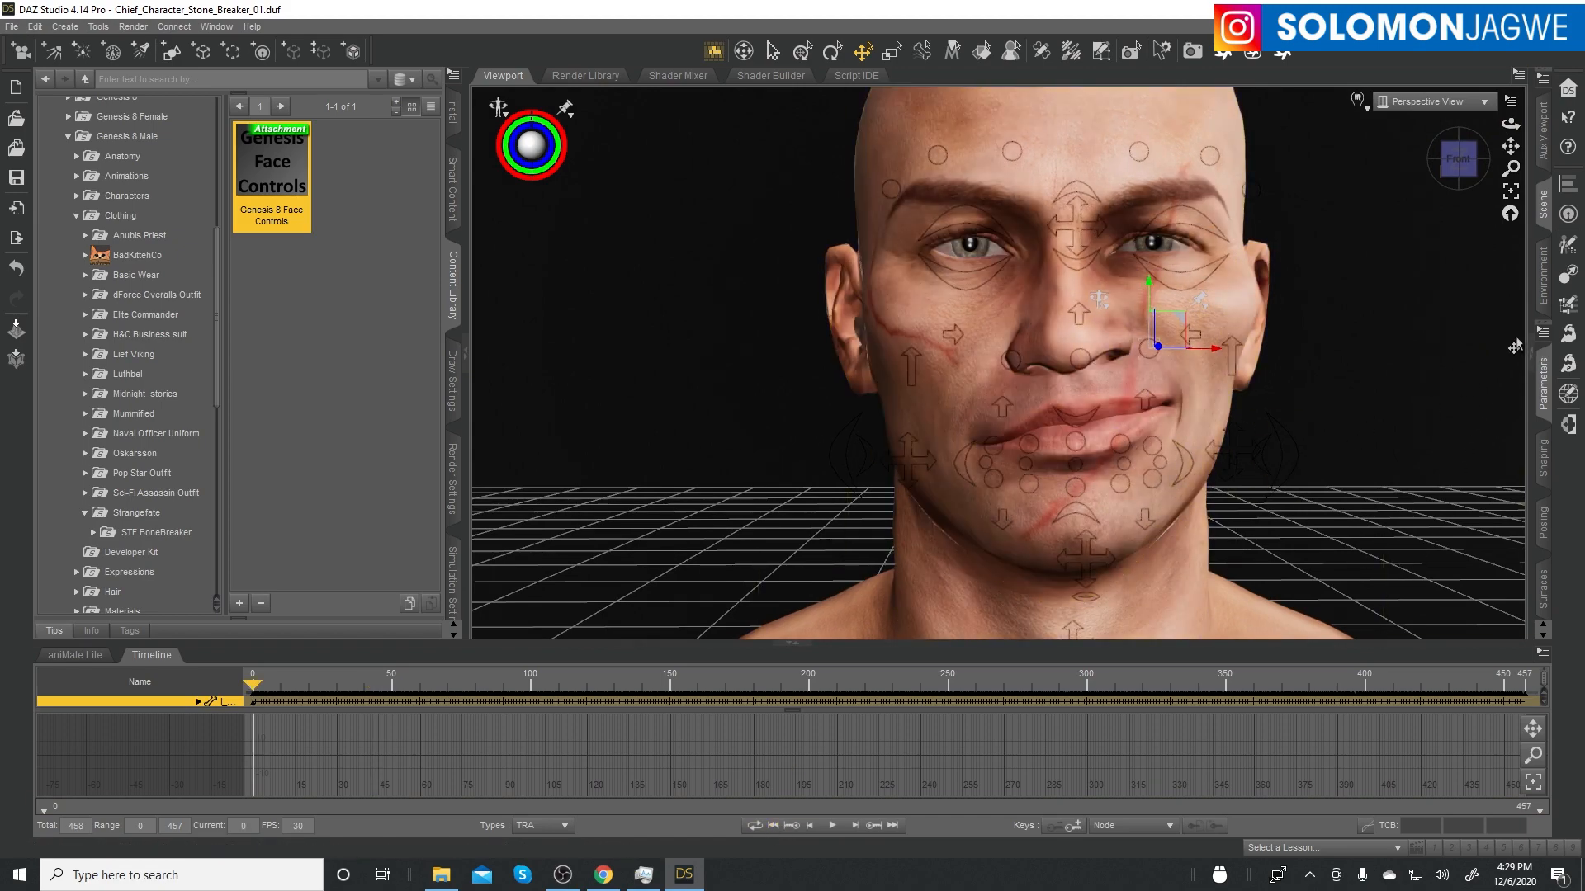
- Collapse the Scar 8 hierarchy in the Scene pane, and hide the Scene and Content Library panes to widen the viewport
{"action": "left_click", "coordinate": [1533, 352]}
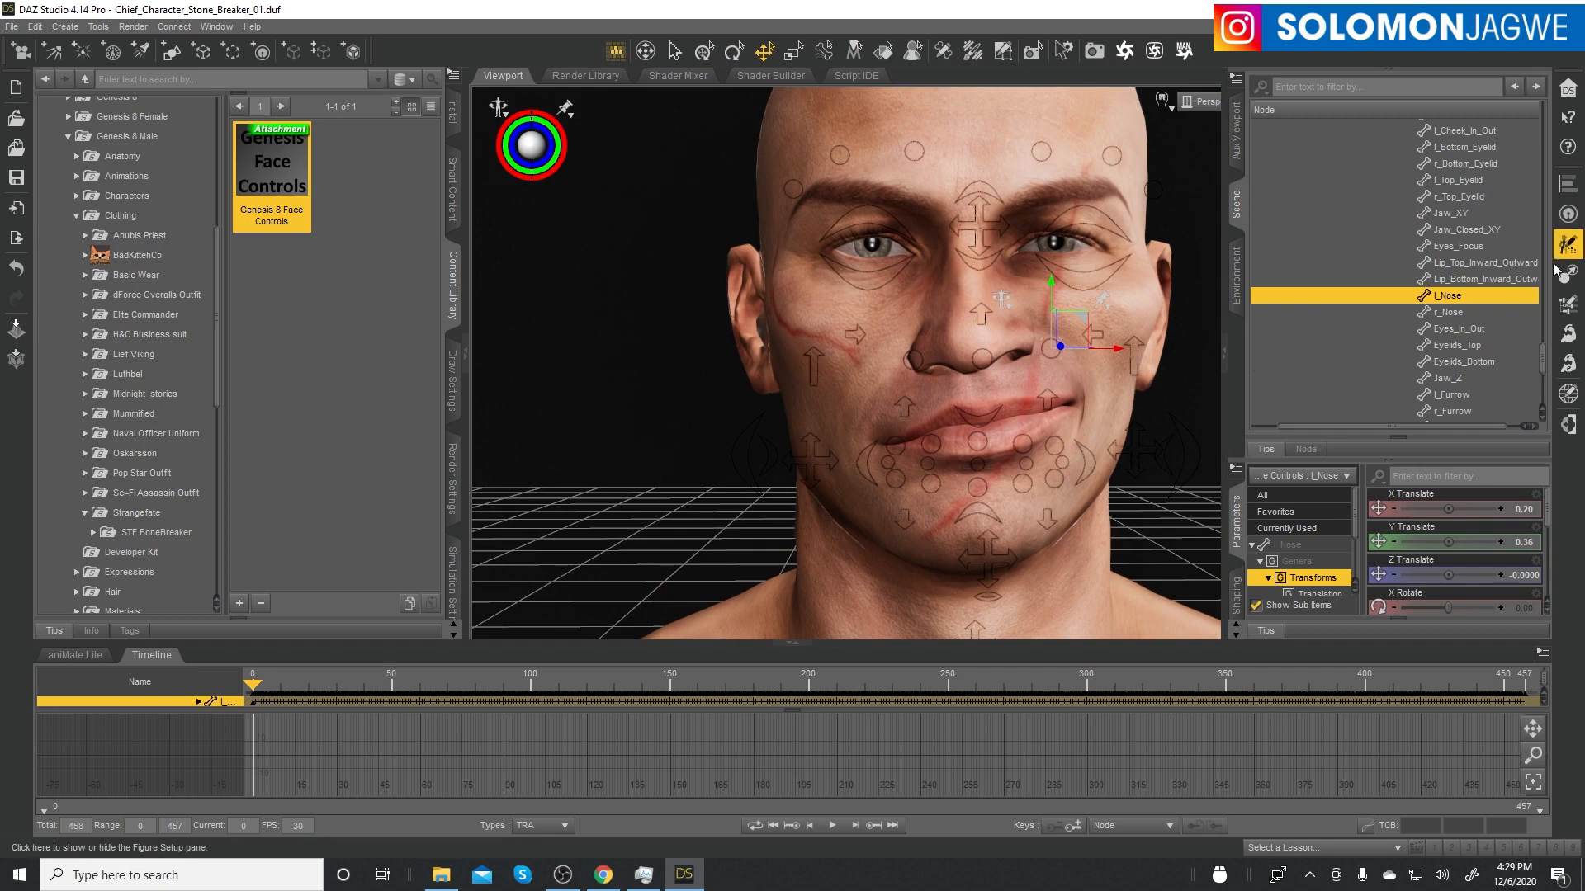
{"action": "left_click_drag", "start_coordinate": [1542, 355], "coordinate": [1546, 120]}
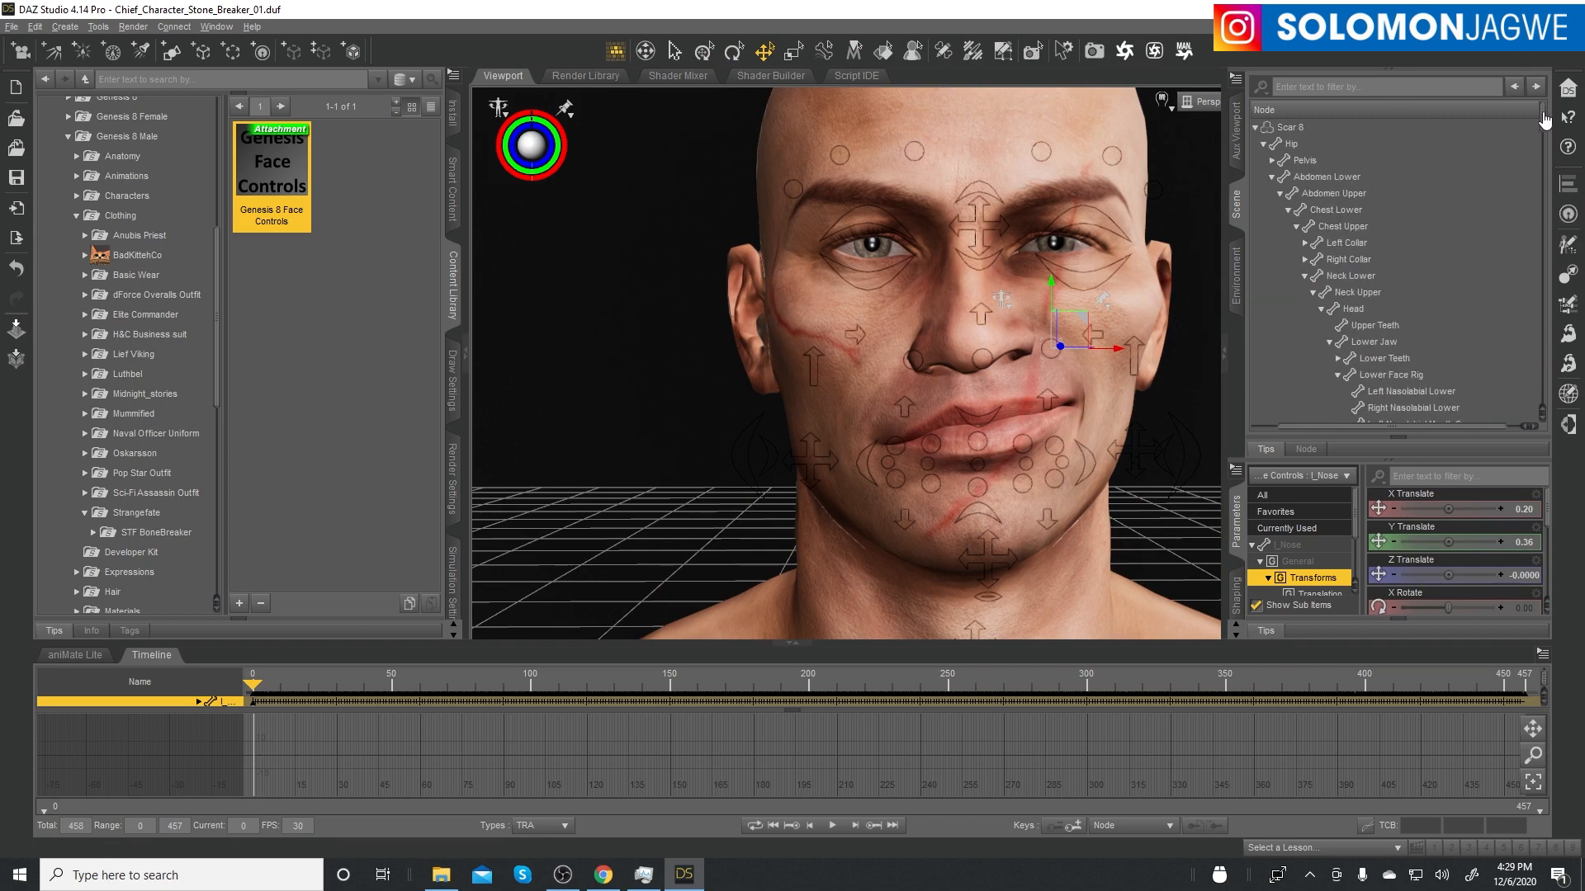
{"action": "left_click", "coordinate": [1255, 128]}
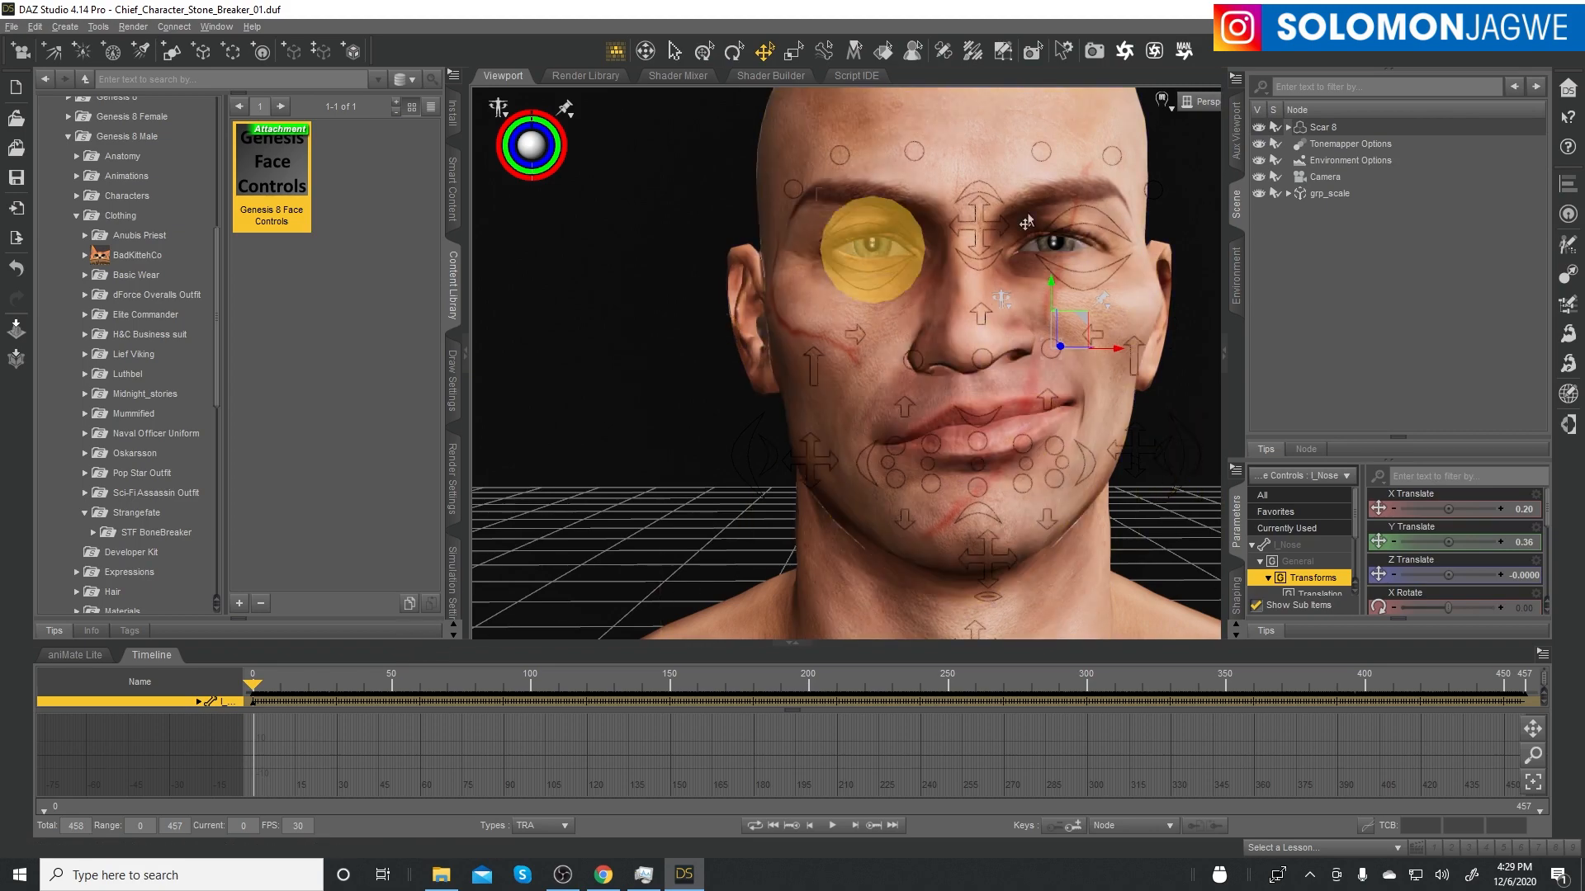
{"action": "left_click", "coordinate": [1225, 364]}
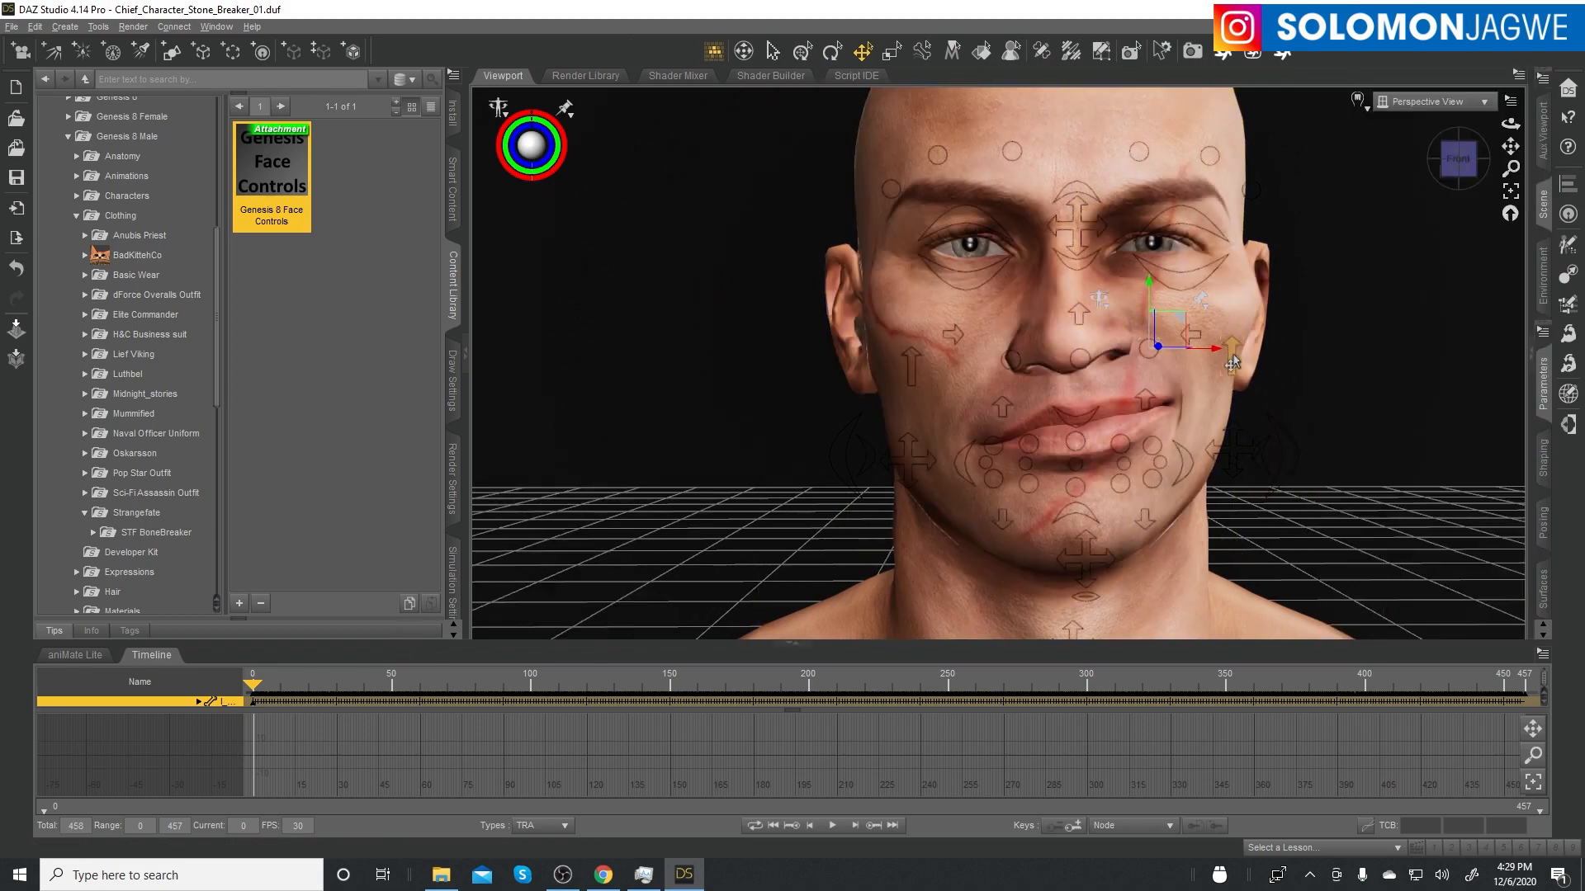
{"action": "left_click", "coordinate": [464, 368]}
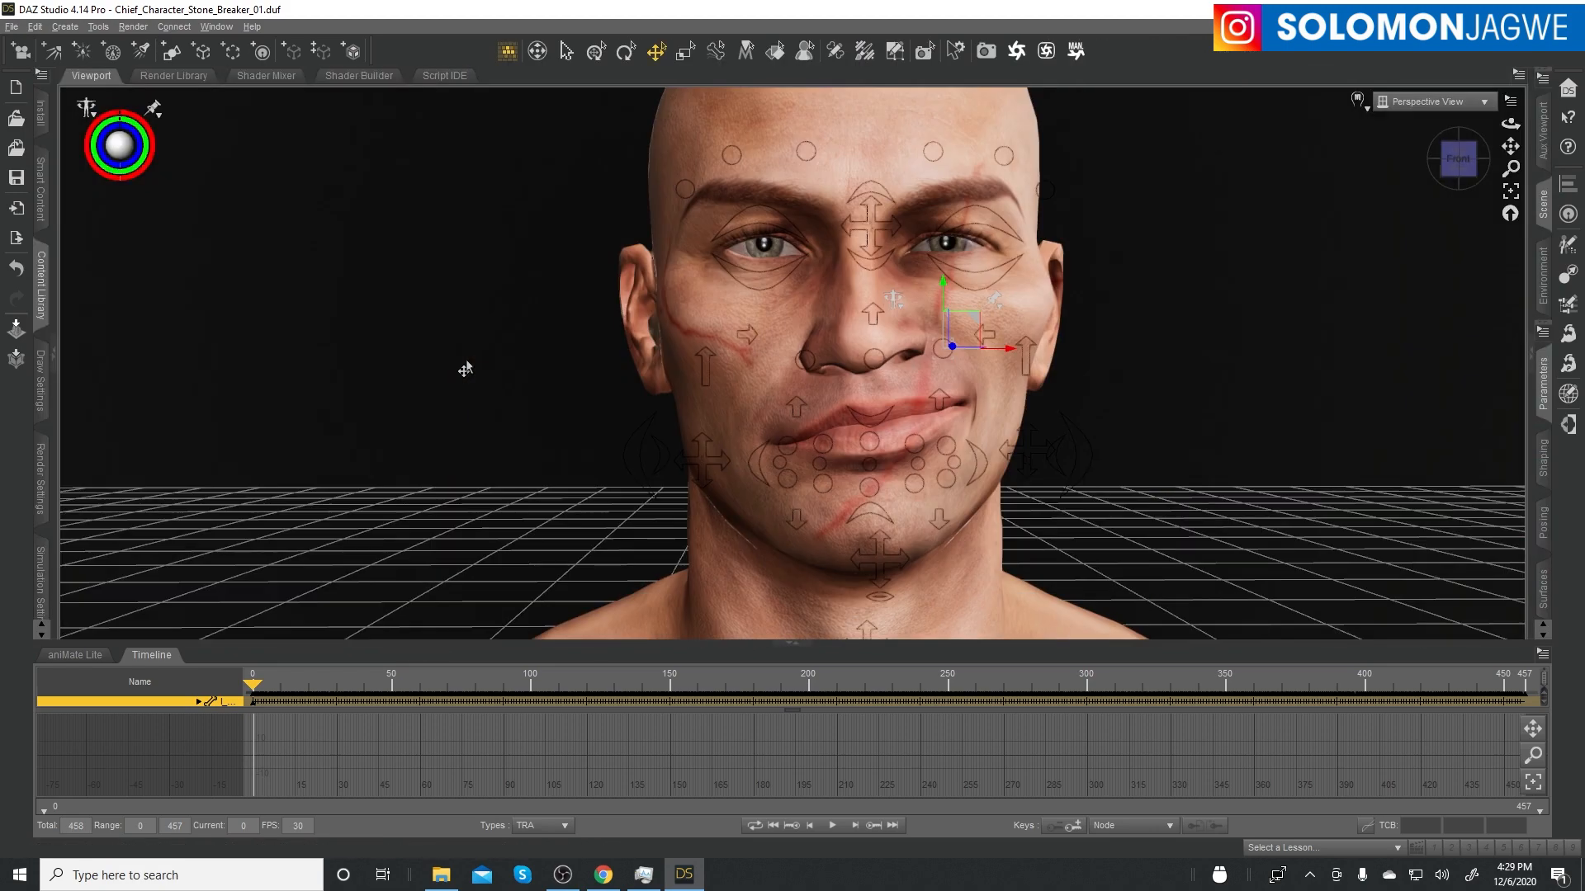
- Collapse the timeline temporarily to examine the whole head from several angles, restoring it for a face close-up
{"action": "left_click", "coordinate": [151, 656]}
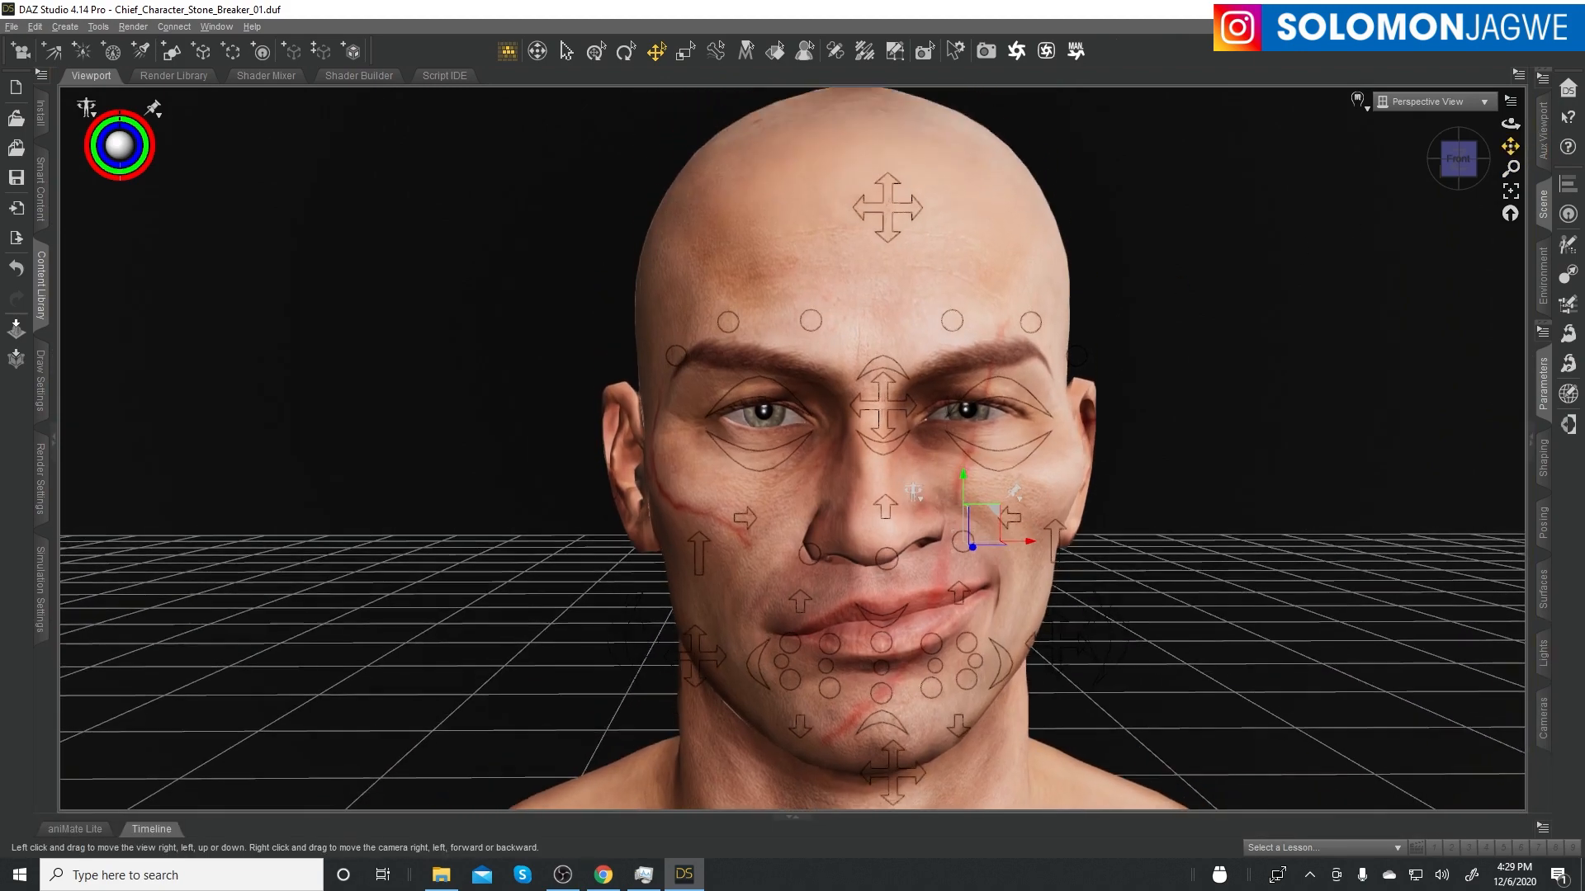
{"action": "left_click_drag", "start_coordinate": [1511, 146], "coordinate": [1513, 119]}
{"action": "mouse_move", "coordinate": [1510, 125]}
{"action": "left_mouse_down"}
{"action": "mouse_move", "coordinate": [1461, 112]}
{"action": "mouse_move", "coordinate": [1413, 142]}
{"action": "mouse_move", "coordinate": [1525, 133]}
{"action": "mouse_move", "coordinate": [1512, 129]}
{"action": "left_mouse_up"}
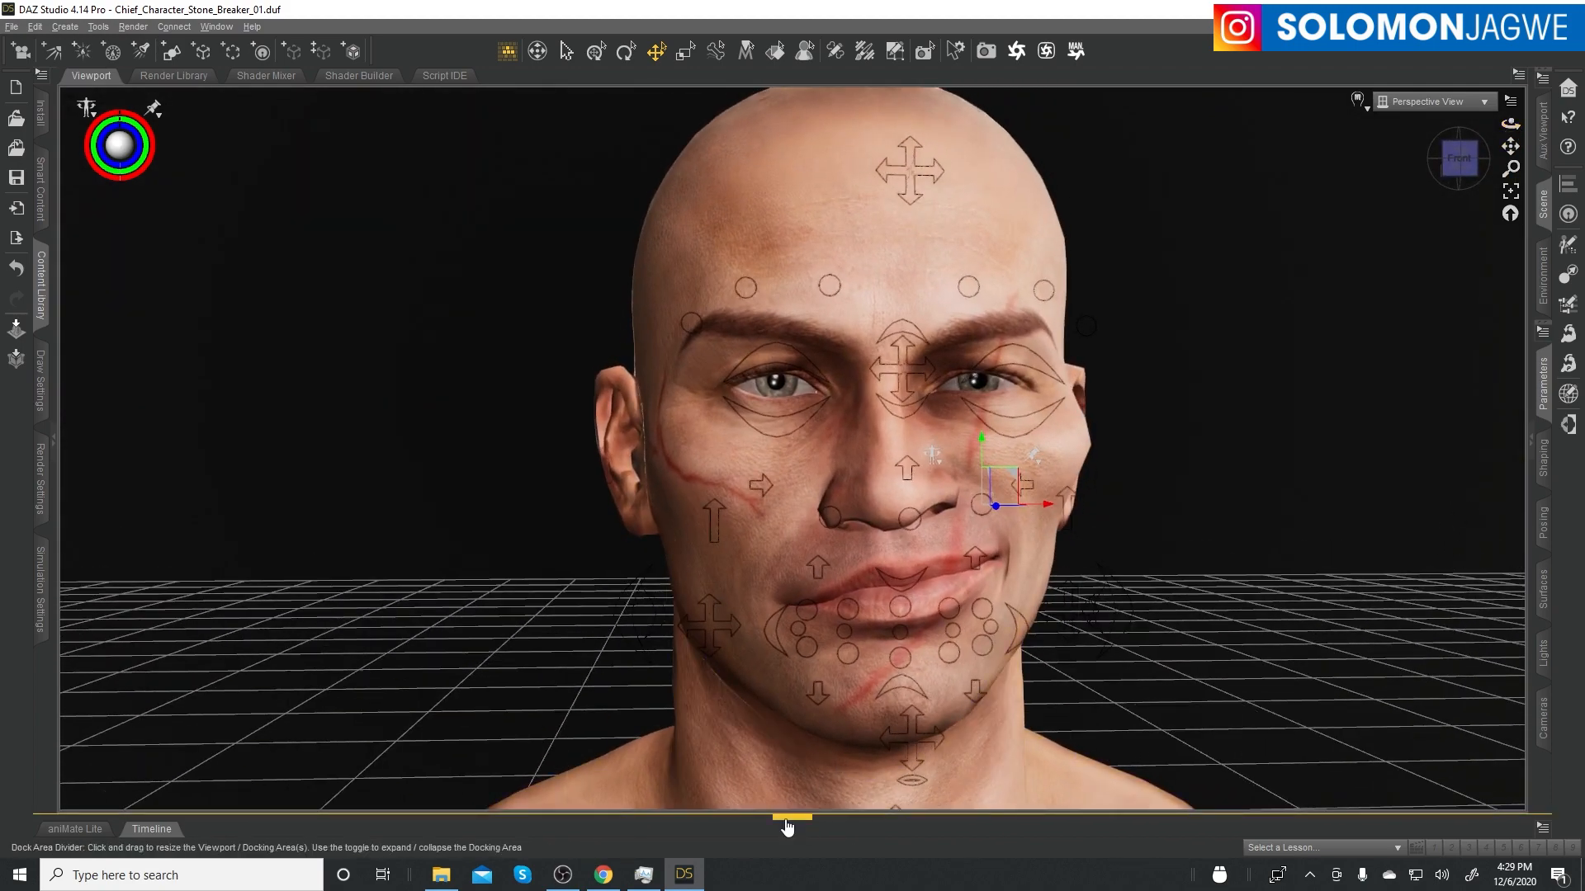
{"action": "left_click_drag", "start_coordinate": [787, 826], "coordinate": [1100, 638]}
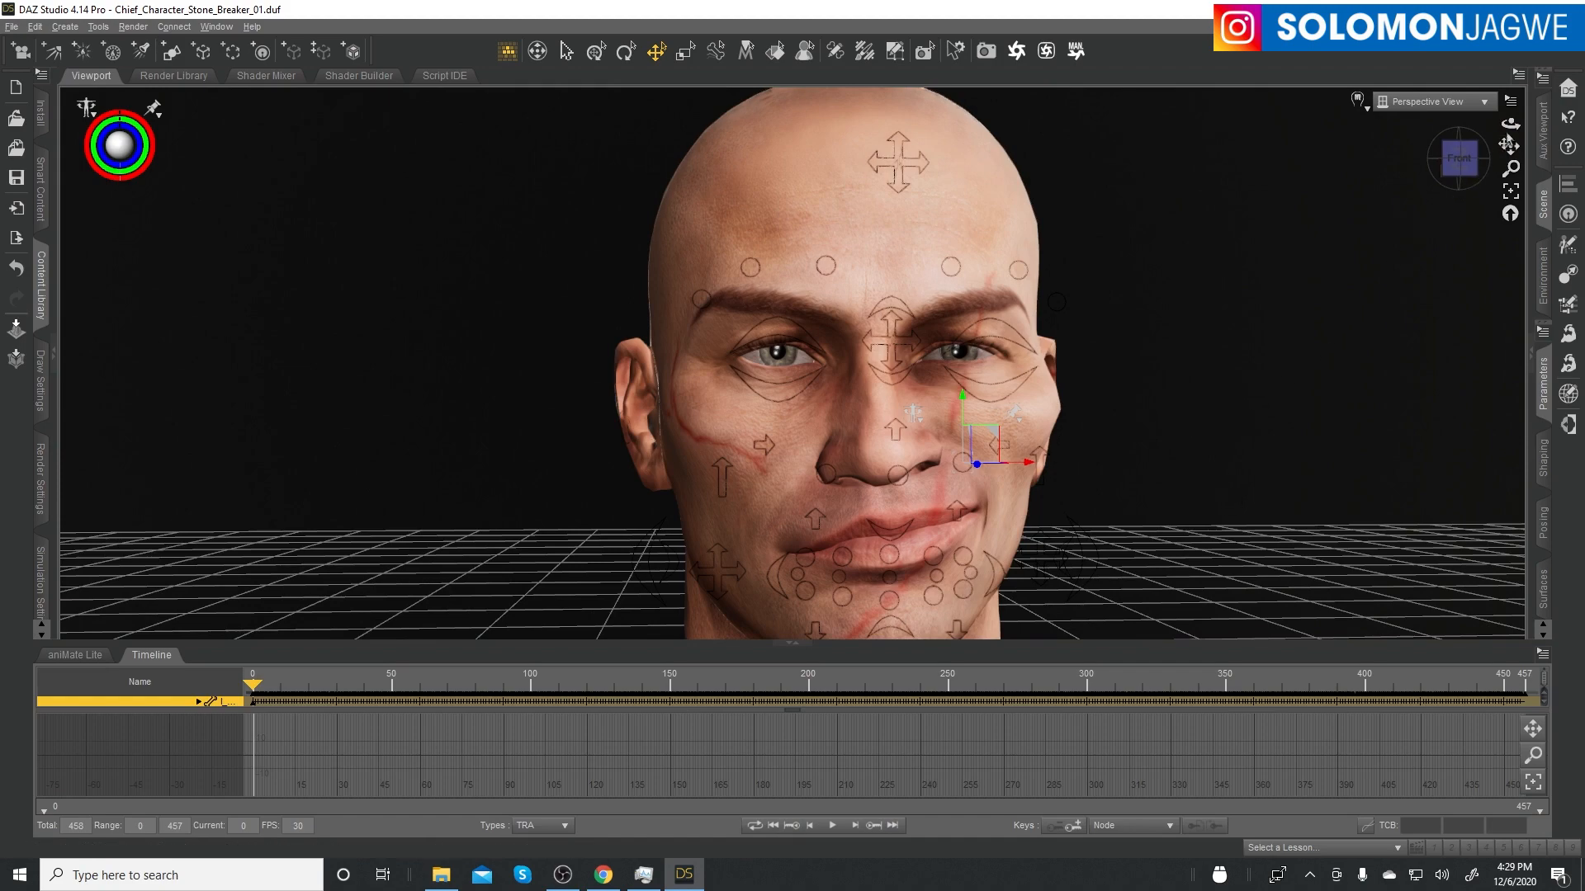
{"action": "mouse_move", "coordinate": [1511, 123]}
{"action": "left_mouse_down"}
{"action": "mouse_move", "coordinate": [1416, 103]}
{"action": "mouse_move", "coordinate": [1438, 124]}
{"action": "mouse_move", "coordinate": [1510, 124]}
{"action": "mouse_move", "coordinate": [1519, 174]}
{"action": "mouse_move", "coordinate": [1496, 123]}
{"action": "mouse_move", "coordinate": [1526, 136]}
{"action": "mouse_move", "coordinate": [1521, 156]}
{"action": "mouse_move", "coordinate": [1522, 117]}
{"action": "left_mouse_up"}
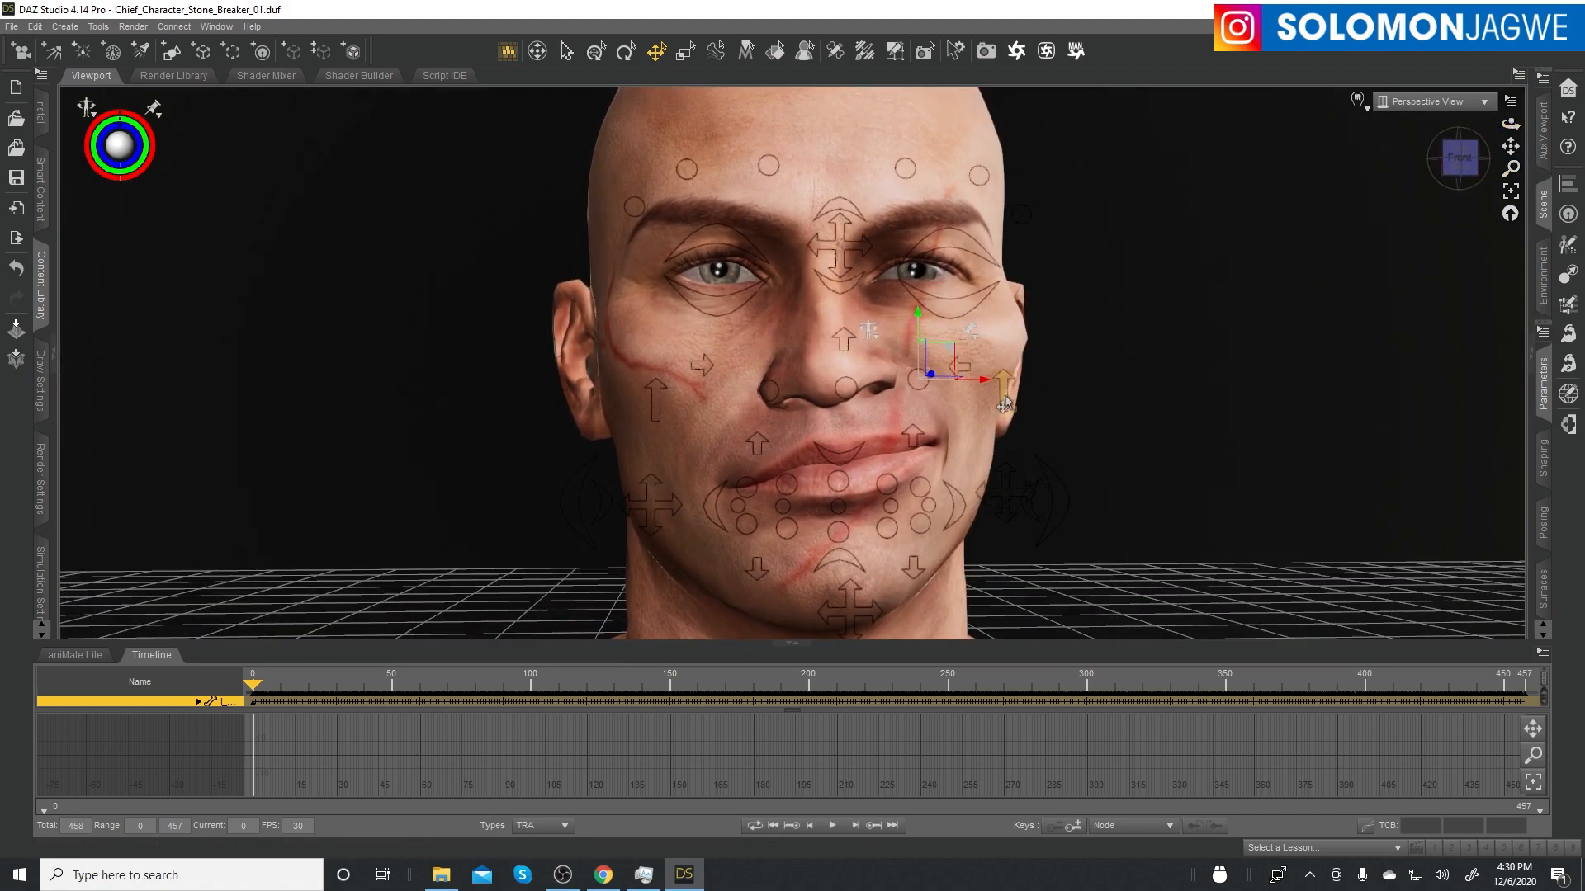
- Open the PowerPose pane briefly and close it again
{"action": "left_click", "coordinate": [218, 27]}
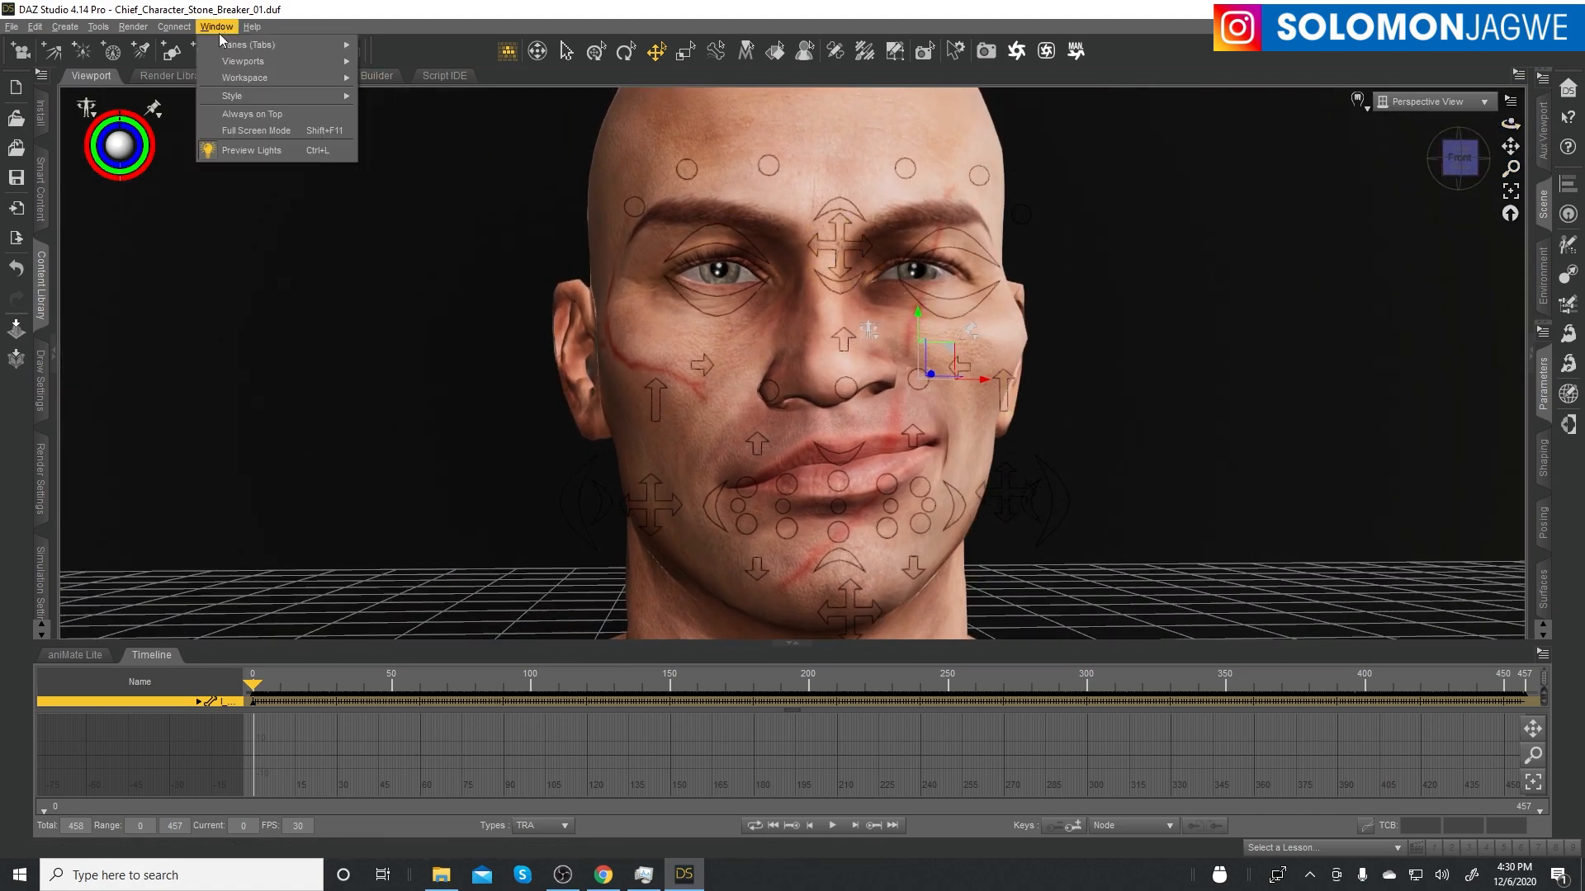
{"action": "mouse_move", "coordinate": [231, 46]}
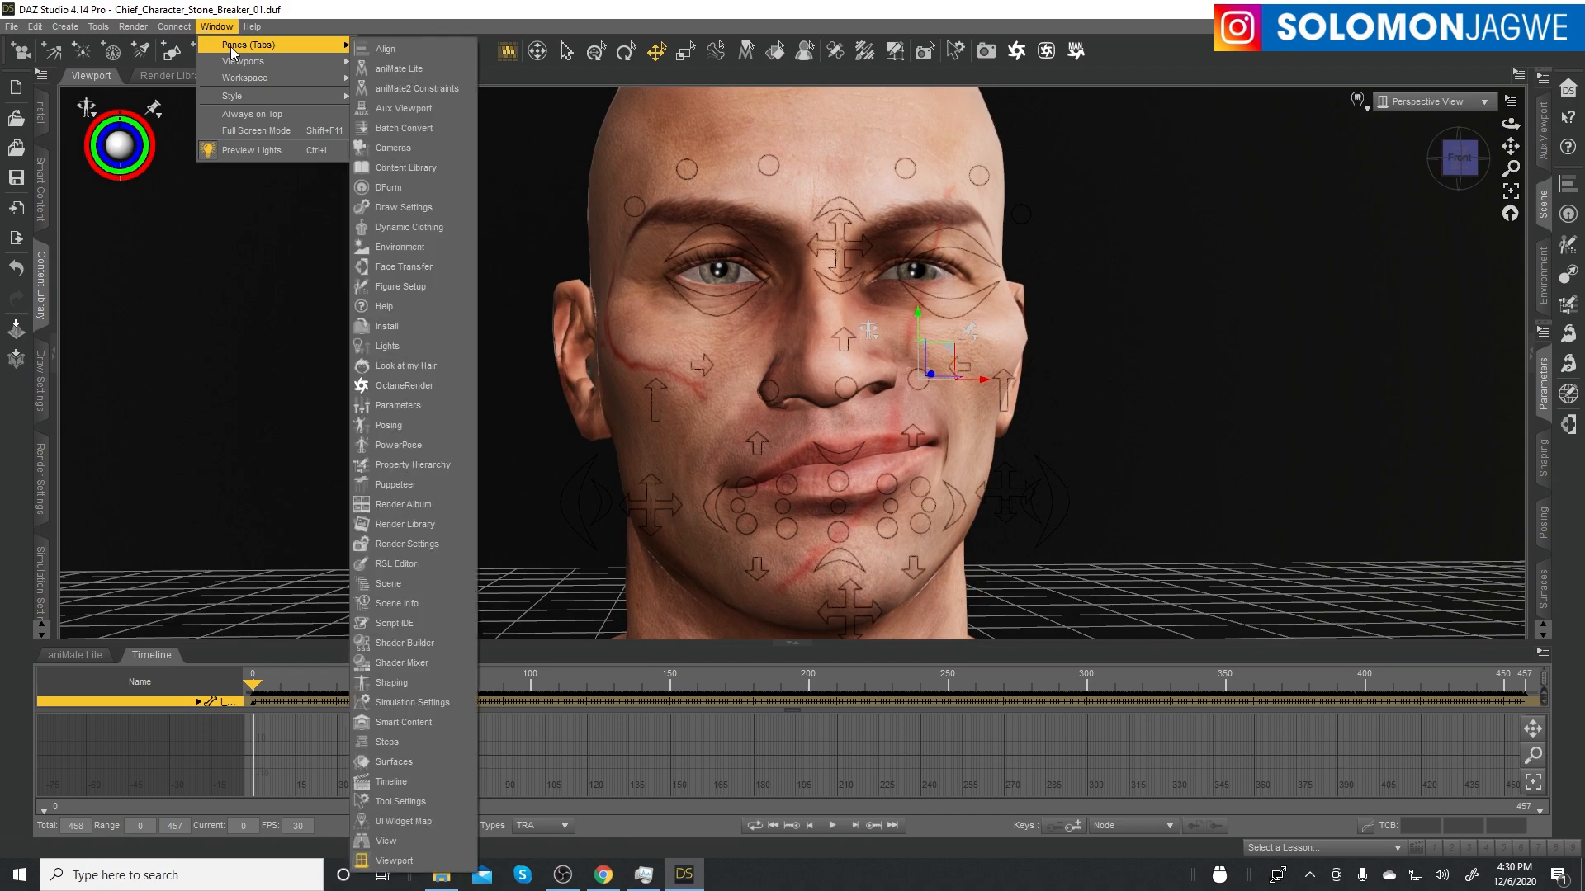
{"action": "left_click", "coordinate": [416, 448]}
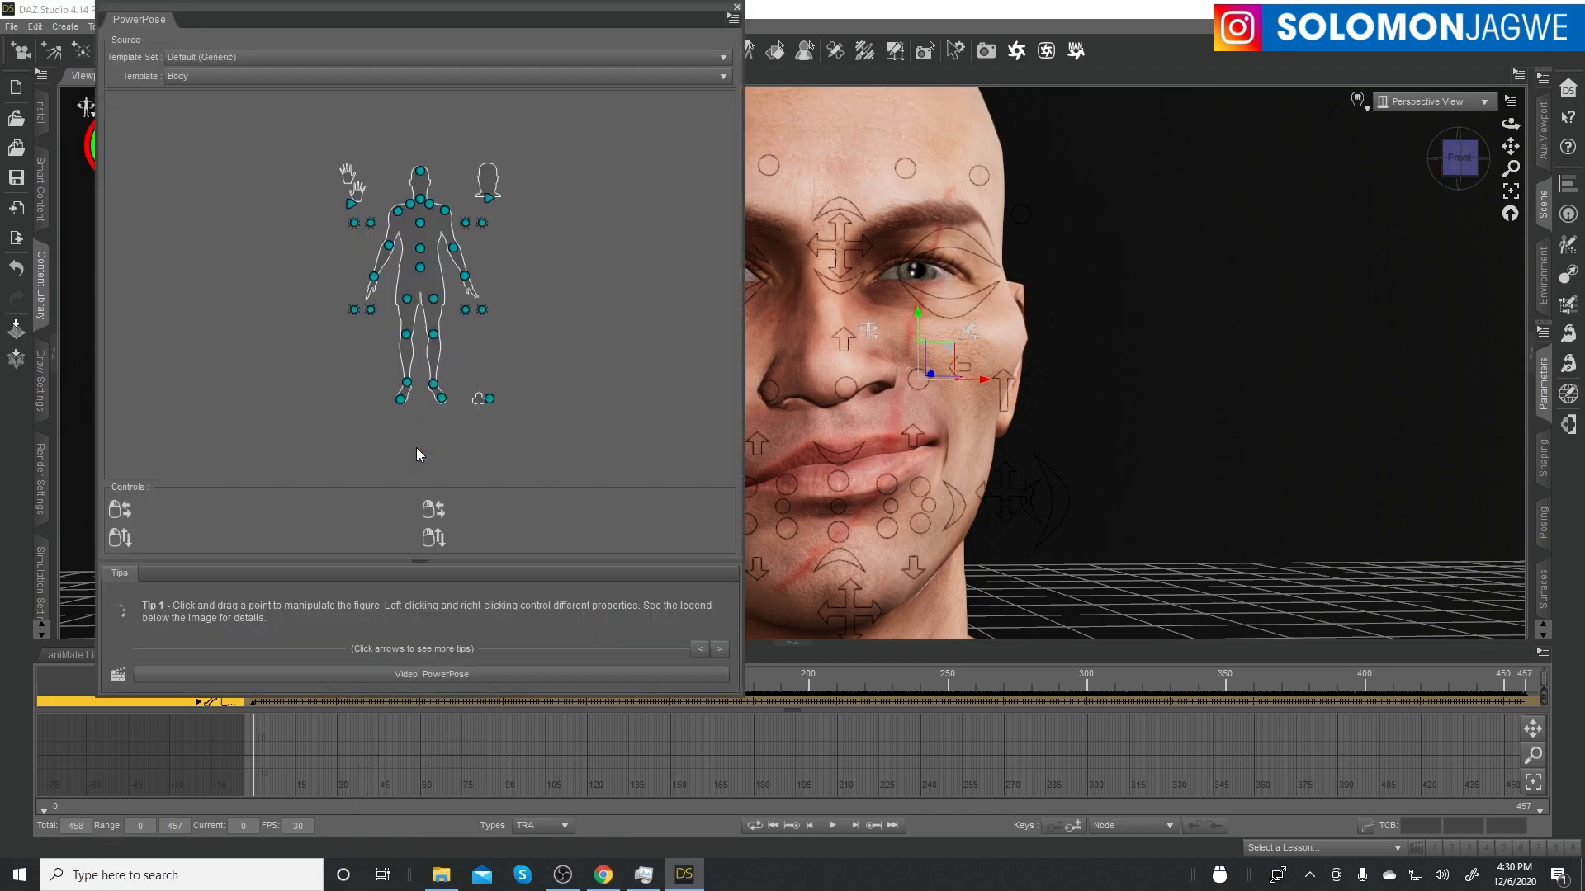
{"action": "left_click", "coordinate": [737, 7]}
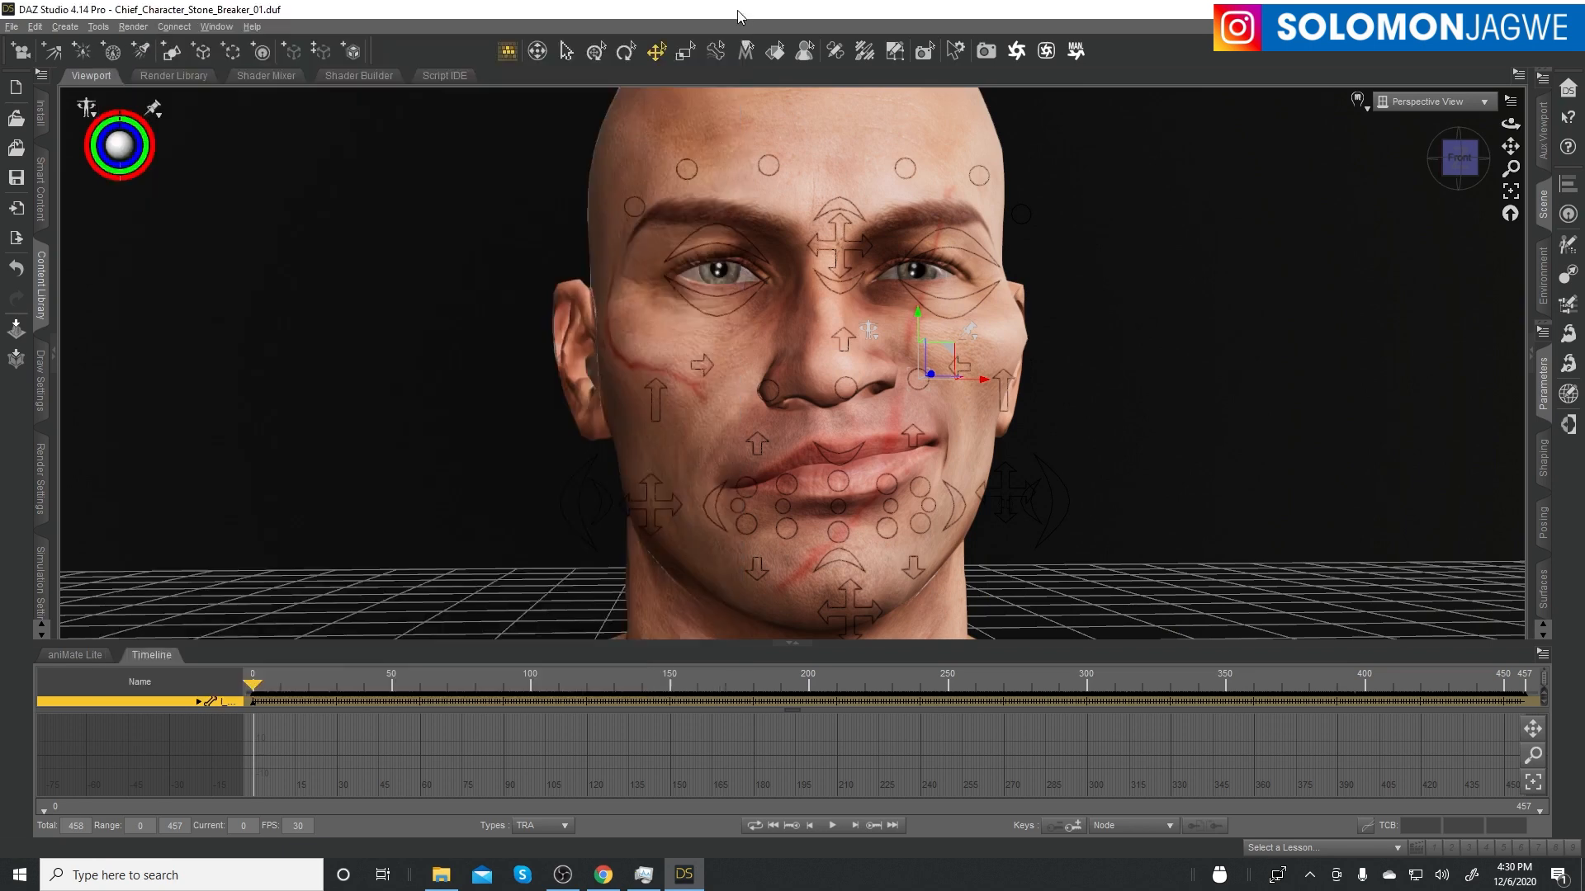
- Expand the Scar 8 hierarchy and examine its facial bones and FACS_CONTROLS, selecting the left bottom eyelid control on the face
{"action": "left_click", "coordinate": [1531, 356]}
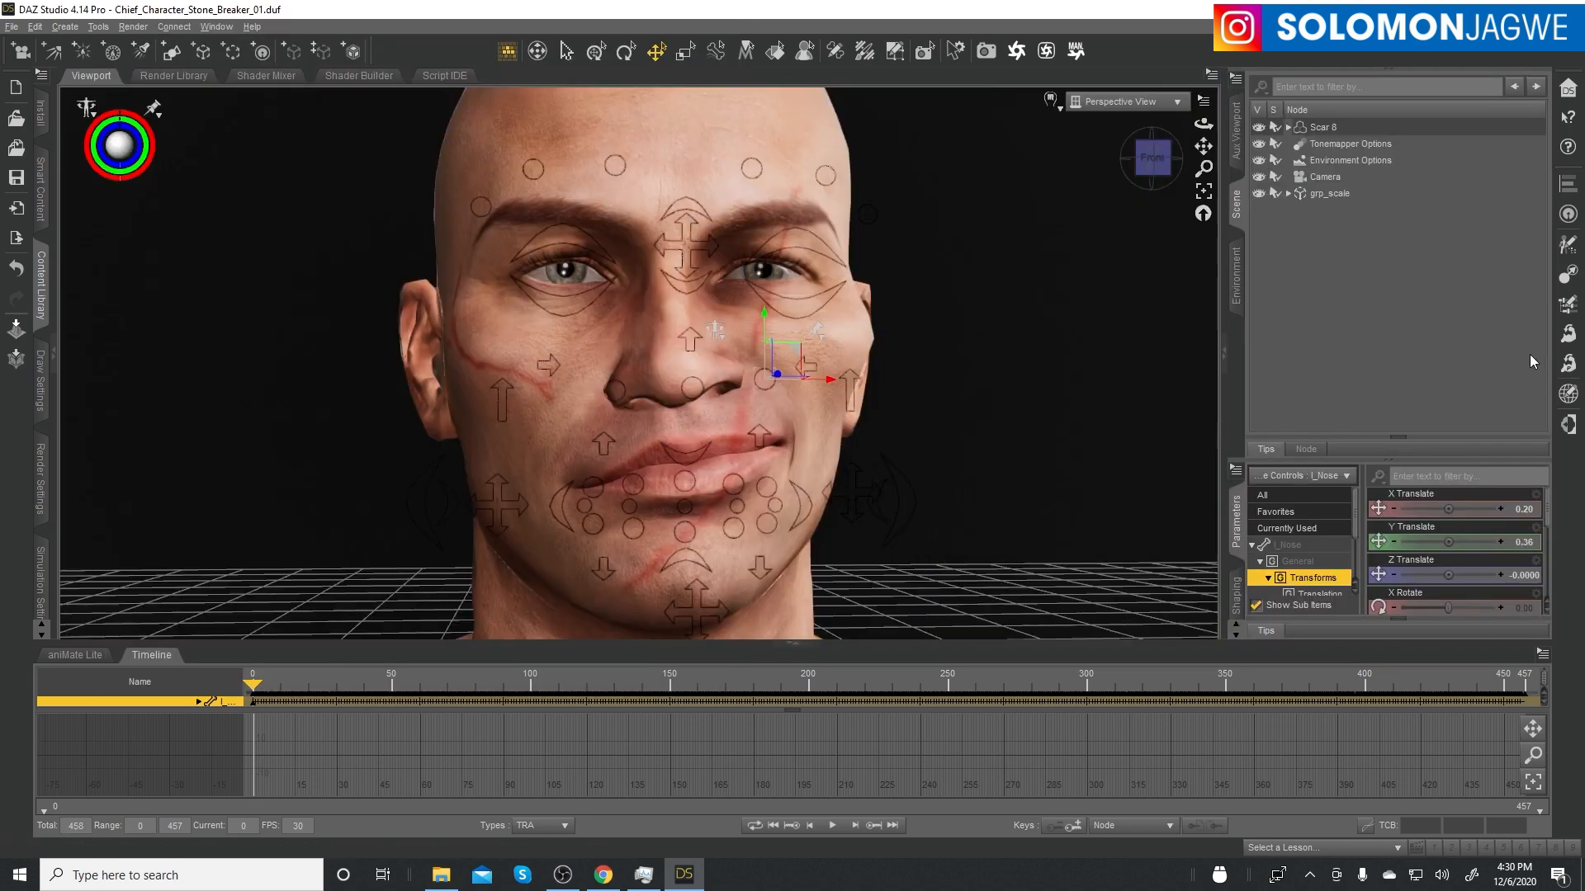
{"action": "left_click", "coordinate": [1288, 127]}
{"action": "scroll", "coordinate": [1469, 346], "scroll_direction": "down", "scroll_amount": 5}
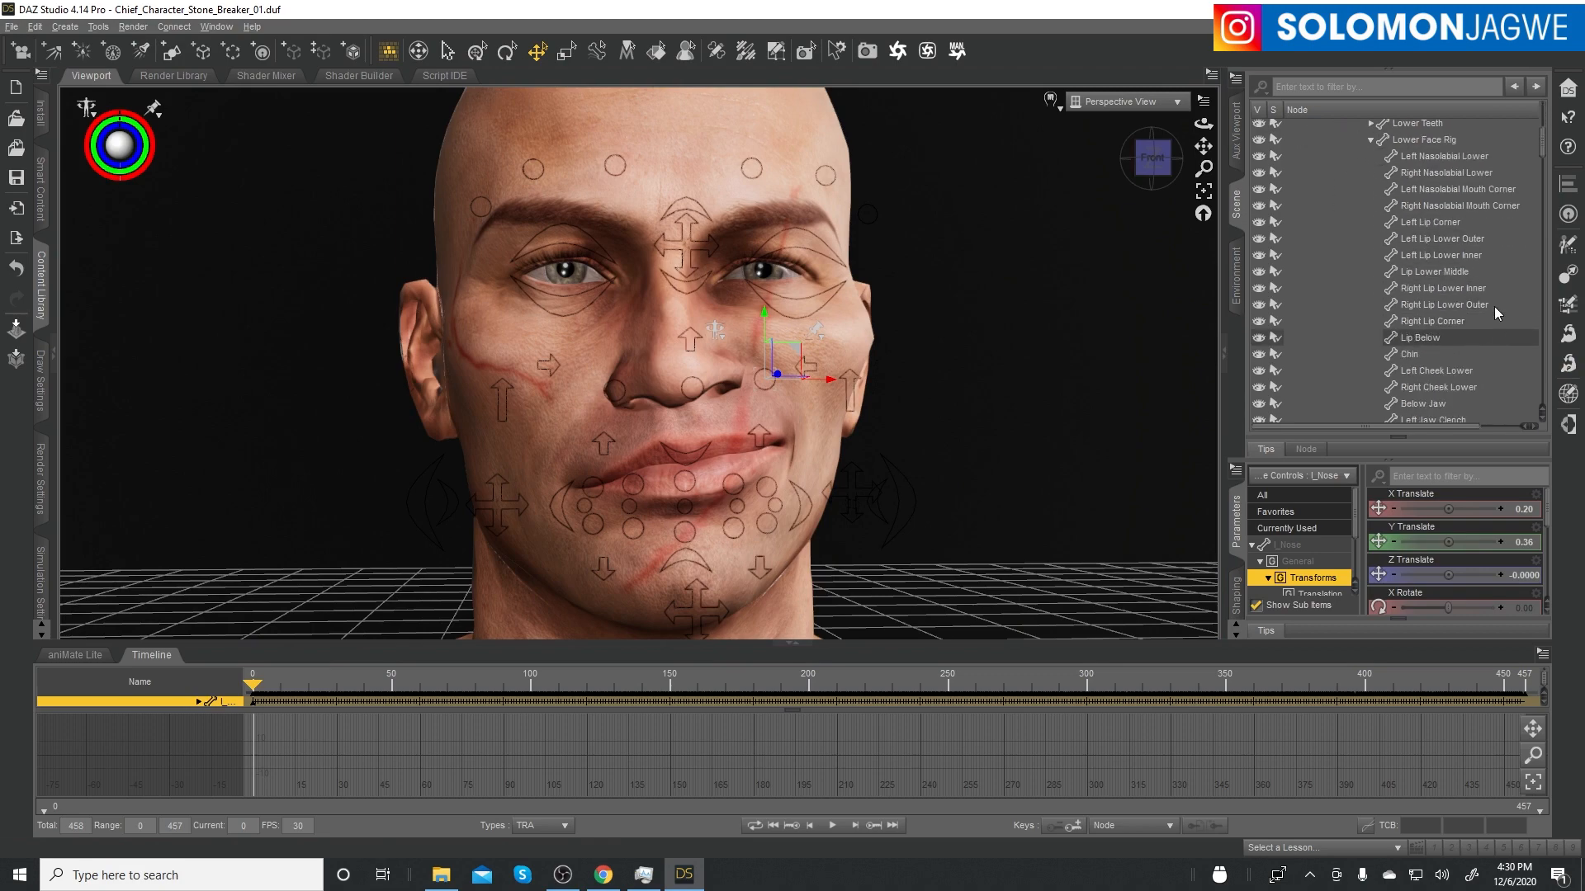
{"action": "scroll", "coordinate": [1494, 307], "scroll_direction": "down", "scroll_amount": 10}
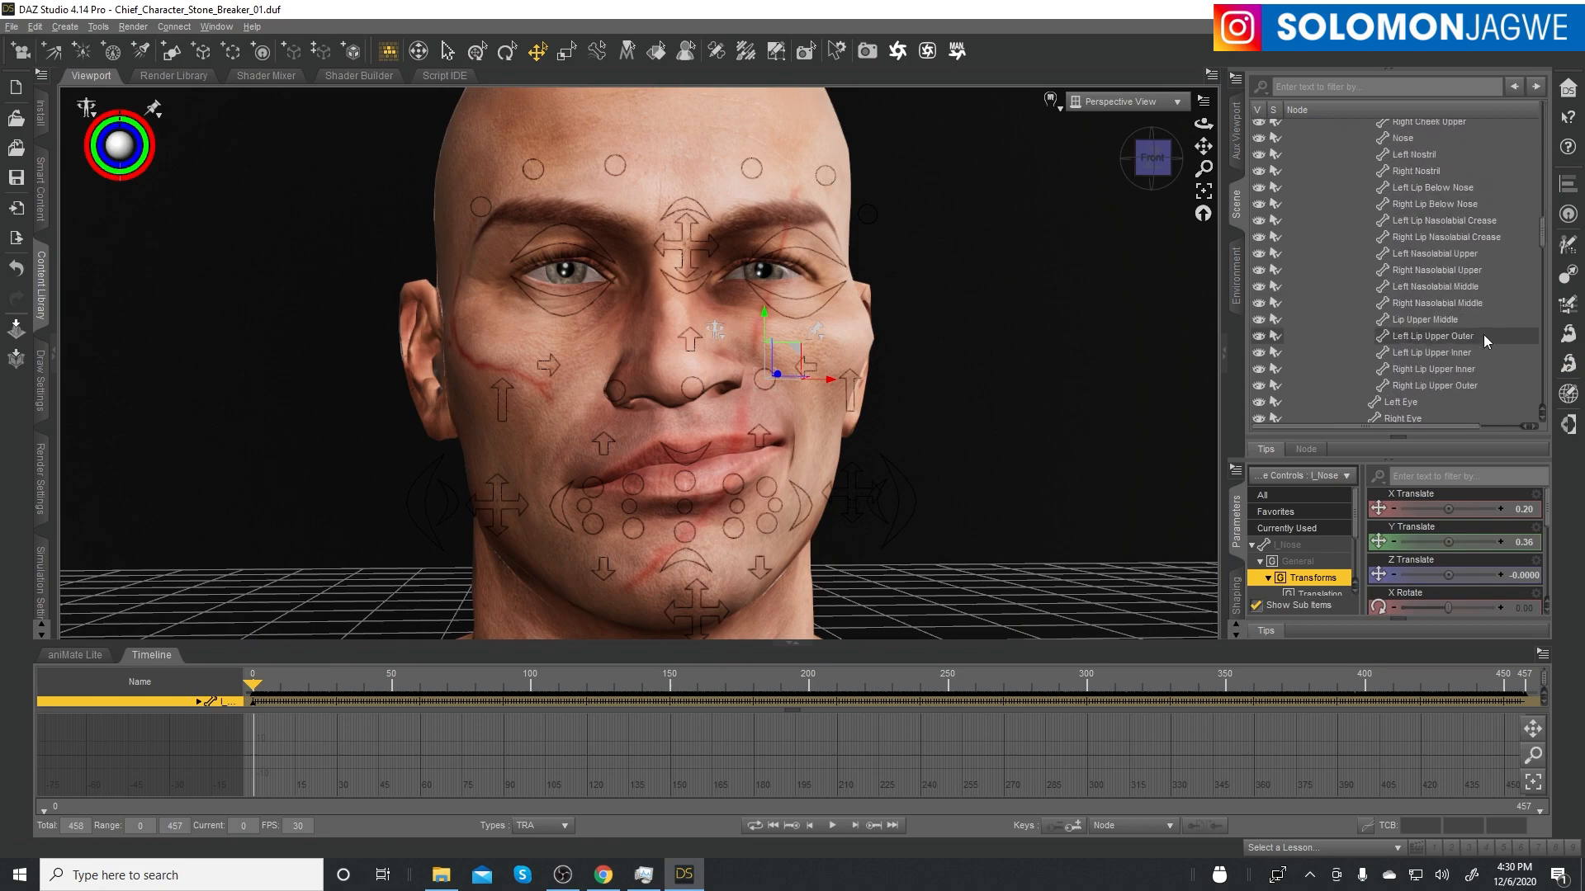
{"action": "scroll", "coordinate": [1484, 335], "scroll_direction": "down", "scroll_amount": 2}
{"action": "left_click", "coordinate": [798, 311]}
{"action": "scroll", "coordinate": [1461, 315], "scroll_direction": "up", "scroll_amount": 1}
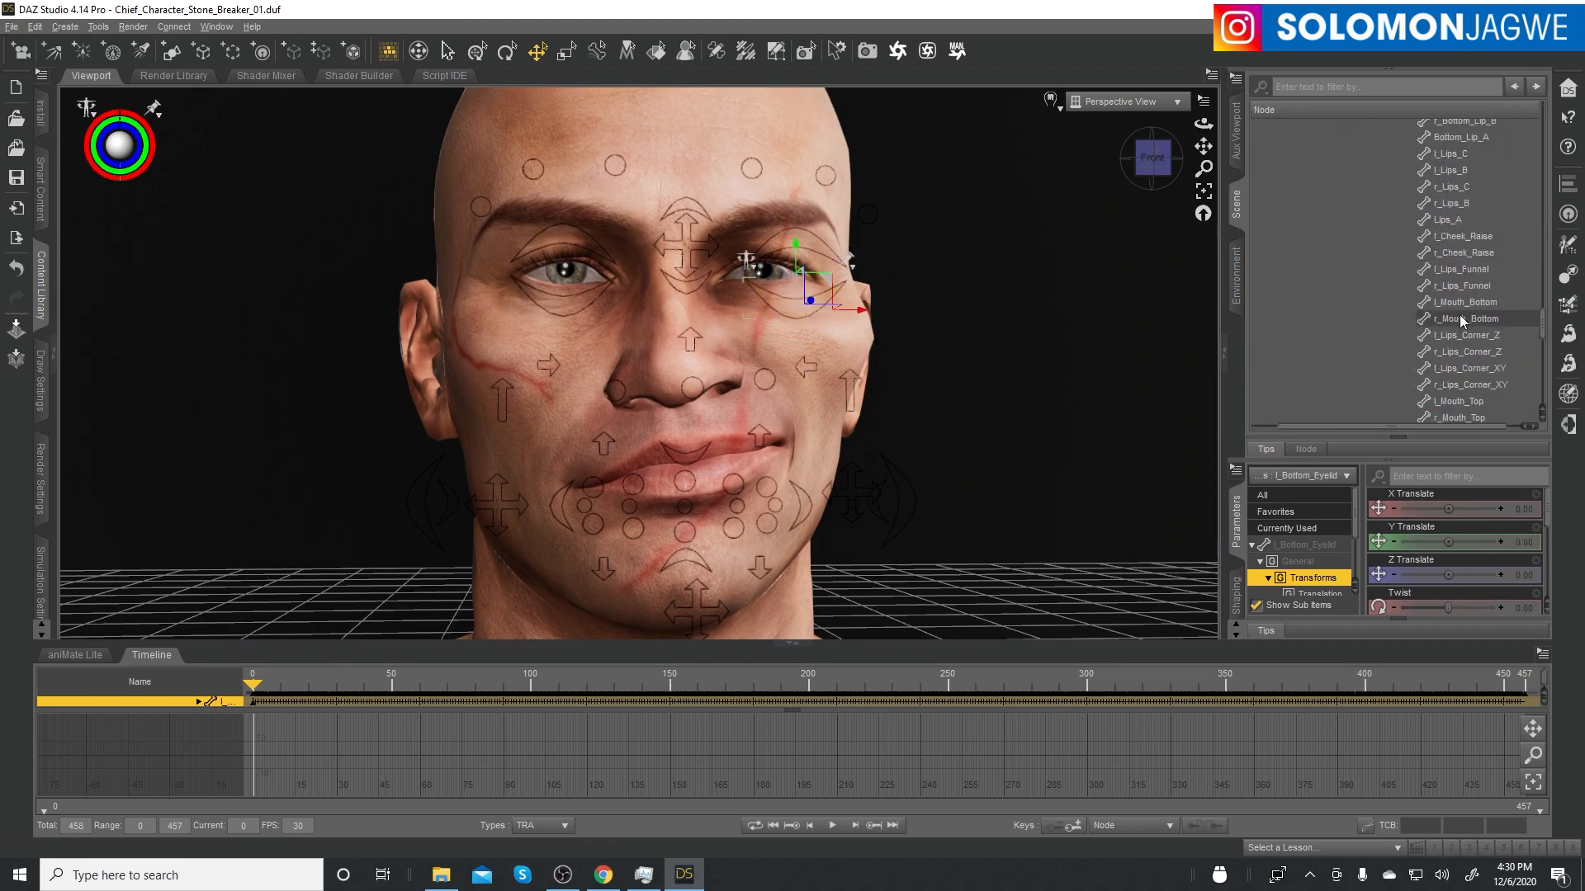
{"action": "scroll", "coordinate": [1460, 315], "scroll_direction": "up", "scroll_amount": 8}
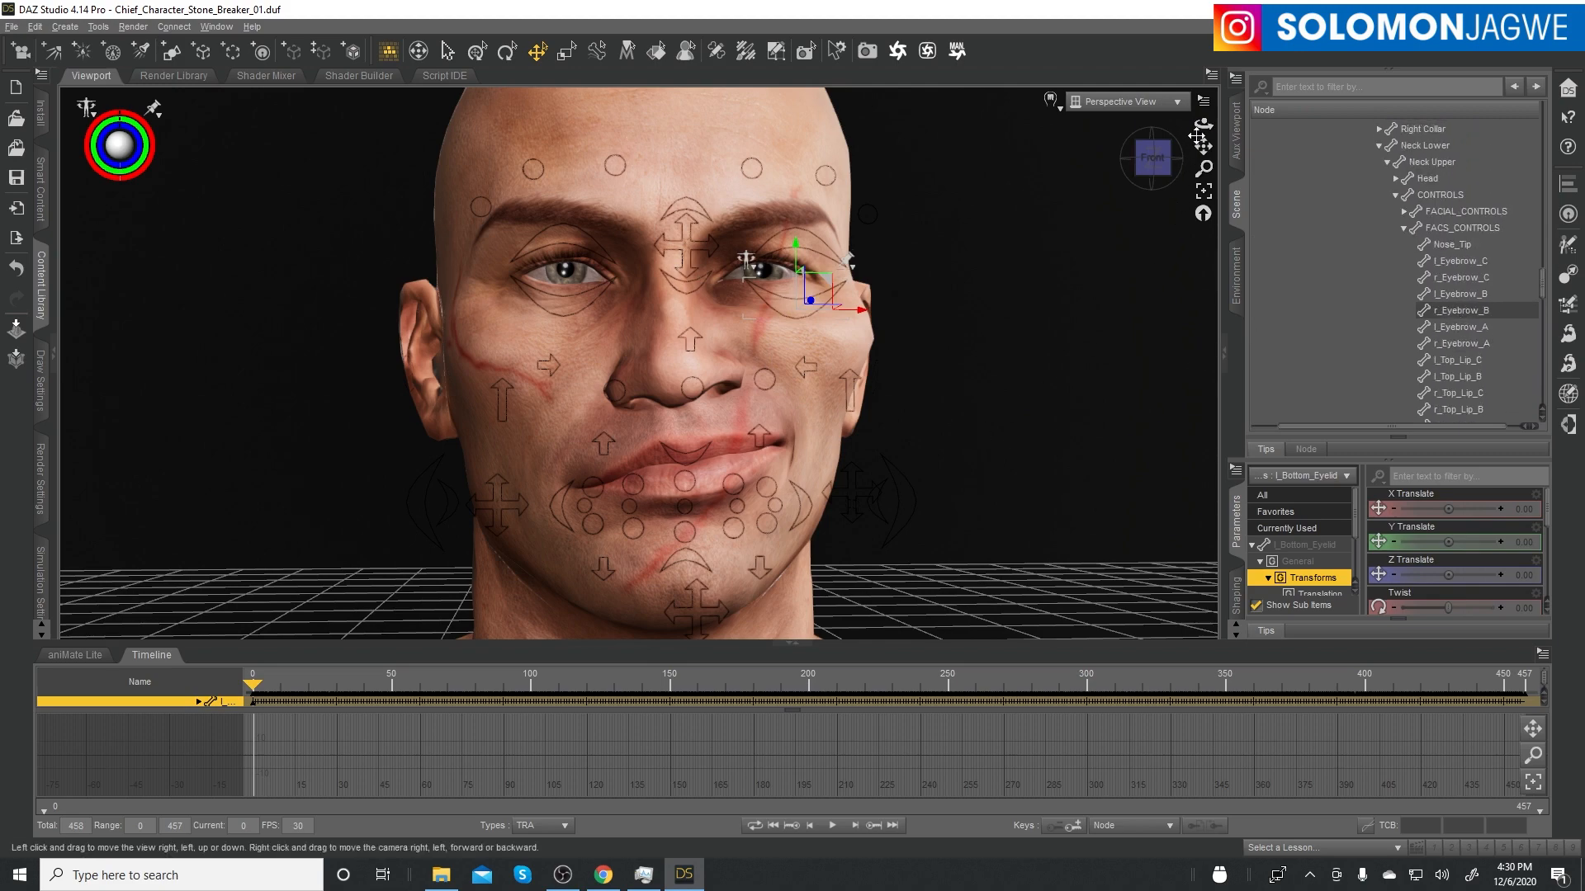
- Orbit around to the other side of the face and start the animation playback from the first frame
{"action": "left_click_drag", "start_coordinate": [1203, 125], "coordinate": [1160, 142]}
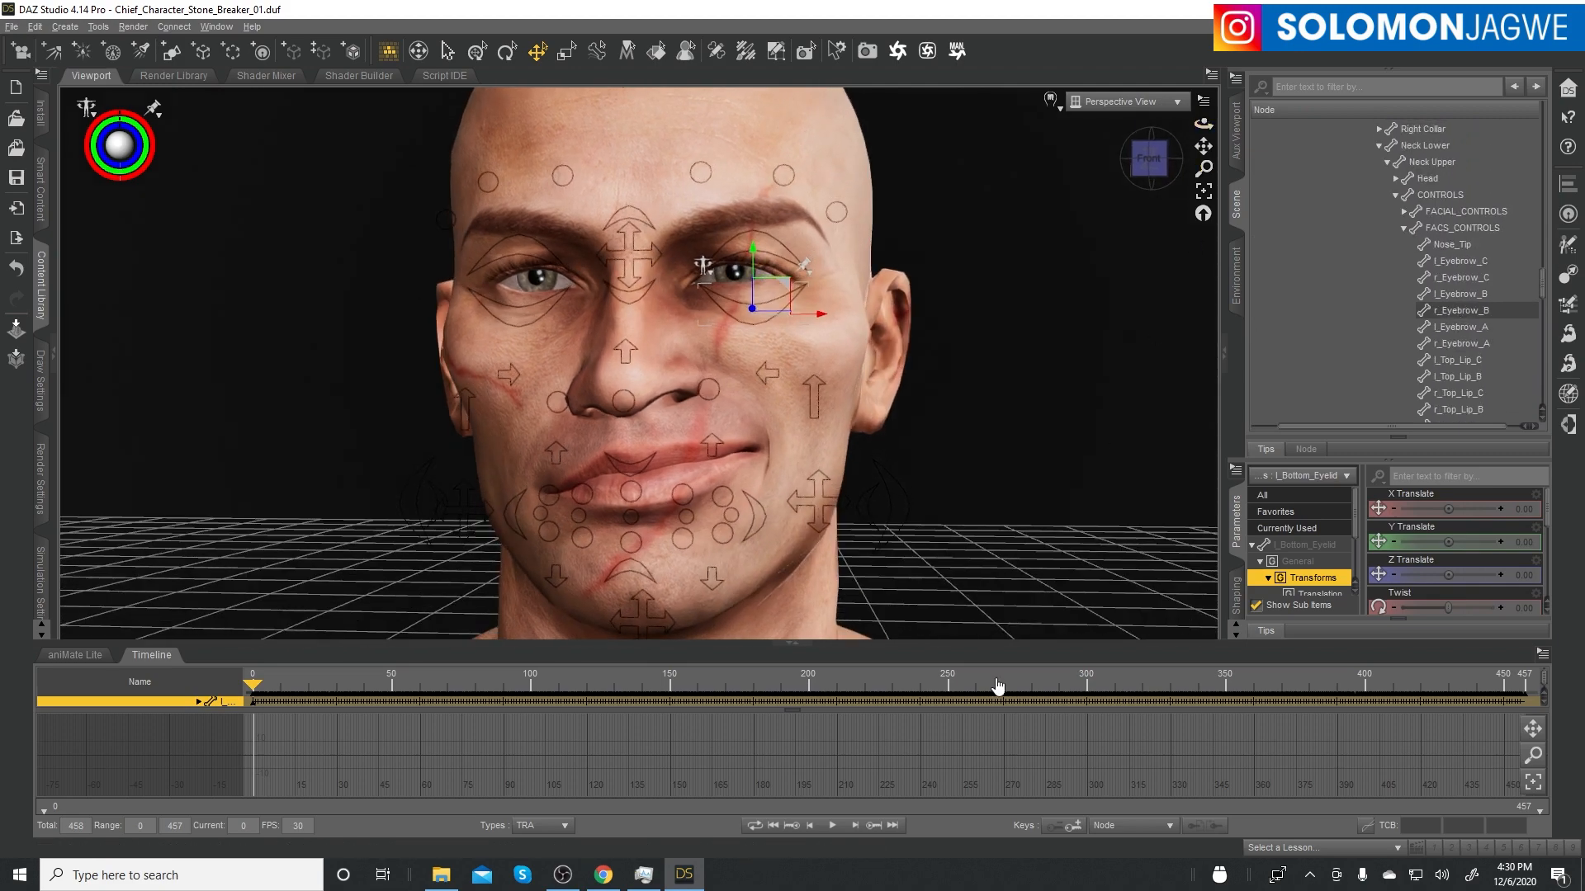
{"action": "left_click", "coordinate": [832, 827]}
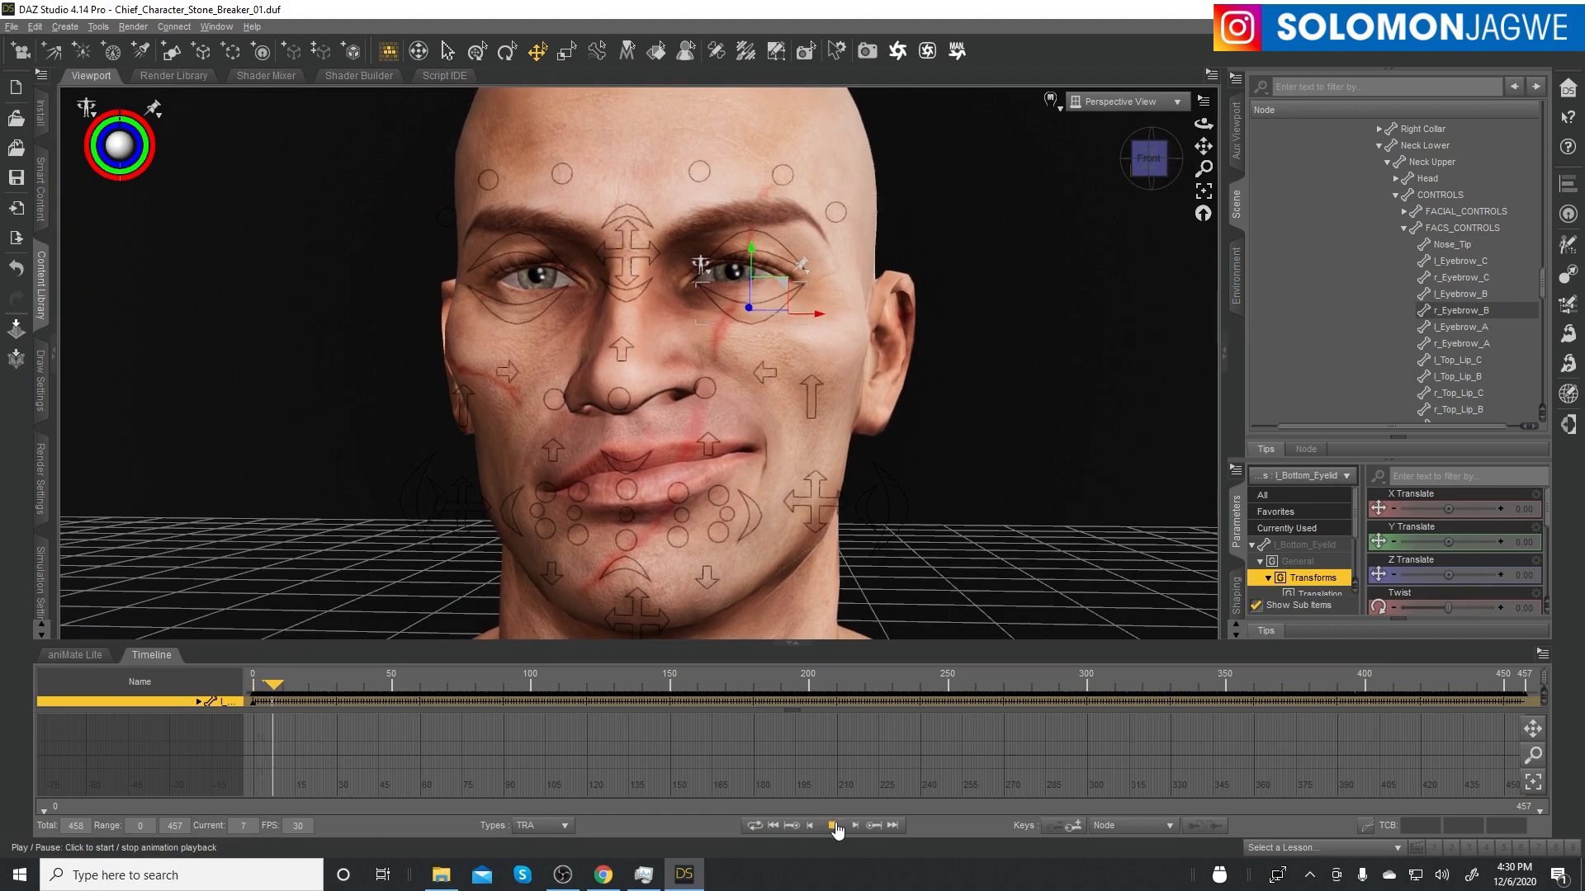